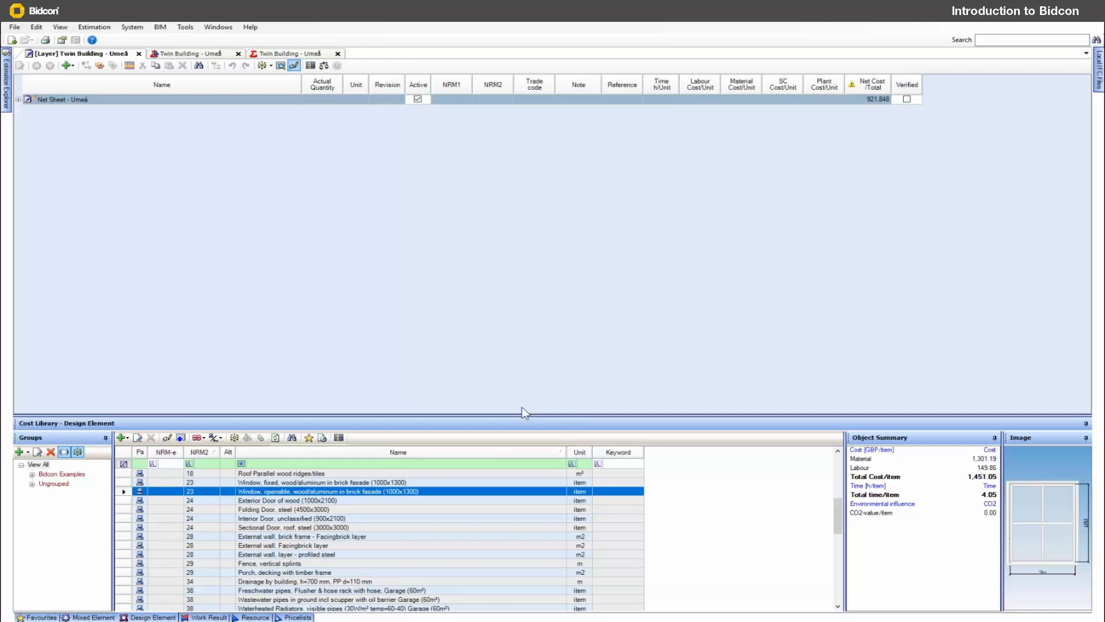
View the NRM1 classification codes and the subgroups of group 05, and close the code list
click(137, 31)
click(163, 111)
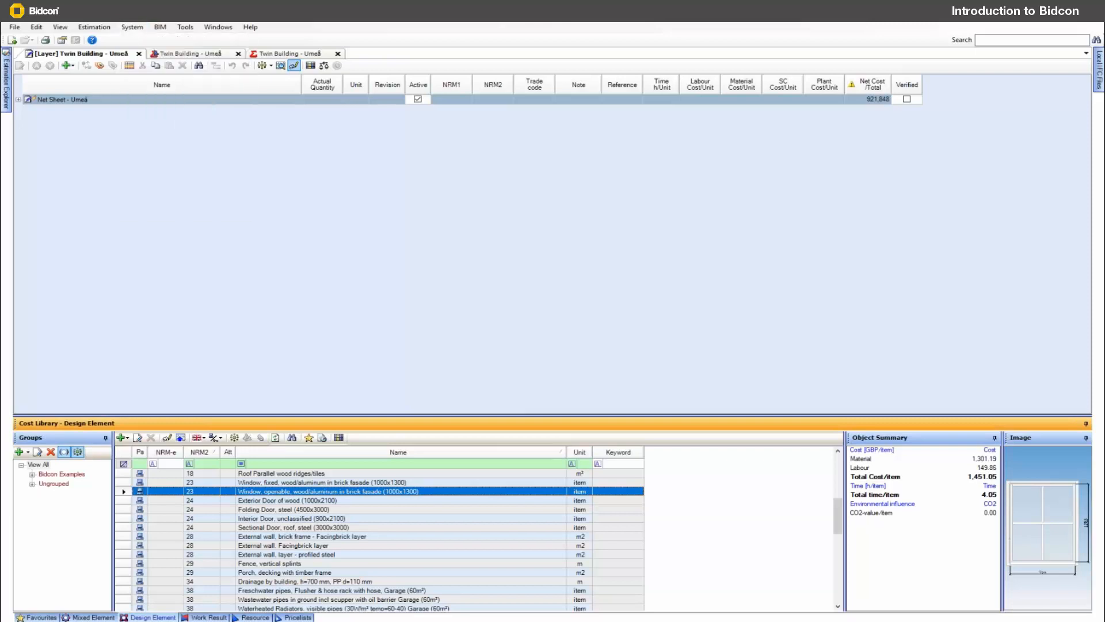
click(375, 301)
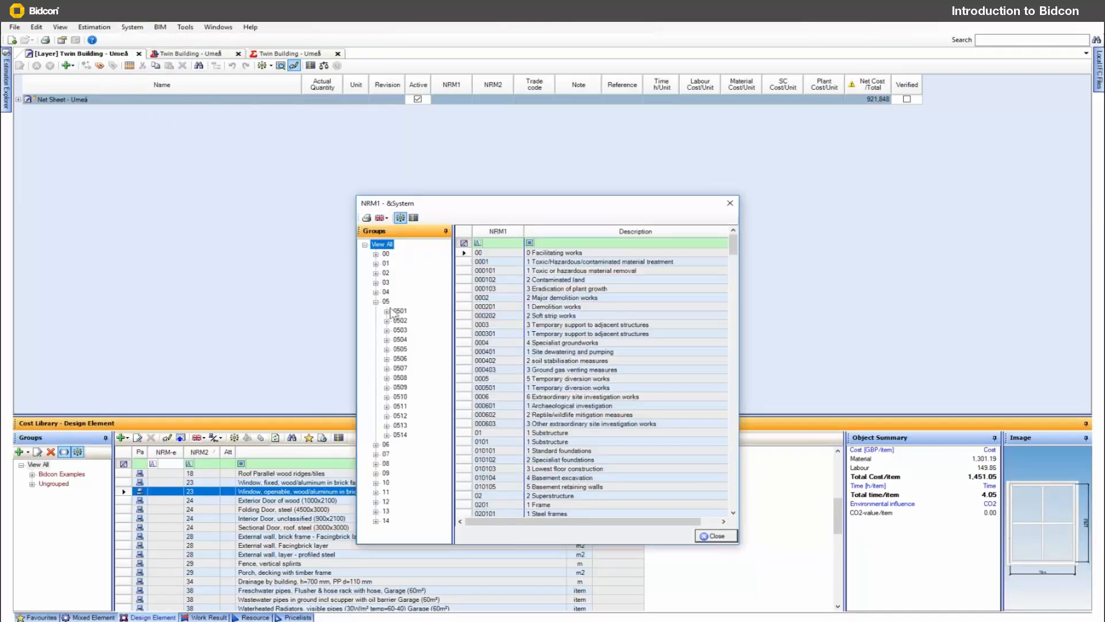
click(730, 202)
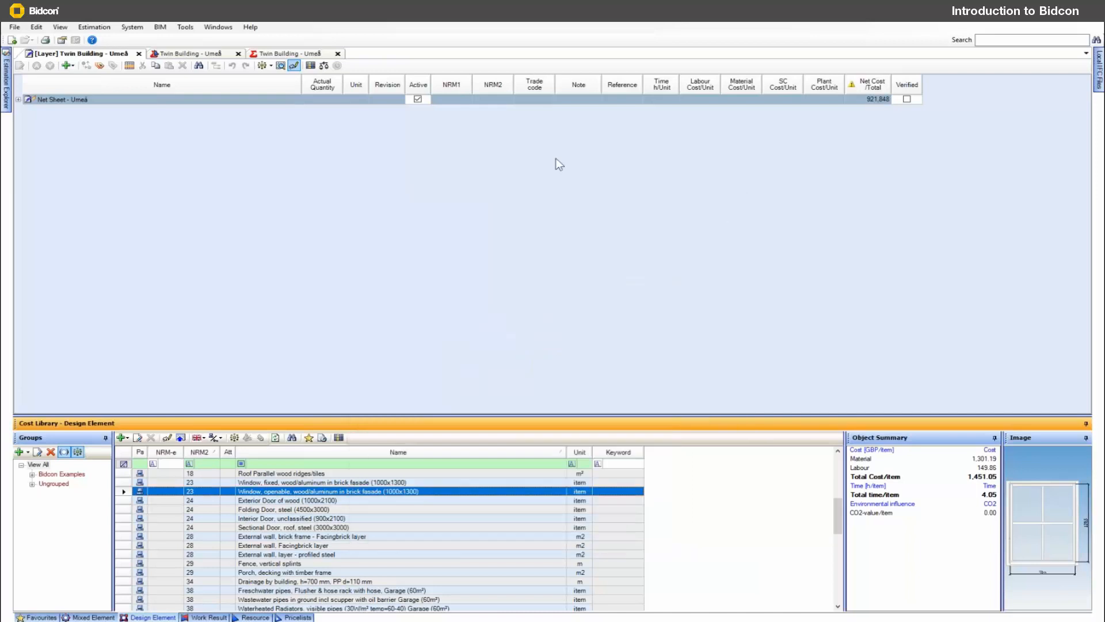
View the time tables' Electrical and Painting labour constants, including S02 Interior new work - doors/frames, and close them
click(132, 27)
click(155, 51)
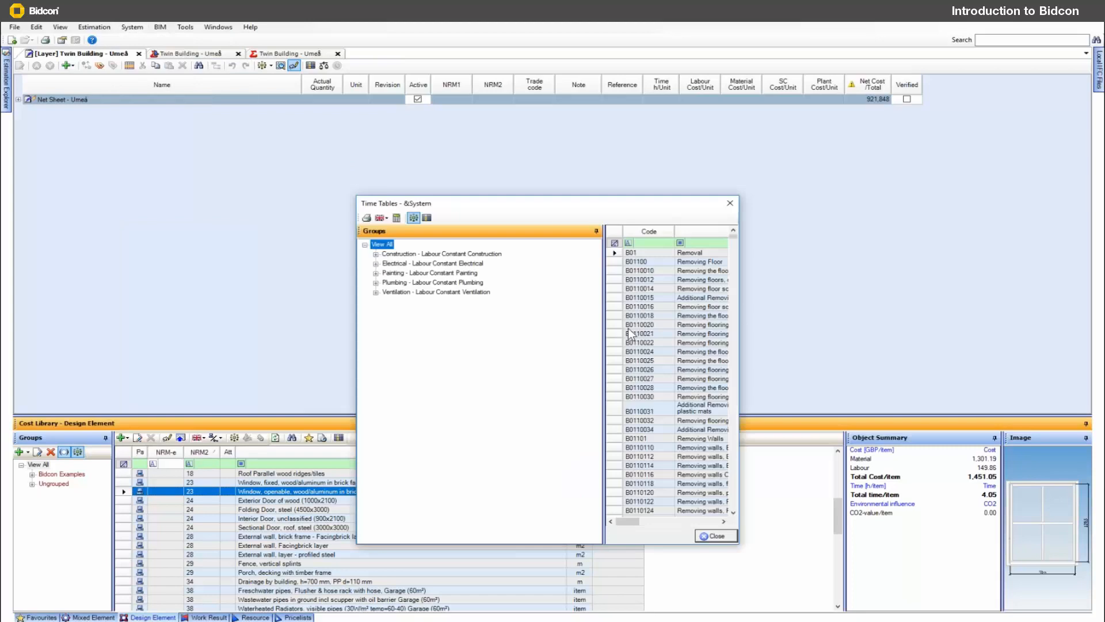
click(375, 264)
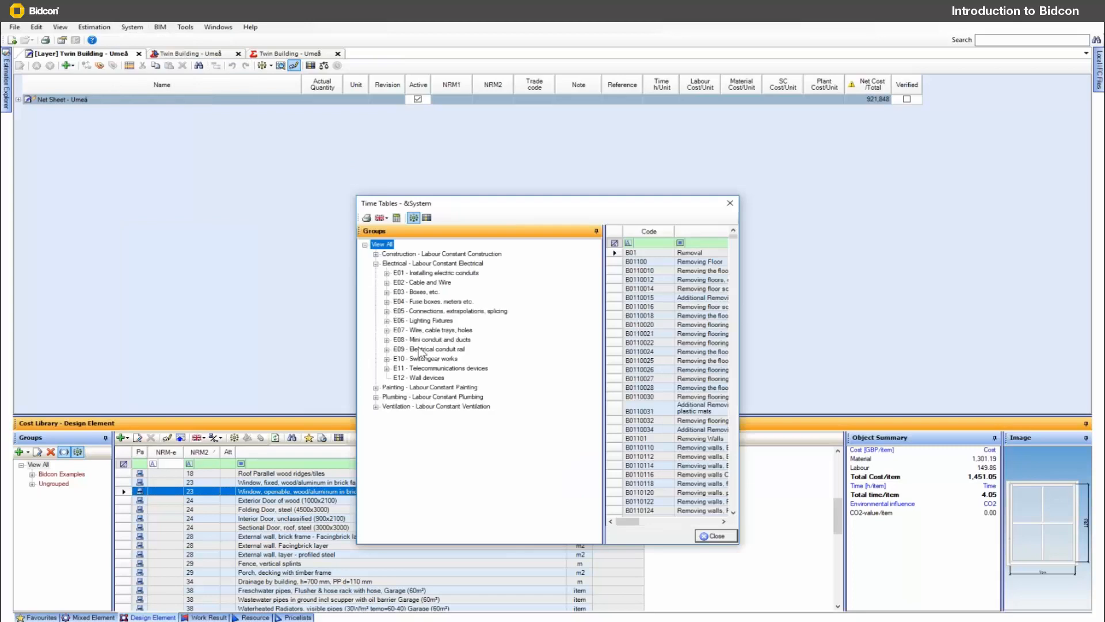
click(376, 388)
click(435, 407)
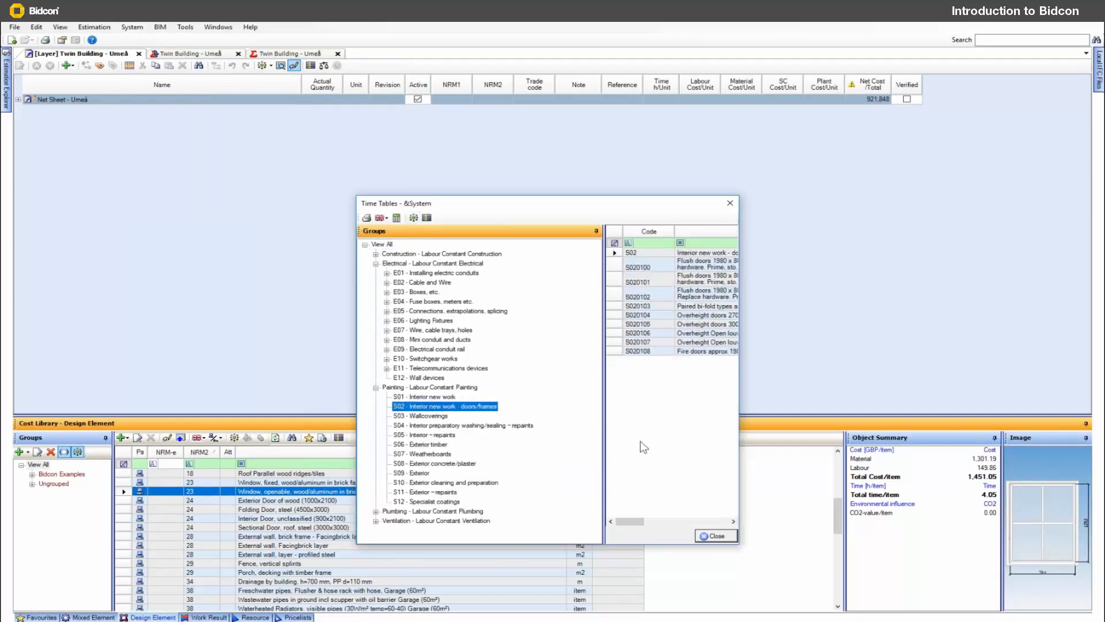
click(729, 203)
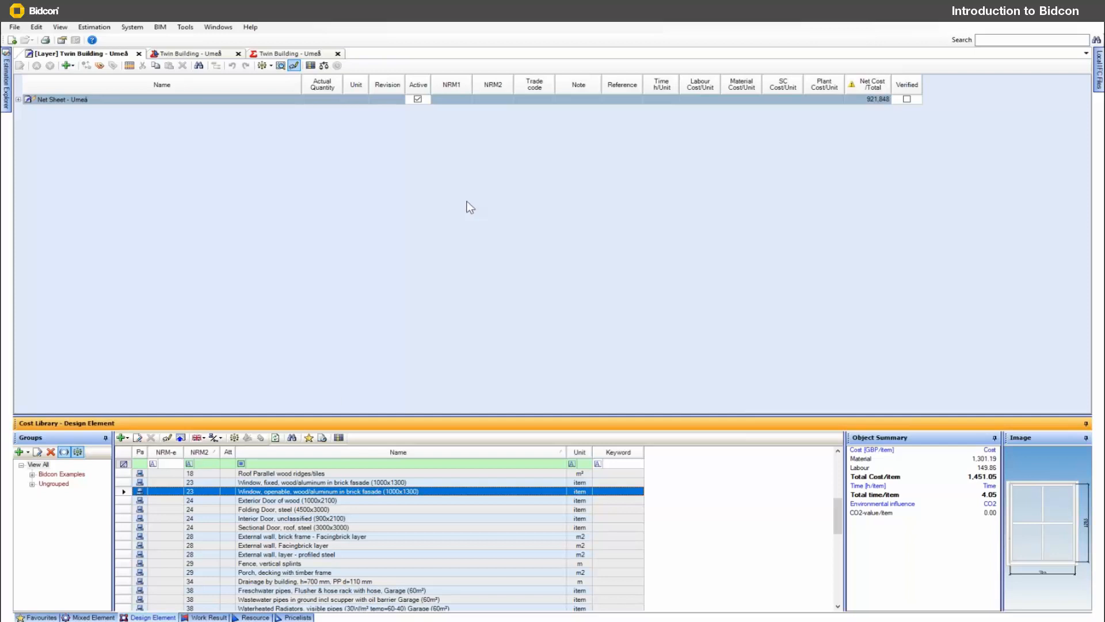
Examine the Bidcon Examples design elements for the pipe trench, internal wall and parallel roof, and the library's ownership filter options
click(63, 474)
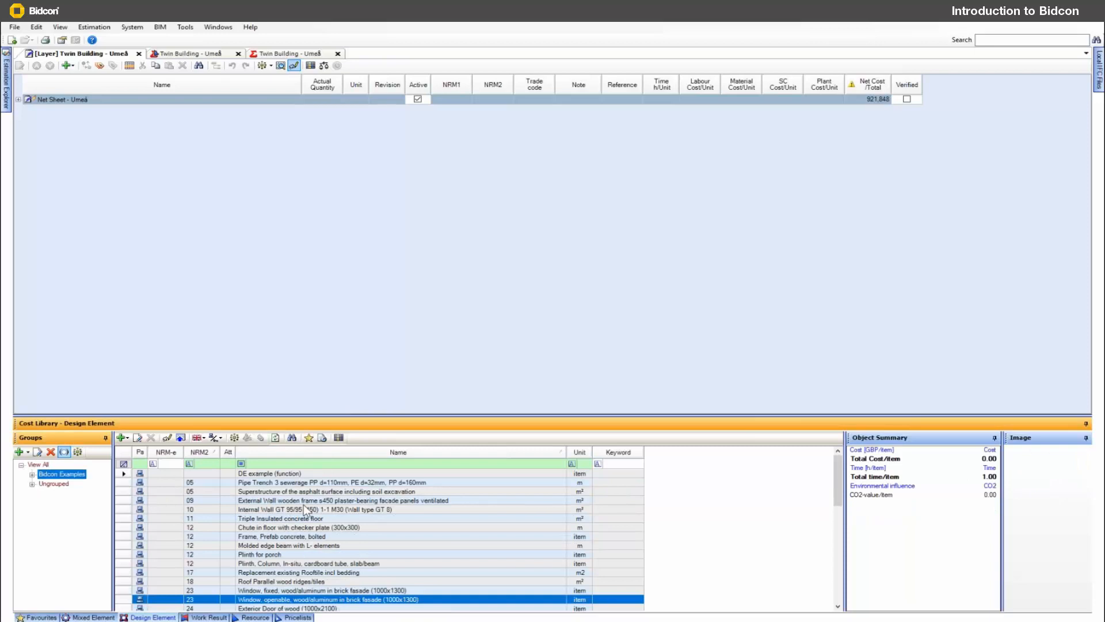
click(263, 483)
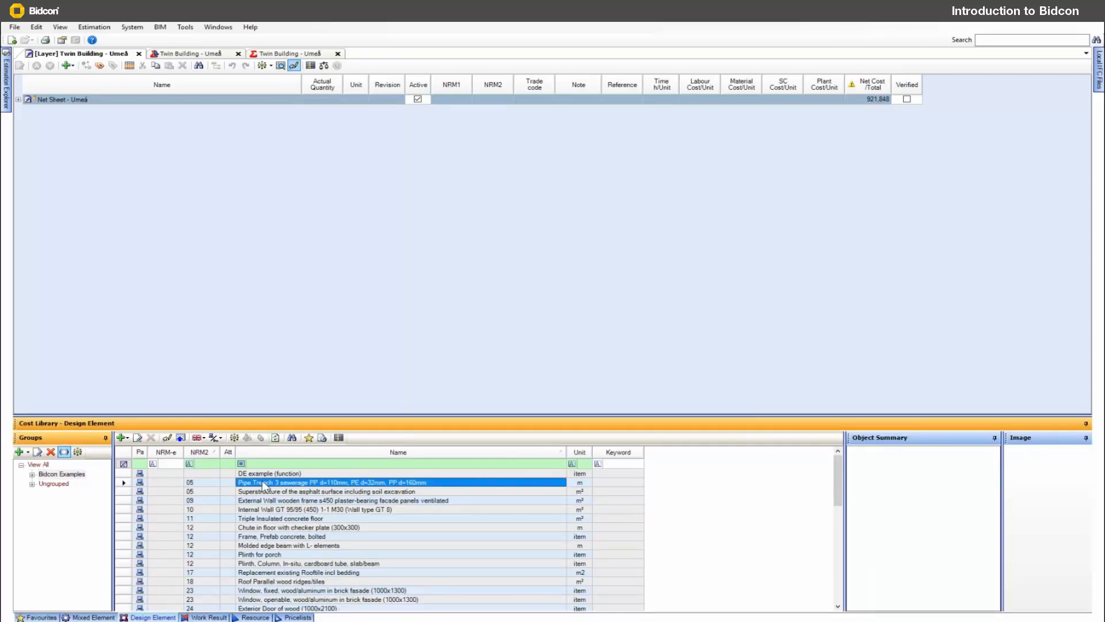
click(257, 510)
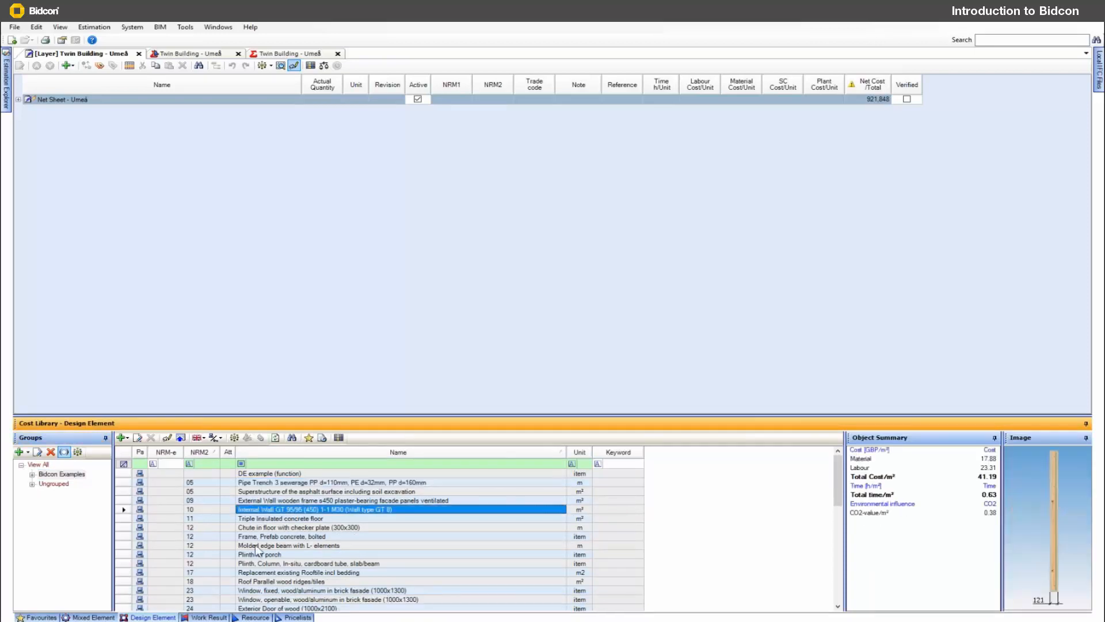
click(256, 581)
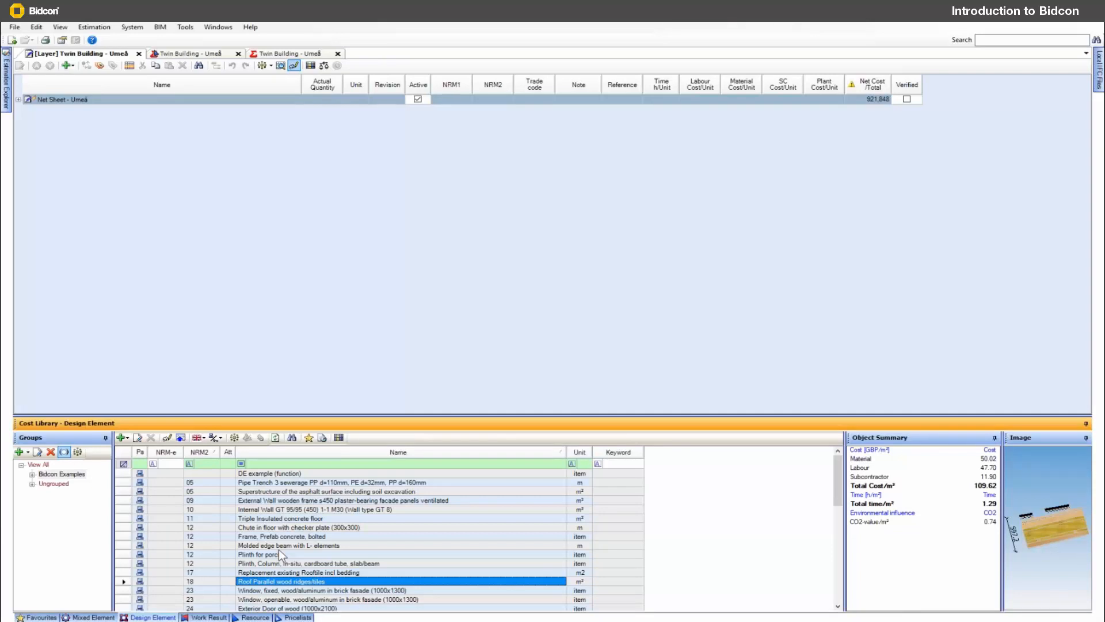
click(222, 438)
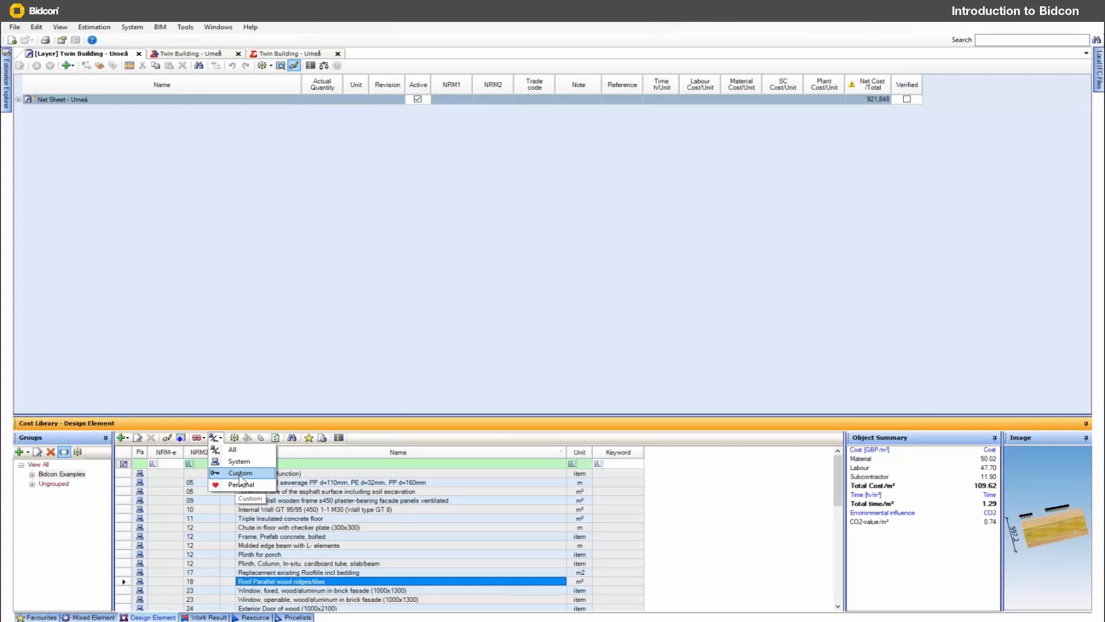
click(337, 509)
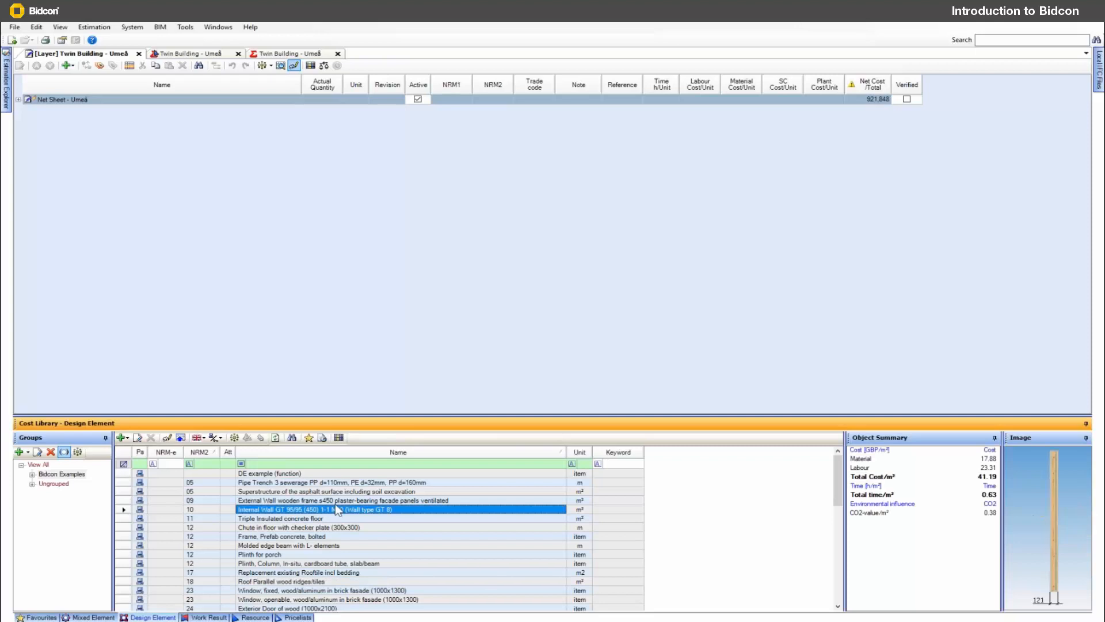
Look through the estimations in the GBR Test folder, and return to the external wooden-frame wall in the cost library
click(8, 104)
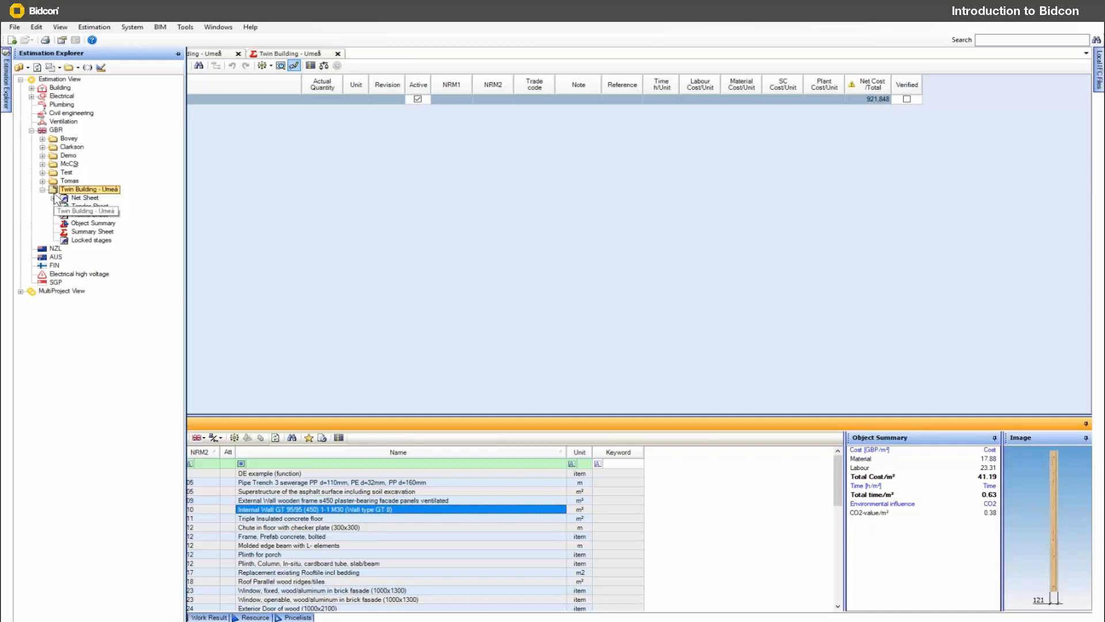
click(42, 172)
click(76, 197)
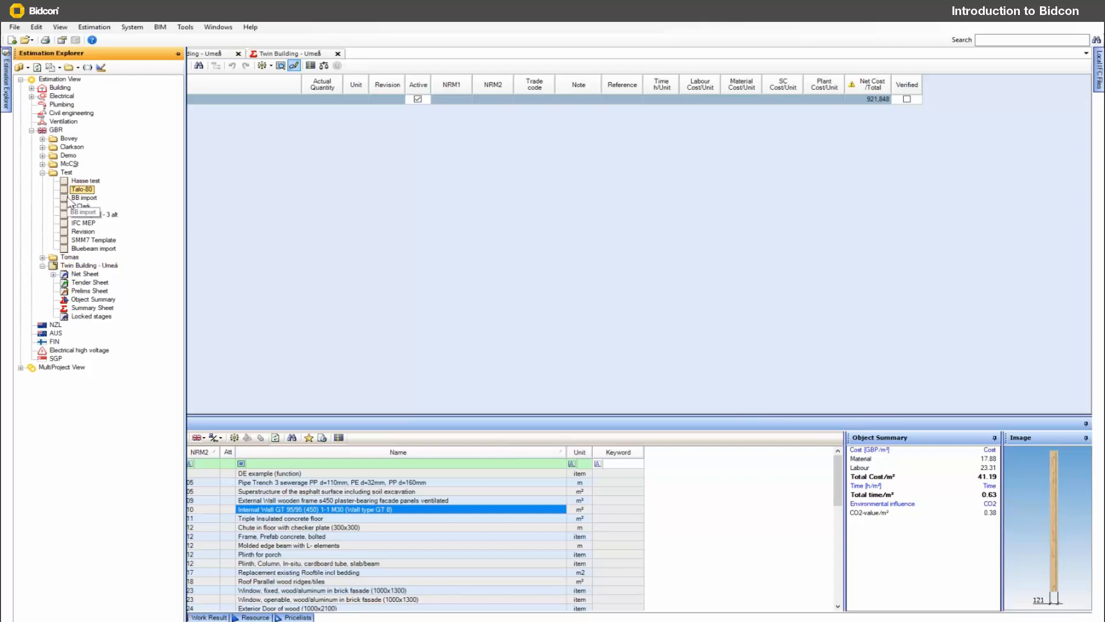
click(42, 172)
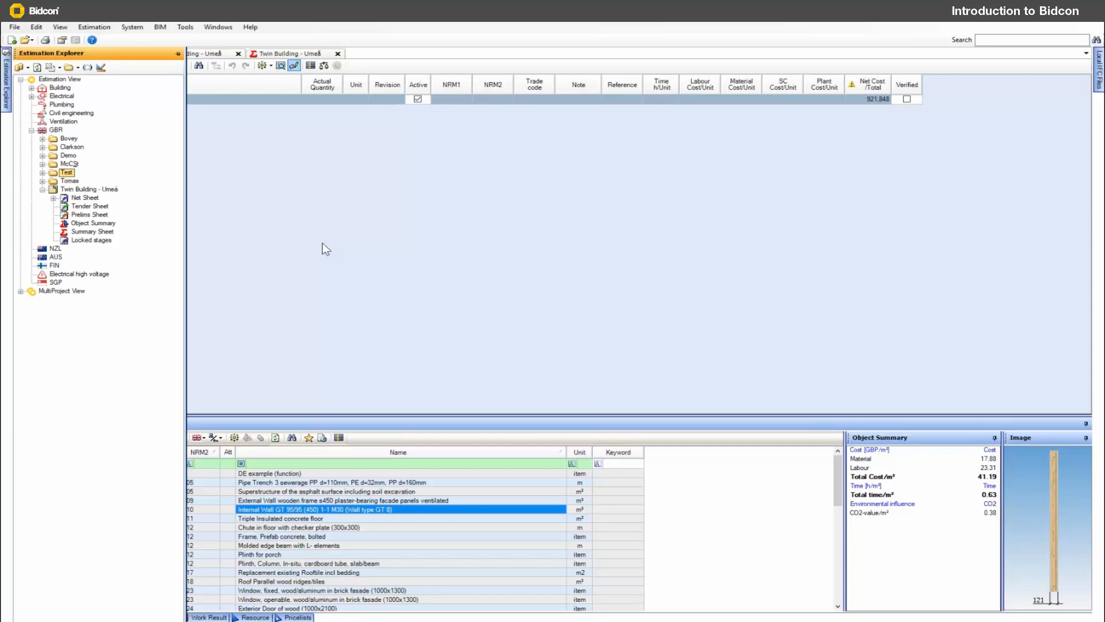
click(291, 505)
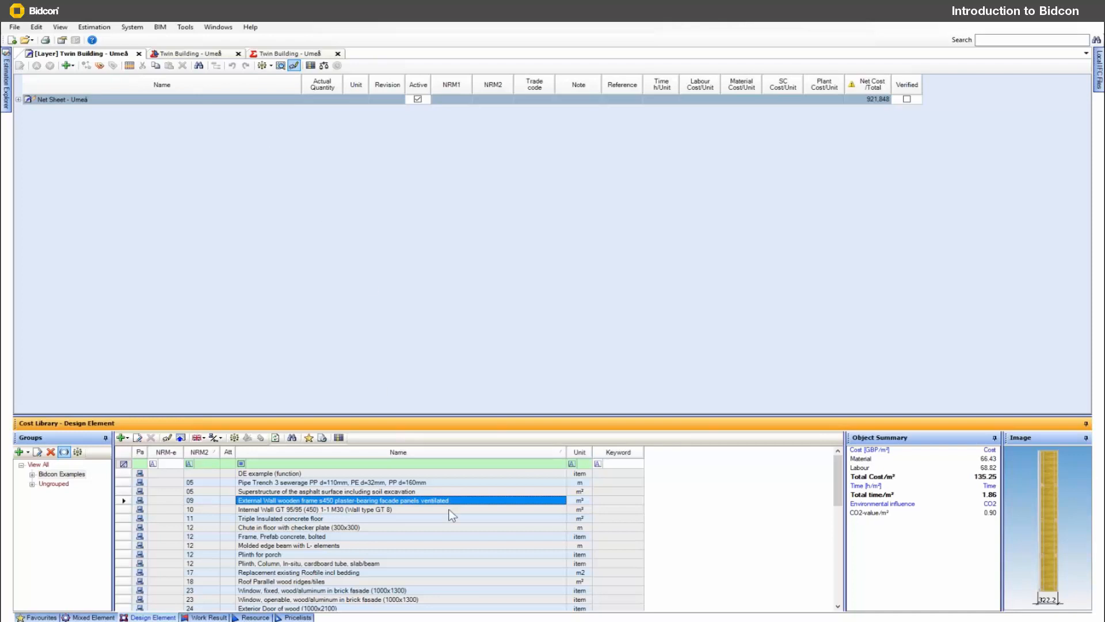
Examine the User group's functionality rights for the cost library, estimation sheets and system modules, leaving them without saving
click(133, 28)
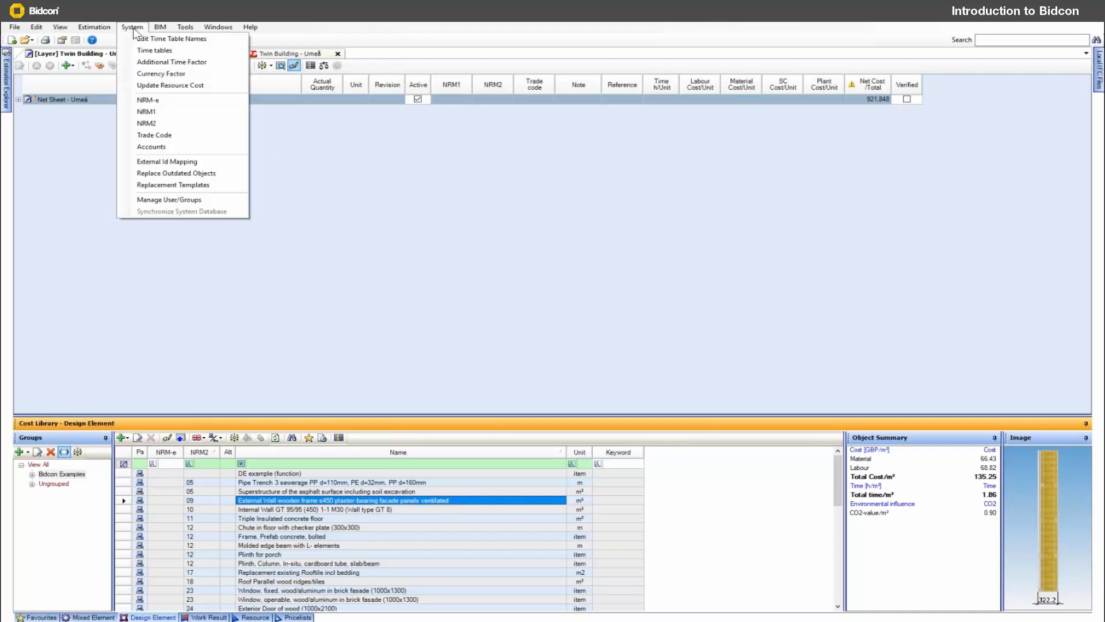
click(181, 201)
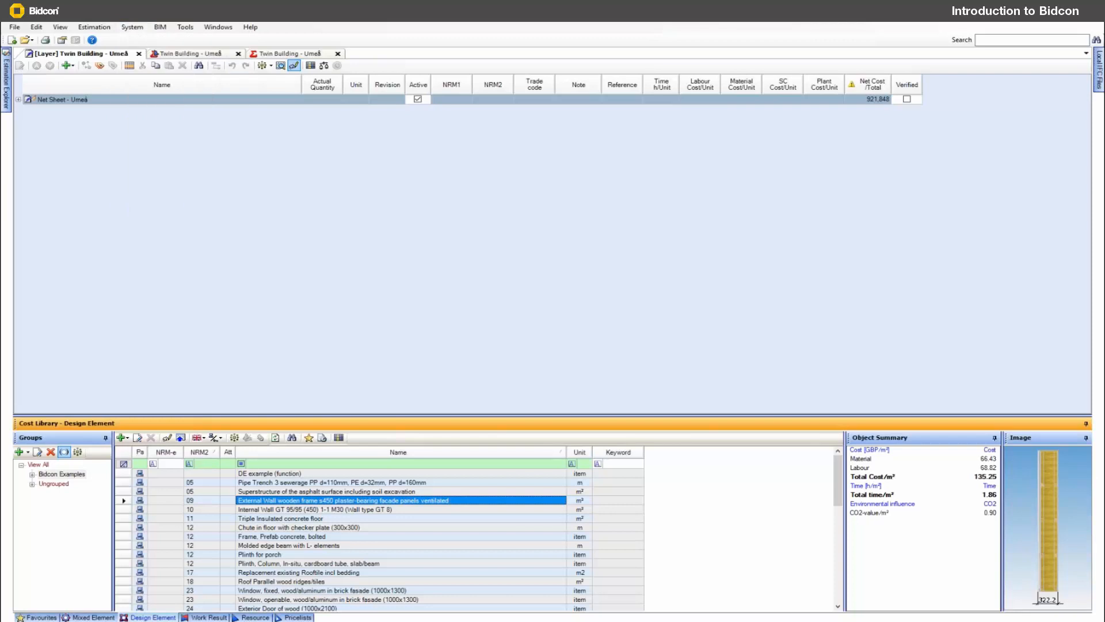
click(62, 88)
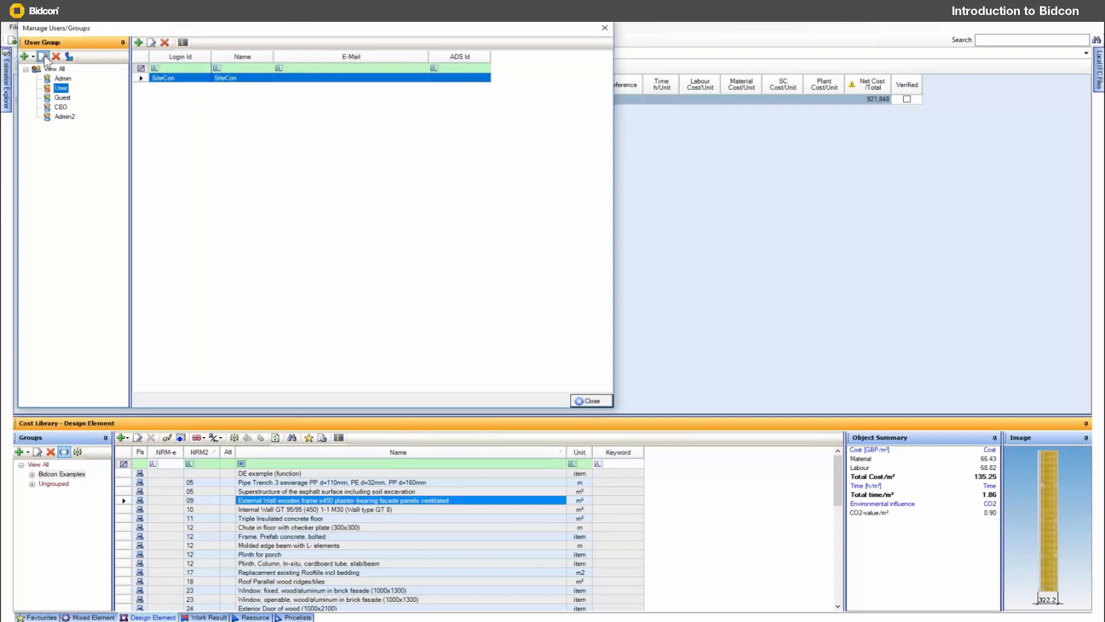
click(45, 56)
click(69, 127)
click(69, 137)
click(72, 145)
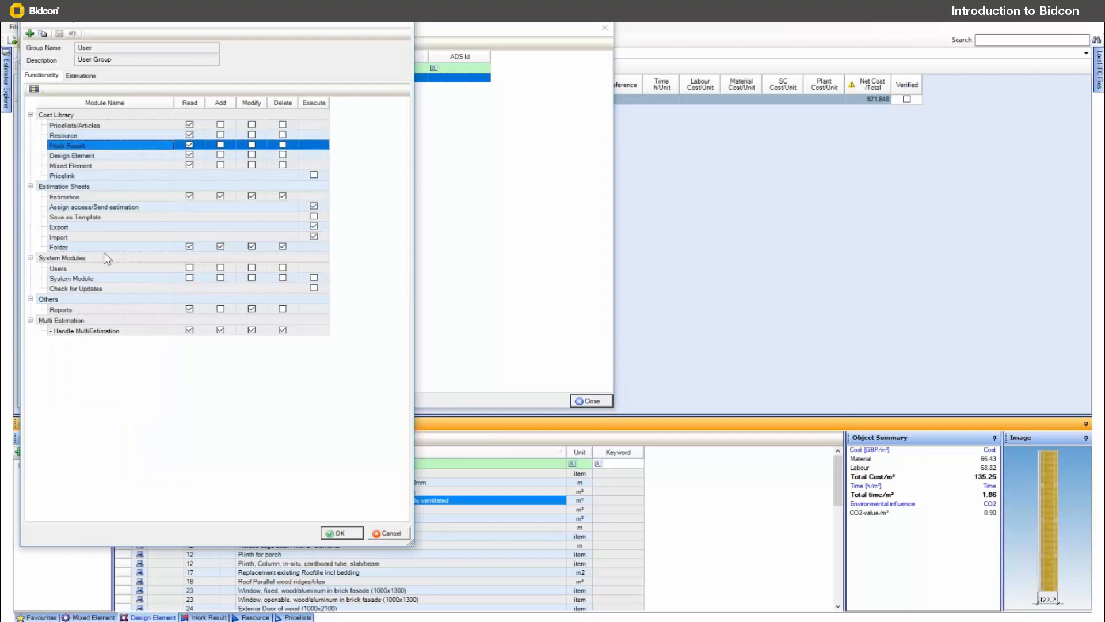
click(68, 187)
click(81, 259)
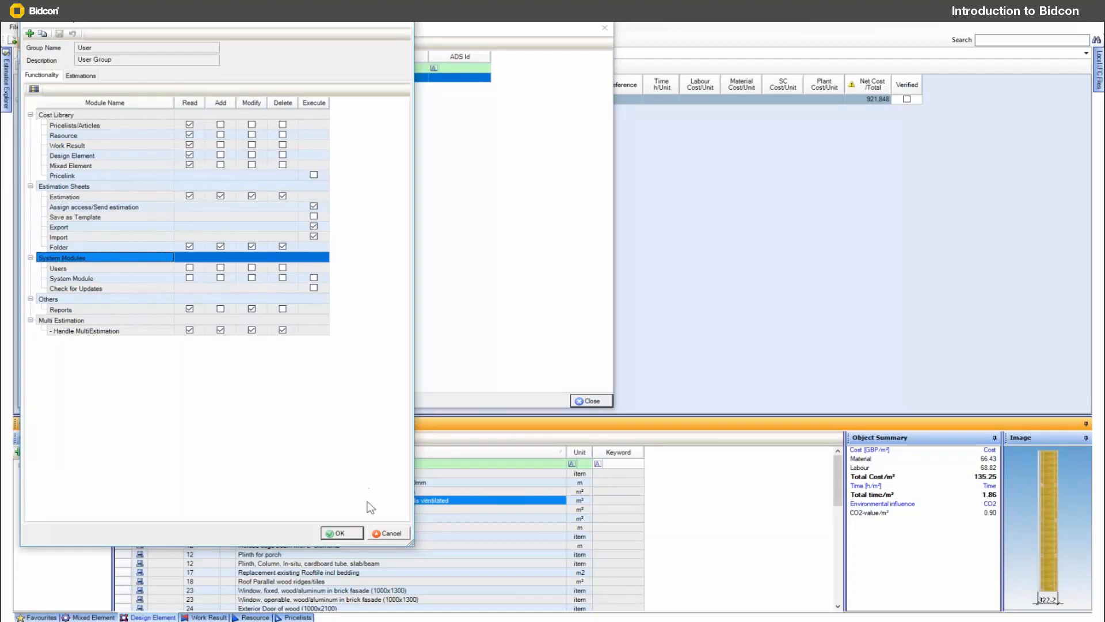
click(388, 533)
Look through the Admin, User, Guest and CEO groups, and examine the CEO group's functionality rights, including Reports, without saving
click(63, 78)
click(61, 88)
click(62, 98)
click(61, 108)
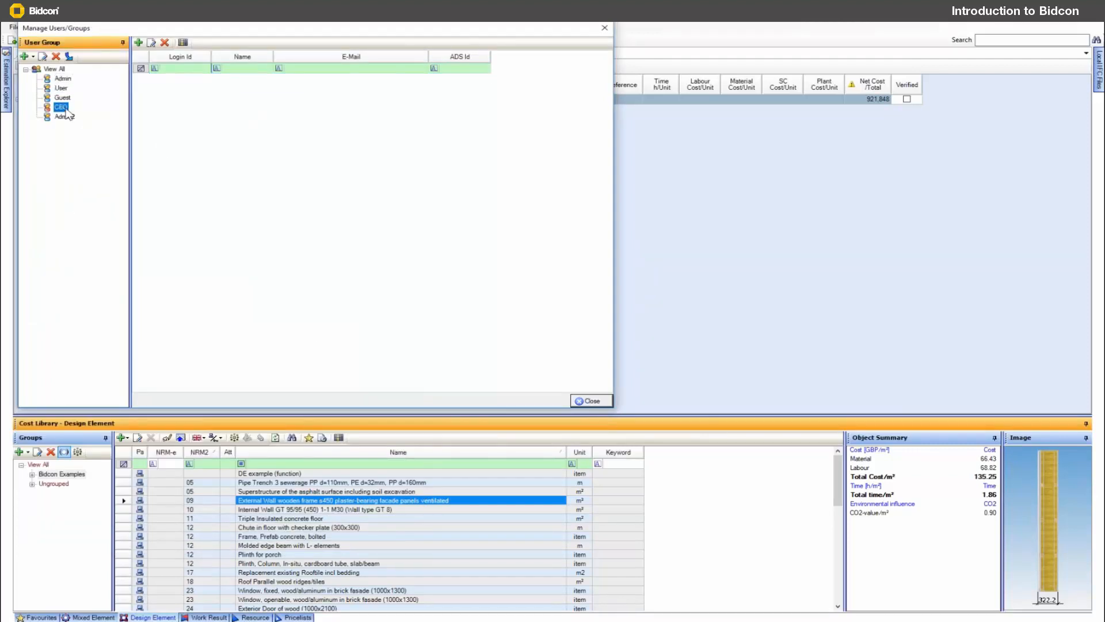
click(42, 56)
click(195, 313)
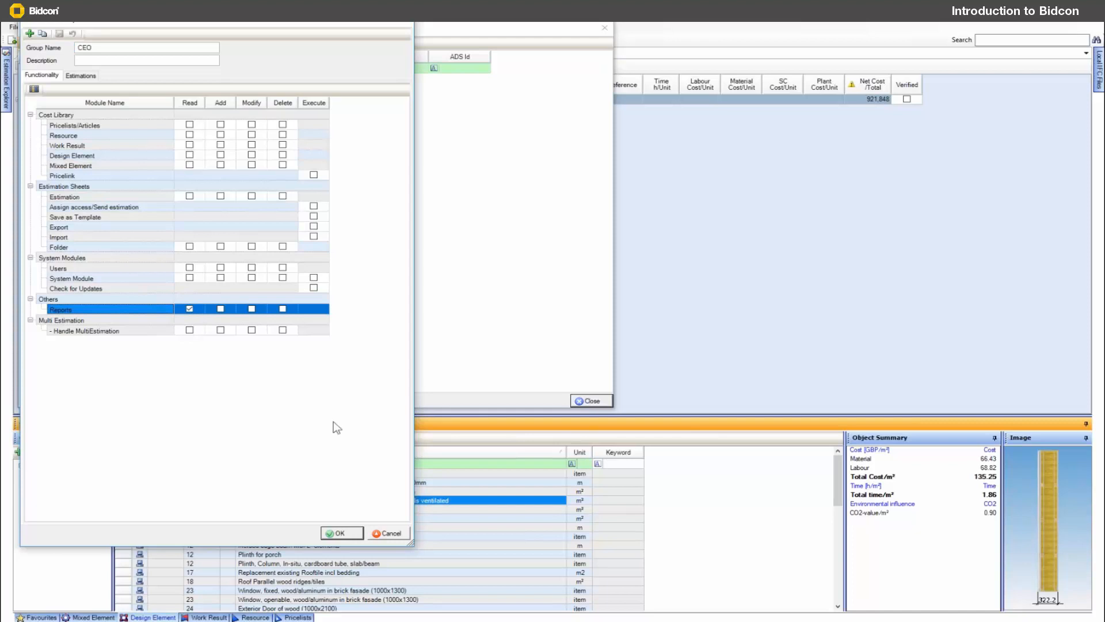
click(386, 533)
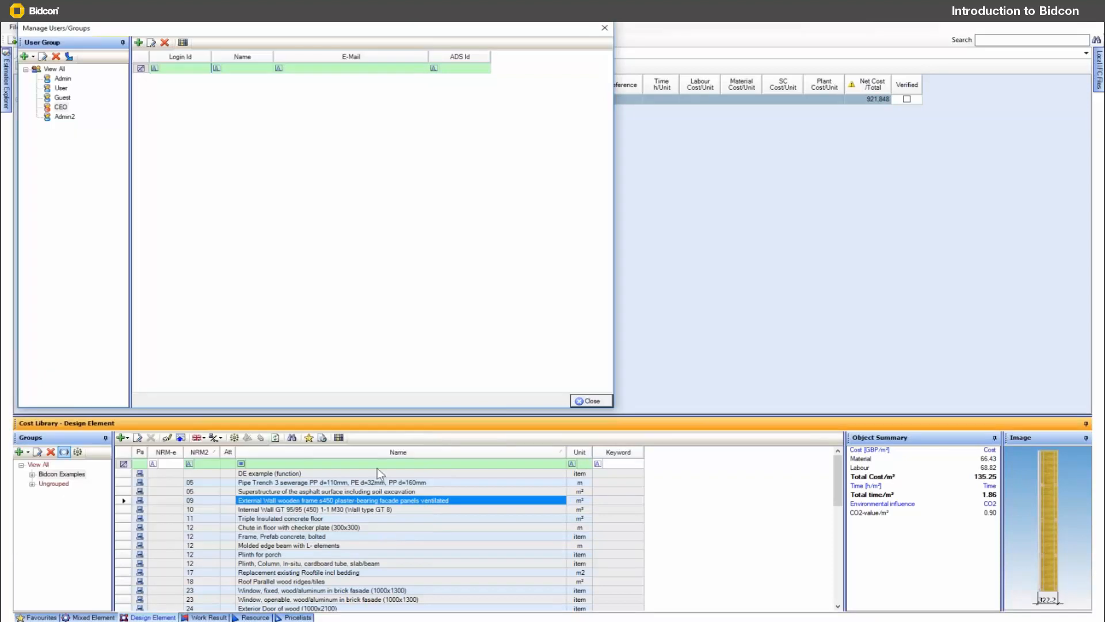
Review the User group's read and modify rights on GBR folders and the 1 Prepopulated estimation, and close user management without saving
click(61, 88)
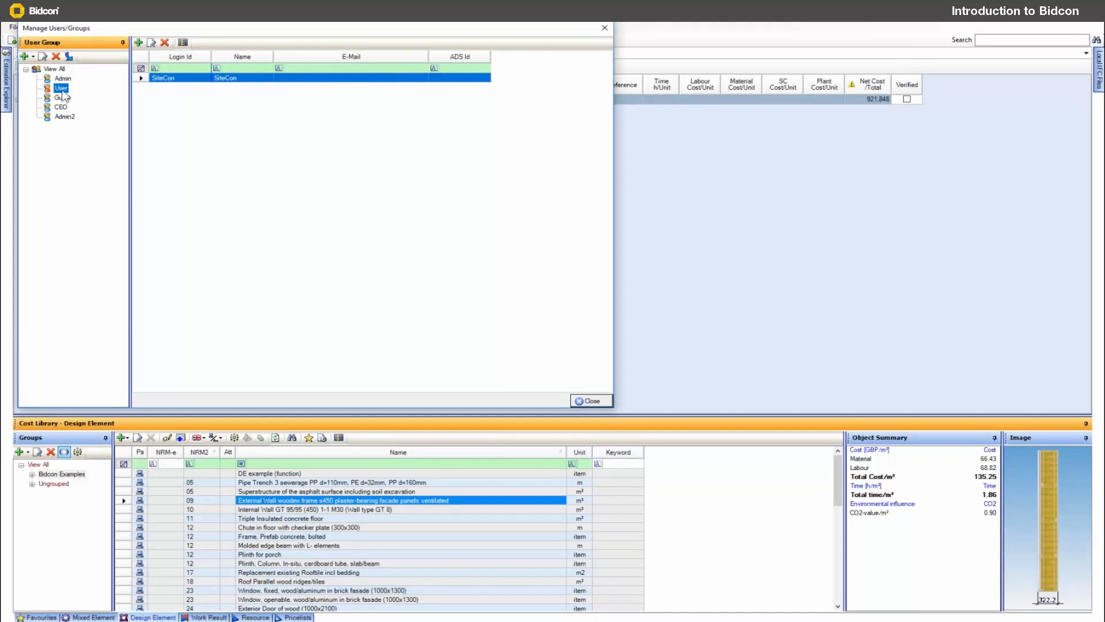
click(43, 57)
click(82, 76)
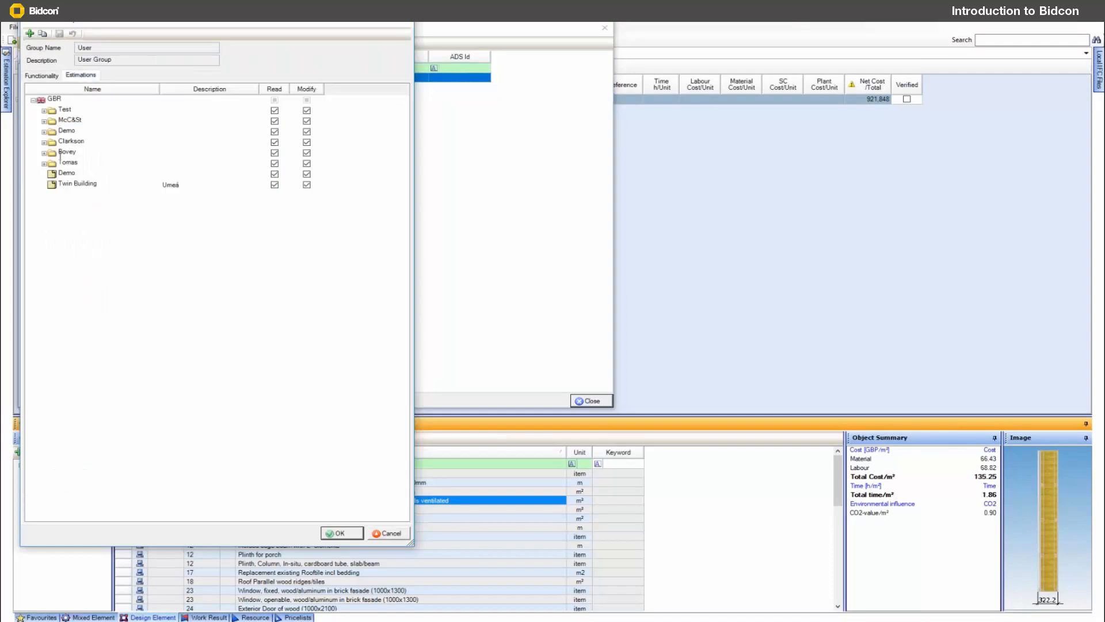
click(42, 163)
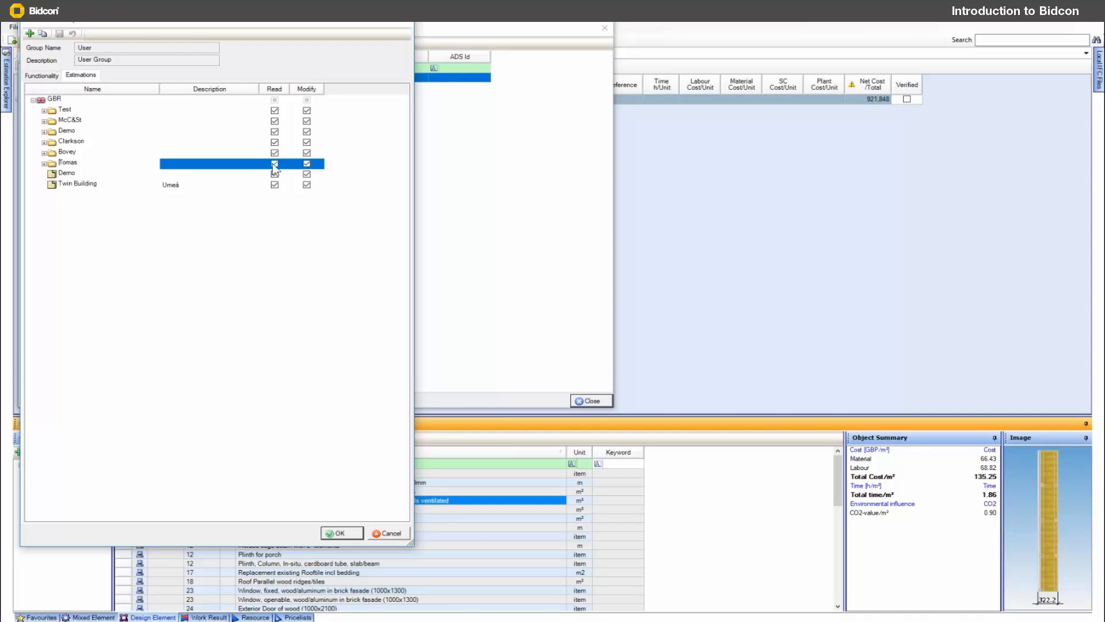
click(44, 164)
click(71, 174)
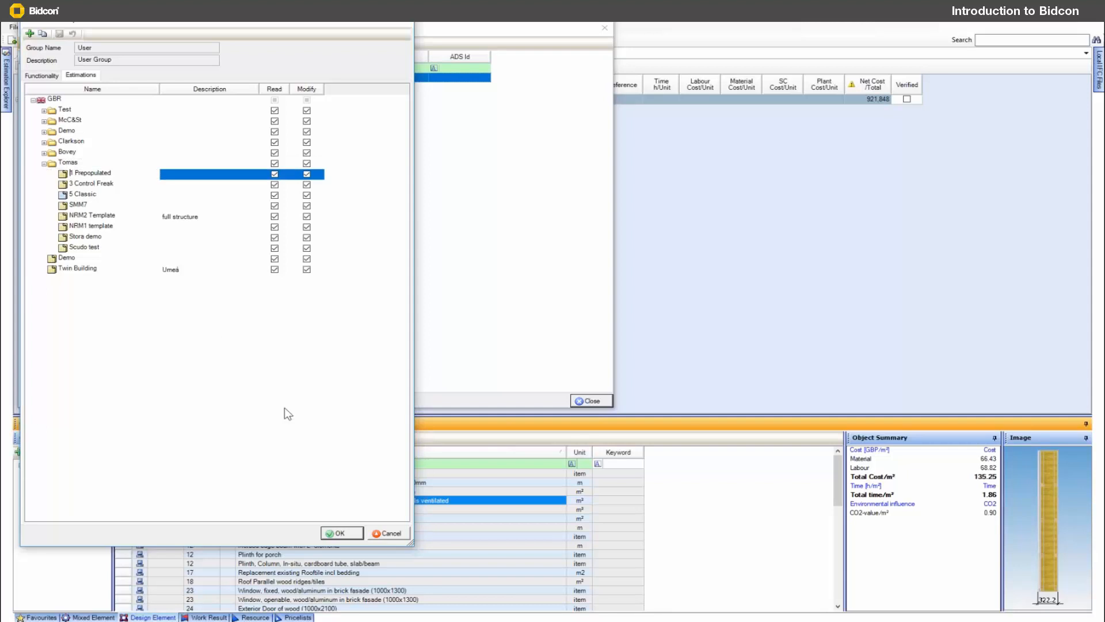
click(387, 533)
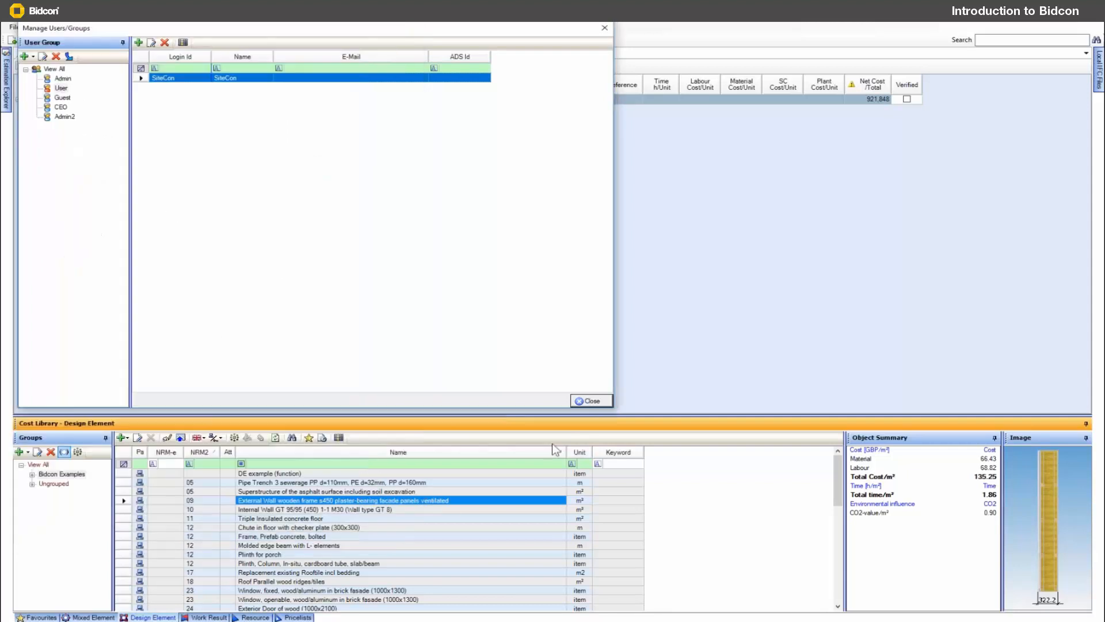
click(591, 402)
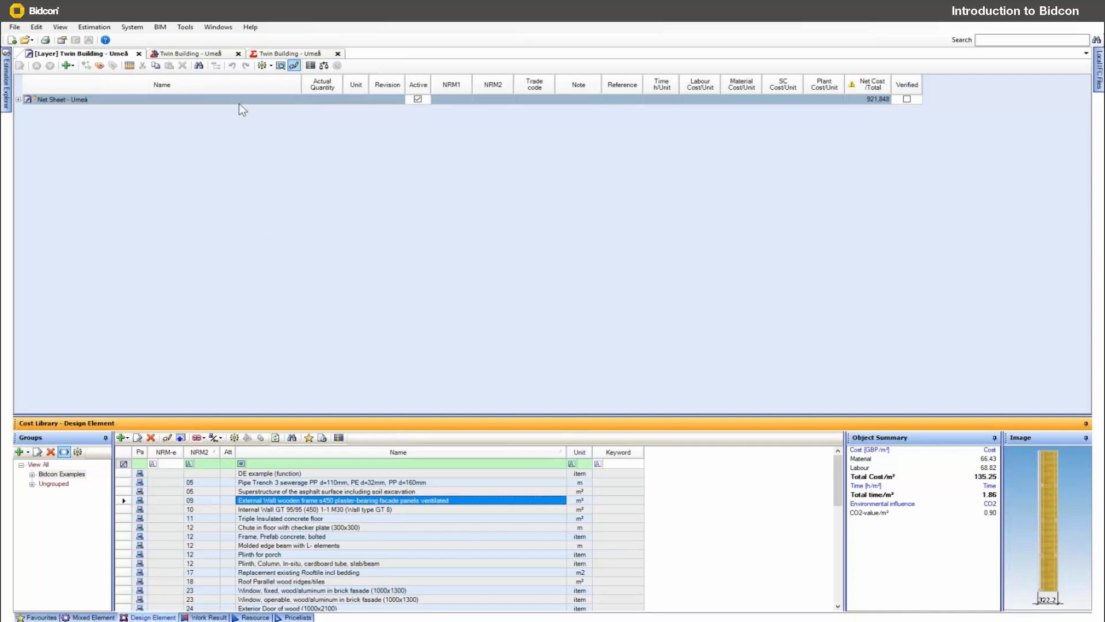
click(184, 27)
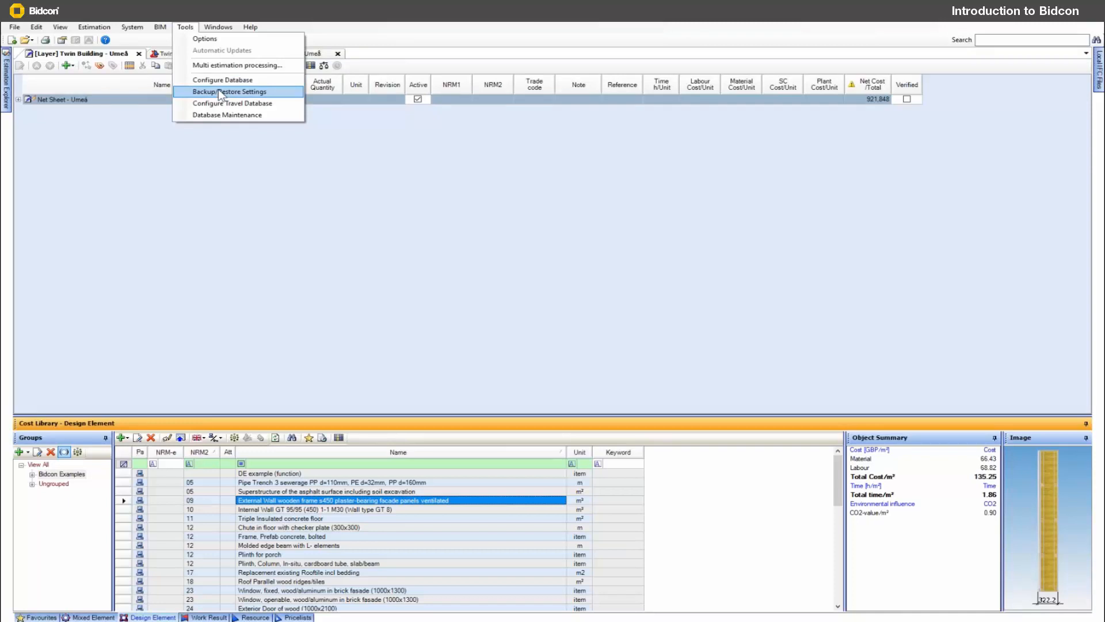
click(292, 226)
click(292, 227)
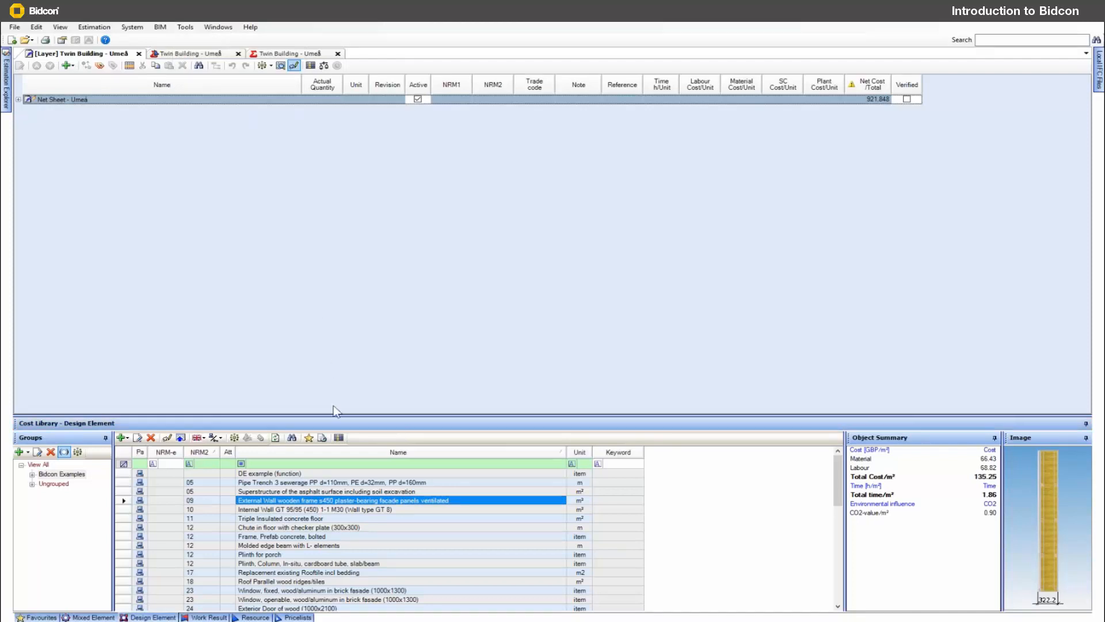
Open the design element Molded edge beam with L- elements from the cost library to view its contents
click(339, 423)
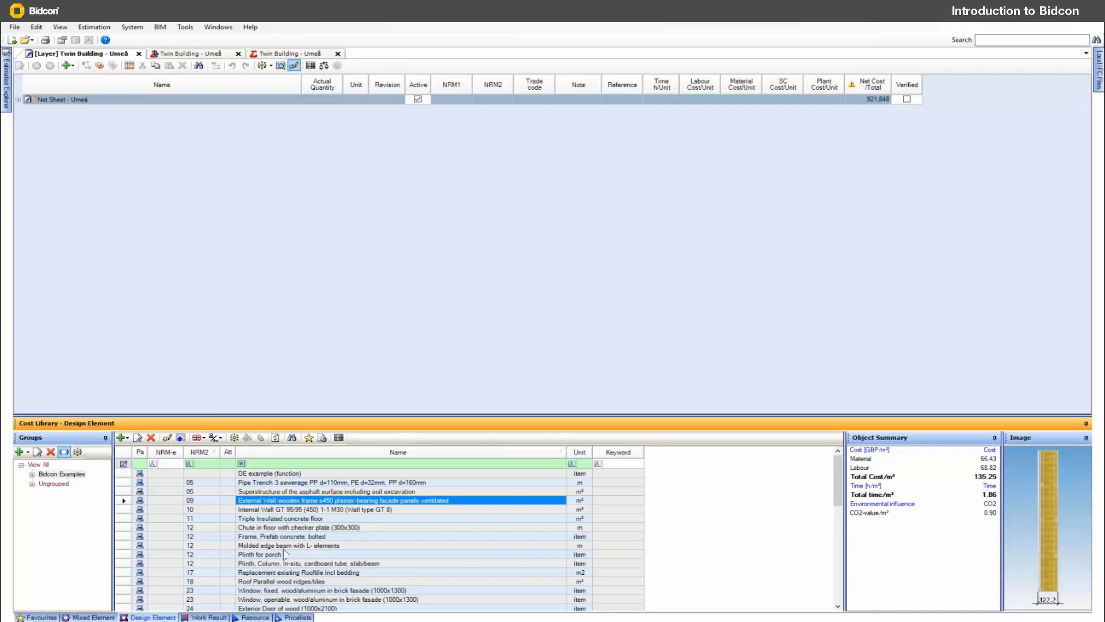
click(271, 545)
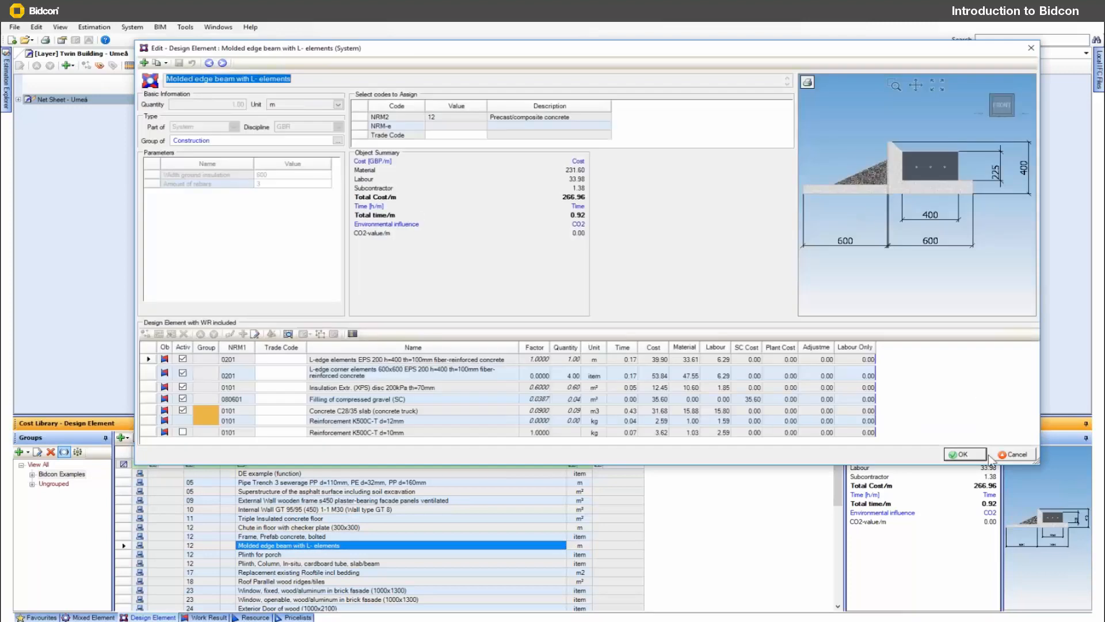
Locate the L-edge elements, corner elements, XPS insulation disc and compressed gravel filling in the edge beam's drawing
click(336, 361)
click(335, 373)
click(335, 388)
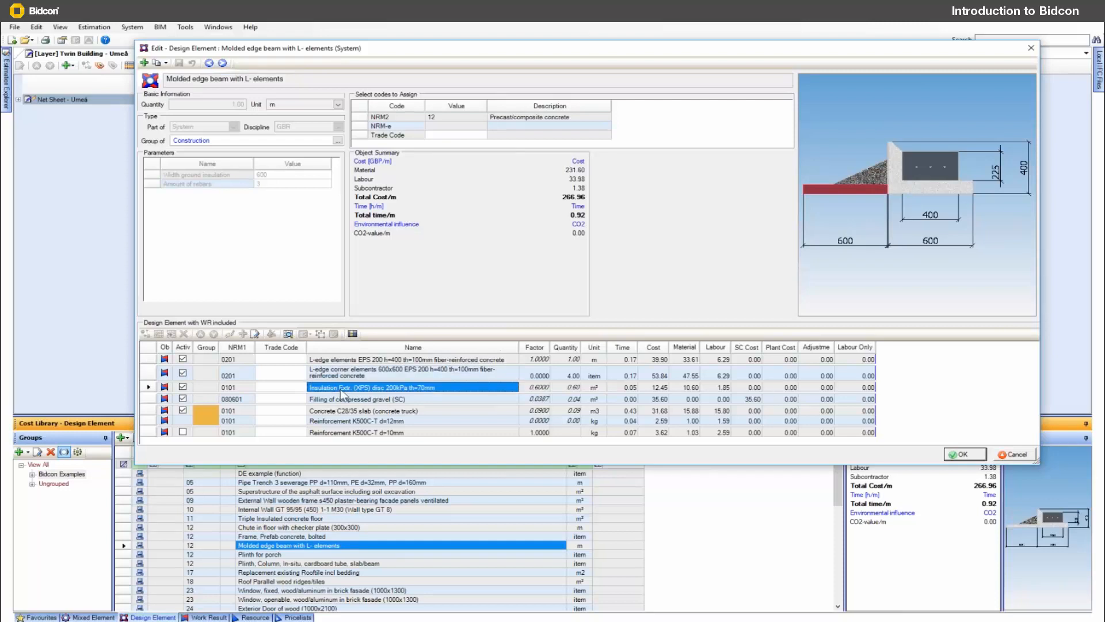
click(340, 399)
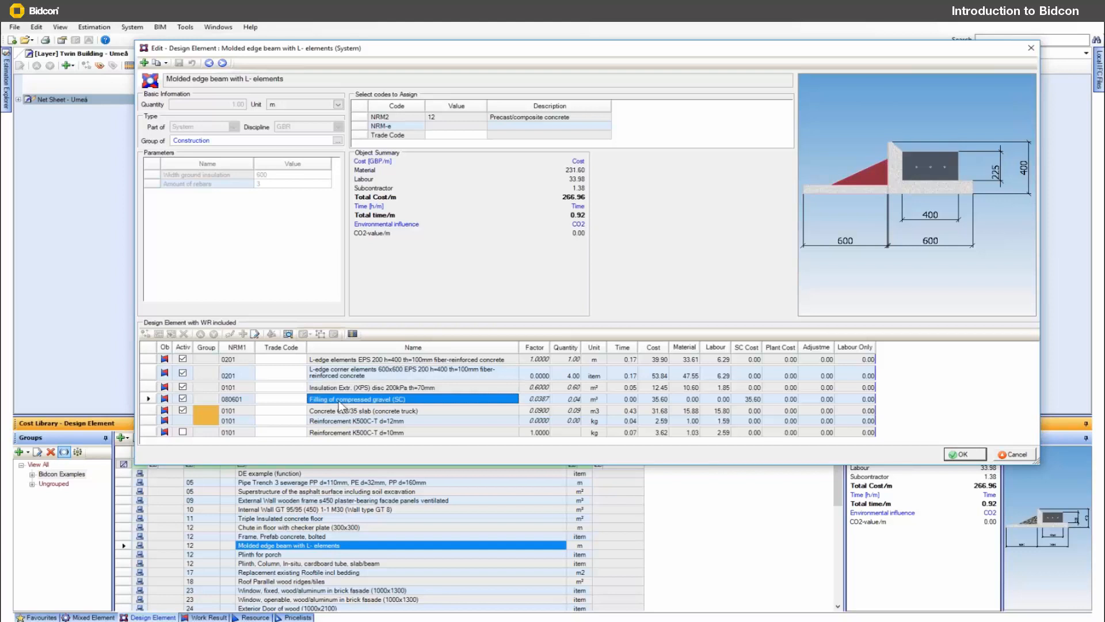
View the resource in the Filling of compressed gravel (SC) work result, and leave it and the edge beam element without saving
click(256, 335)
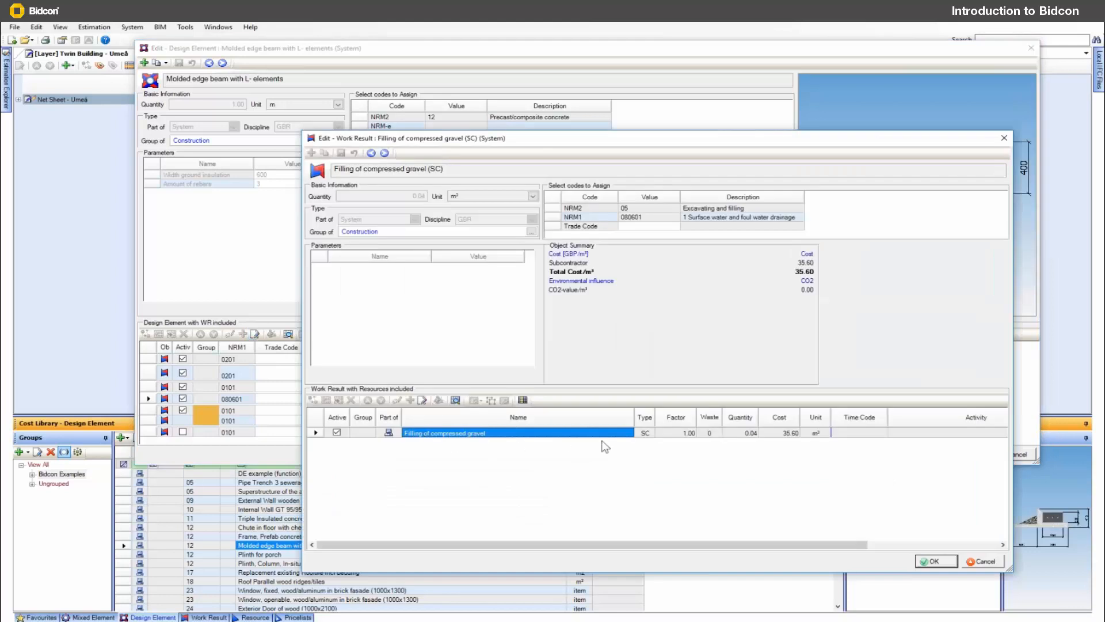
click(643, 433)
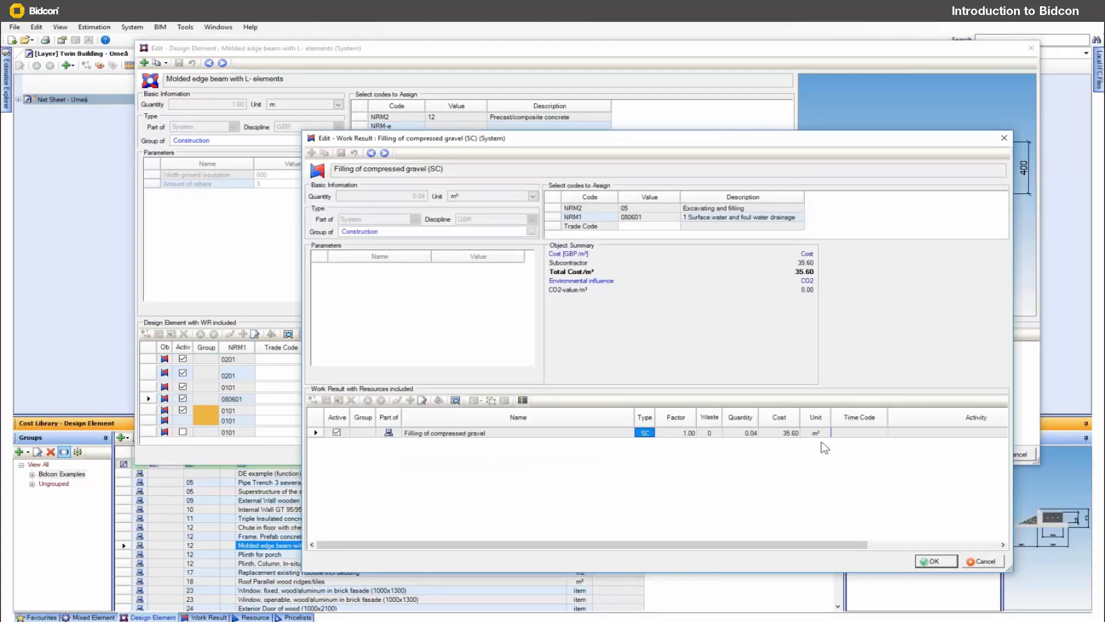
click(475, 434)
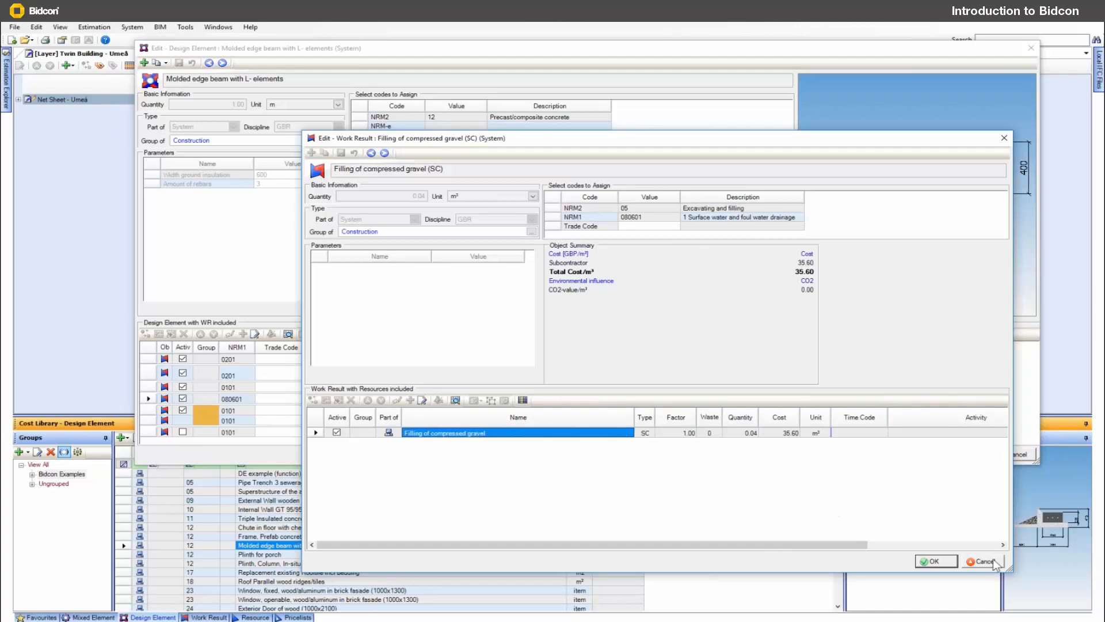
click(995, 562)
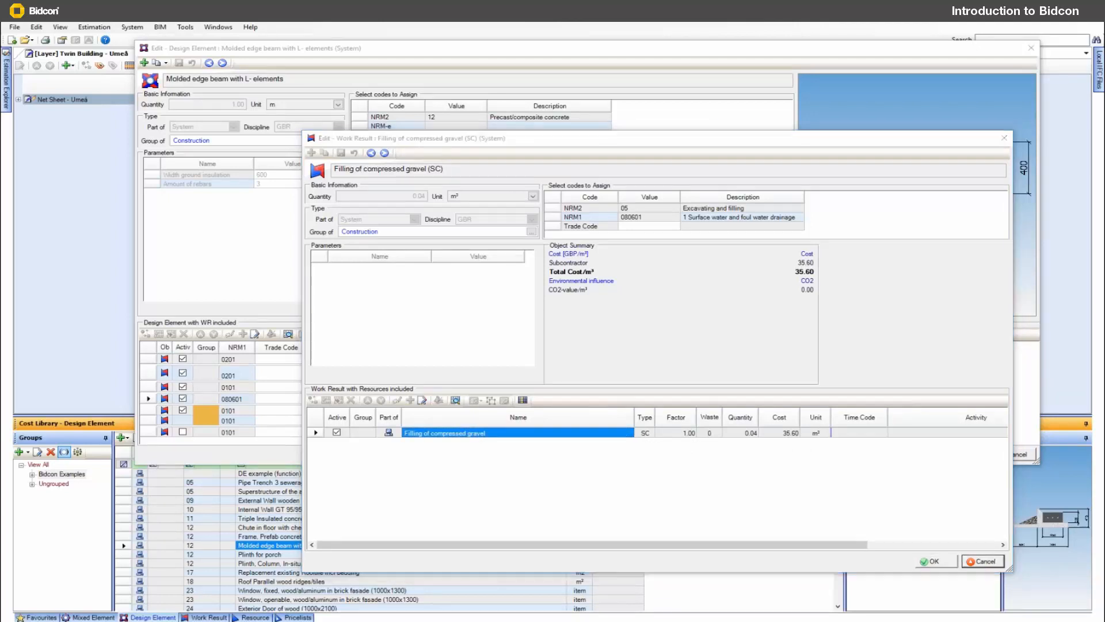
click(1016, 454)
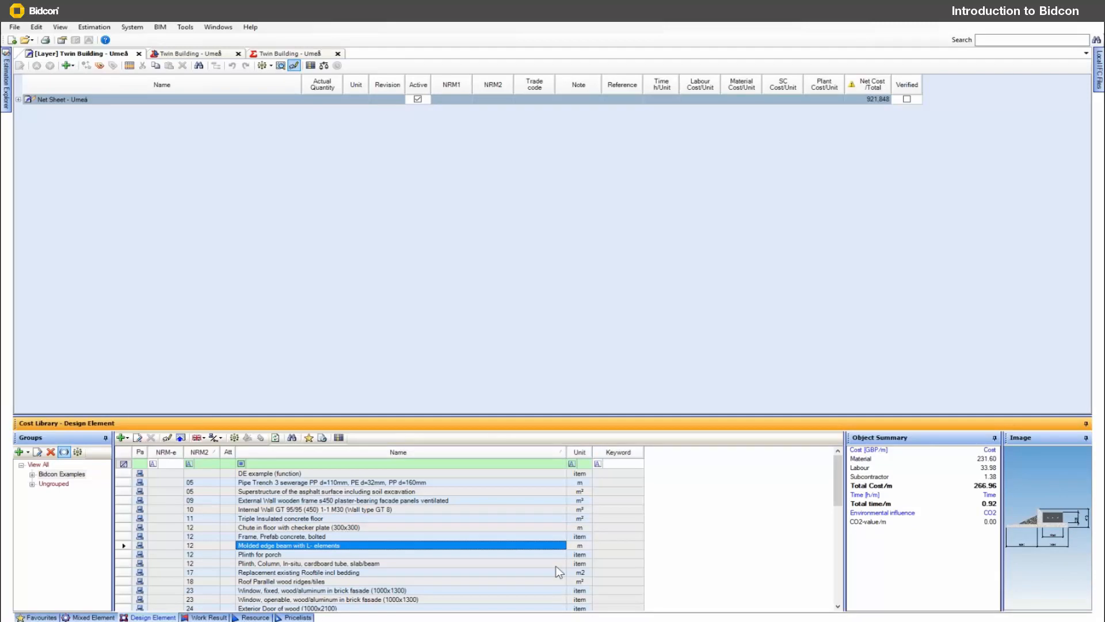
Open the design element External Wall wooden frame s450 plaster-bearing facade panels ventilated and highlight a layer in its drawing
click(258, 501)
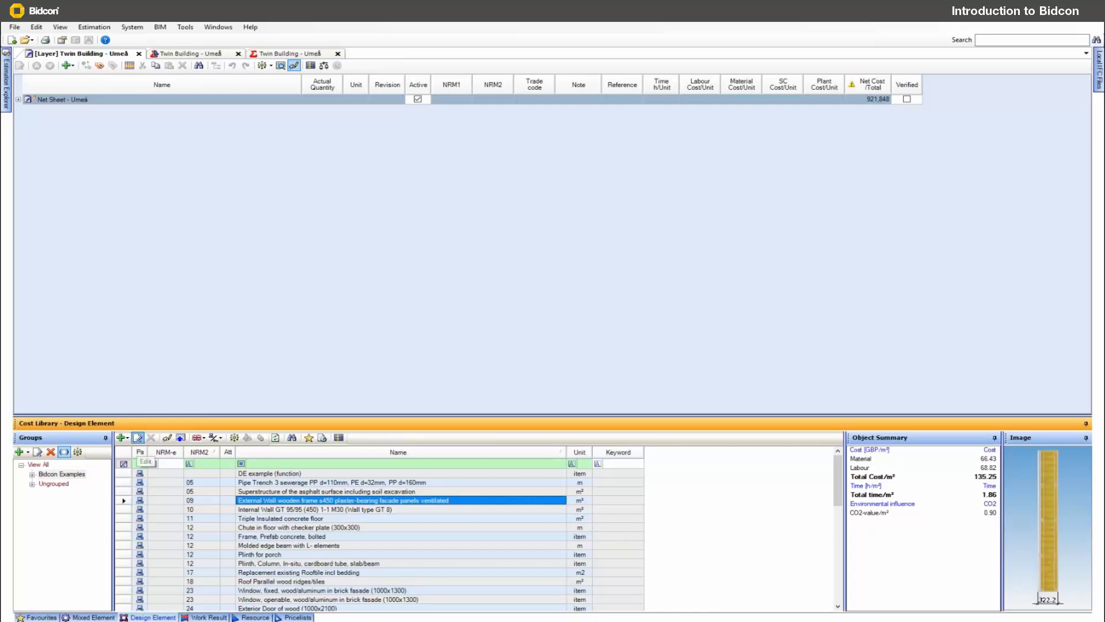
click(138, 438)
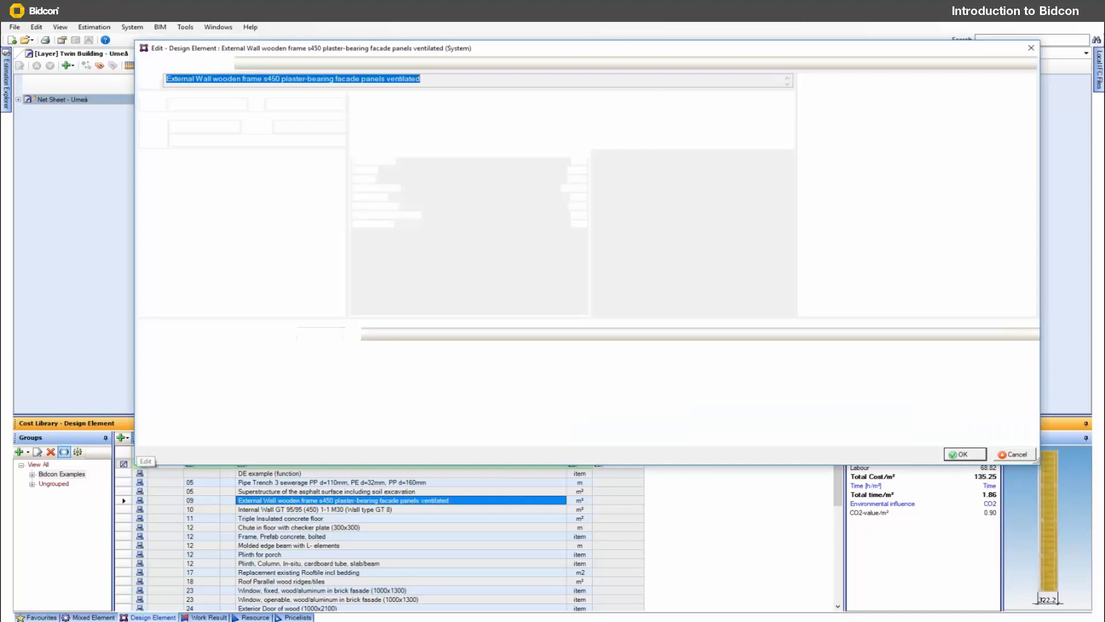
click(919, 198)
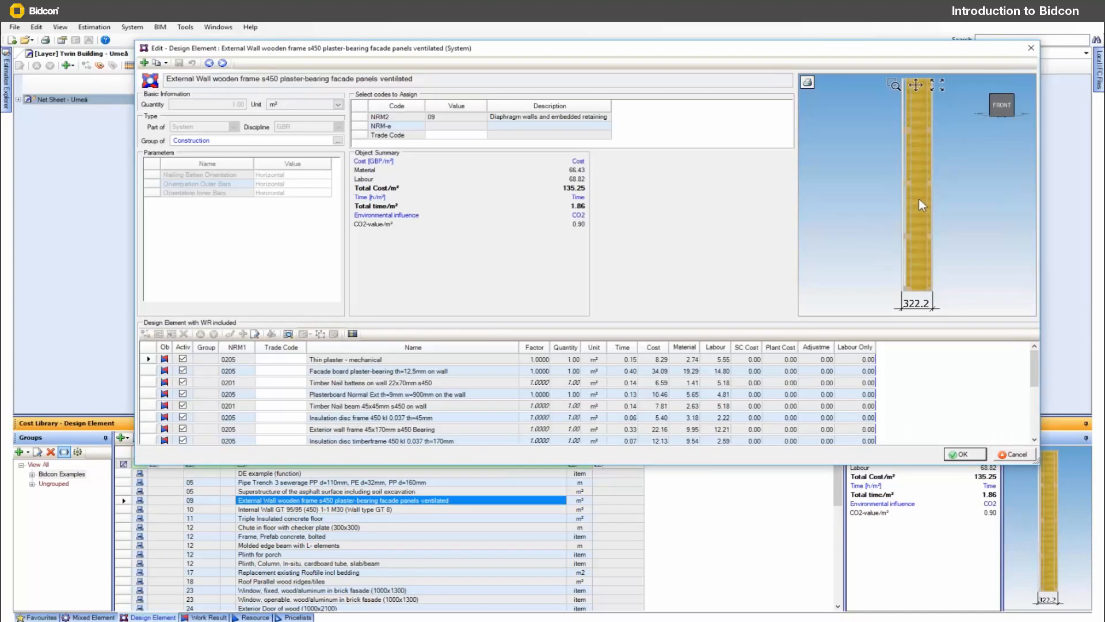
Open the Thin plaster - mechanical work result and examine its material and Mason (standard) labour resources, including type and cost
click(255, 334)
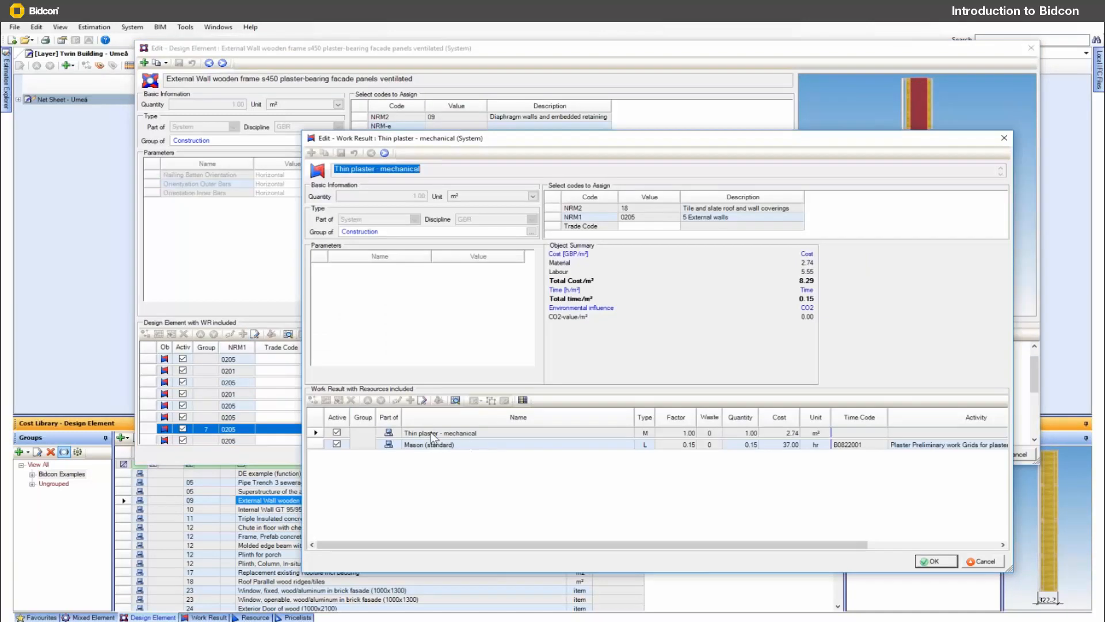
click(431, 434)
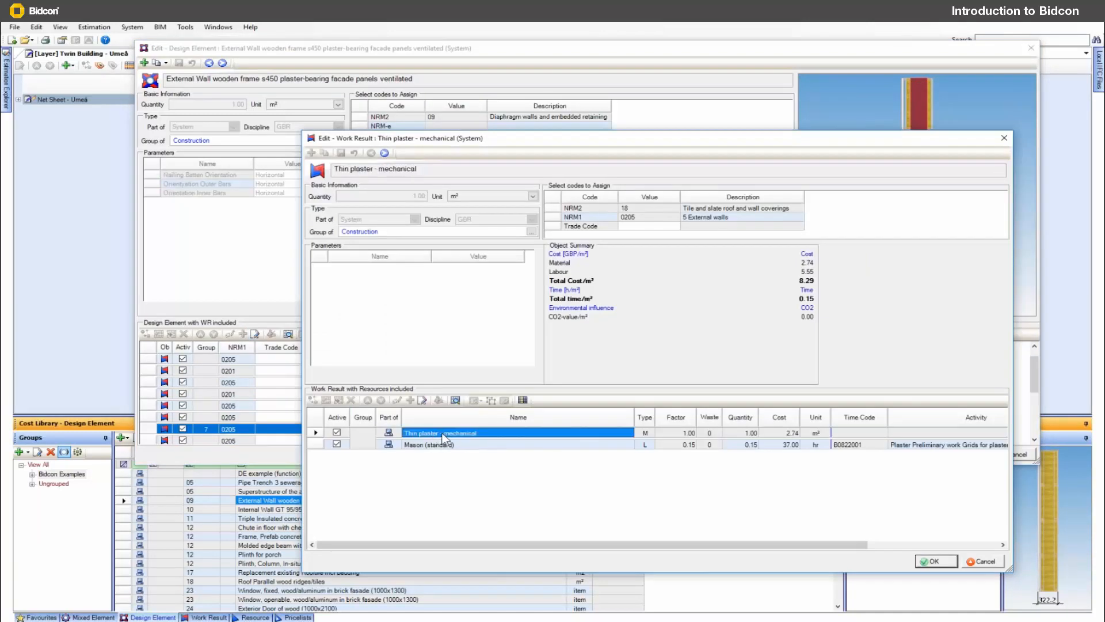
click(426, 445)
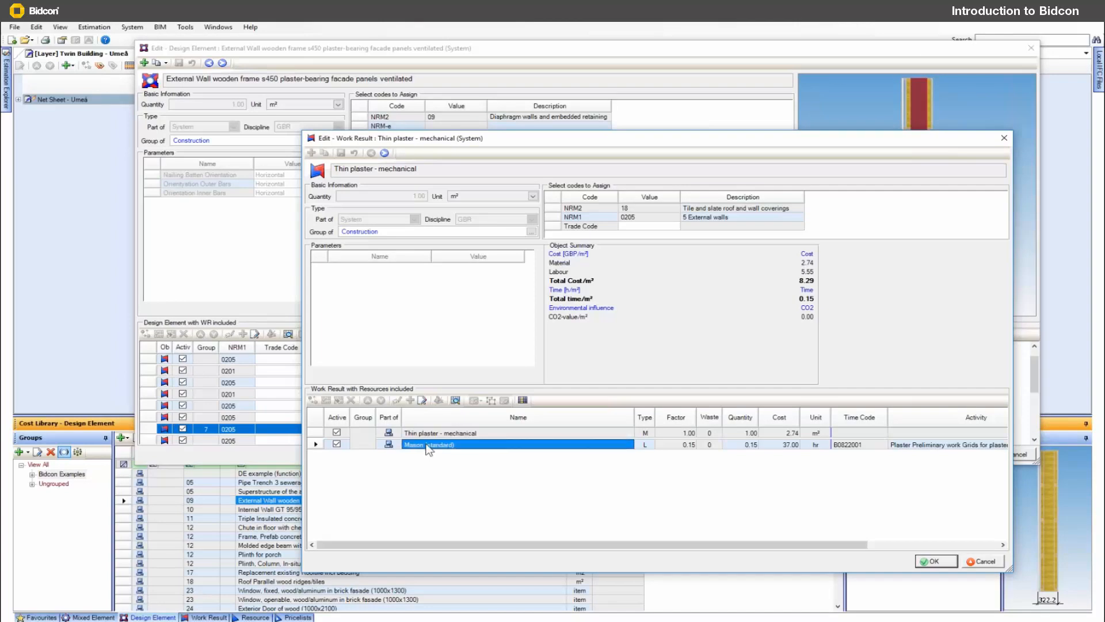
click(650, 433)
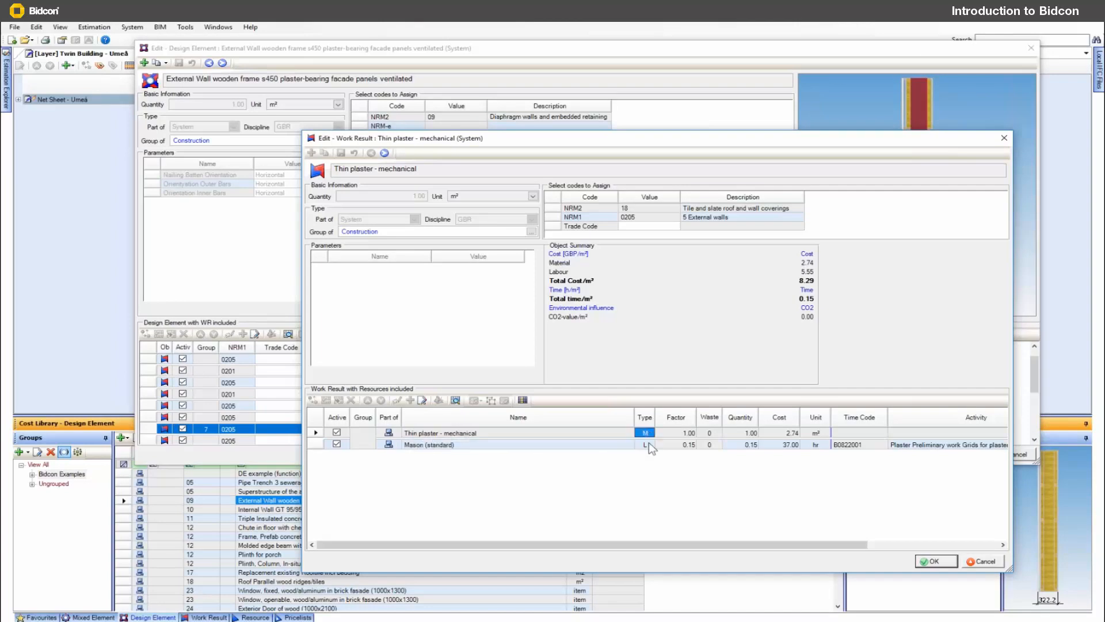
click(787, 433)
click(424, 432)
Review the Thin plaster - mechanical resource's cost, dimensions and environmental properties, and leave the resource, work result and external wall without saving
click(423, 399)
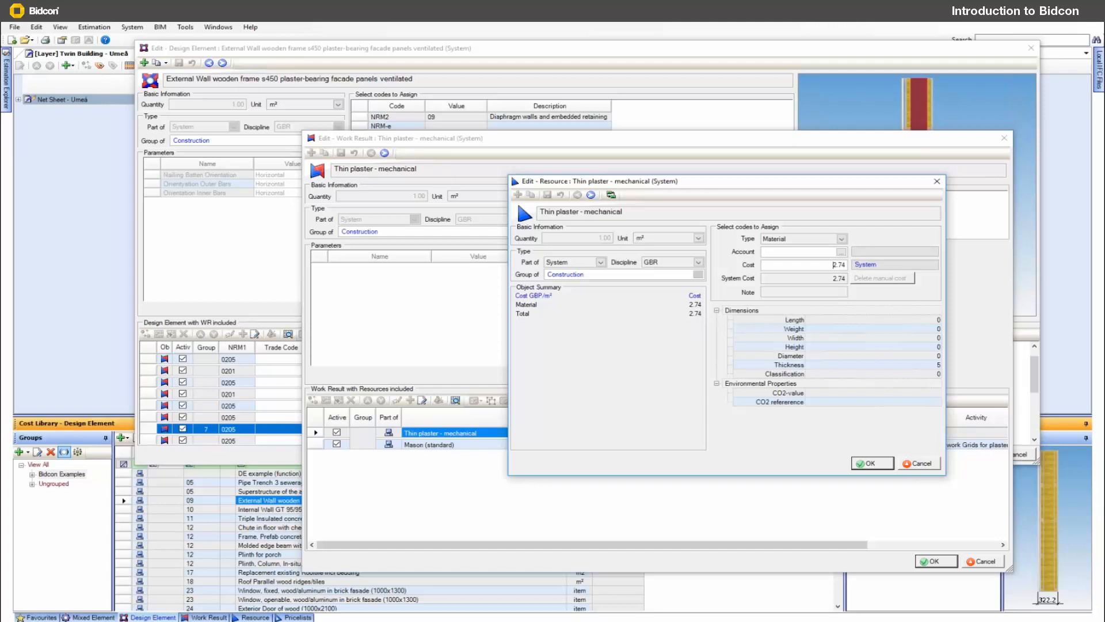
double_click(846, 264)
click(716, 310)
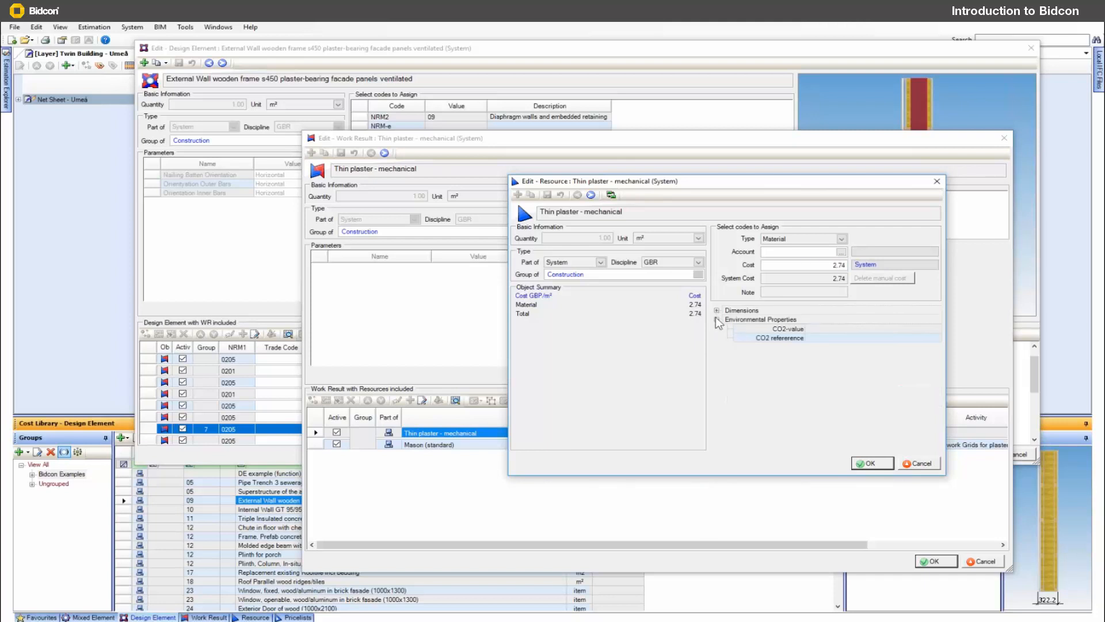
click(717, 319)
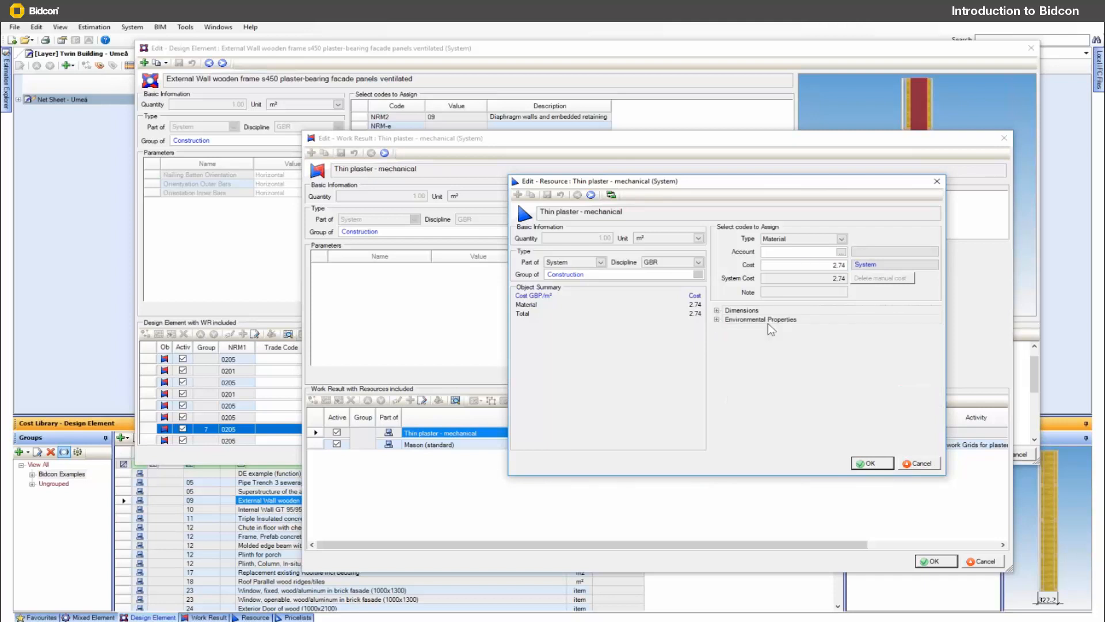
click(921, 464)
click(985, 562)
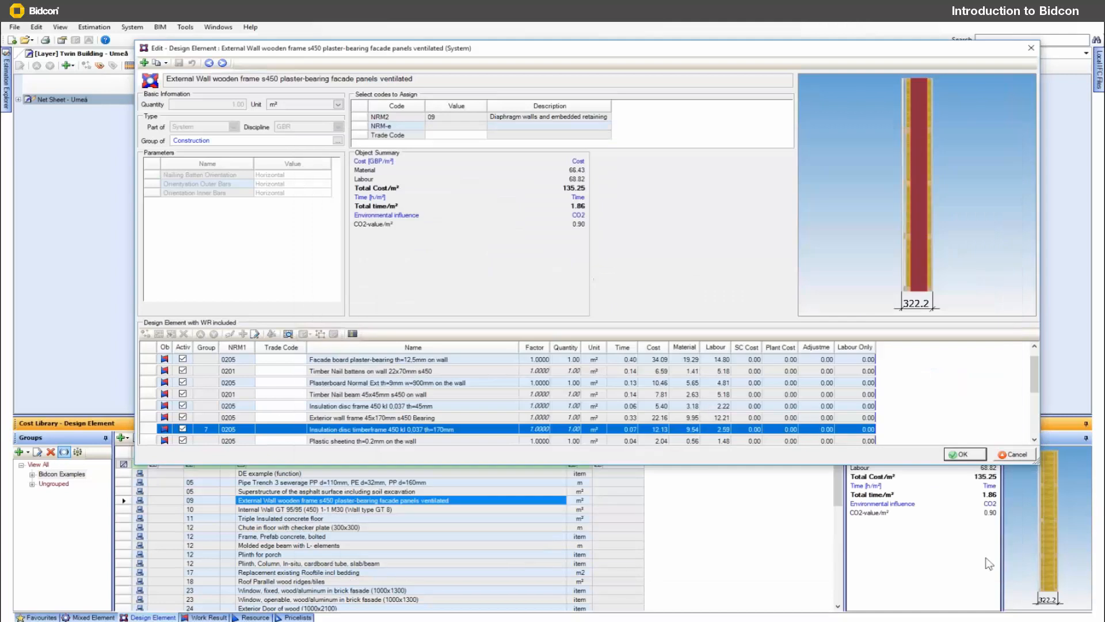
click(1015, 454)
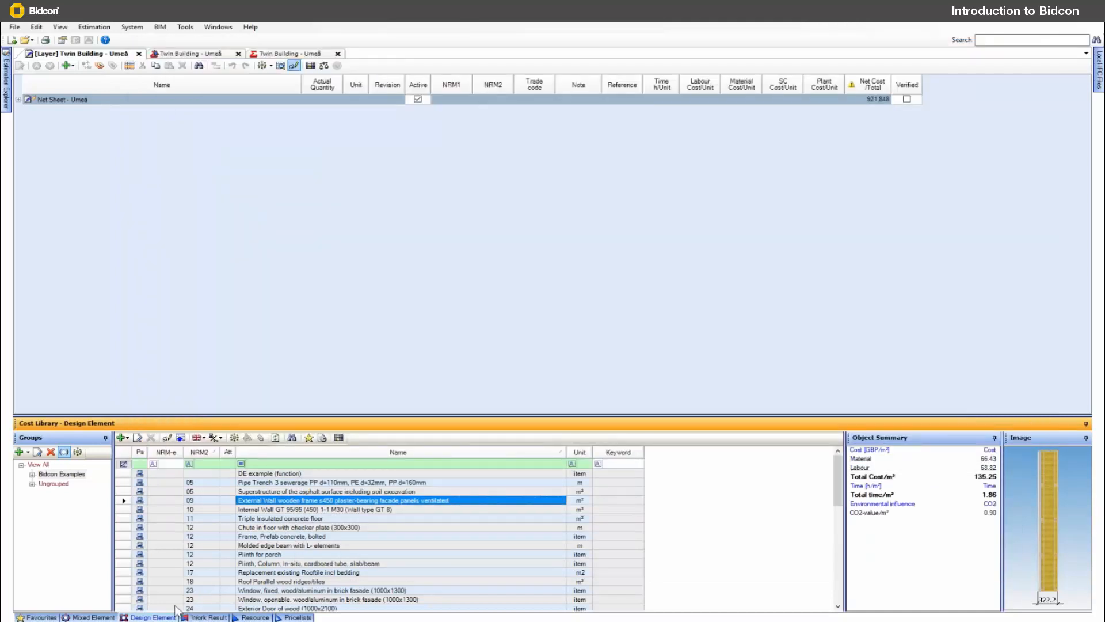
Open the mixed element Garage Insulated 60m² from the cost library to view its contents
click(92, 617)
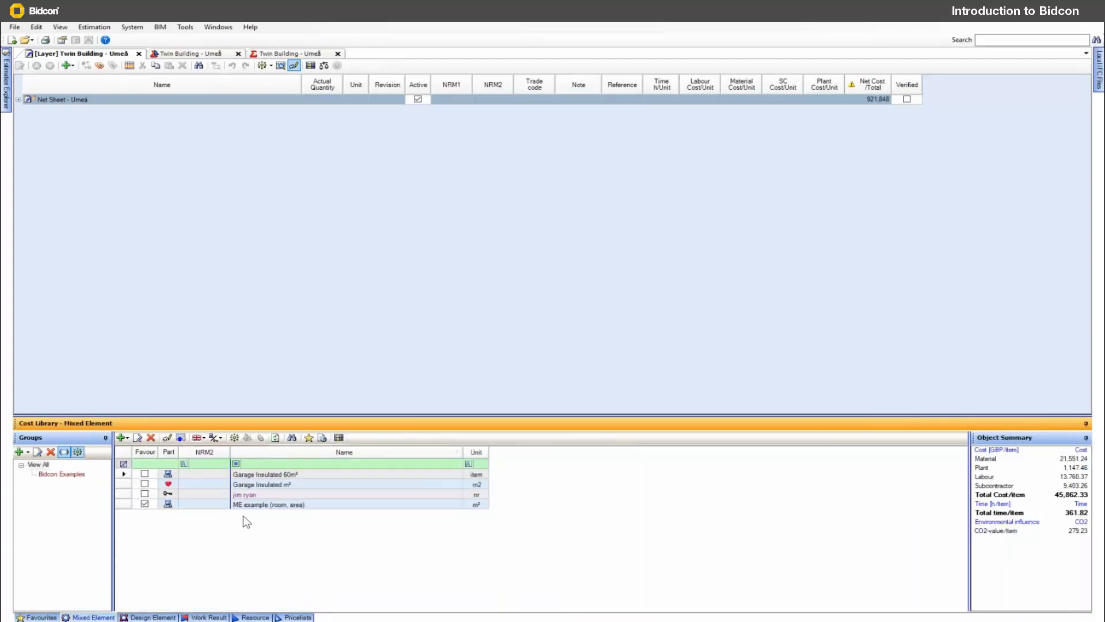
click(252, 505)
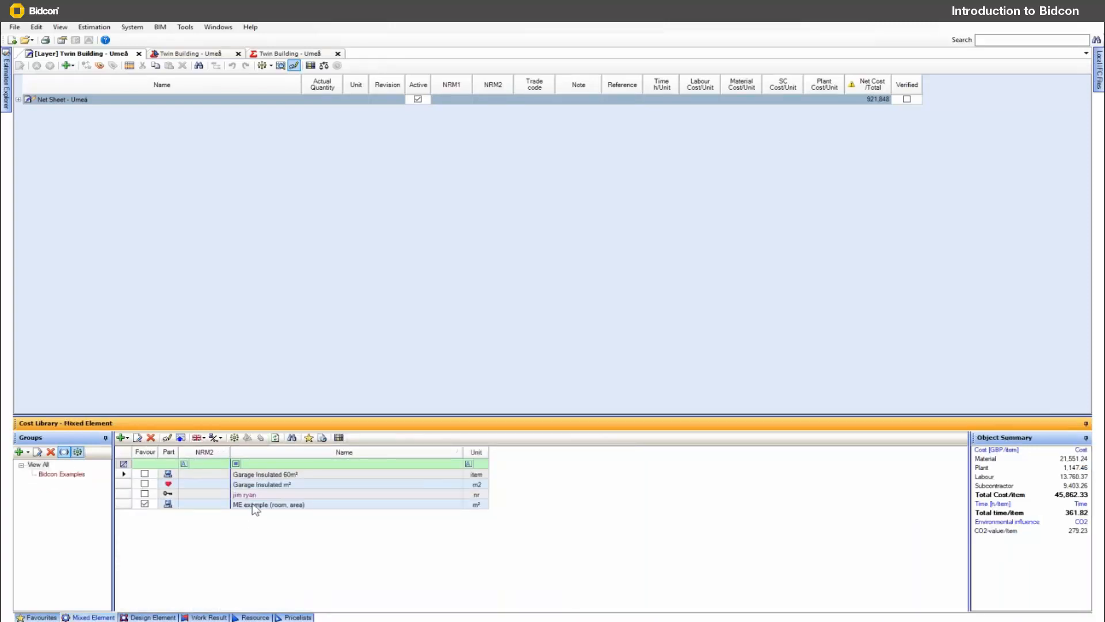
click(257, 473)
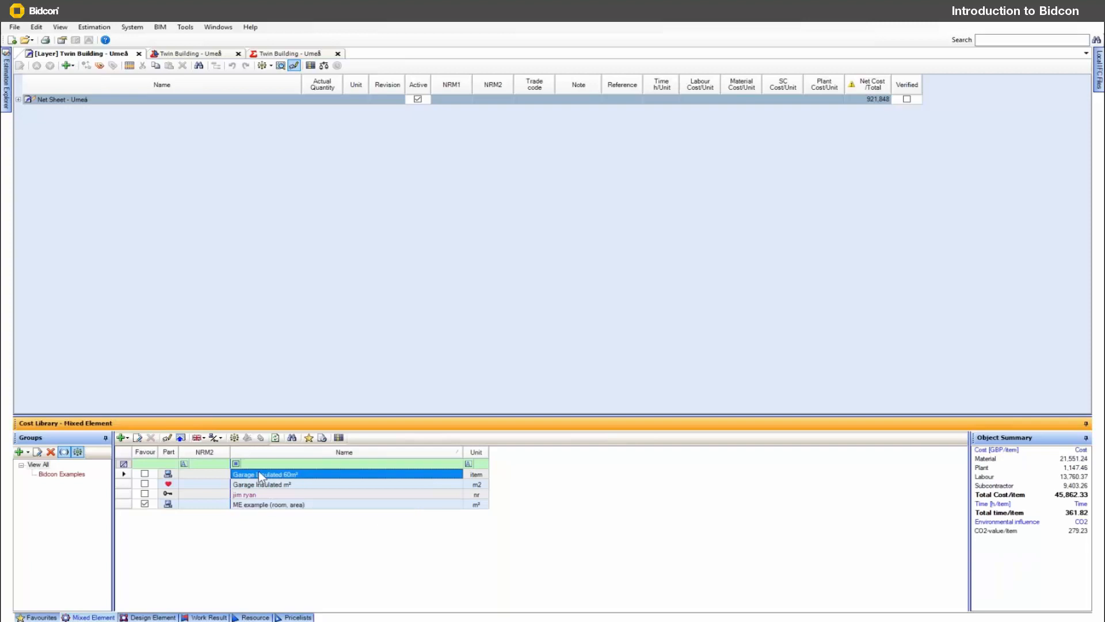
click(137, 438)
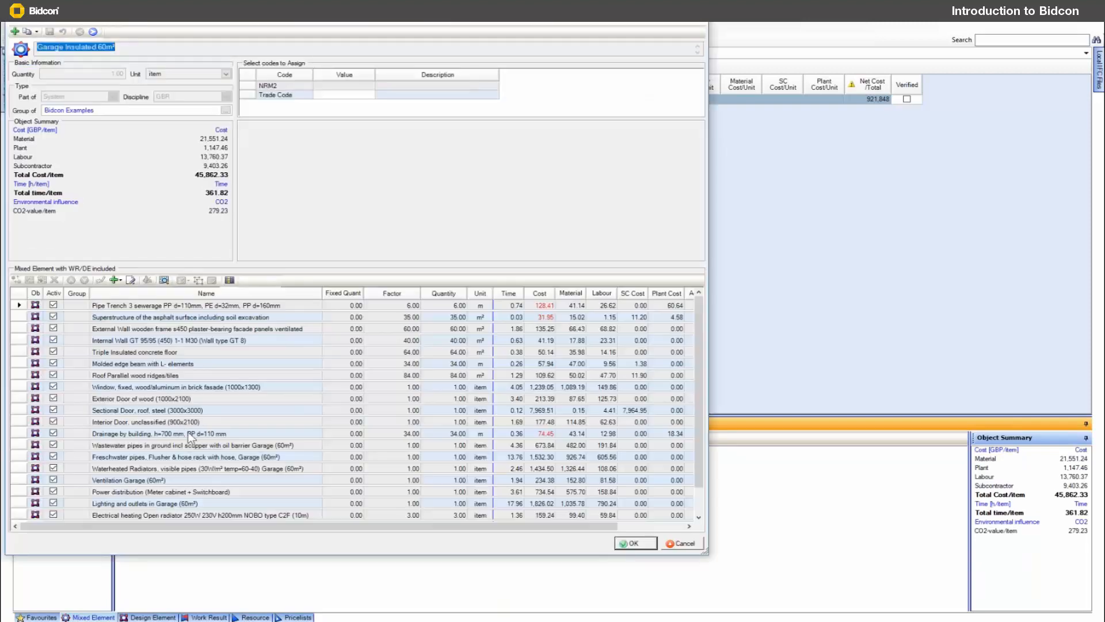
Look through the garage's included design elements, from the sewerage pipe trench, walls and concrete floor to the window and exterior door
click(110, 305)
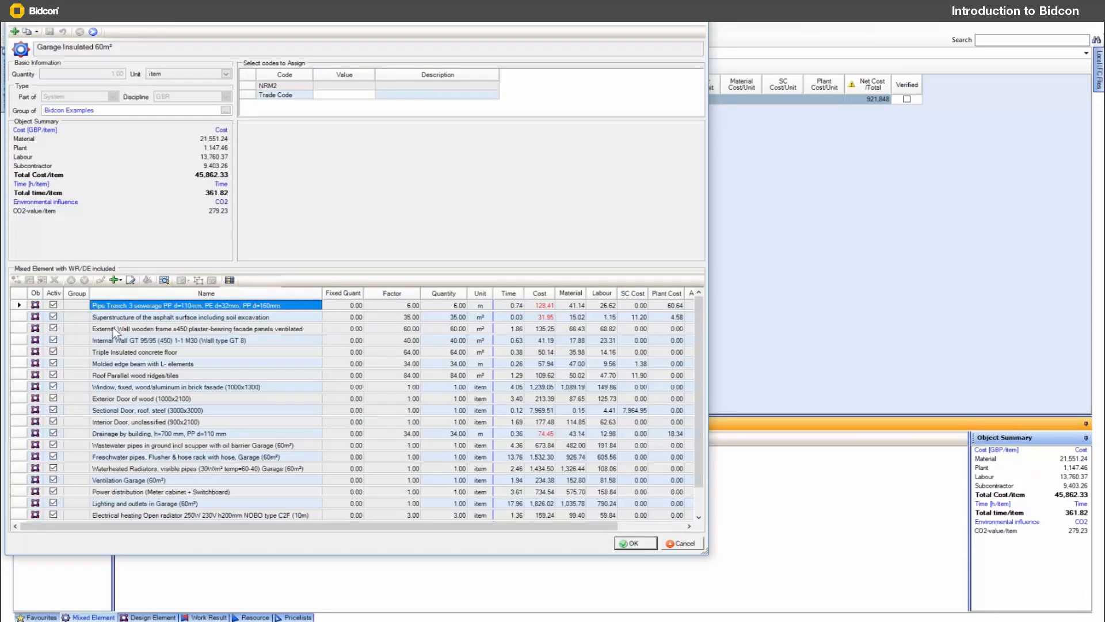
click(113, 327)
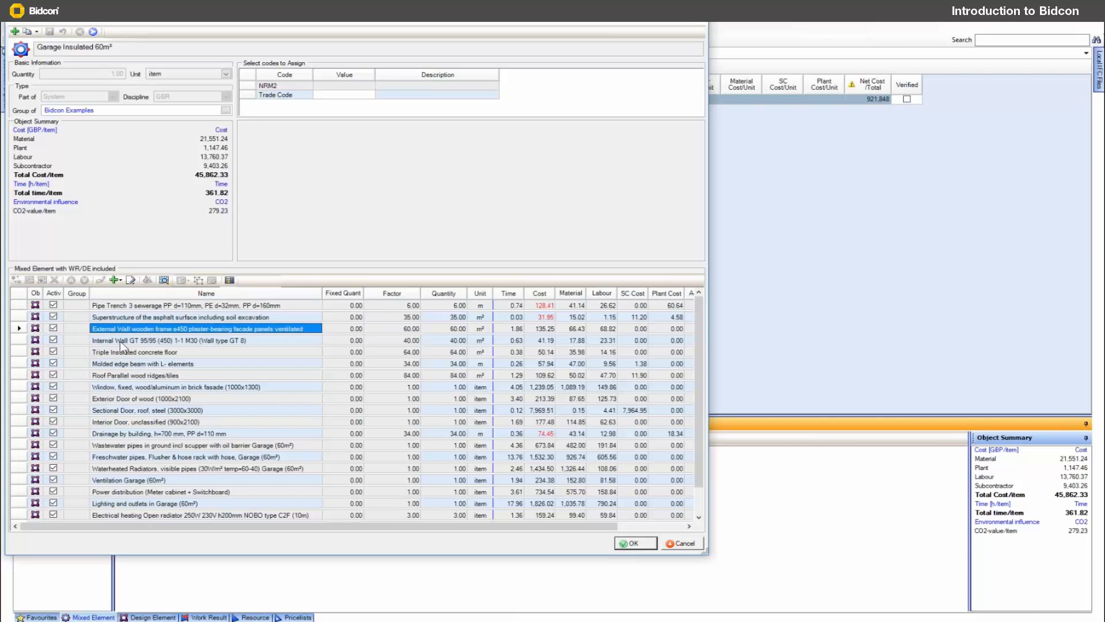
click(120, 340)
click(127, 352)
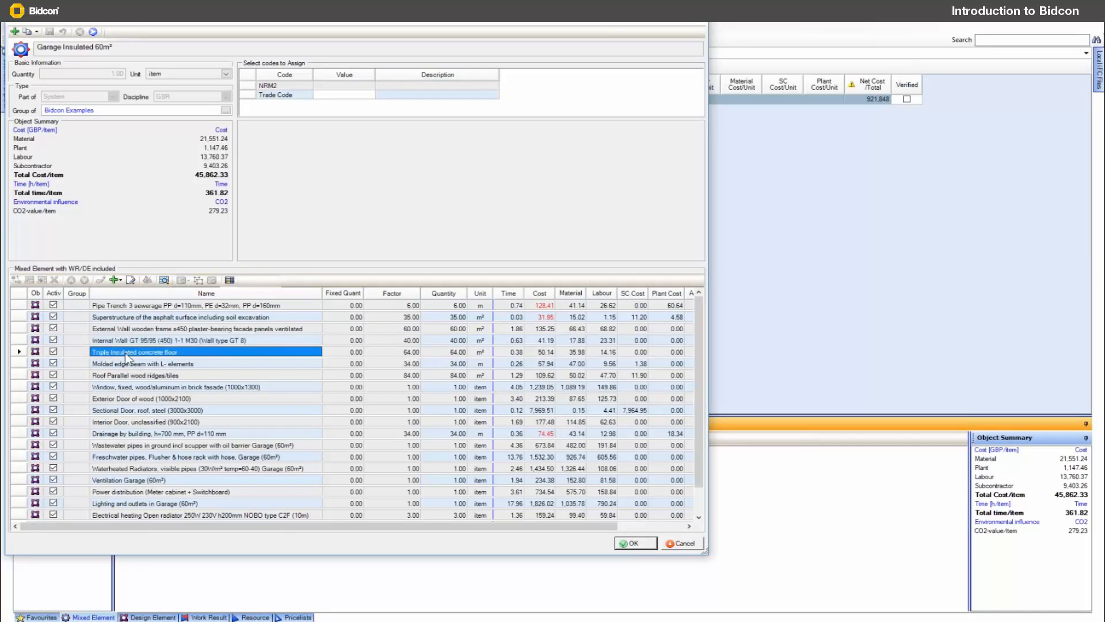
click(128, 386)
click(128, 399)
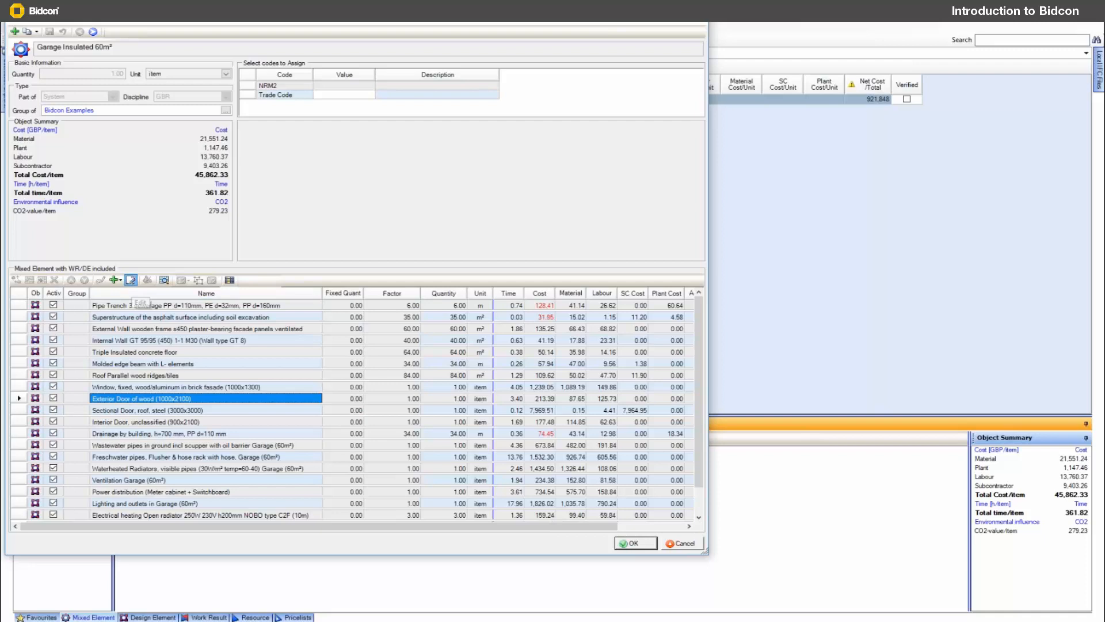
Drill into the garage's Exterior Door of wood down to its work result's screw and carpenter resources, and leave all levels without saving
click(130, 280)
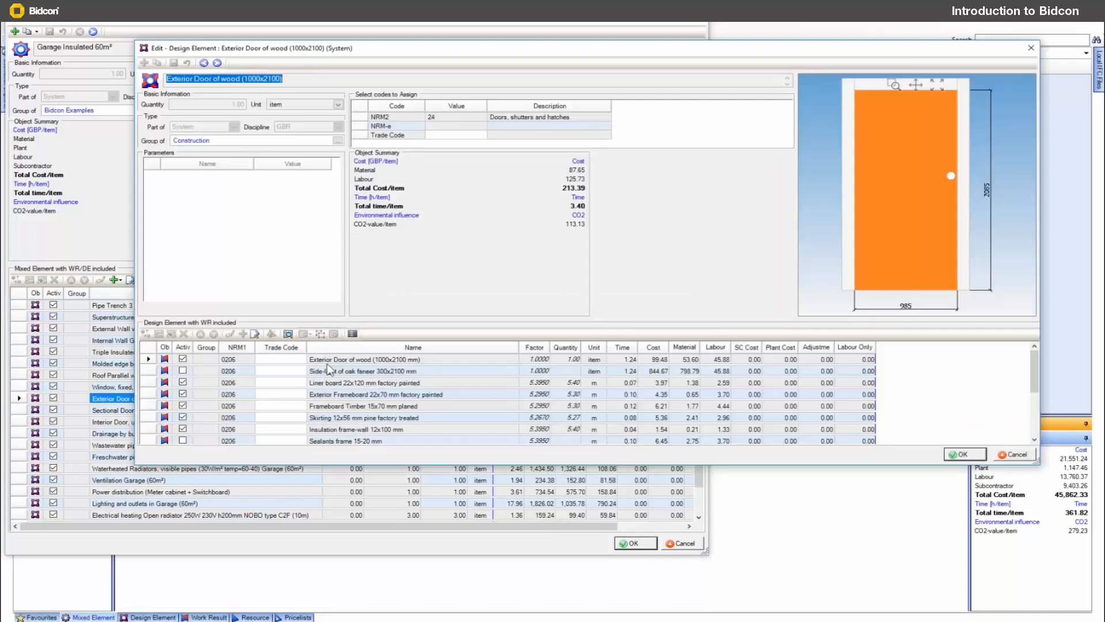
click(337, 359)
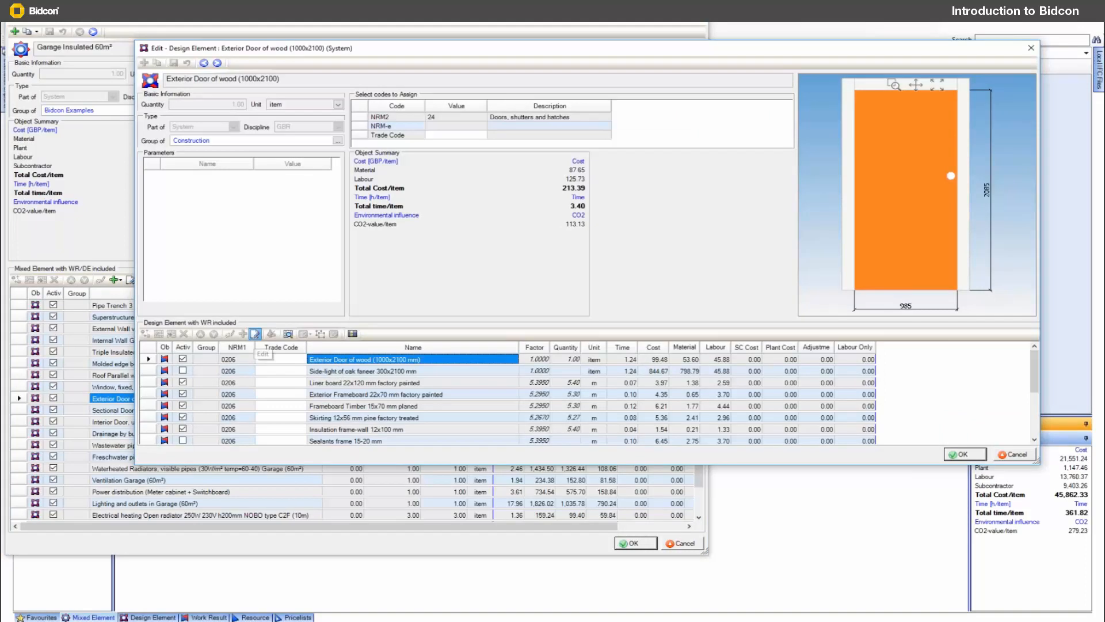
click(255, 334)
click(436, 444)
click(437, 457)
click(439, 467)
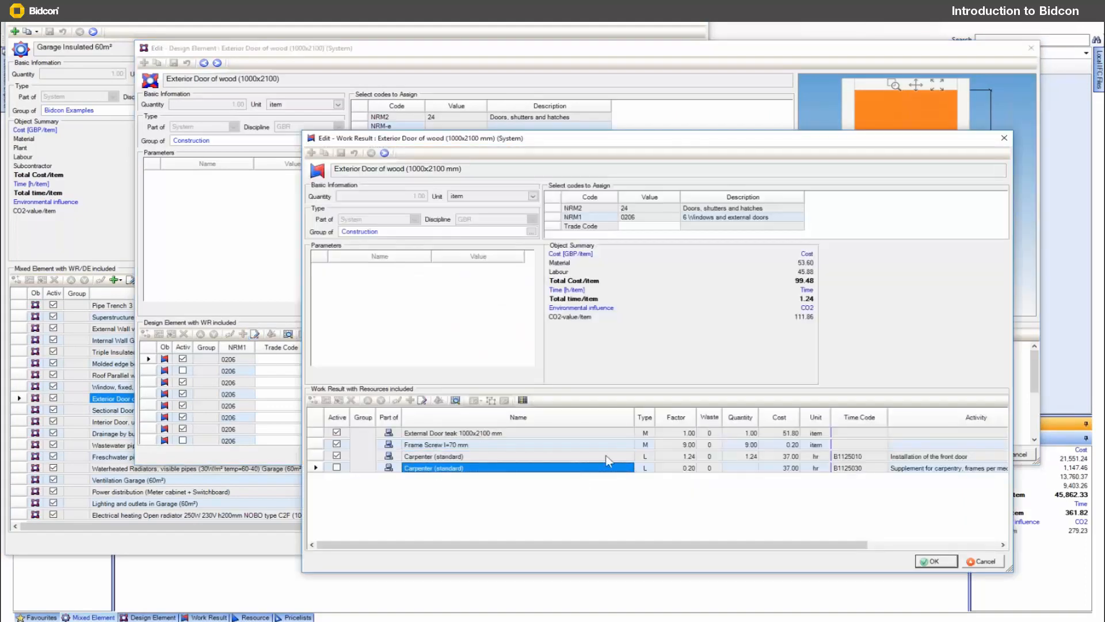
click(984, 561)
click(1011, 455)
click(682, 544)
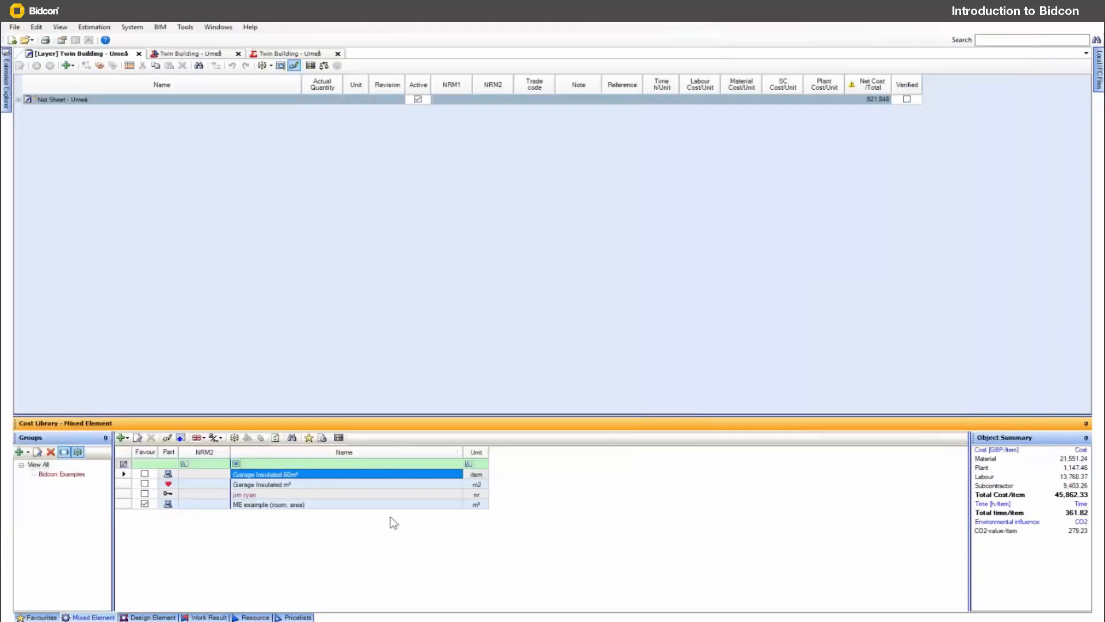
Browse the cost library's design element, work result and resource lists, and return to the work results
click(151, 617)
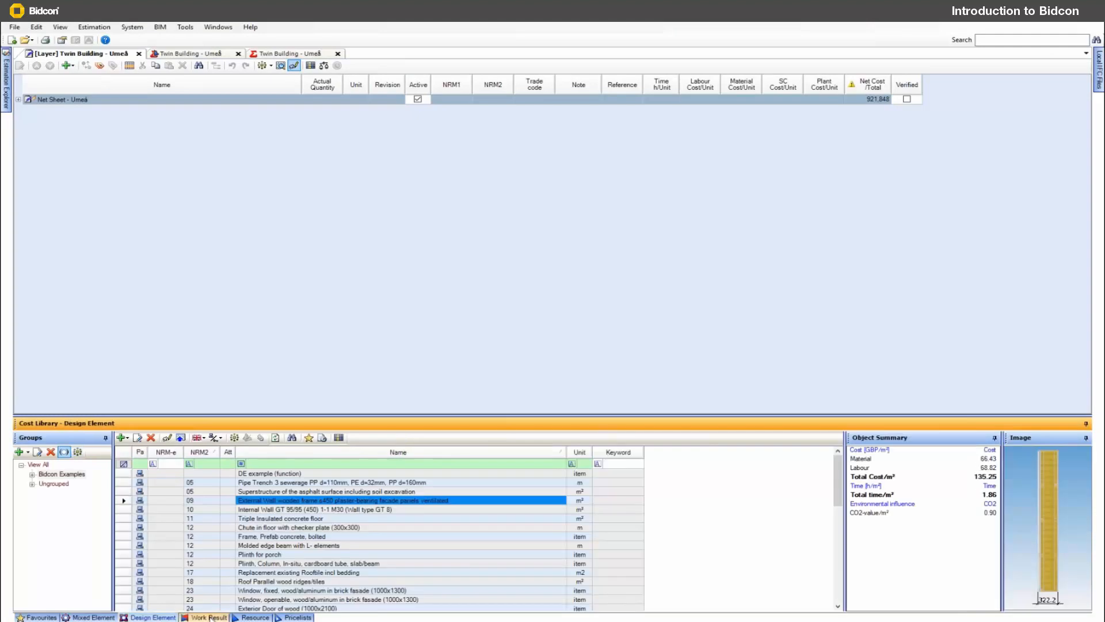
click(210, 617)
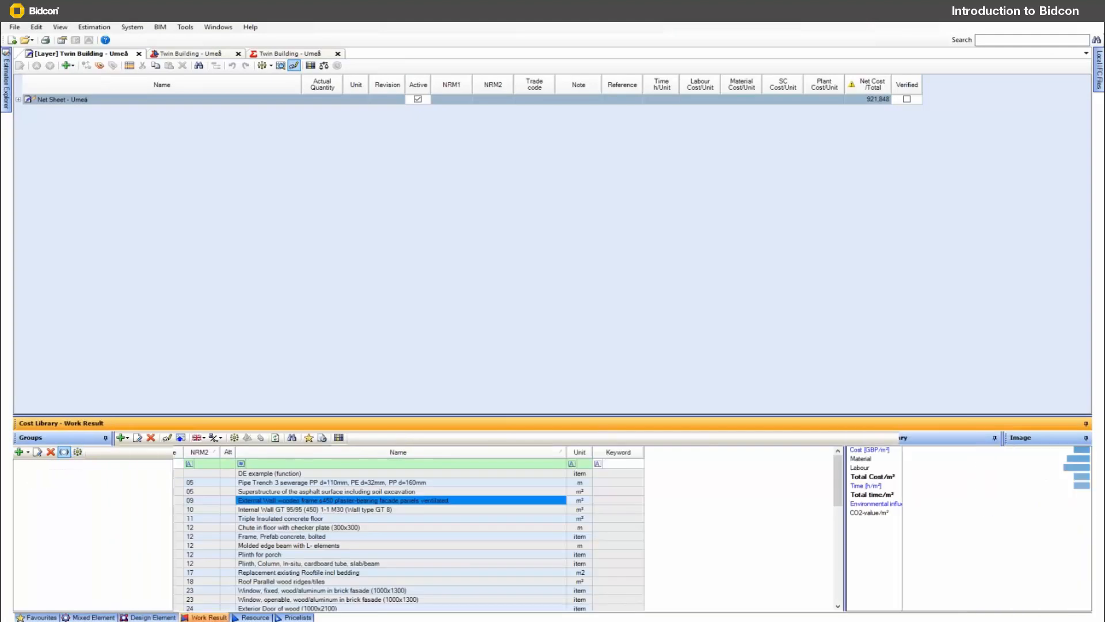
click(253, 617)
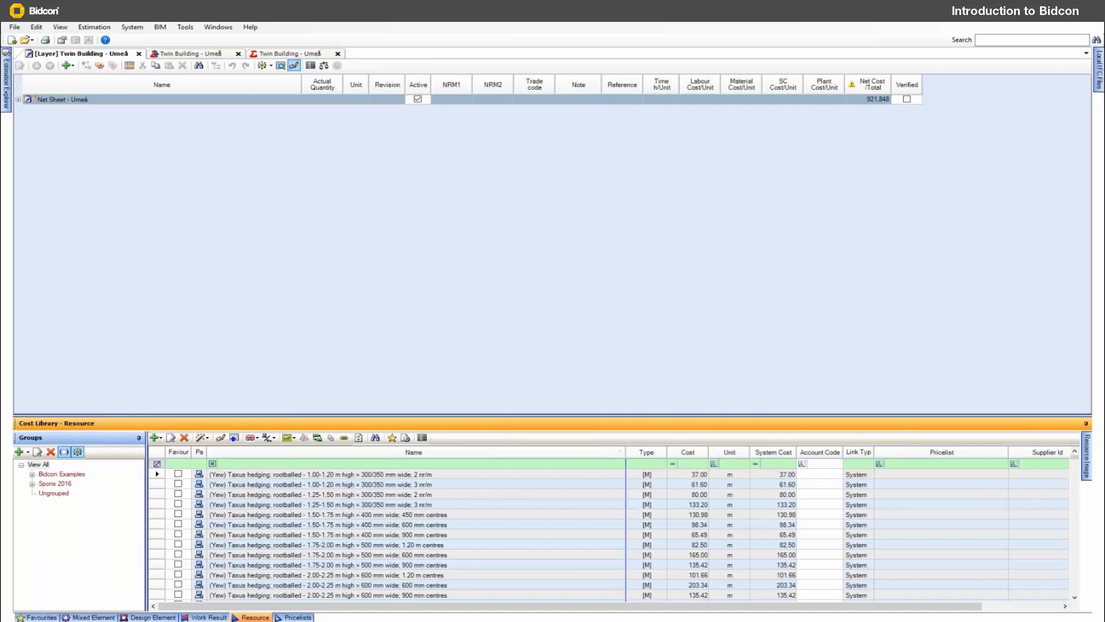
click(206, 616)
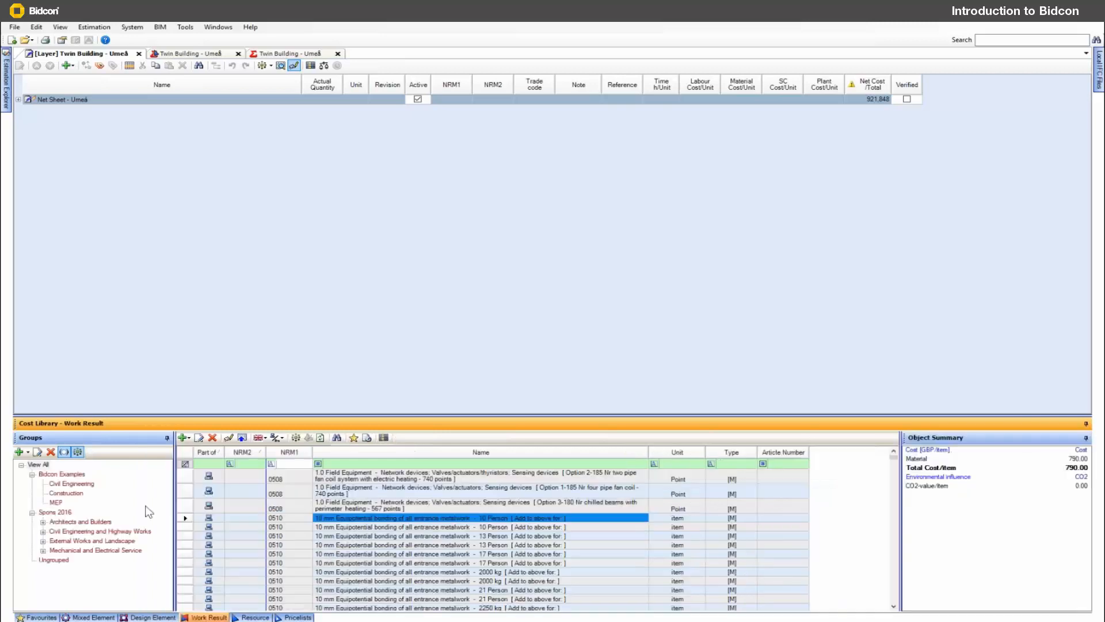
Browse the work results of Bidcon Examples and Spons 2016, down to the A&B Measured Works demolition items
click(64, 475)
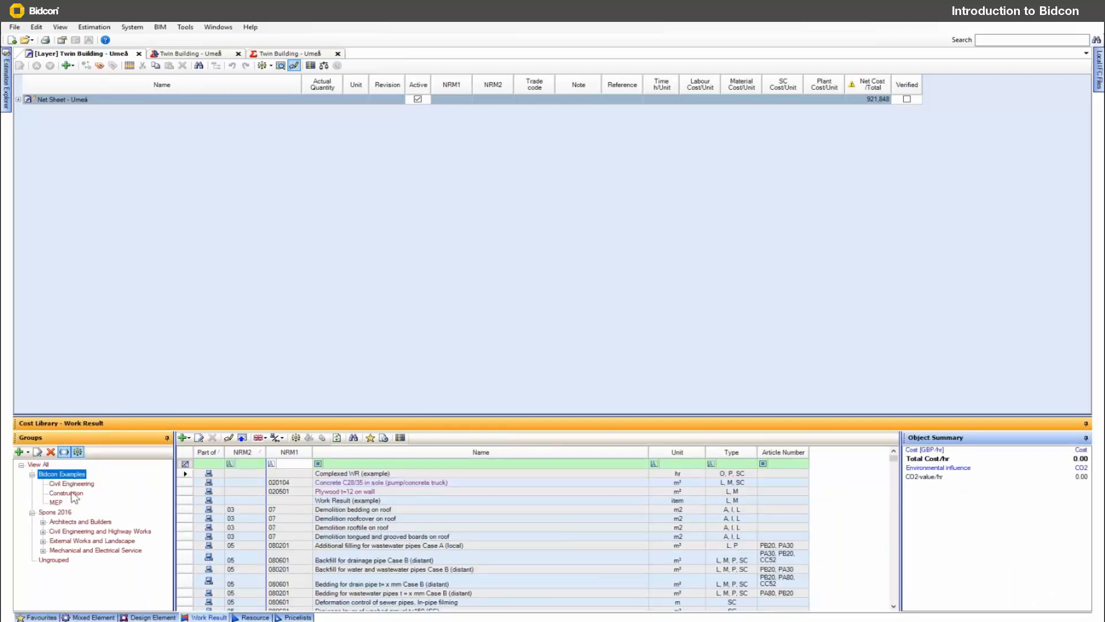
click(61, 514)
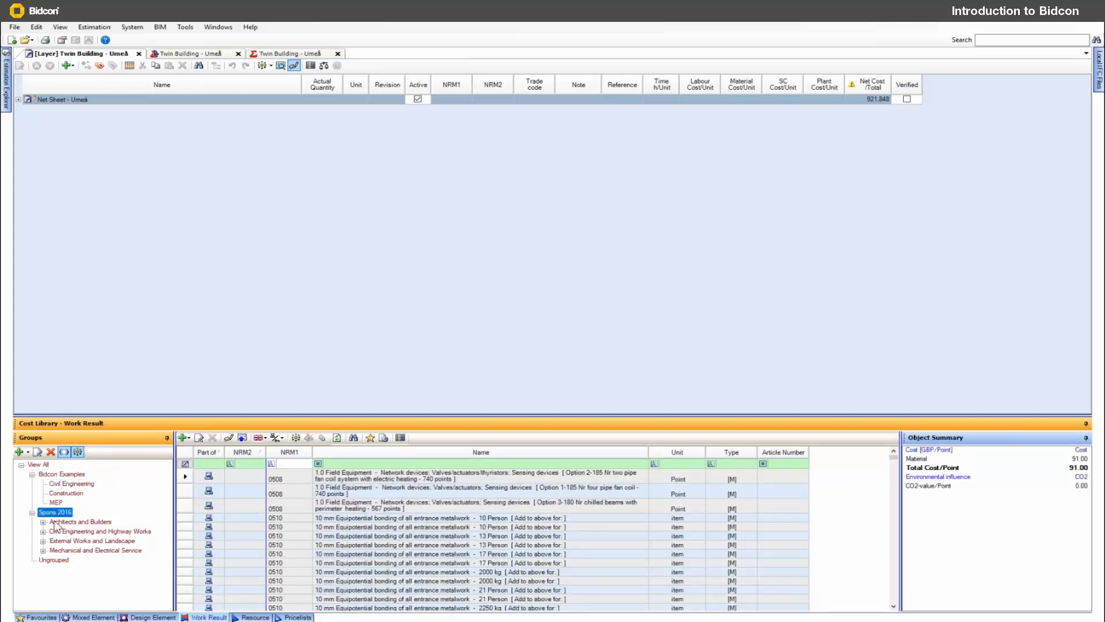
click(43, 522)
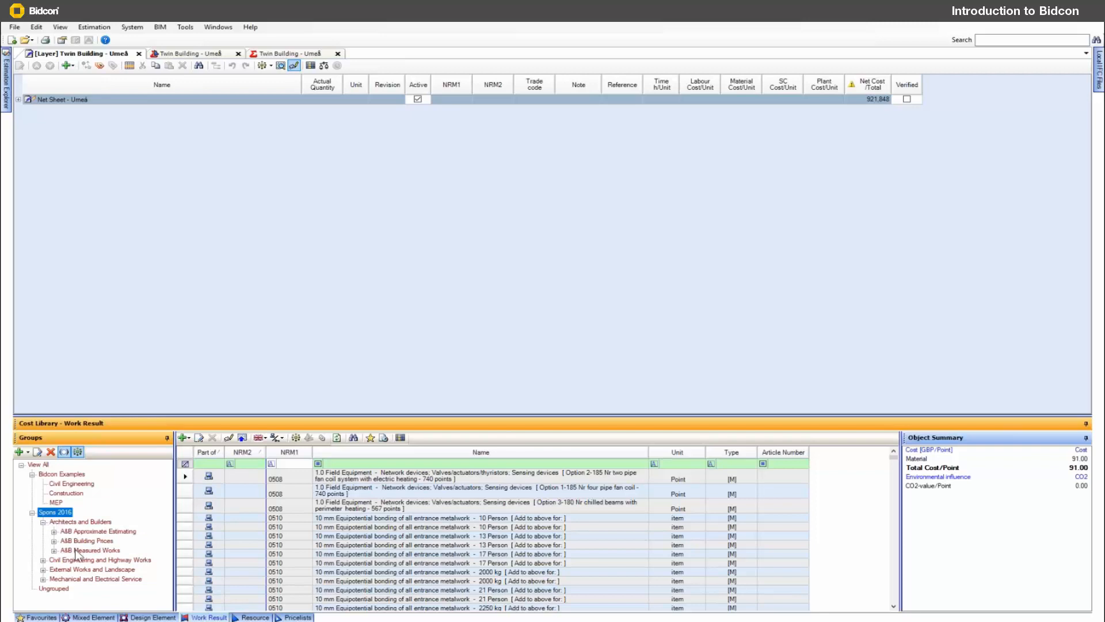
click(53, 550)
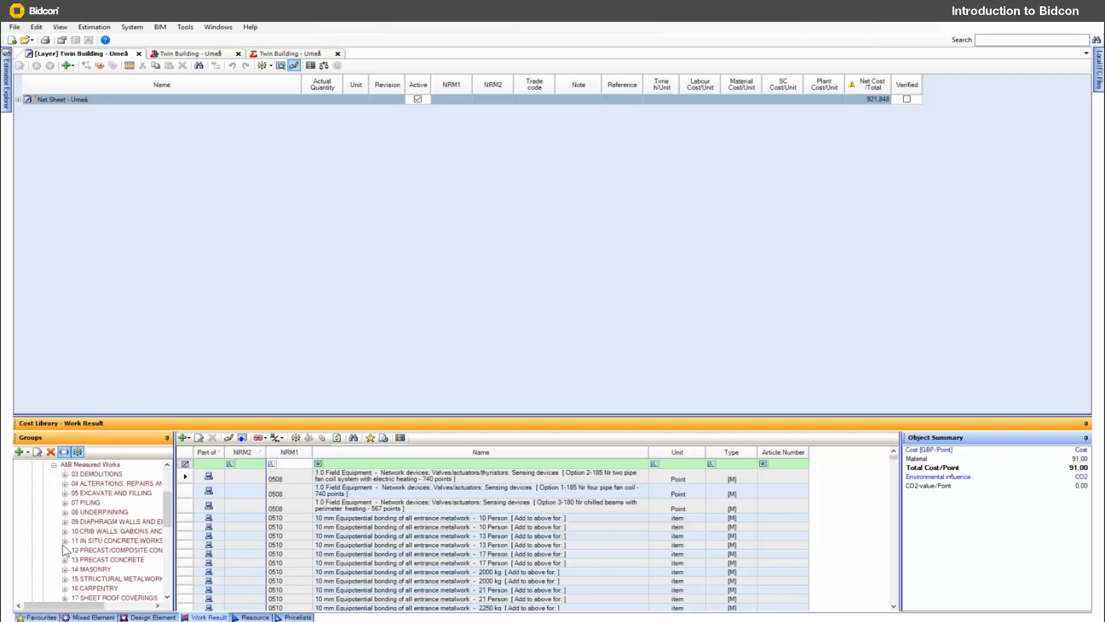
click(96, 474)
click(353, 506)
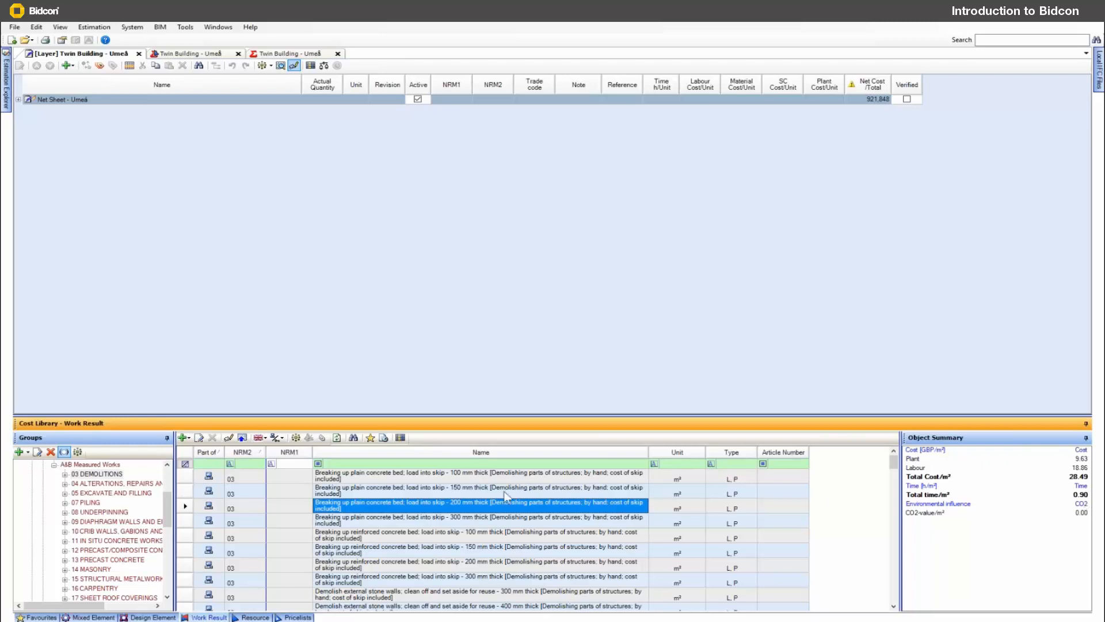
Collapse the Architects and Builders subgroups and look through the other Spons 2016 groups, ending with Mechanical and Electrical Service
click(53, 464)
click(89, 550)
click(43, 521)
click(72, 522)
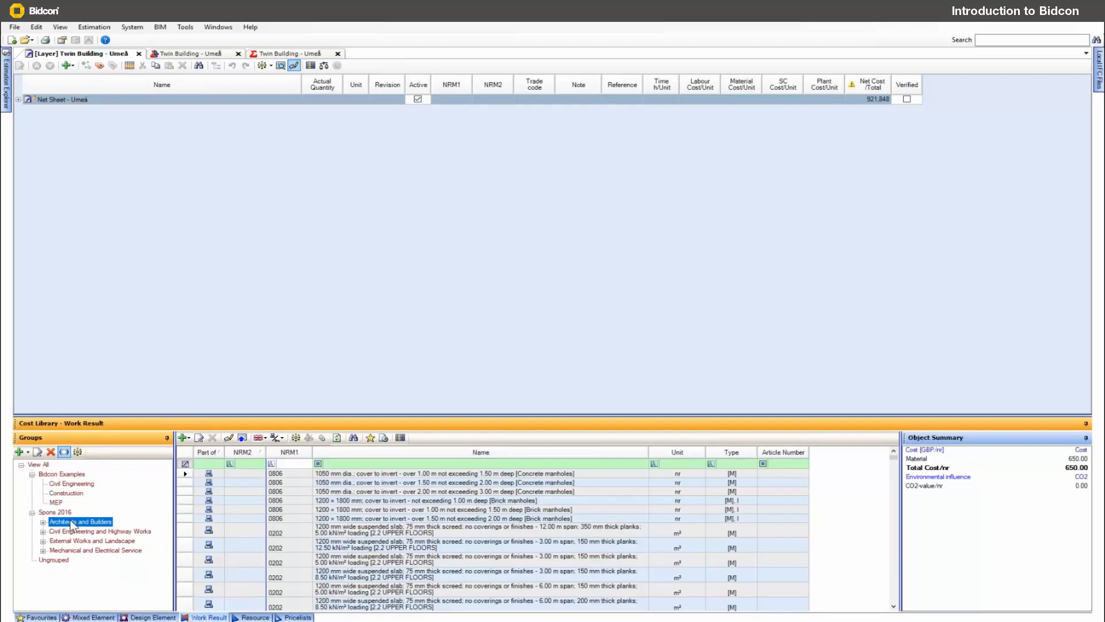
click(73, 531)
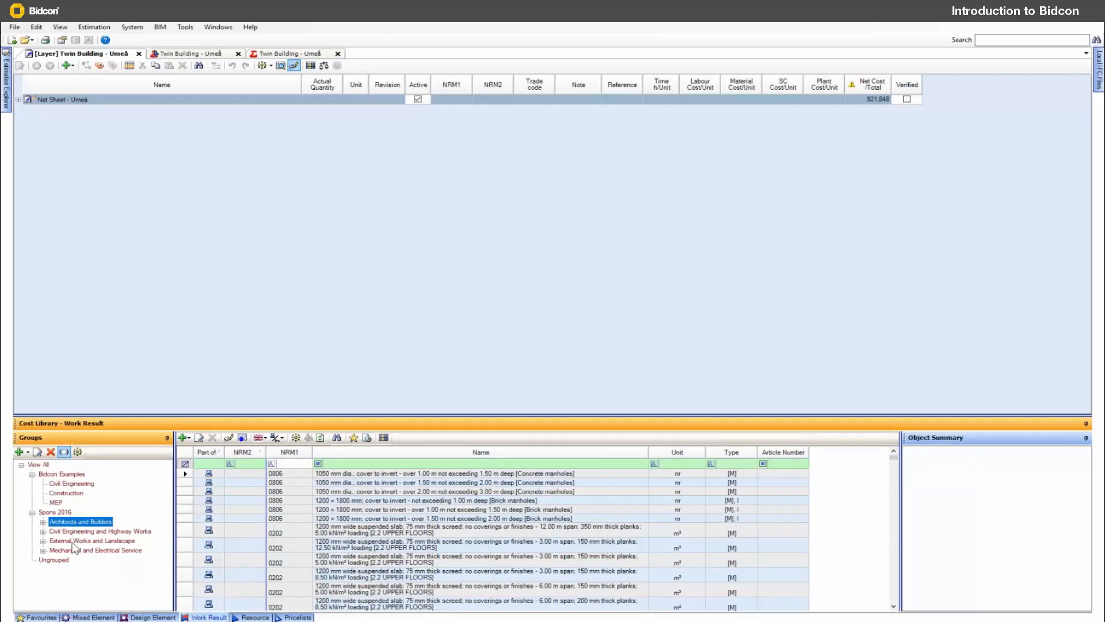
click(72, 550)
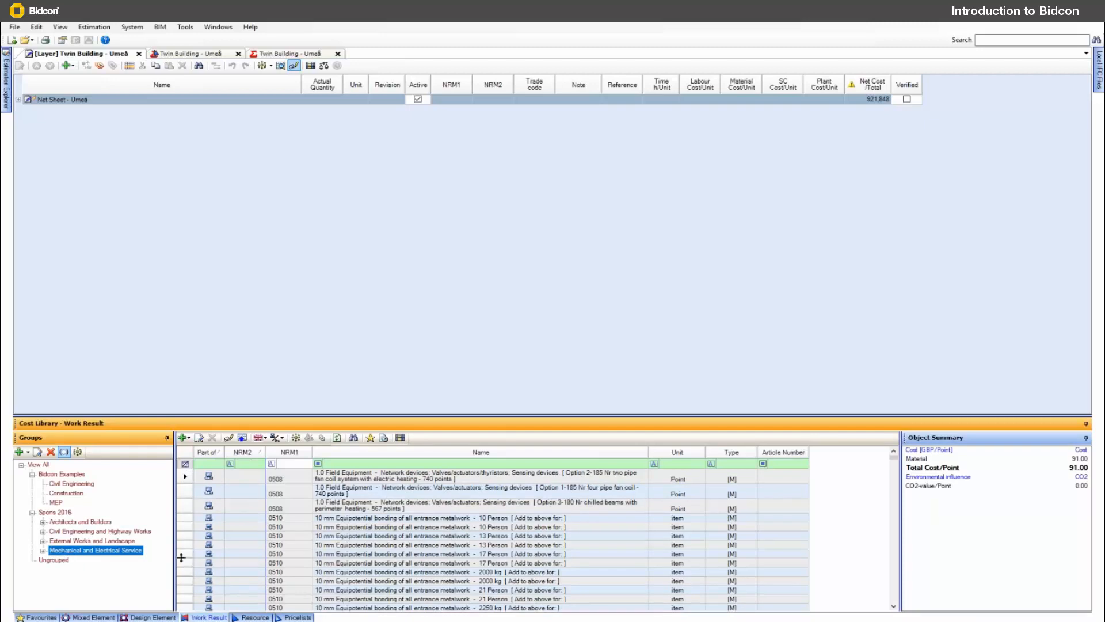
Copy the design element External Wall wooden frame s450 plaster-bearing facade panels ventilated as a custom element named "special wall"
click(151, 617)
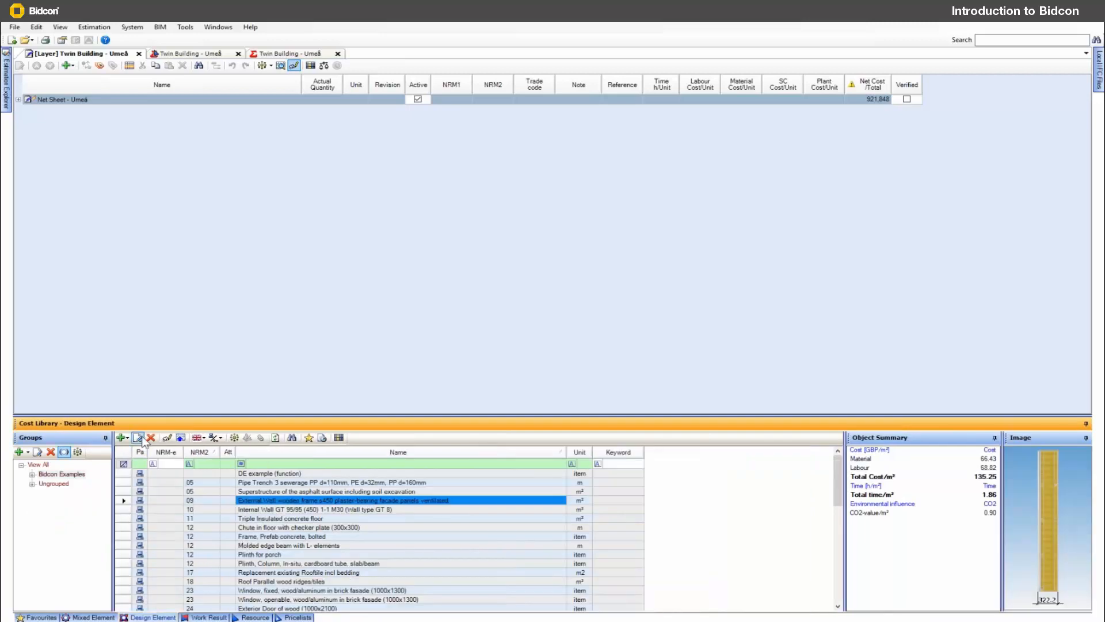
click(152, 435)
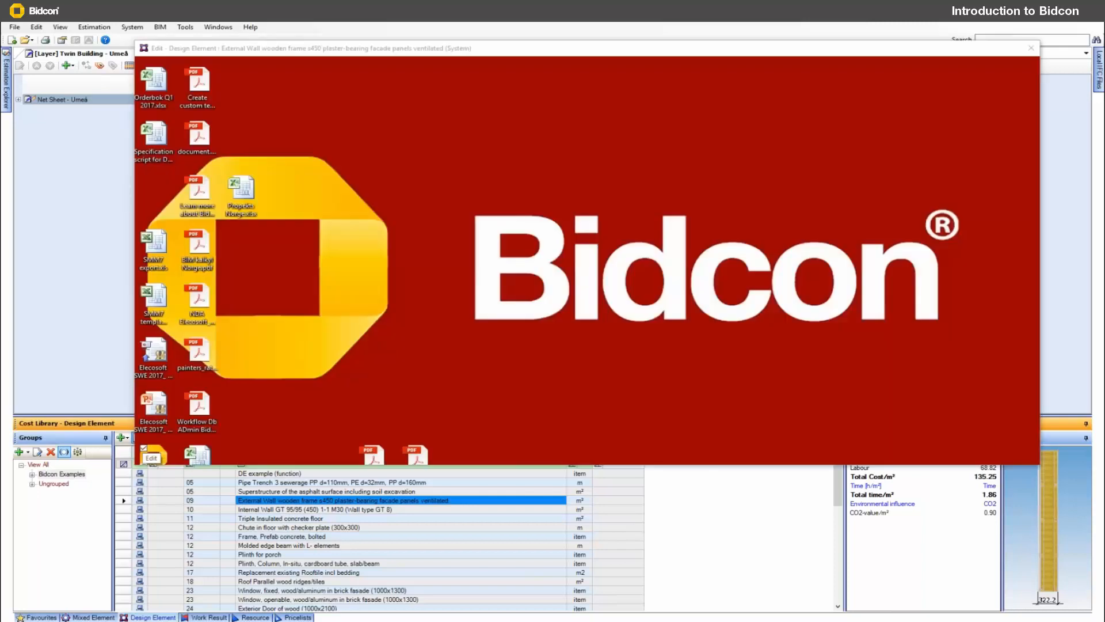
click(164, 63)
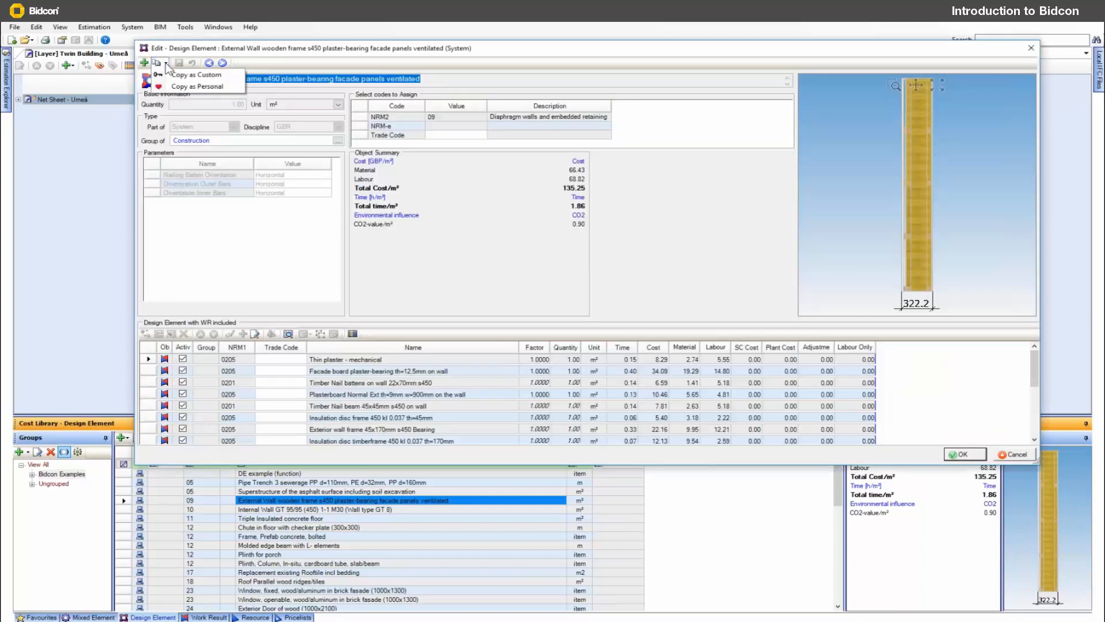
click(190, 75)
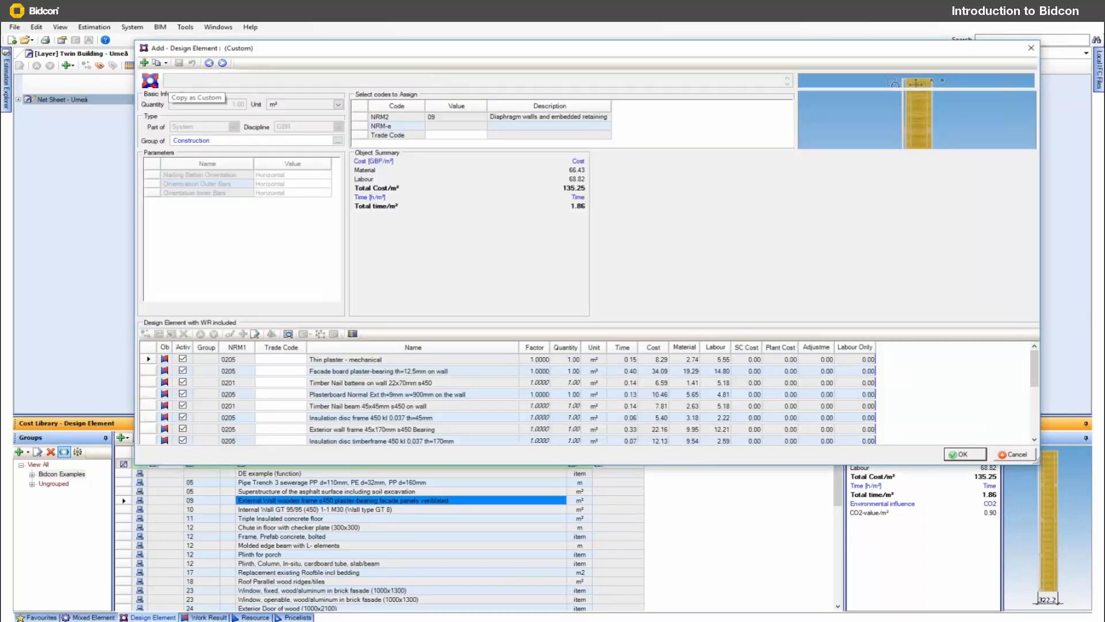
drag(199, 77, 138, 75)
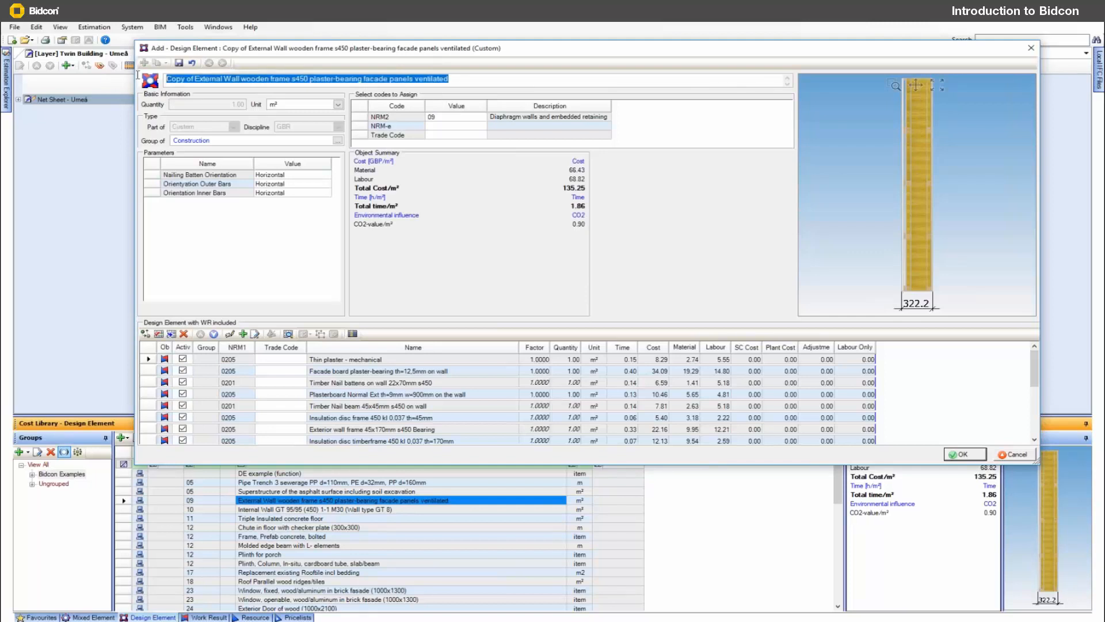
text(sp)
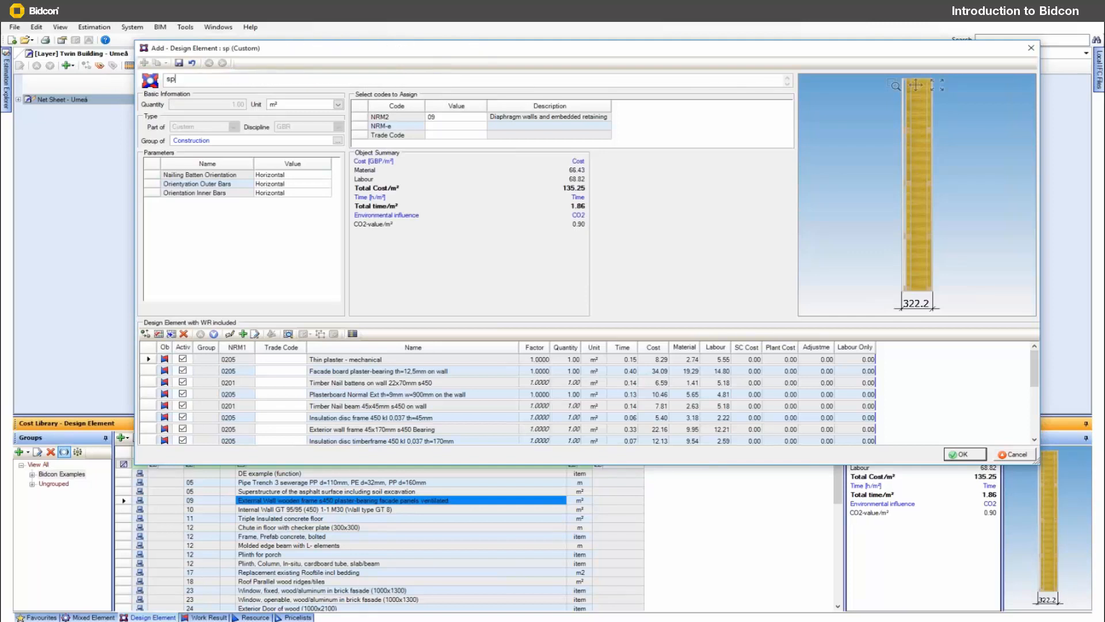
text(ecial wall)
Exchange the wall's Thin plaster - mechanical work result for Thin plastering - manual
drag(857, 516, 856, 549)
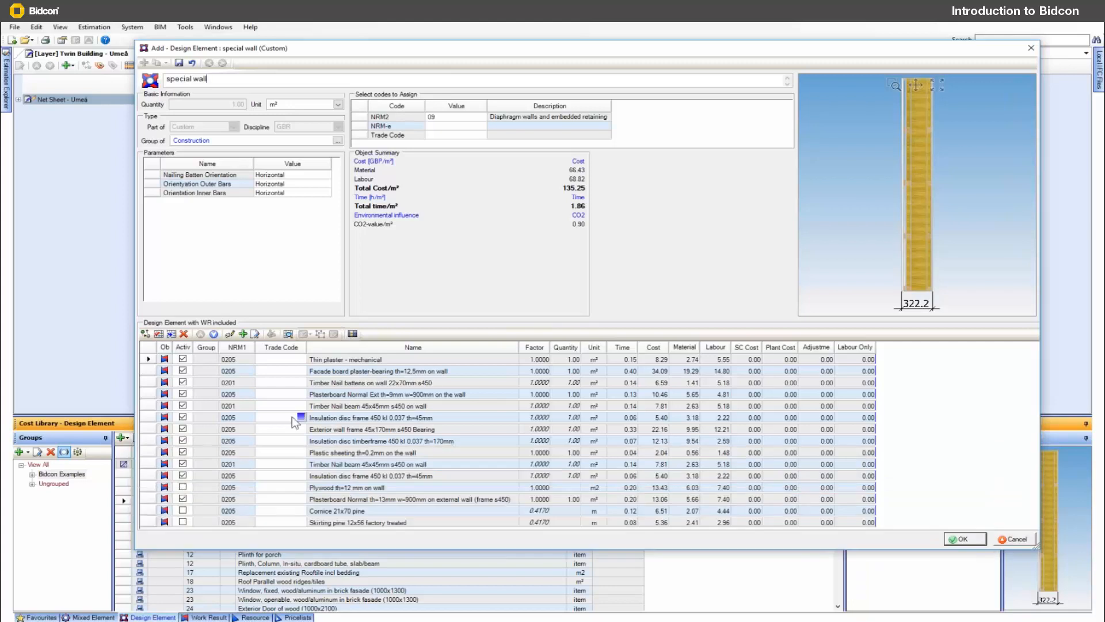
click(334, 360)
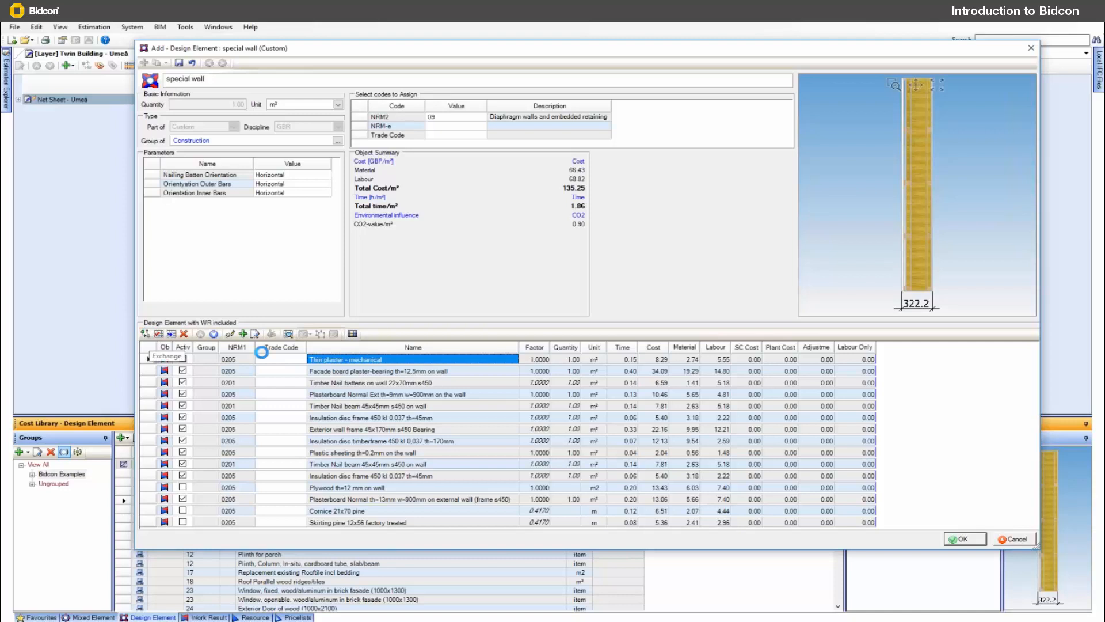
click(146, 334)
click(786, 448)
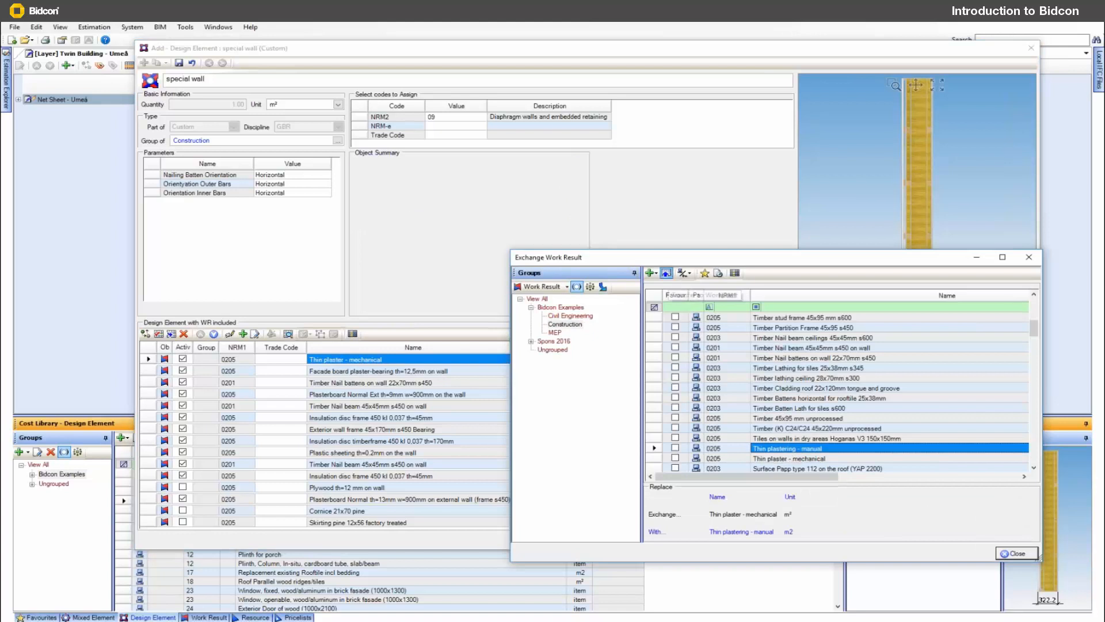
click(666, 273)
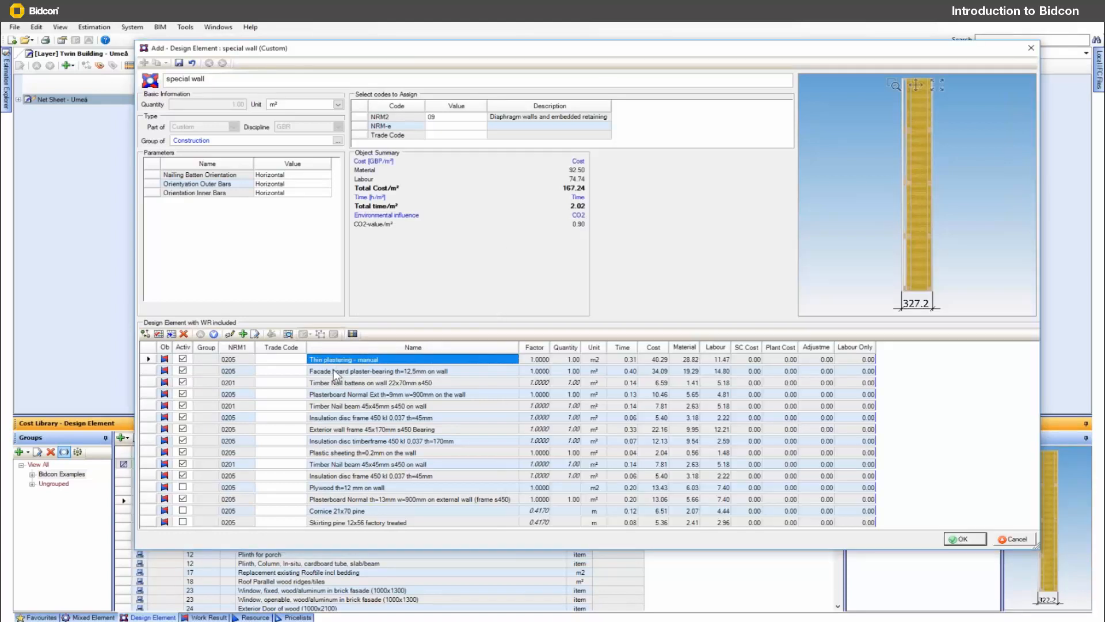
Deactivate the wall's facade board, 22x70mm timber nail battens and 170mm timberframe insulation, and save the custom design element
click(183, 370)
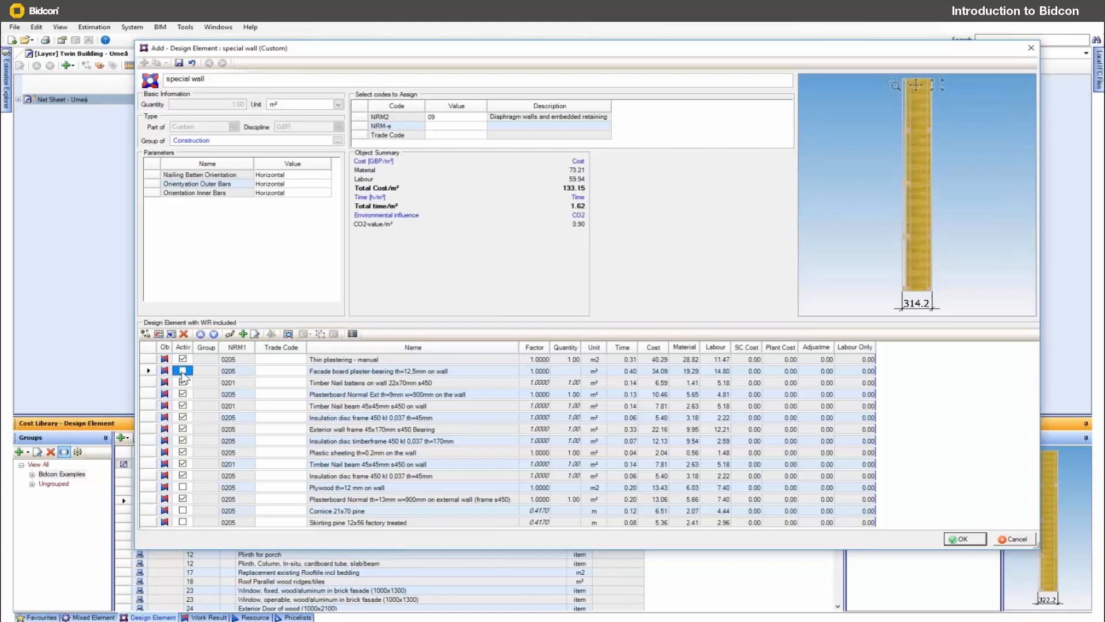
click(182, 382)
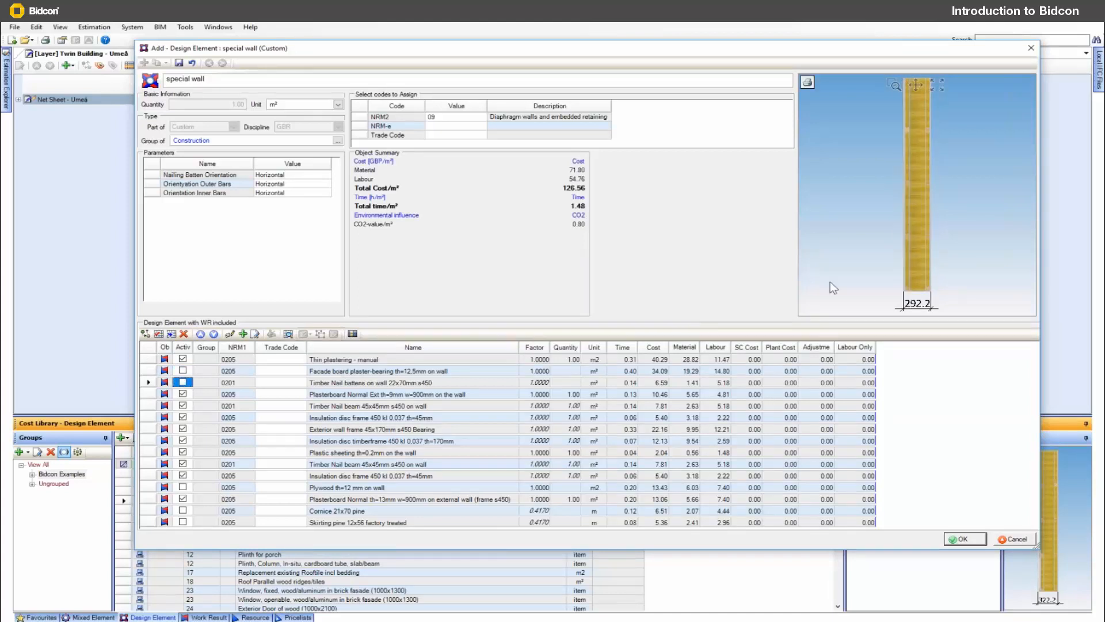
click(919, 217)
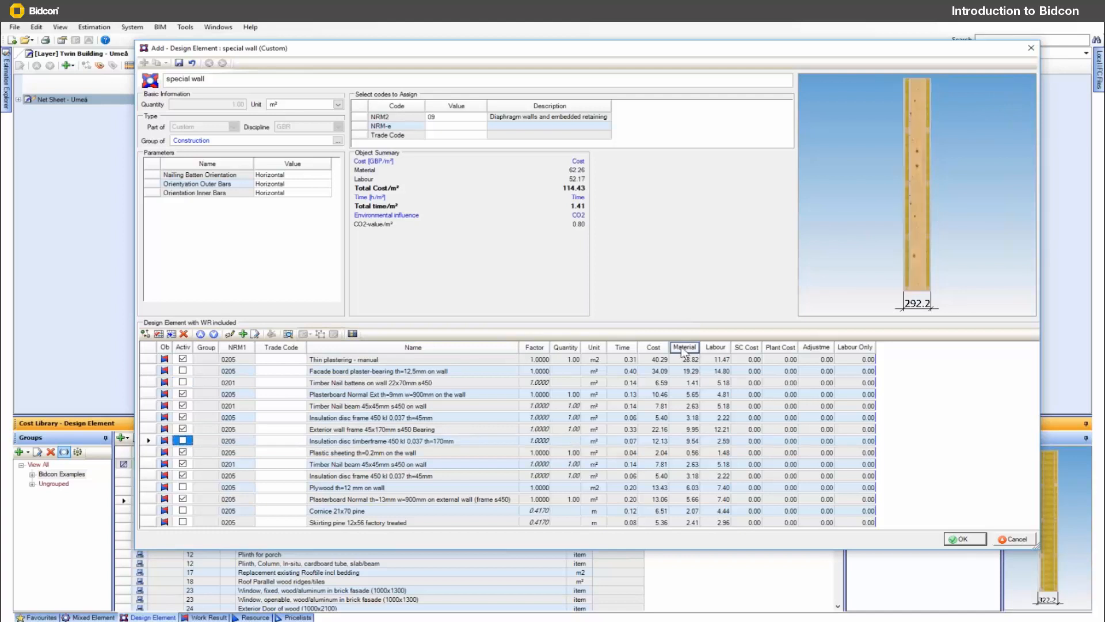
drag(1006, 112, 996, 139)
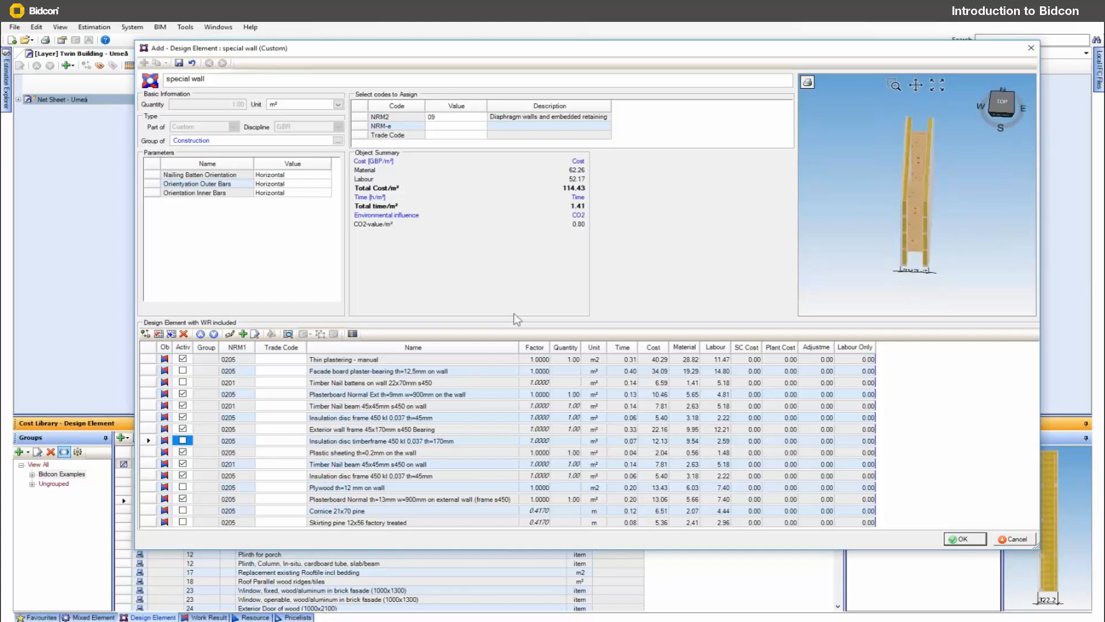
click(183, 440)
click(182, 440)
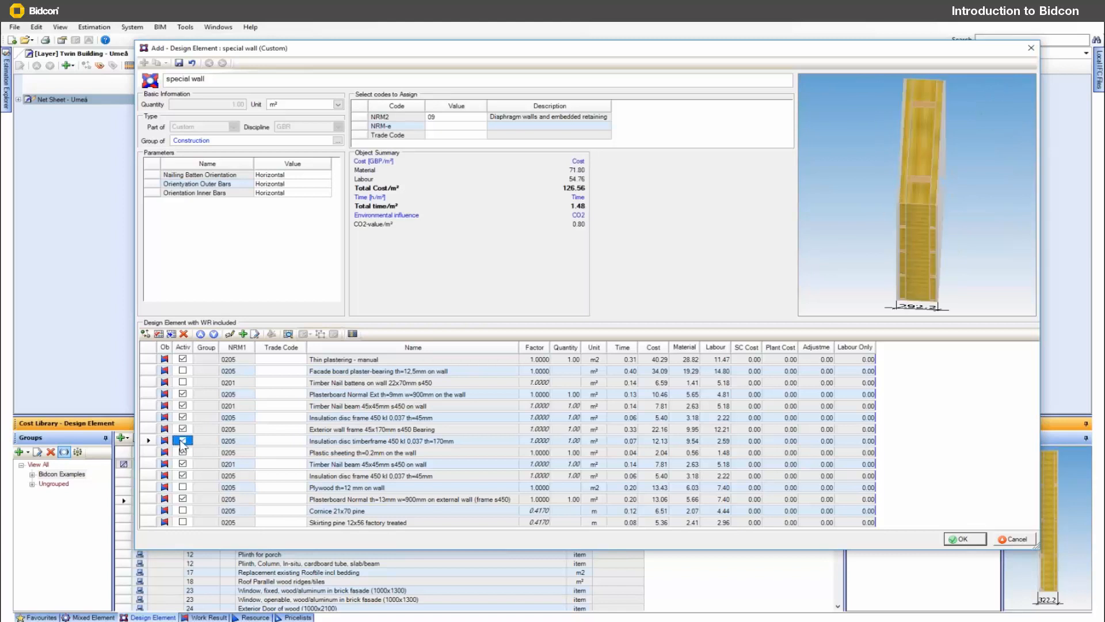
click(183, 440)
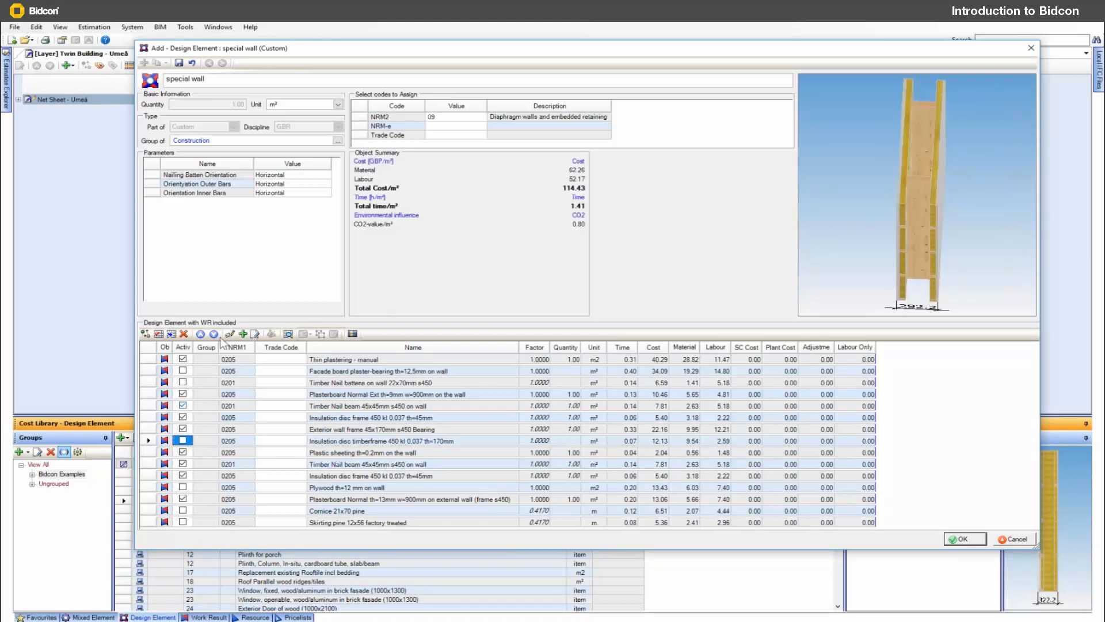
click(178, 63)
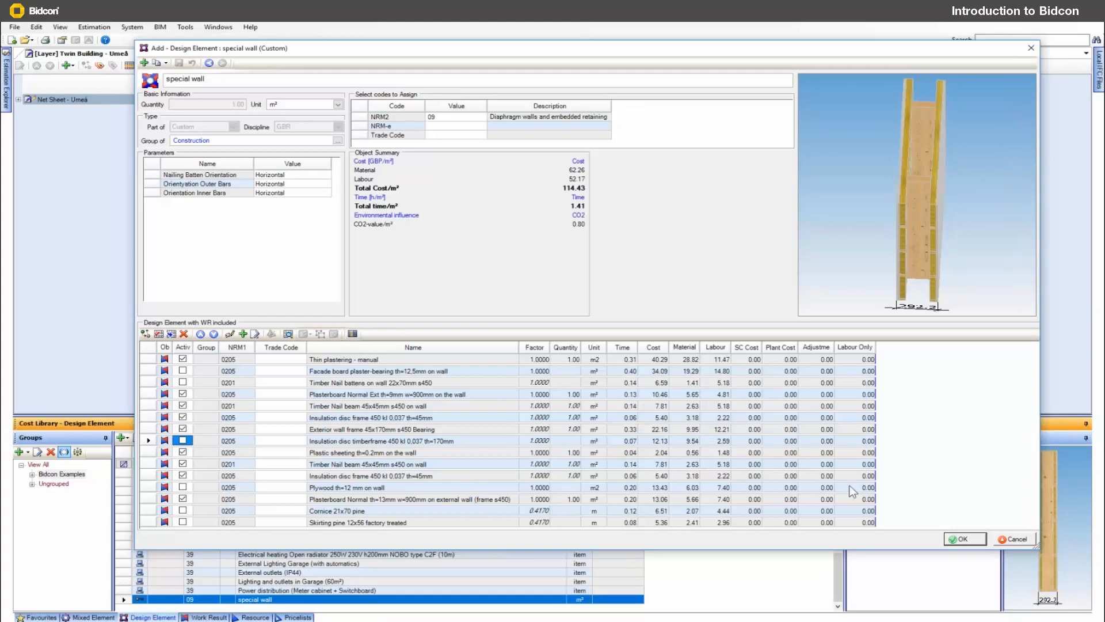
click(962, 539)
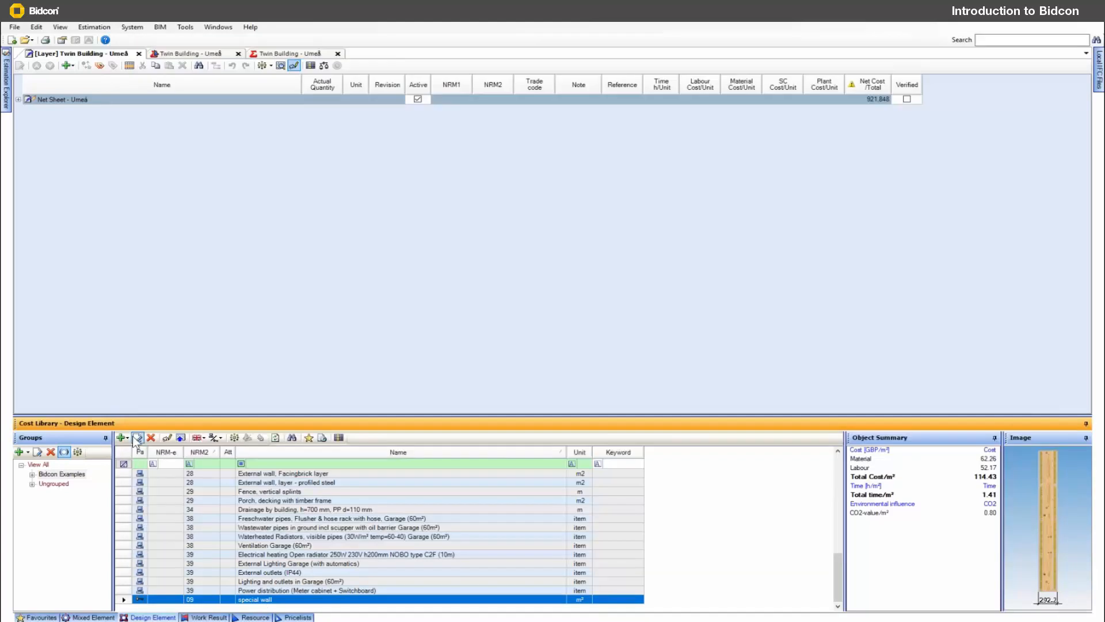
Reopen special wall, highlight several layers in its 3D image, try activating the 170mm timberframe insulation, and discard the changes
click(138, 437)
click(1005, 110)
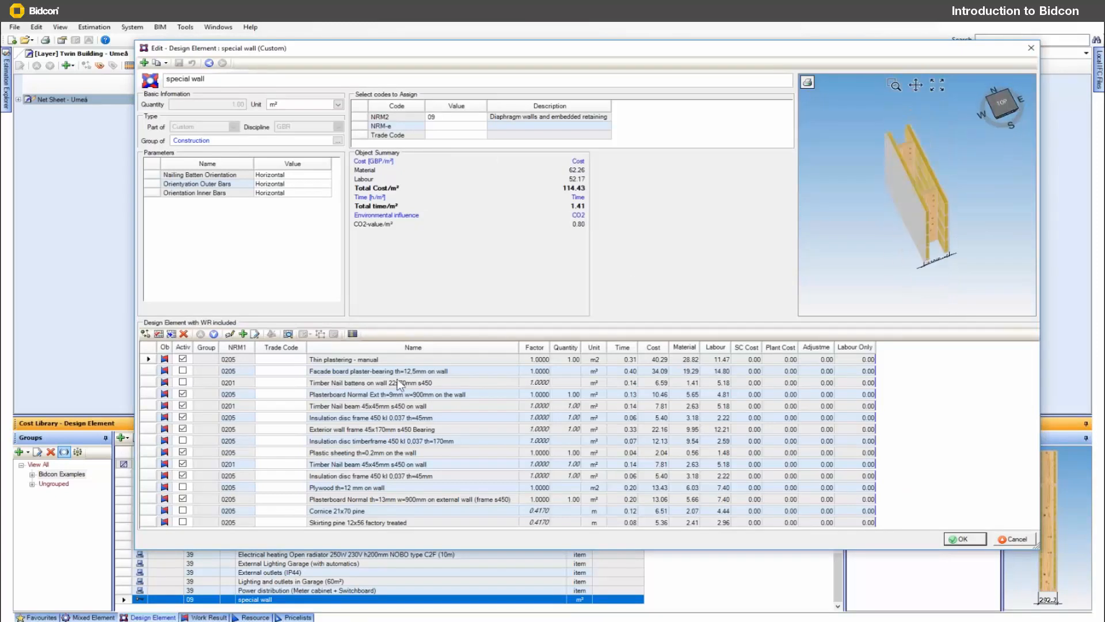
click(148, 382)
shift+click(148, 429)
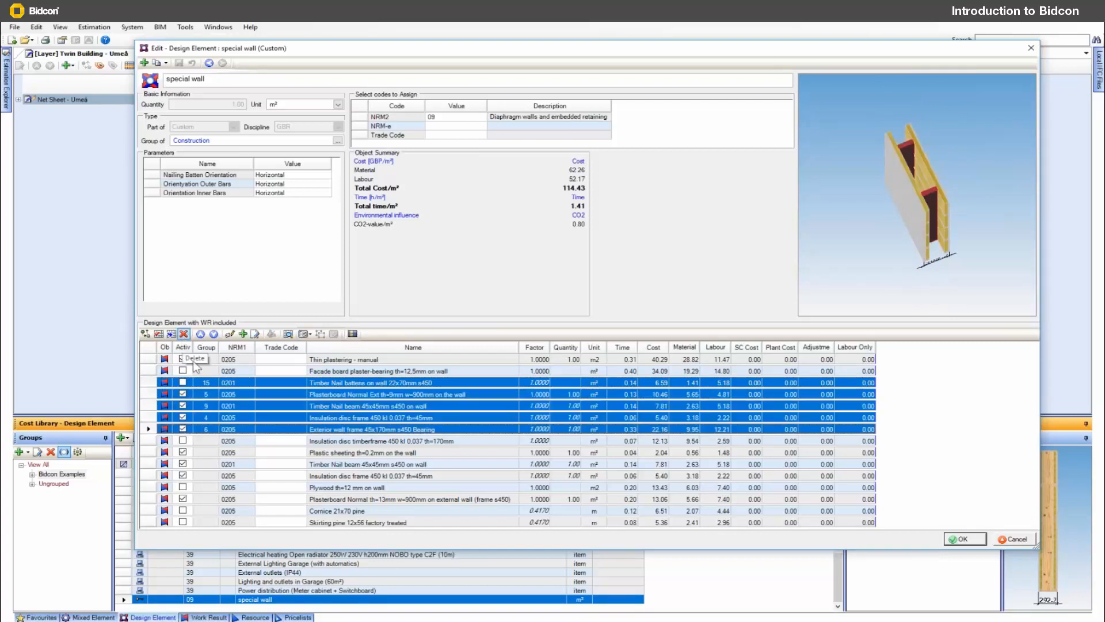
click(311, 475)
click(183, 441)
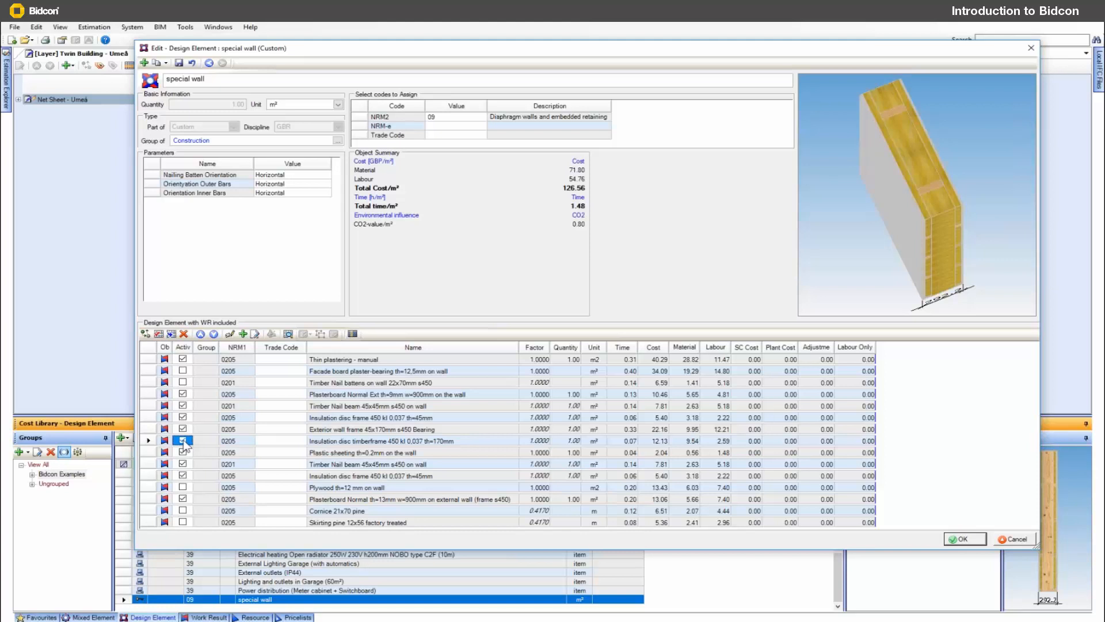
click(1027, 541)
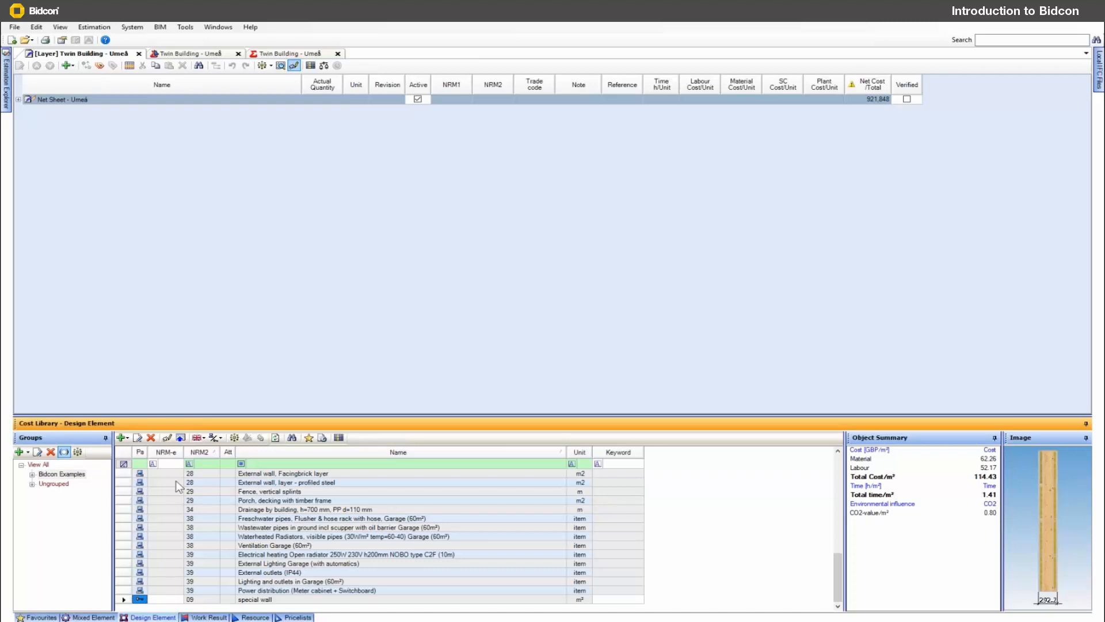
Copy special wall as a personal design element, save it, and select the copy in the design element list
click(137, 438)
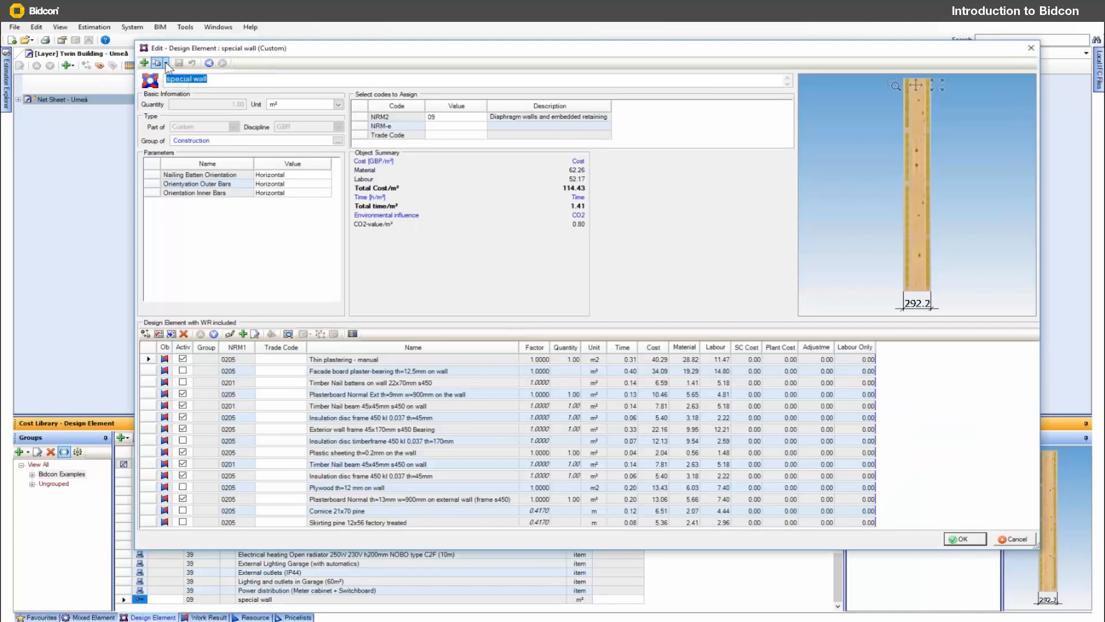
click(166, 63)
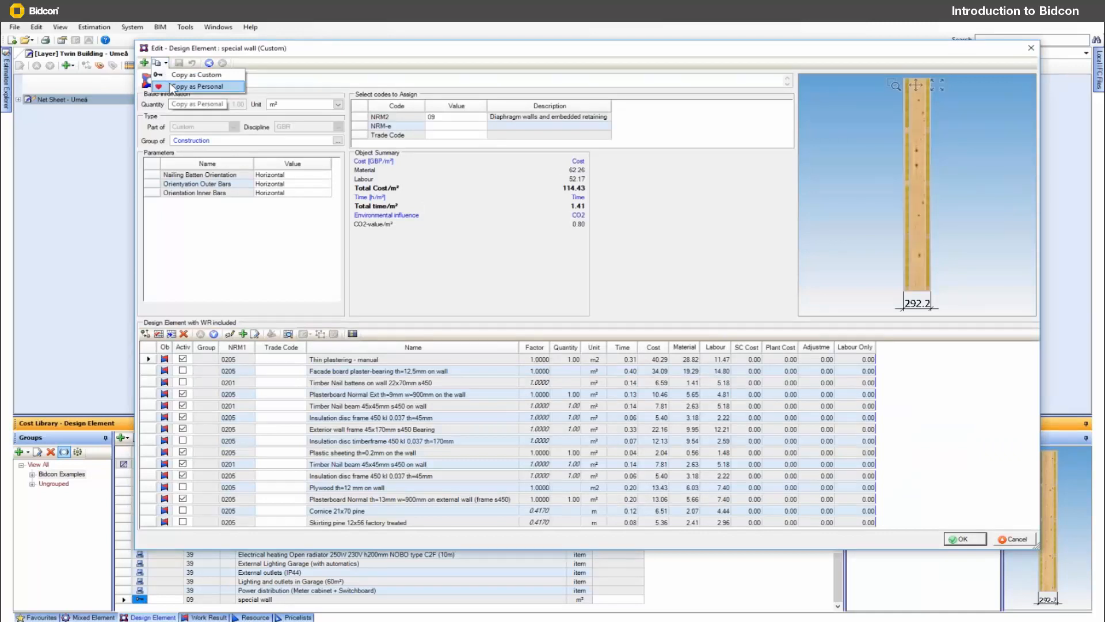
click(171, 86)
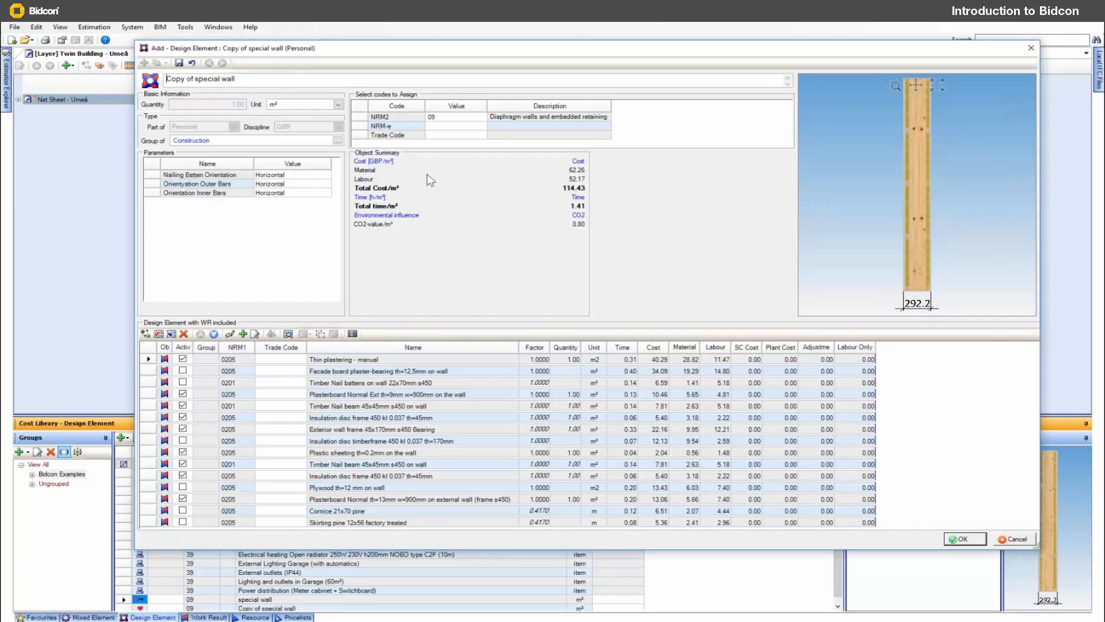
click(963, 539)
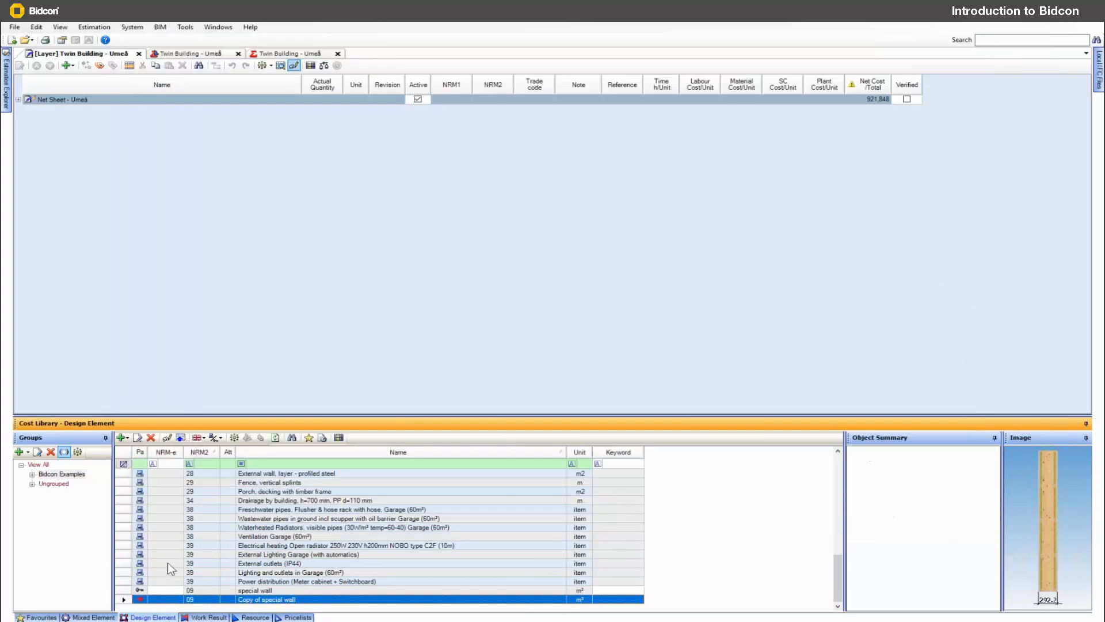
click(251, 600)
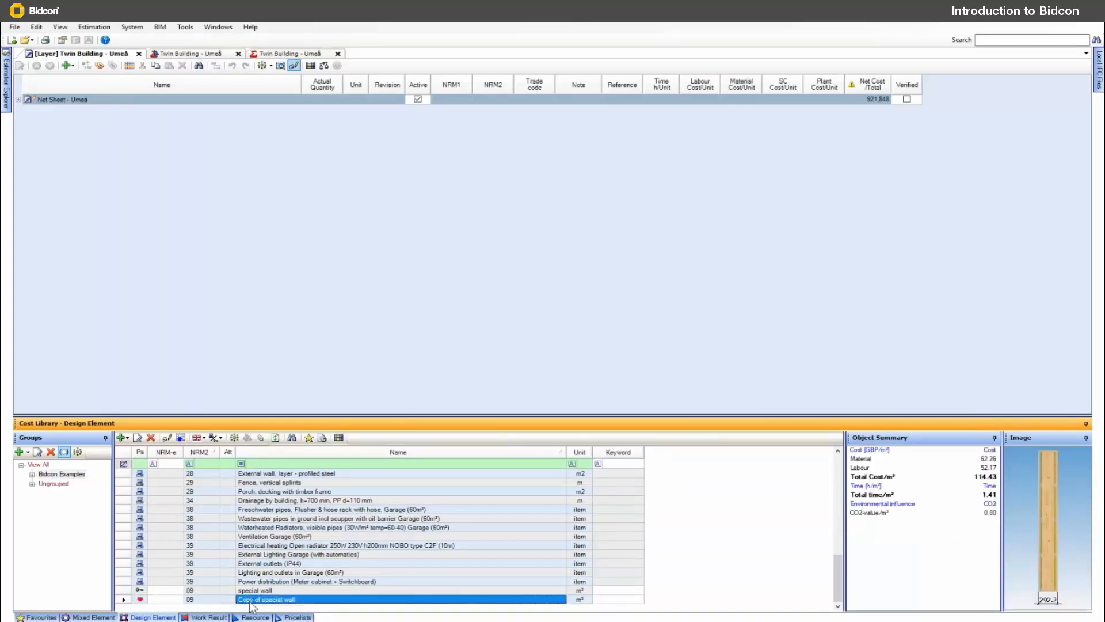
Look at the option for copying Copy of special wall to another user, and enlarge the cost library area upward
right_click(251, 604)
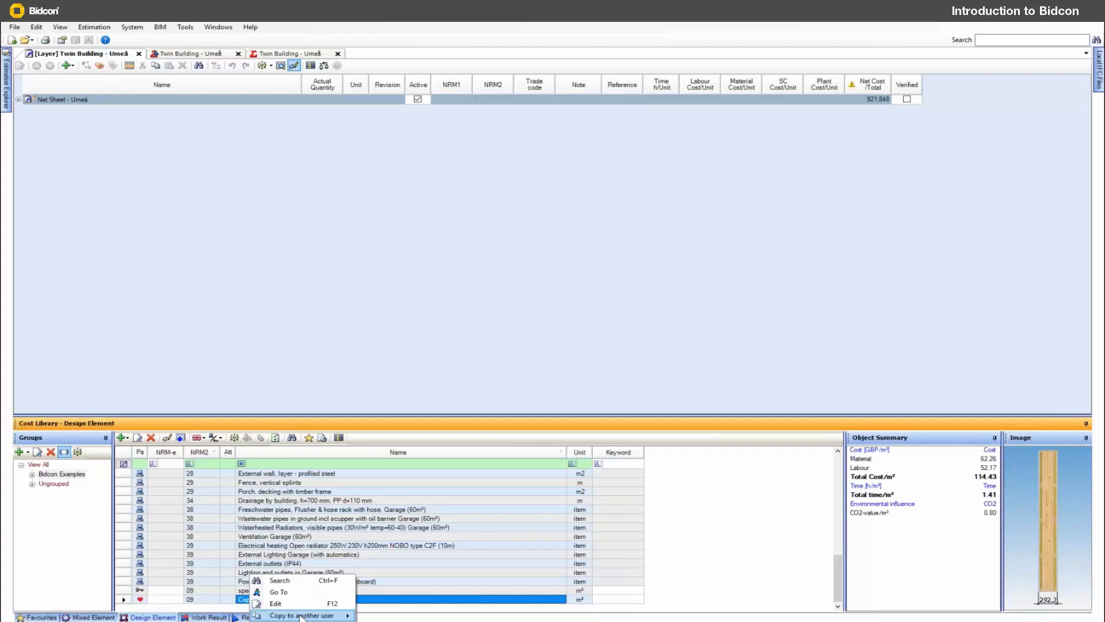
click(348, 615)
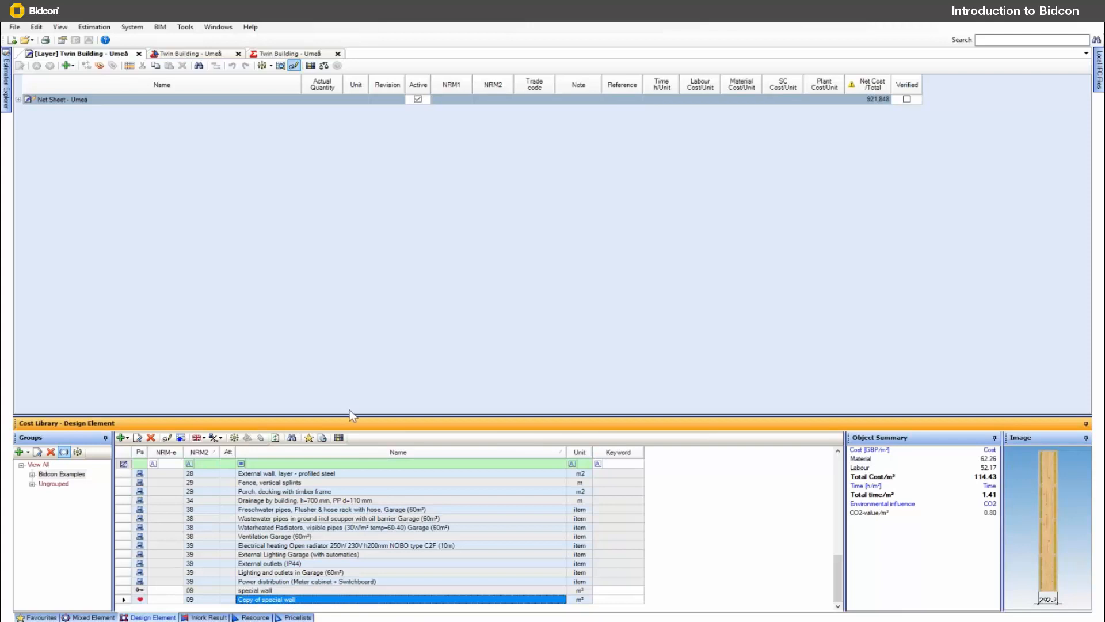
drag(348, 412, 370, 316)
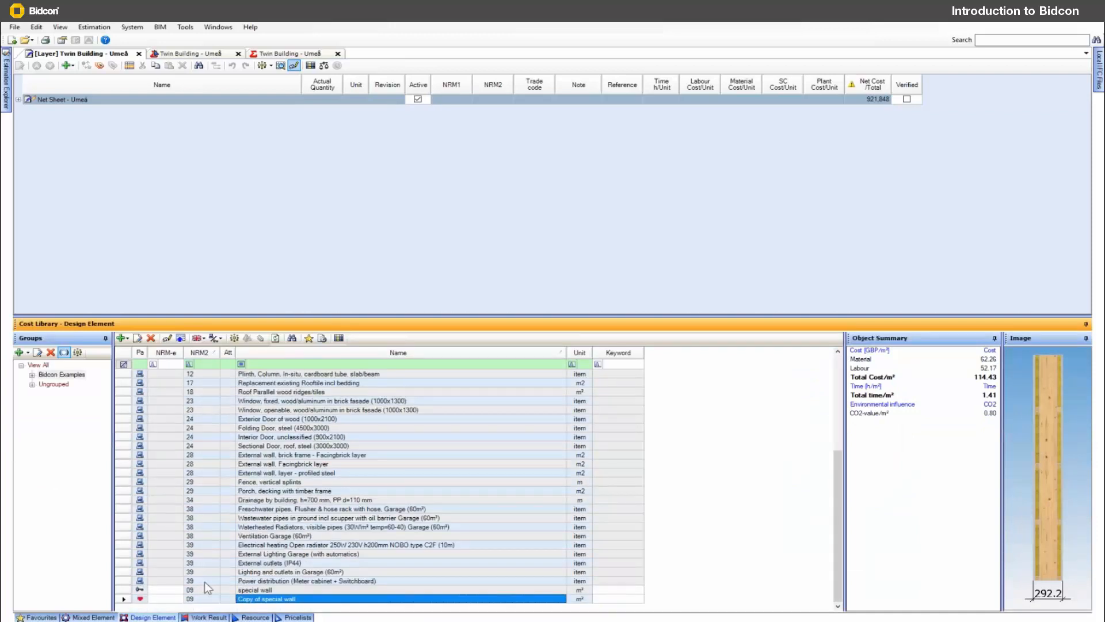
Delete special wall and Copy of special wall from the design element library
click(123, 587)
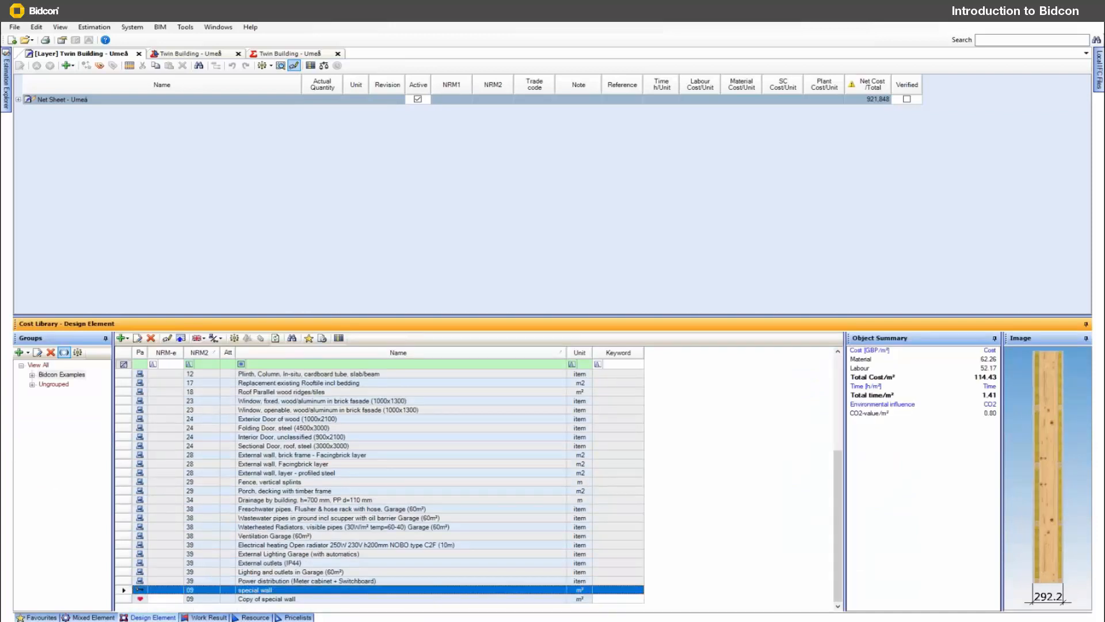
shift+click(125, 599)
click(152, 339)
click(573, 356)
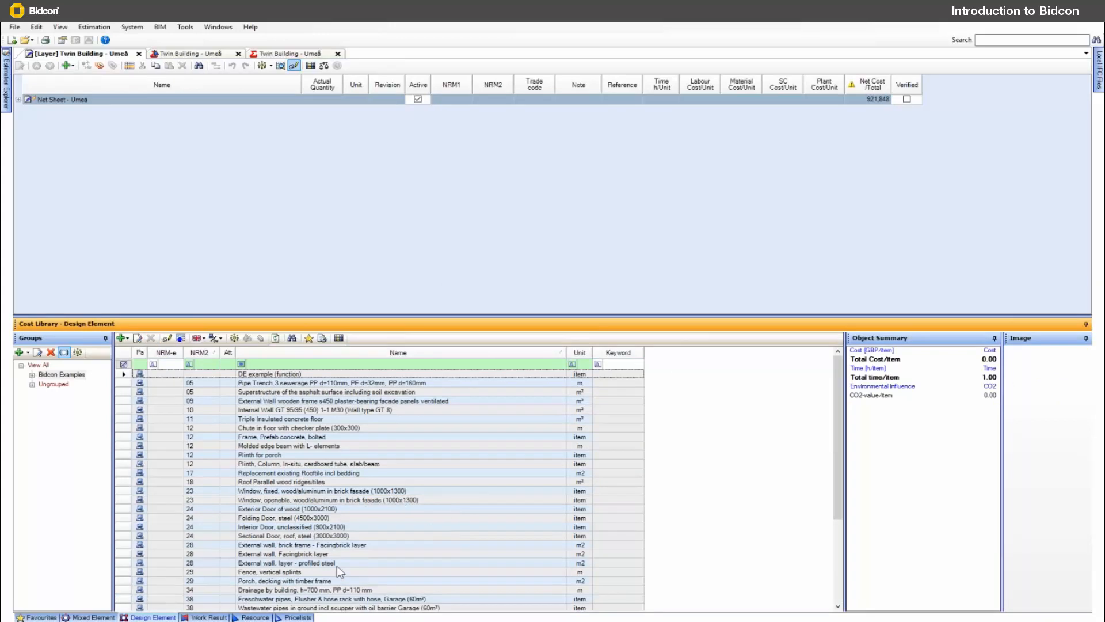
Filter the work results to favourites only, and switch the same filter on and off for the design elements
click(210, 617)
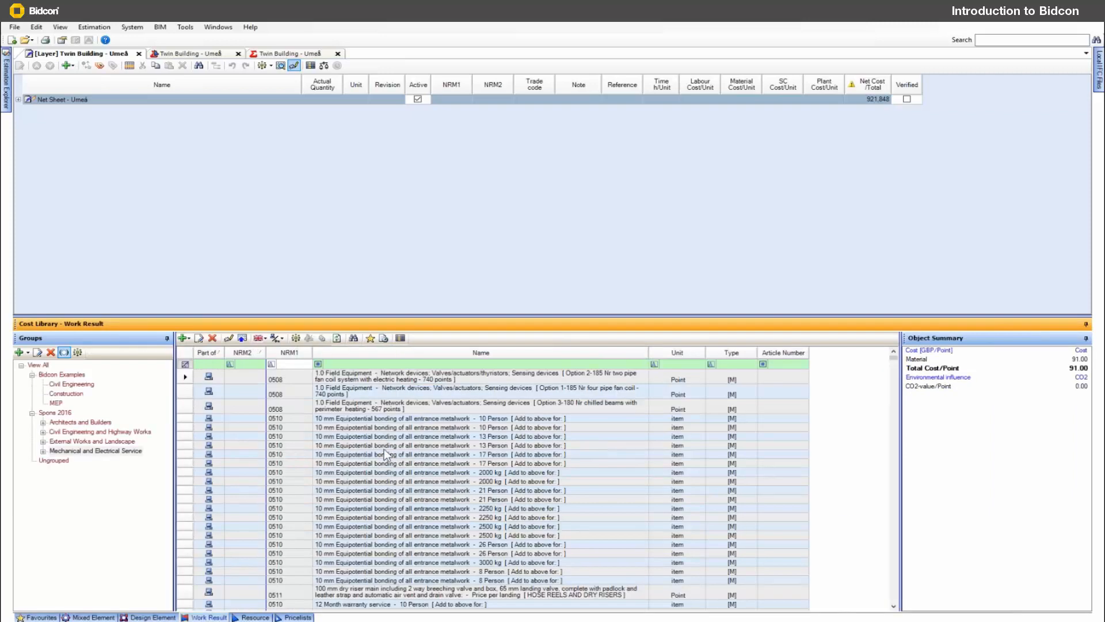
click(370, 338)
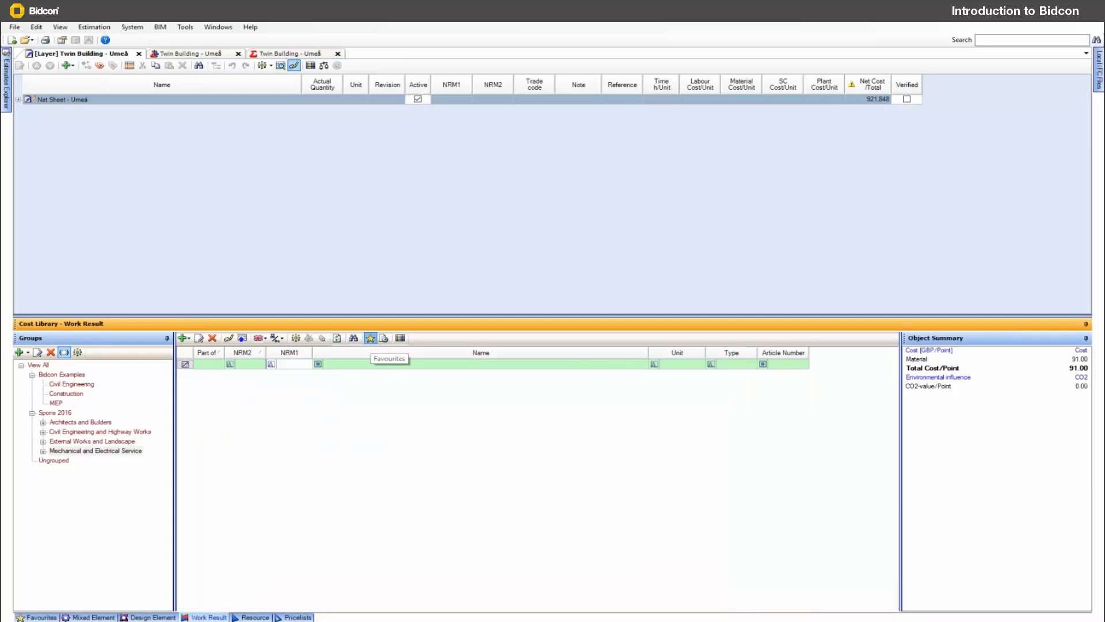
click(149, 617)
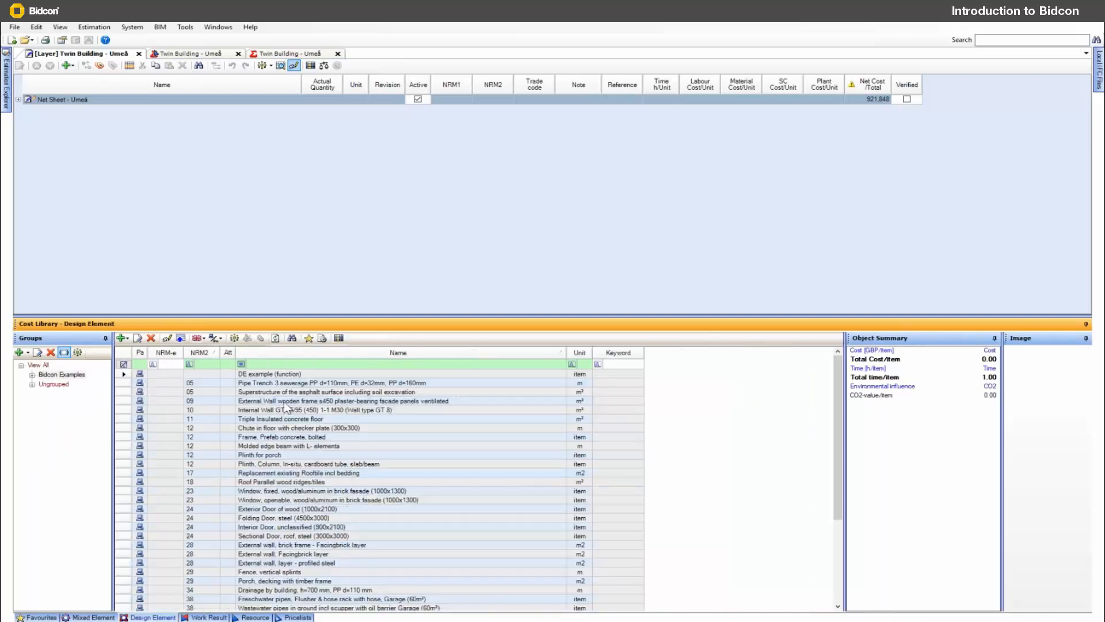
click(309, 339)
click(309, 339)
Open the Favourites library and view the contents of its View All, IKEA and Wall elements groups
click(31, 617)
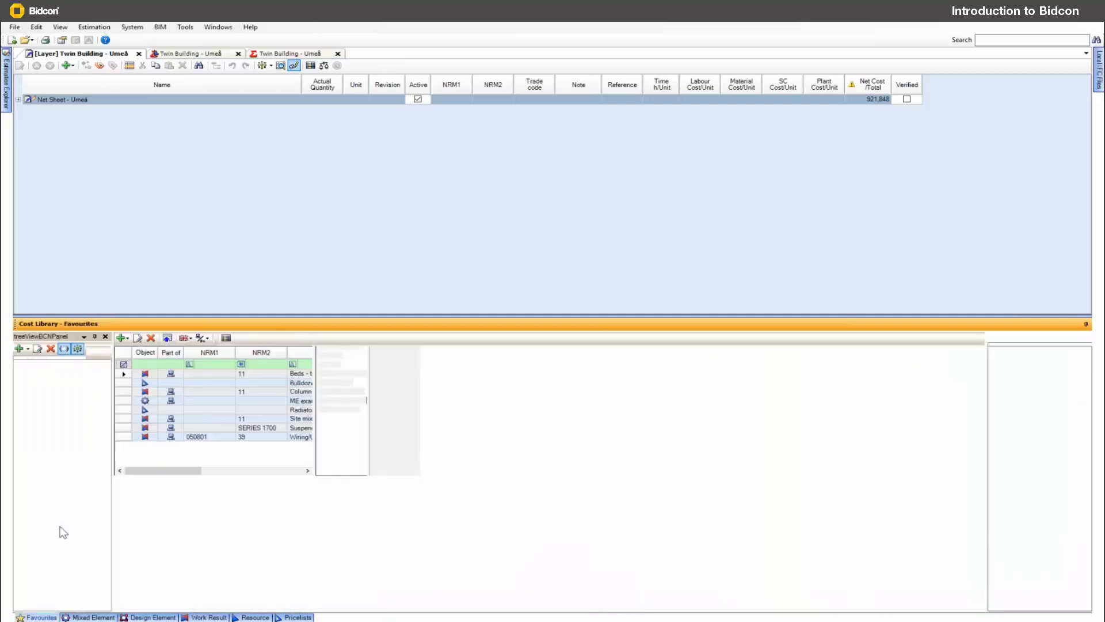
click(42, 366)
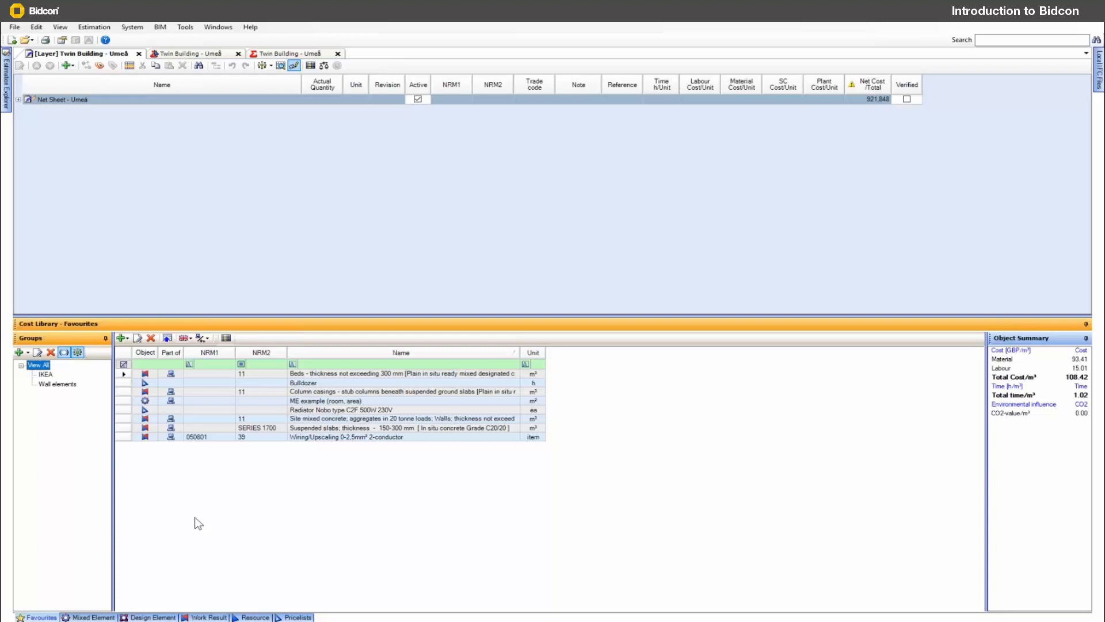
click(45, 374)
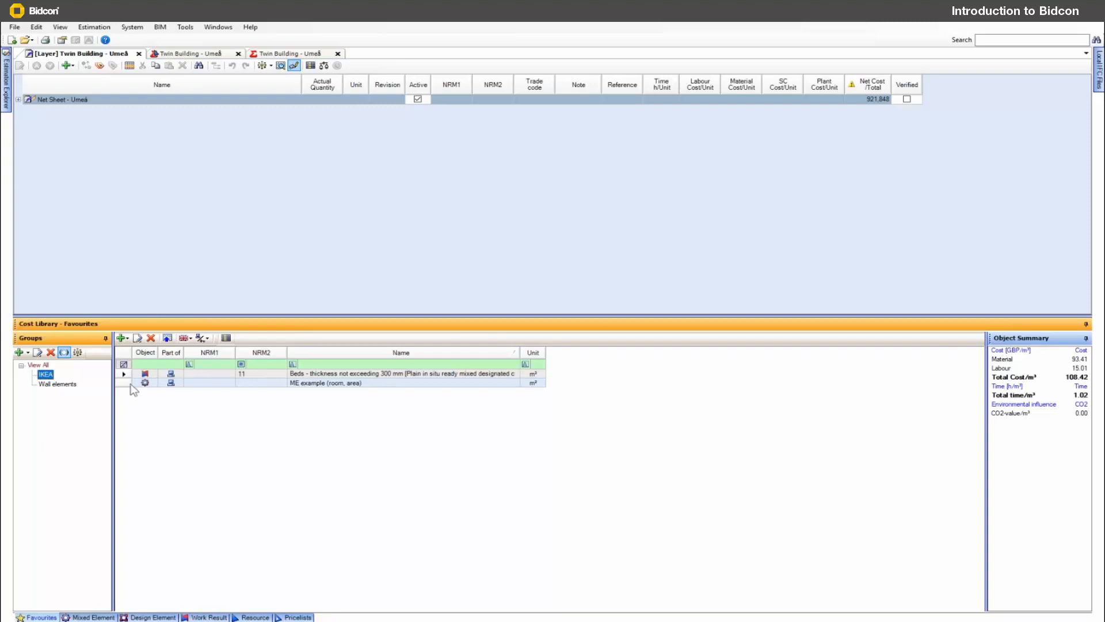
click(55, 385)
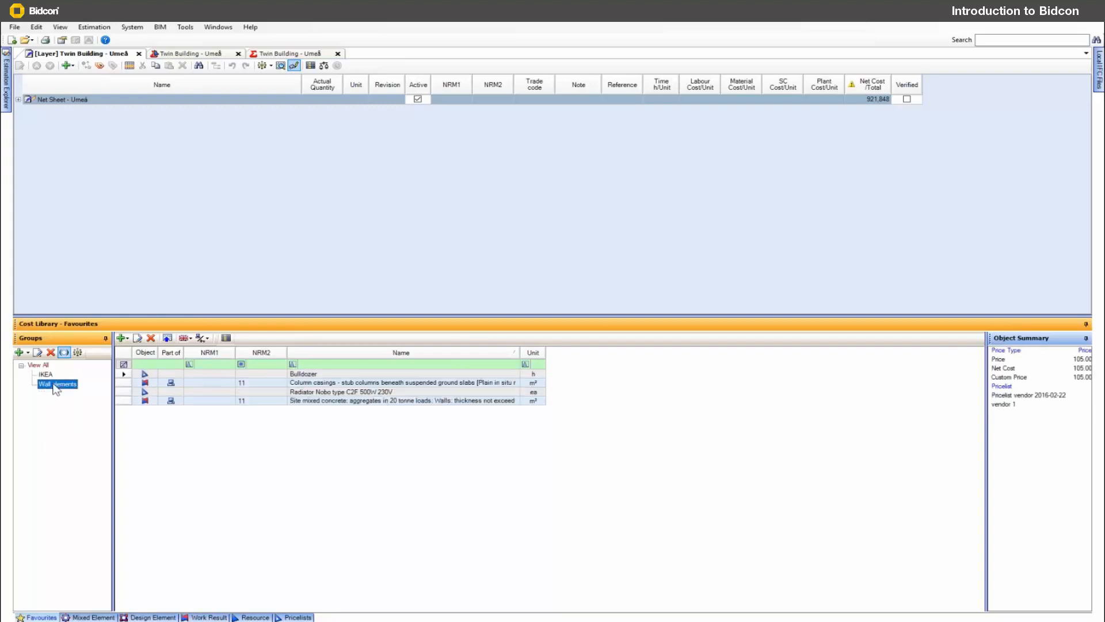
Add a new favourites group named jhgljh under View All
click(40, 366)
right_click(40, 366)
click(55, 373)
text(ihgljh)
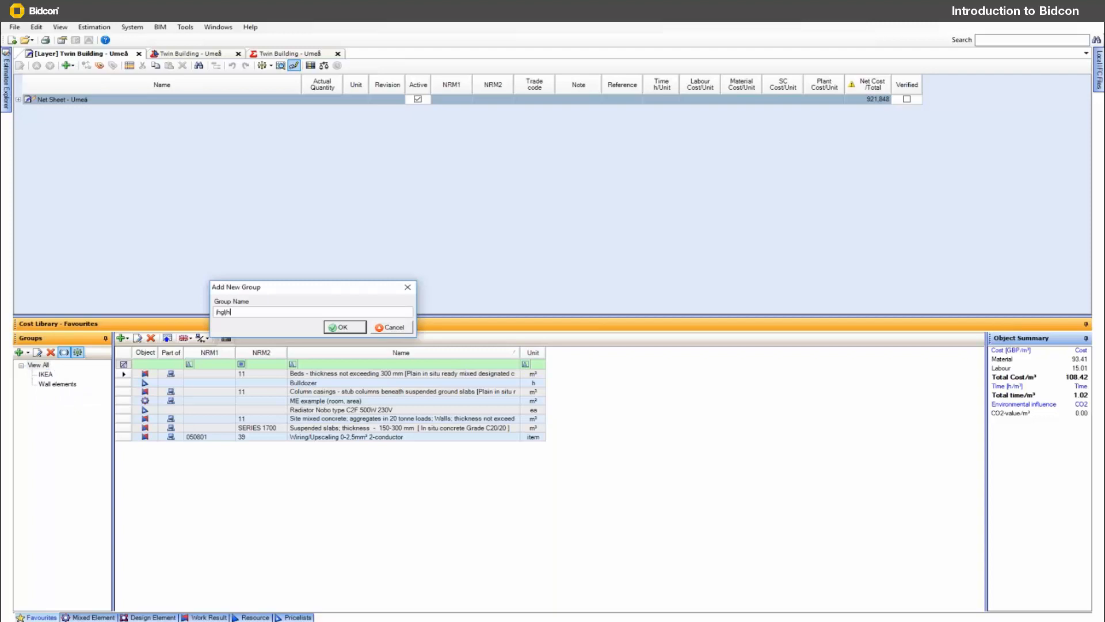
key(Return)
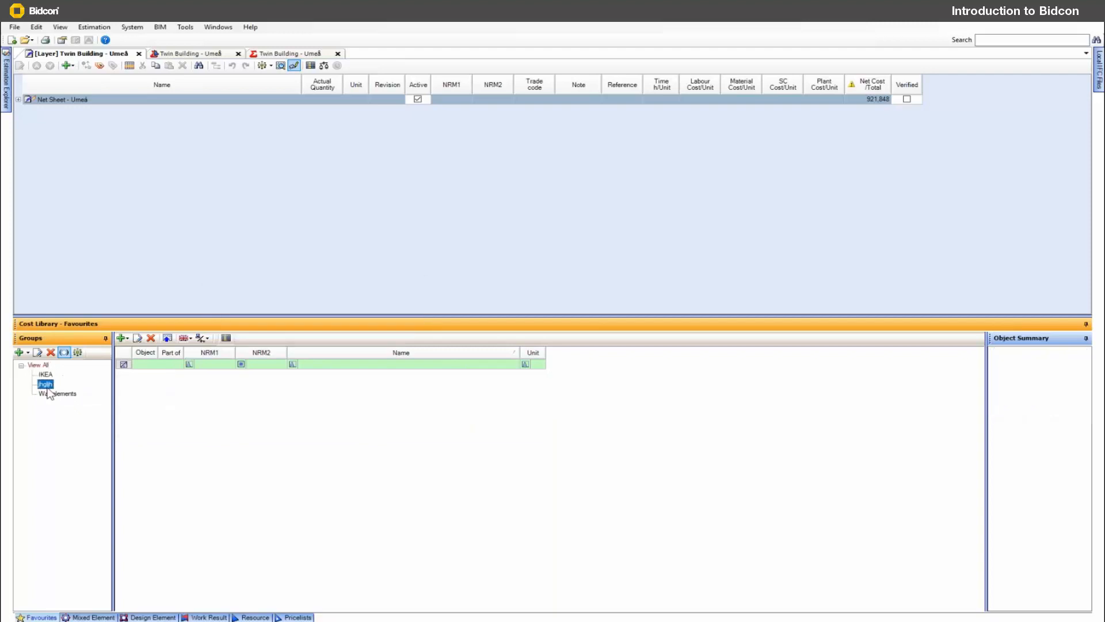
Create the subgroups khjgkl and bkl inside the jhgljh favourites group
right_click(48, 386)
click(52, 391)
text(khjgkl)
key(Return)
right_click(48, 387)
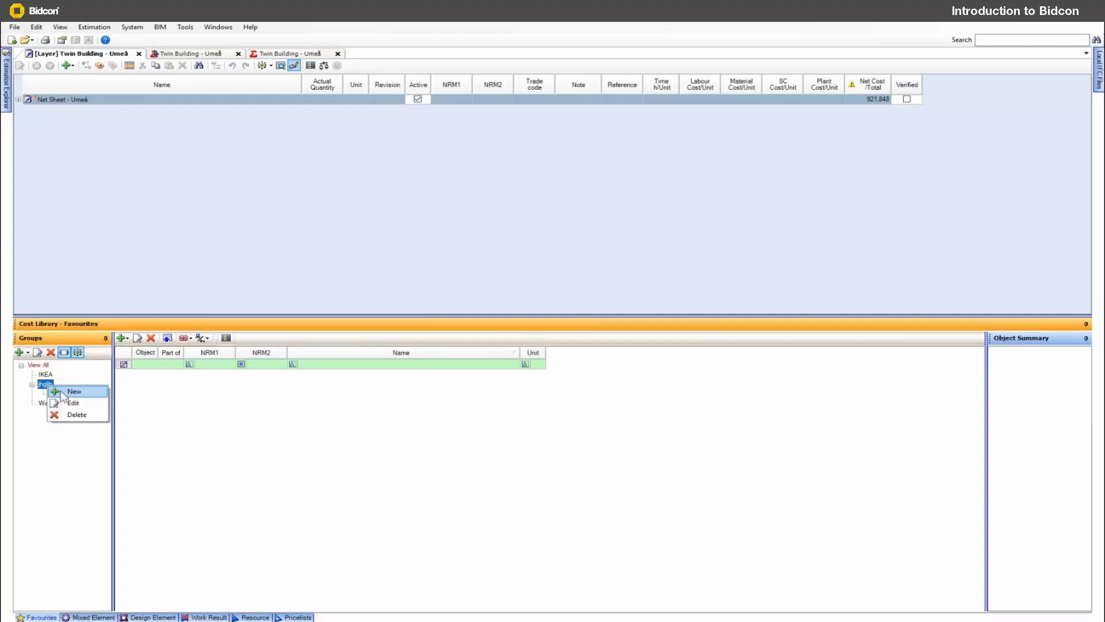
click(74, 391)
key(Return)
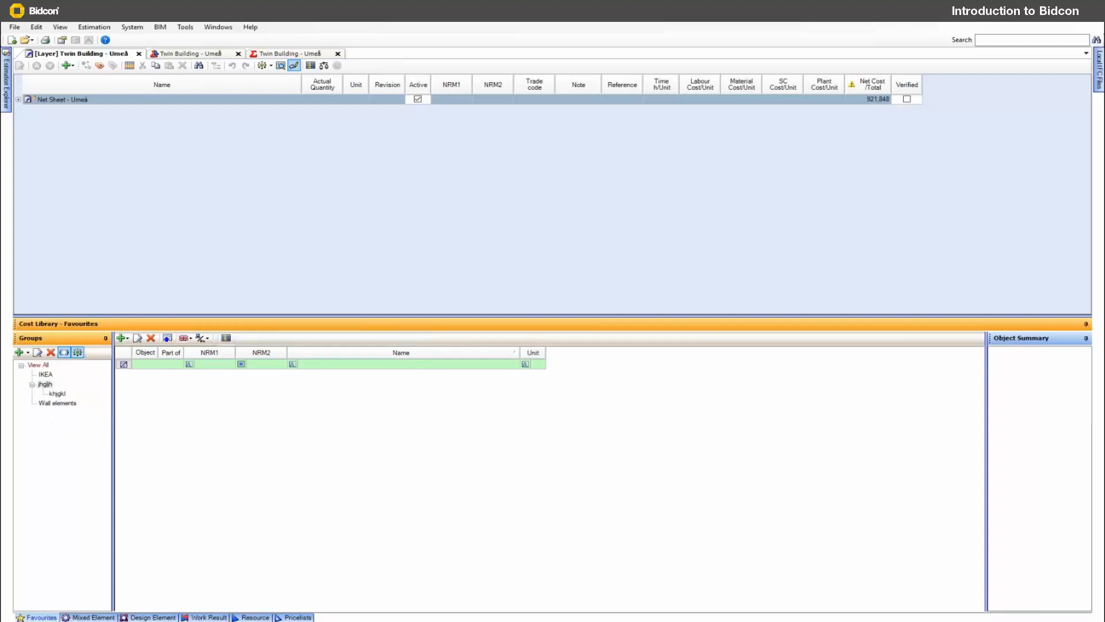
Assign the favourites from Bulldozer through the site mixed concrete item to the khjgkl subgroup, and open that subgroup
click(39, 365)
click(124, 383)
shift+click(124, 418)
drag(122, 408, 65, 410)
click(58, 412)
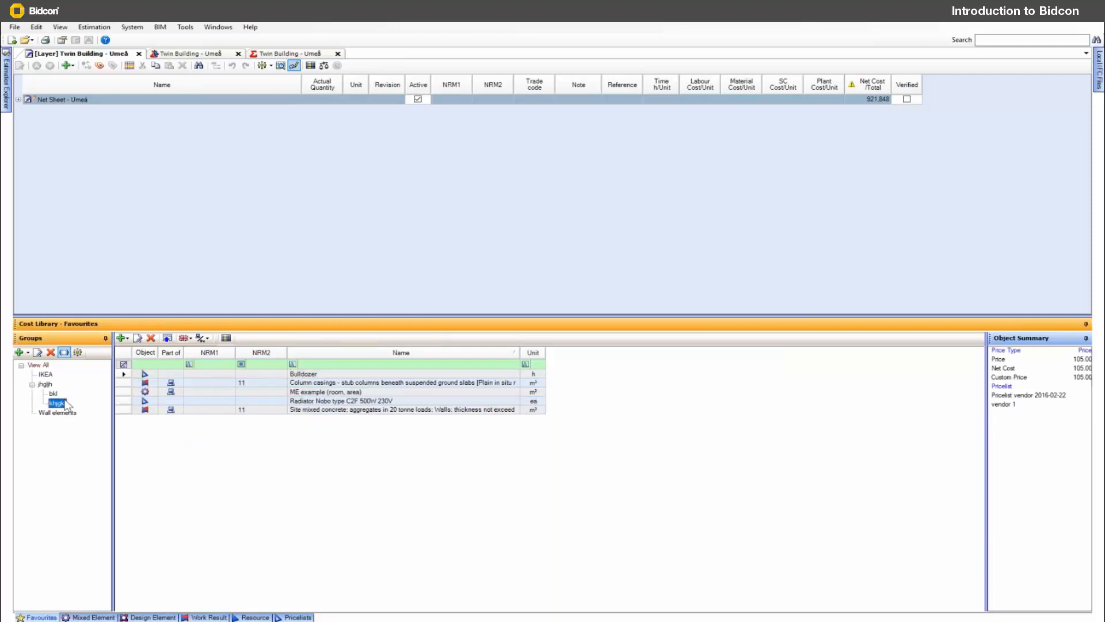
click(57, 403)
Start a new custom design element and add Construction work results Treated timber NTR 45x170, 45x120, 22x95 and Timber Nail beam ceilings 45x45mm s600
click(144, 617)
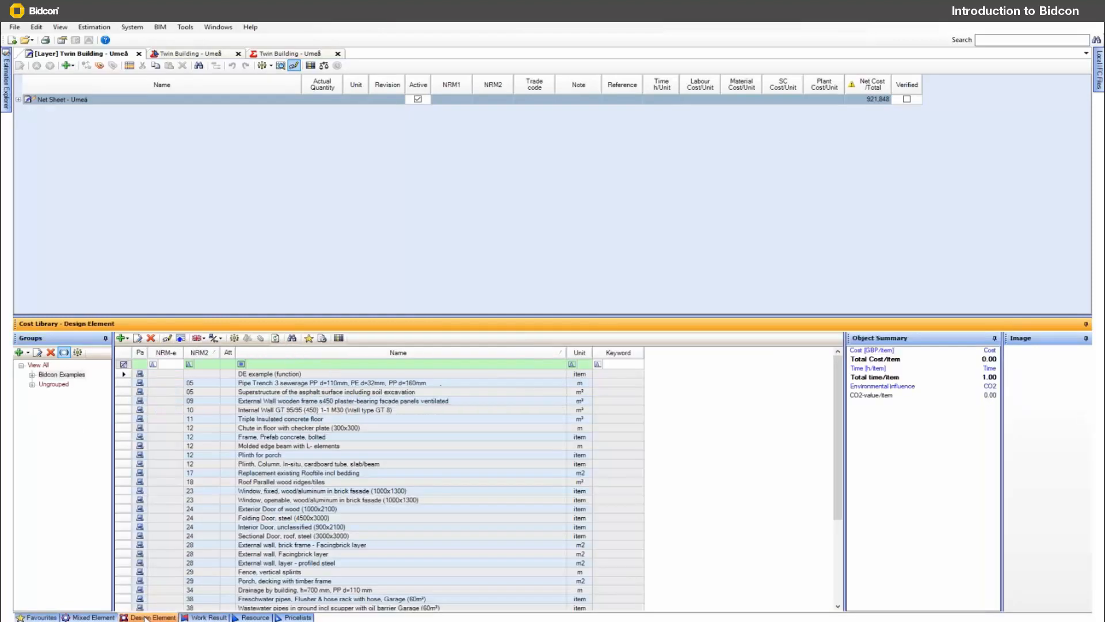
click(122, 341)
click(130, 351)
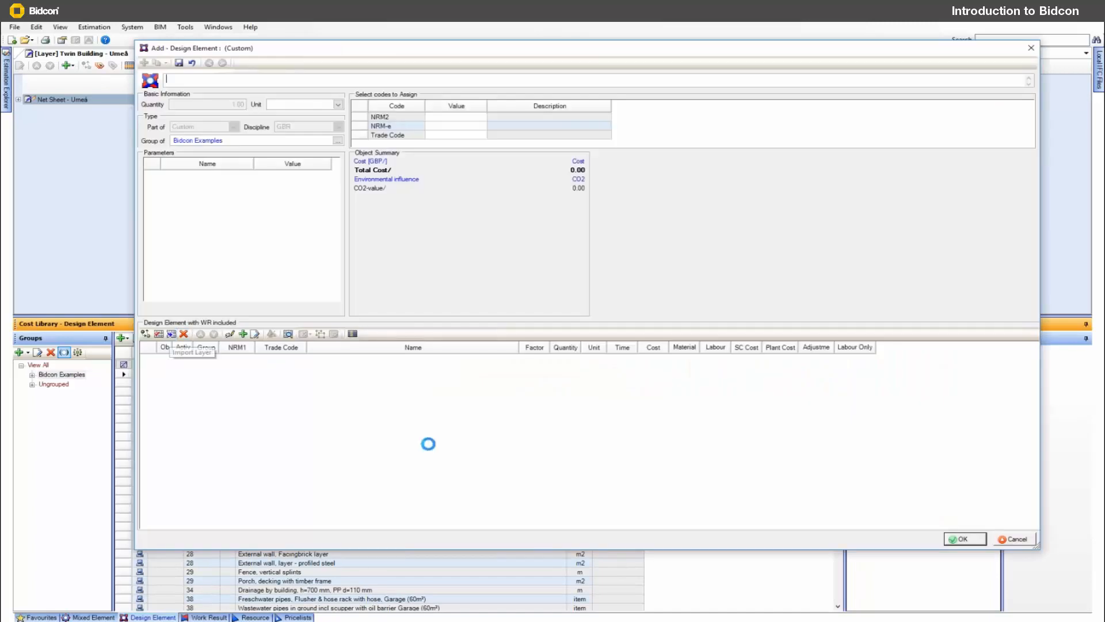
click(159, 333)
click(530, 307)
click(563, 324)
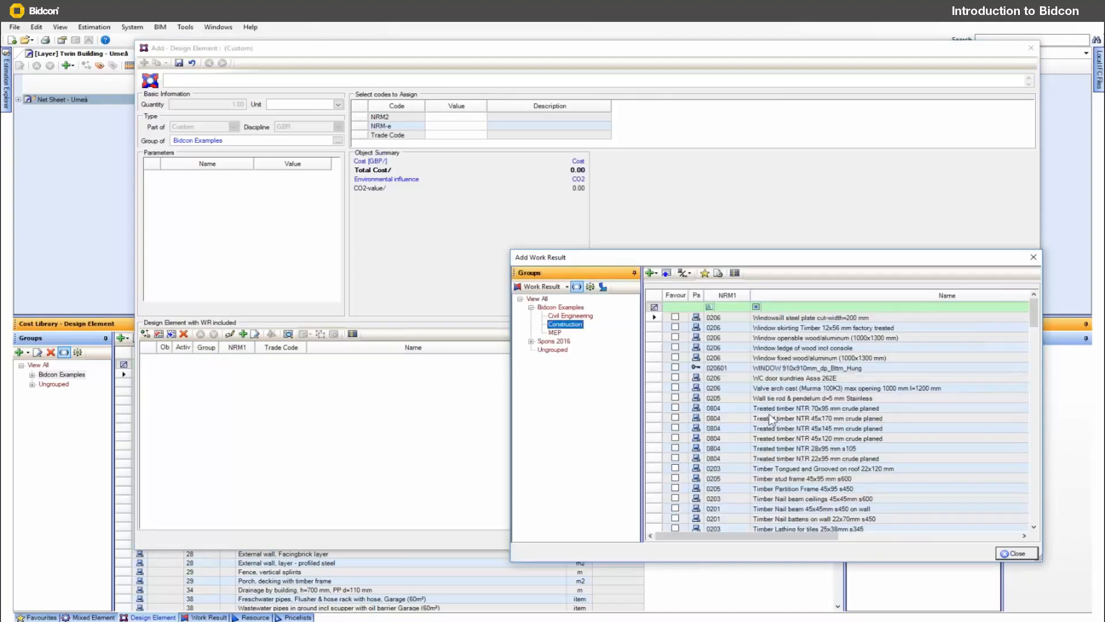
double_click(771, 418)
double_click(774, 439)
double_click(774, 458)
double_click(782, 498)
click(1012, 553)
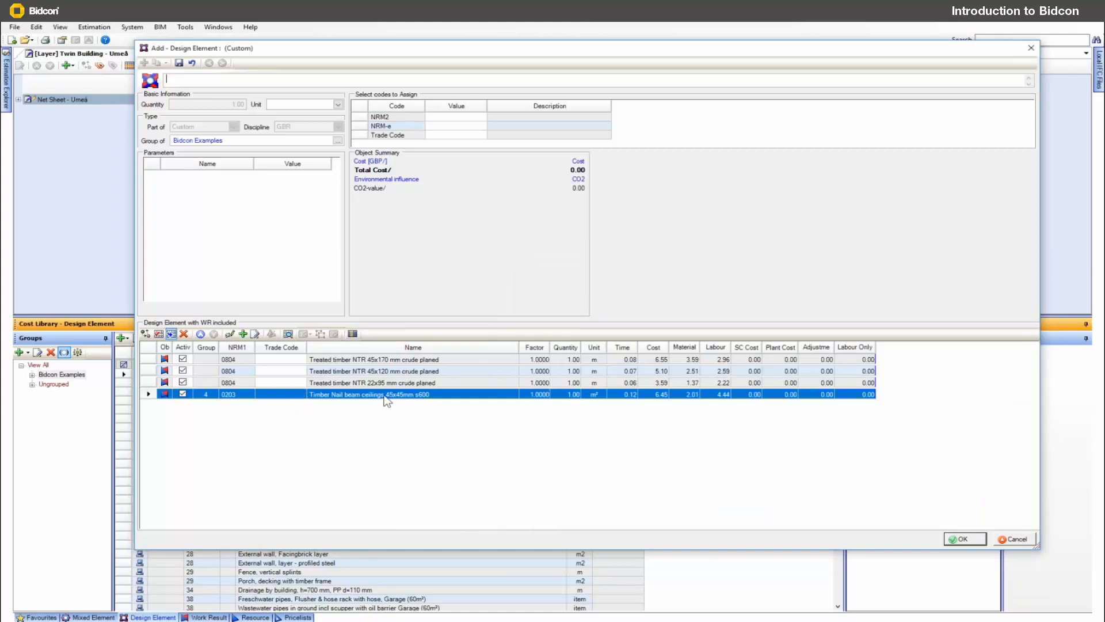
Set the factor of the Treated timber NTR 45x120 mm work result to 2
click(229, 334)
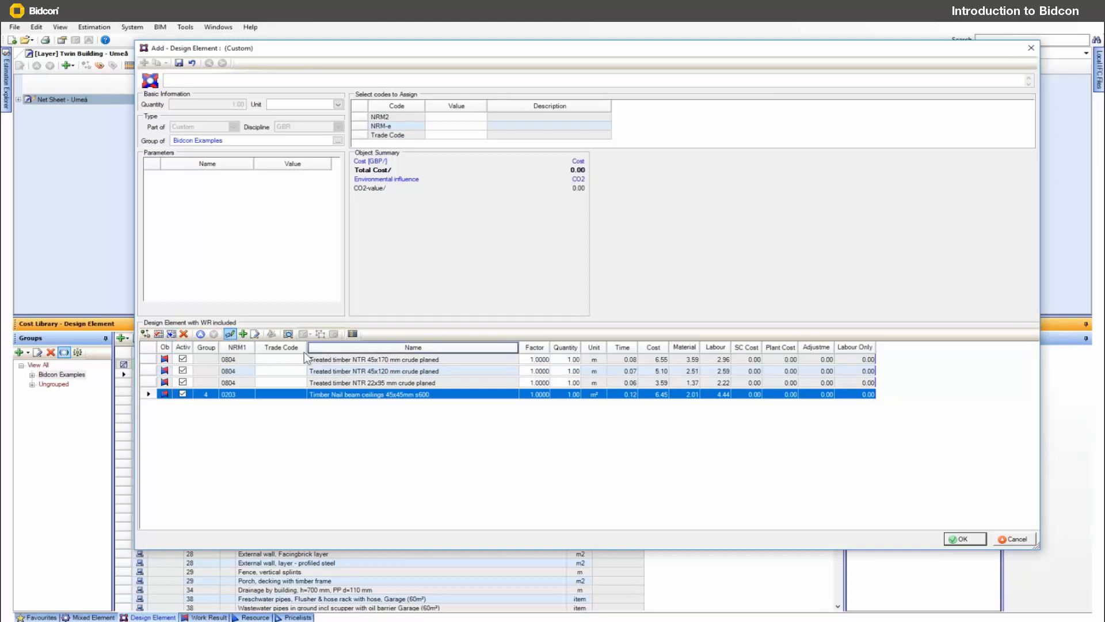
click(545, 372)
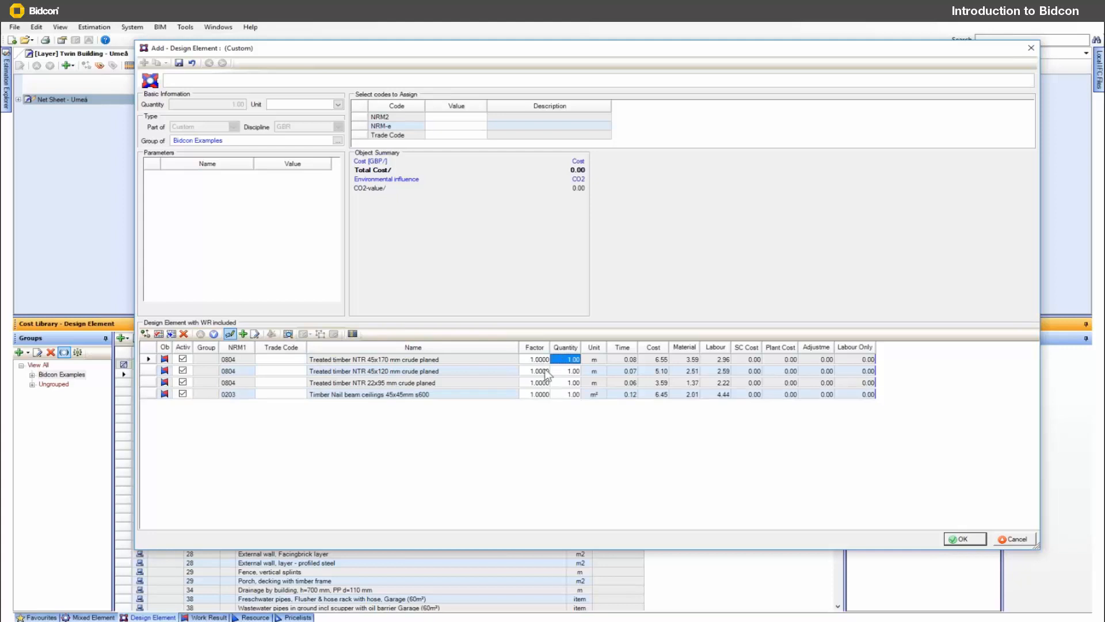
text(2)
key(Return)
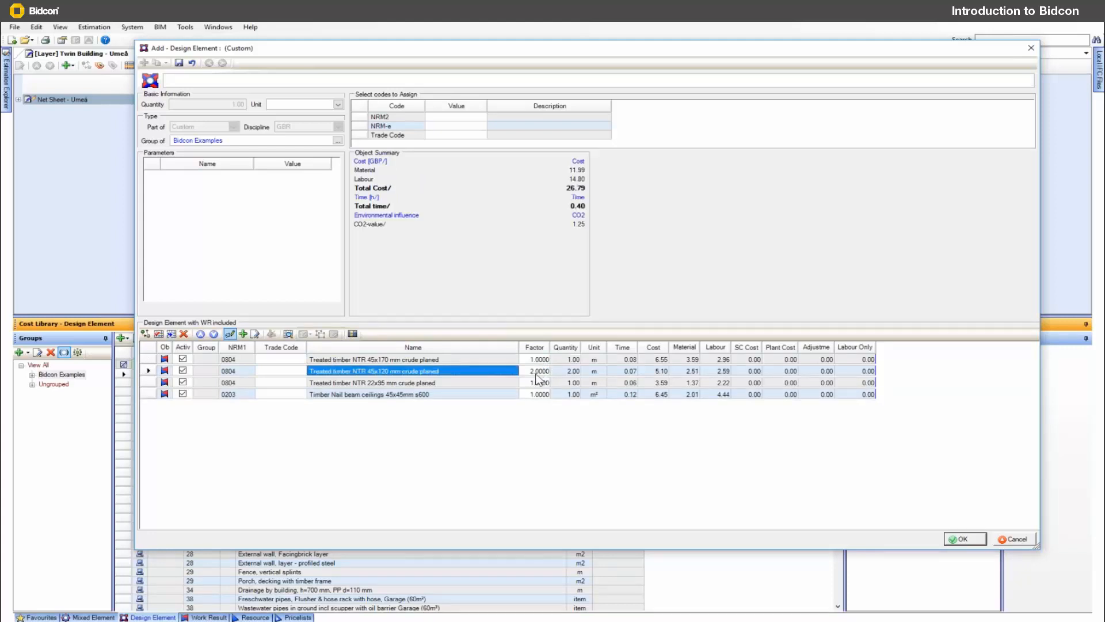
Group Treated timber NTR 22x95 and Timber Nail beam ceilings as a Select One group, with the 22x95 timber as the active choice
click(151, 388)
shift+click(151, 393)
click(305, 334)
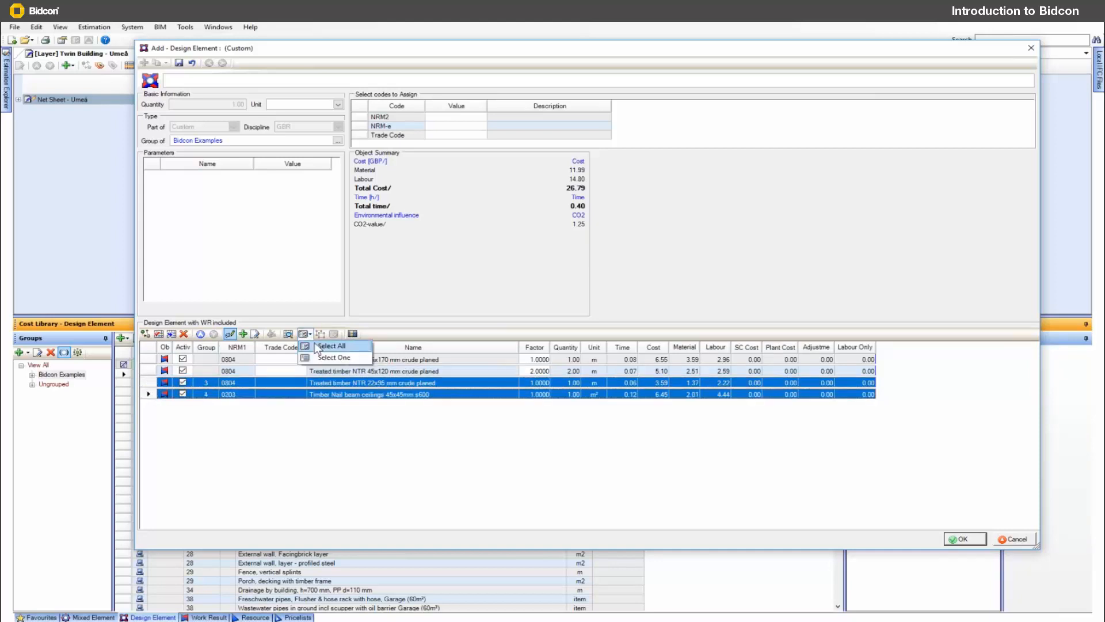
click(320, 357)
click(352, 360)
click(182, 393)
click(183, 383)
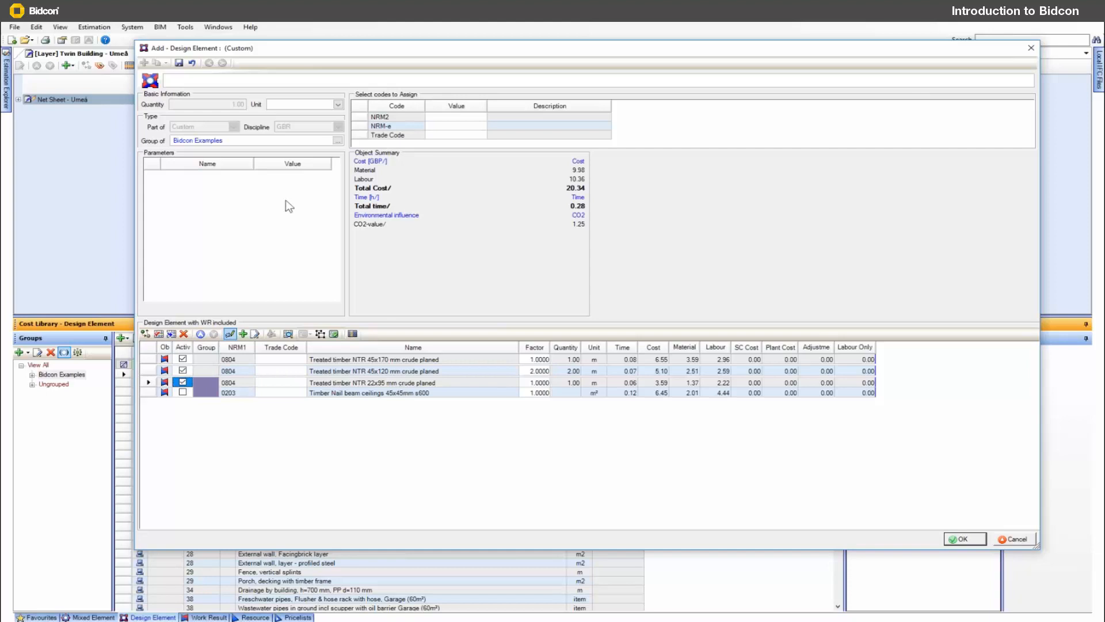
Name the new design element setyrsu and set its unit to m
click(211, 81)
text(setyrsu)
click(299, 104)
text(m)
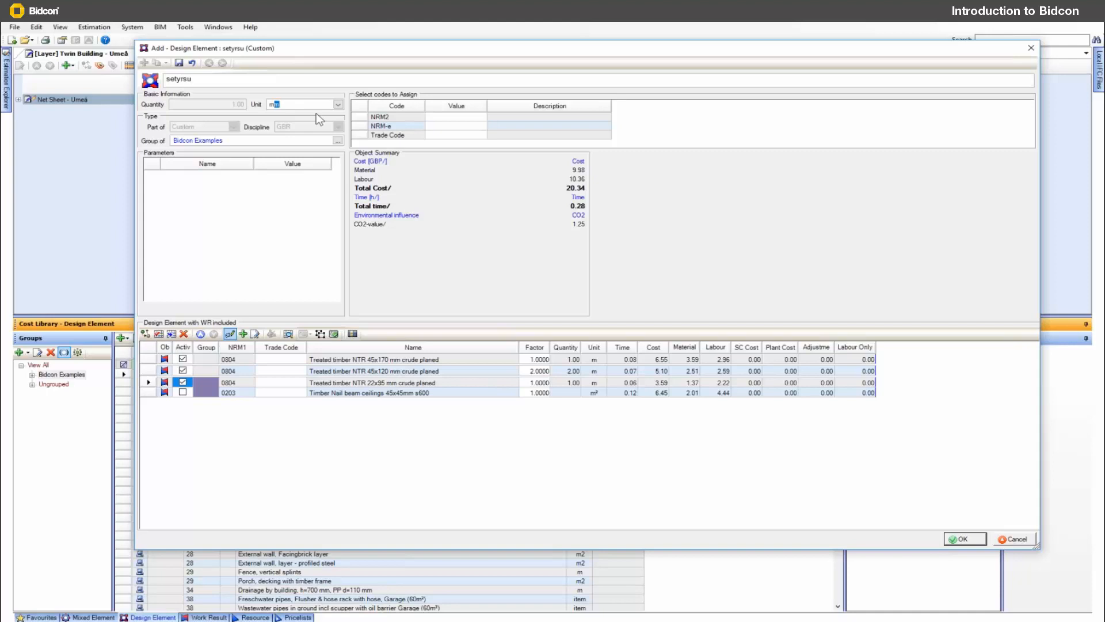
key(BackSpace)
Assign NRM2 code 17, Sheet roof coverings, to the design element and save it
click(482, 116)
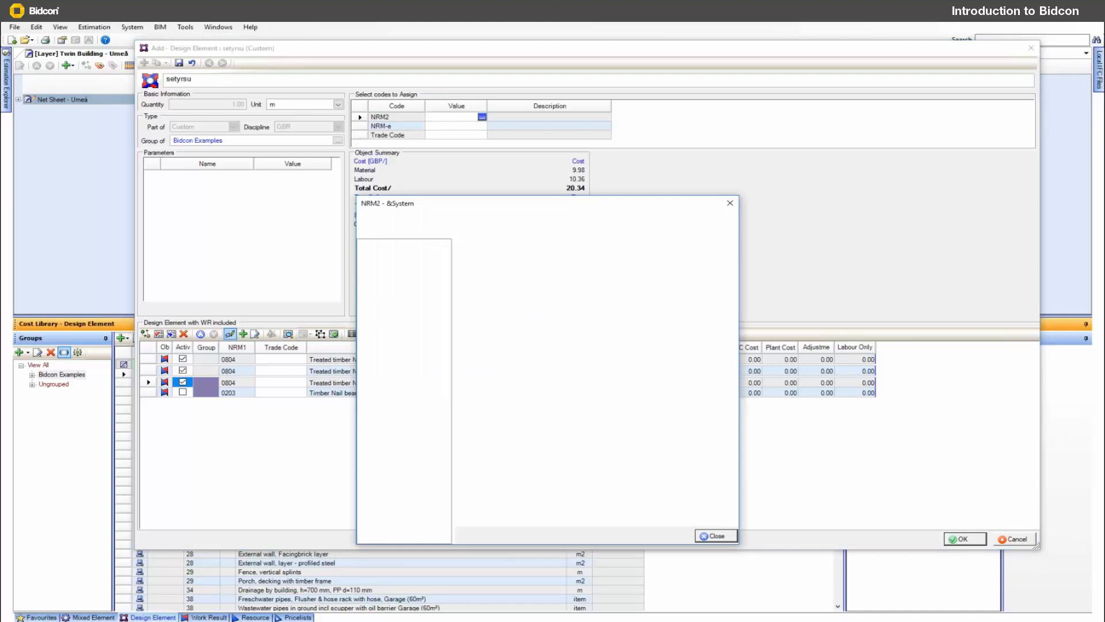
click(578, 396)
double_click(579, 396)
mouse_move(479, 140)
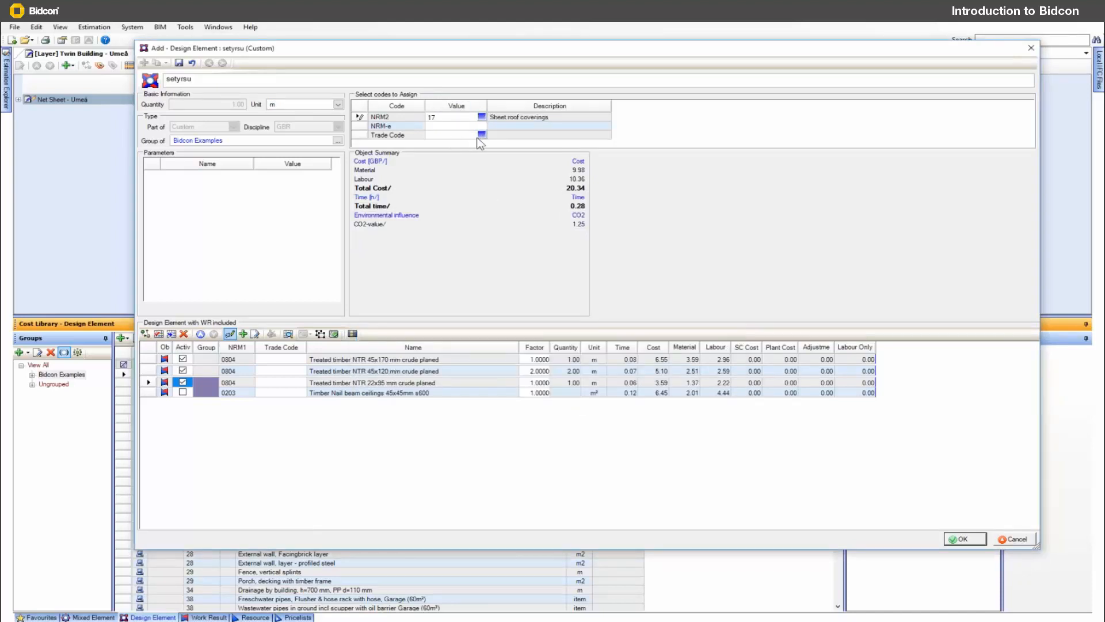
click(963, 539)
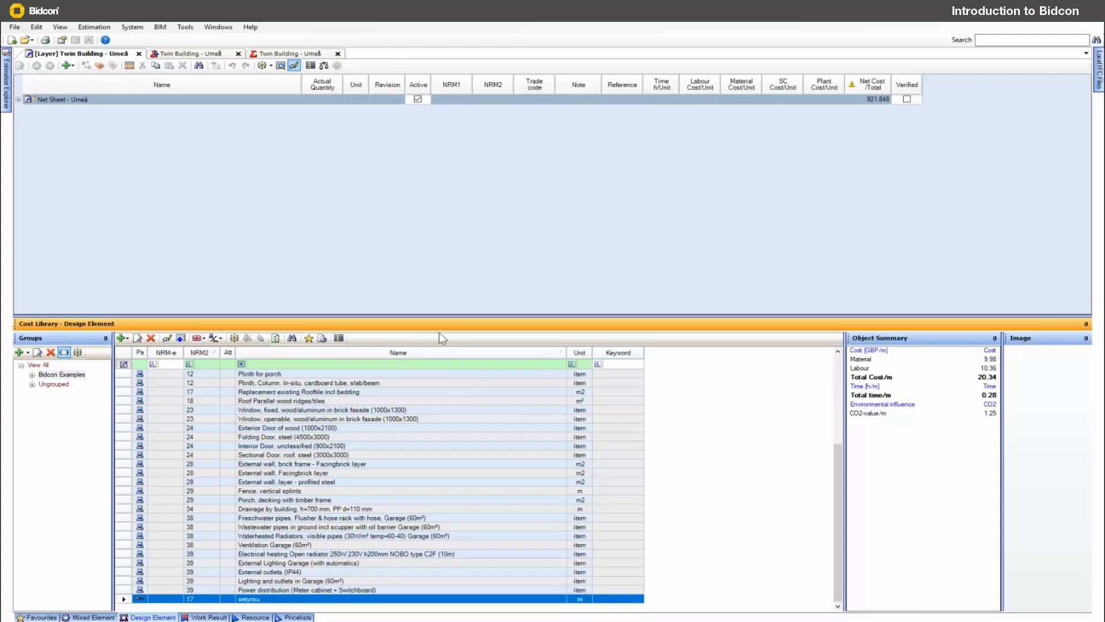
click(306, 616)
click(31, 374)
click(42, 384)
click(83, 393)
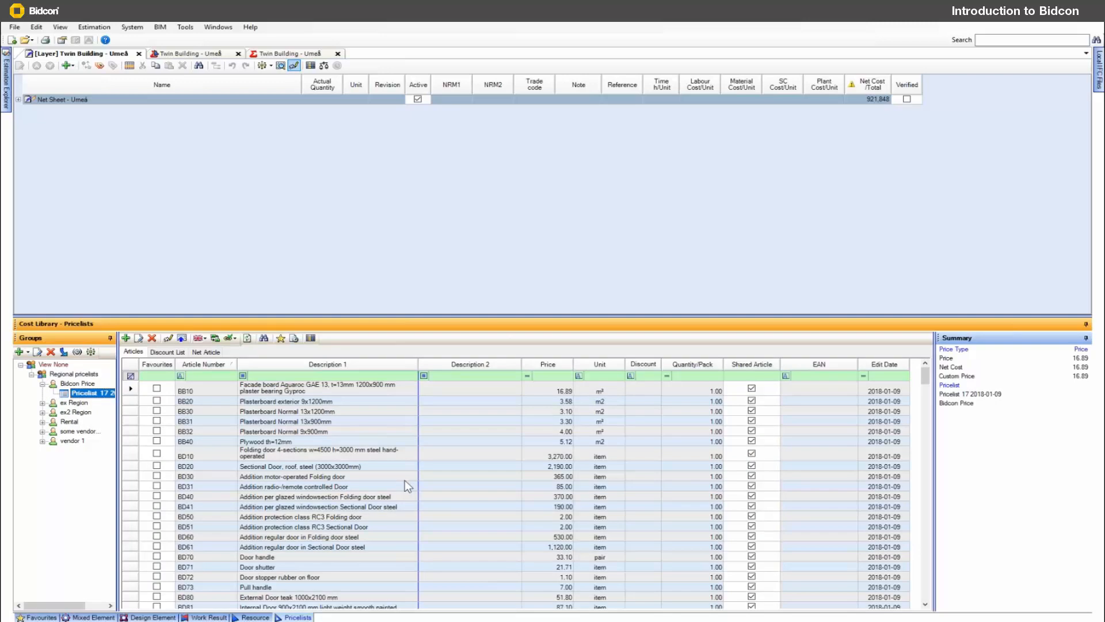
click(257, 404)
click(527, 403)
click(341, 412)
click(342, 426)
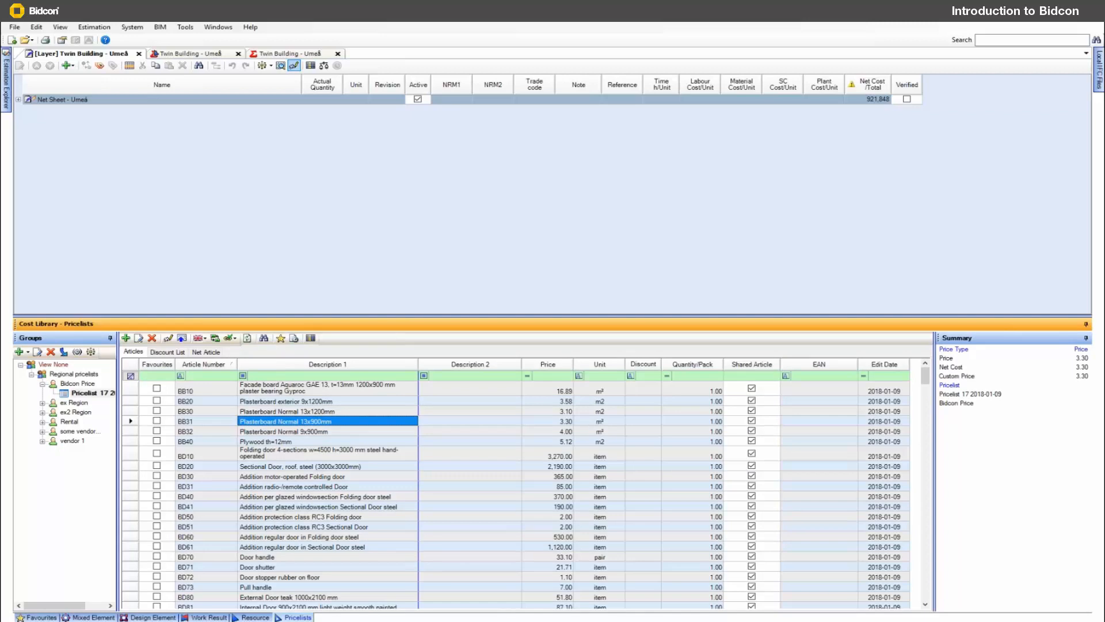
Switch to File Explorer and open the example pricelist workbook from Documents, Bidcon Examples, Import BC in Excel
key(super+e)
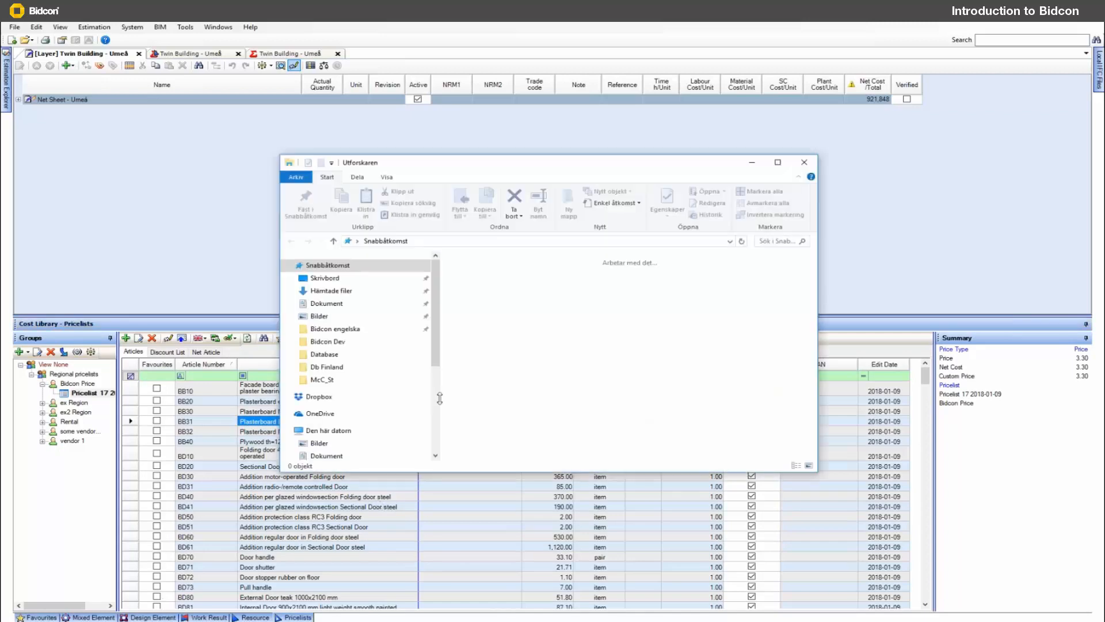
click(325, 310)
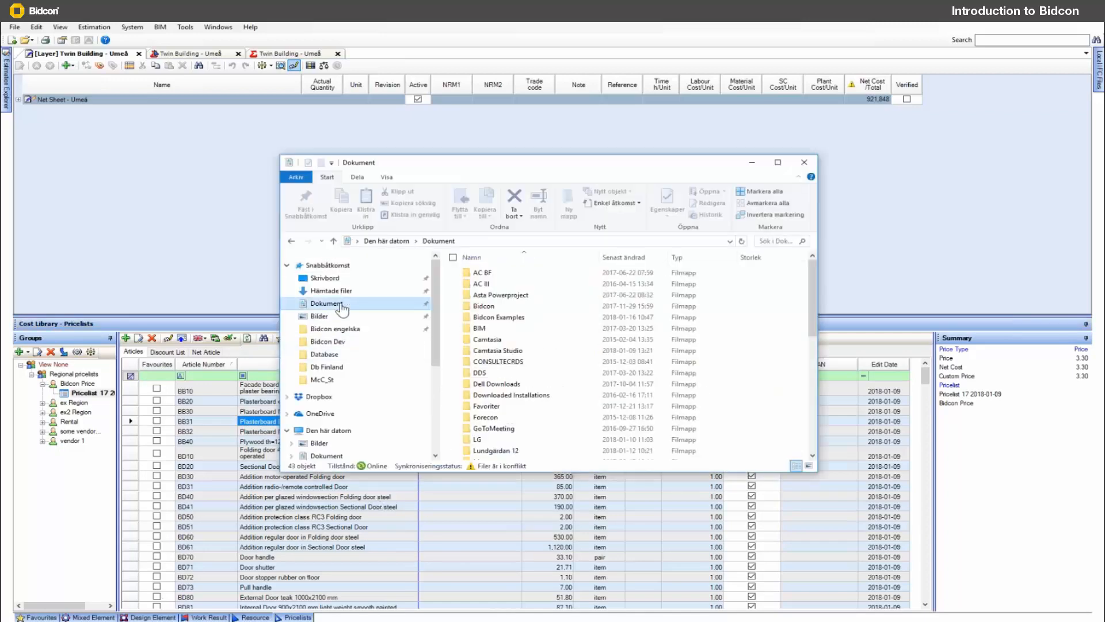
double_click(496, 320)
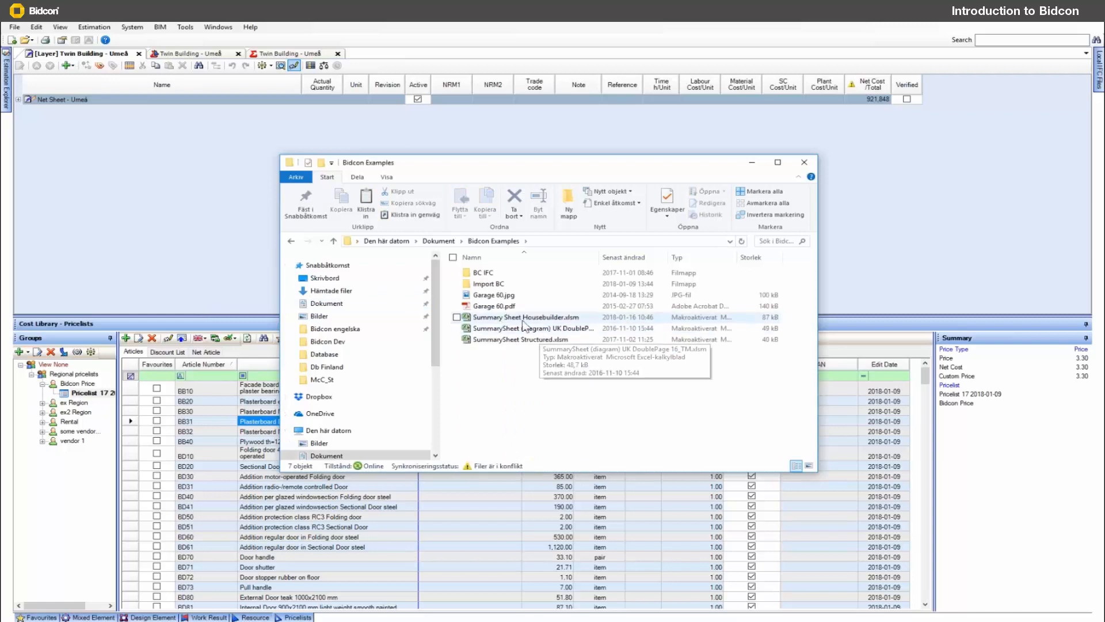
double_click(490, 284)
double_click(495, 272)
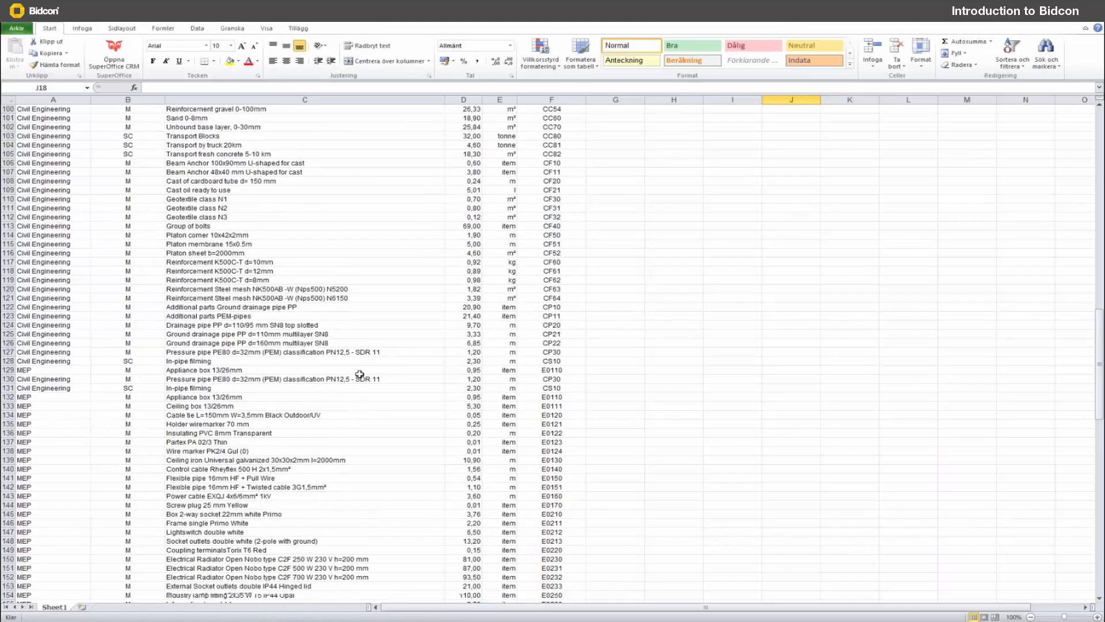
Examine the pricelist's name, cost, unit and article number columns, and close the workbook and the file window
scroll(359, 375, up, 18)
scroll(350, 358, up, 15)
drag(214, 136, 314, 249)
drag(463, 244, 474, 262)
click(514, 209)
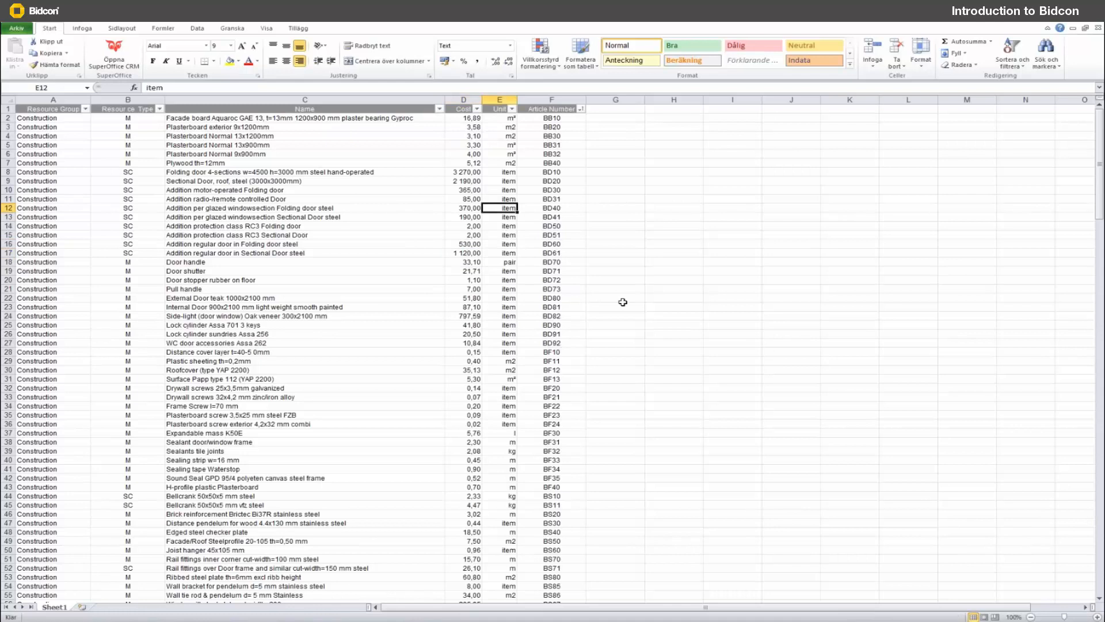
click(1094, 26)
click(803, 164)
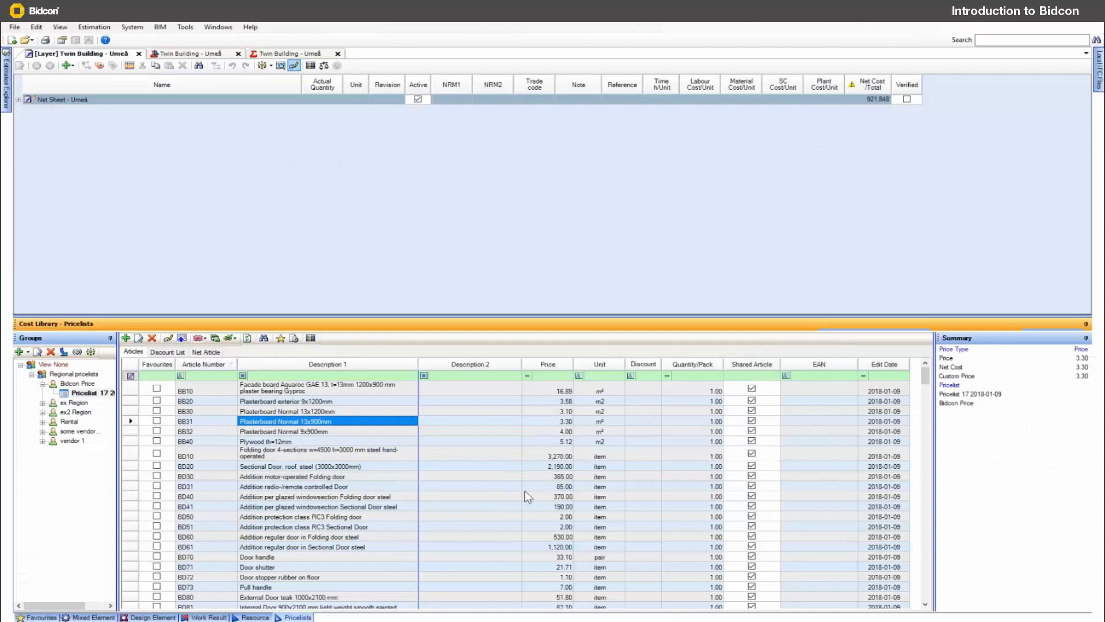
Start a pricelist import for the Bidcon Price supplier using the Pricelist 17 import format
click(68, 393)
click(77, 383)
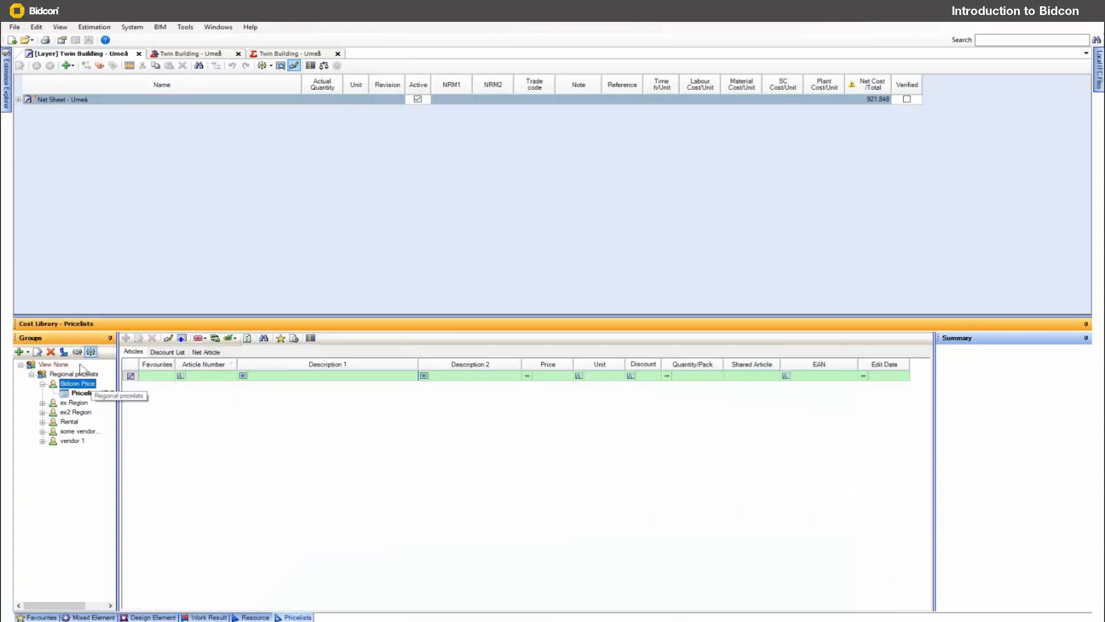
click(420, 212)
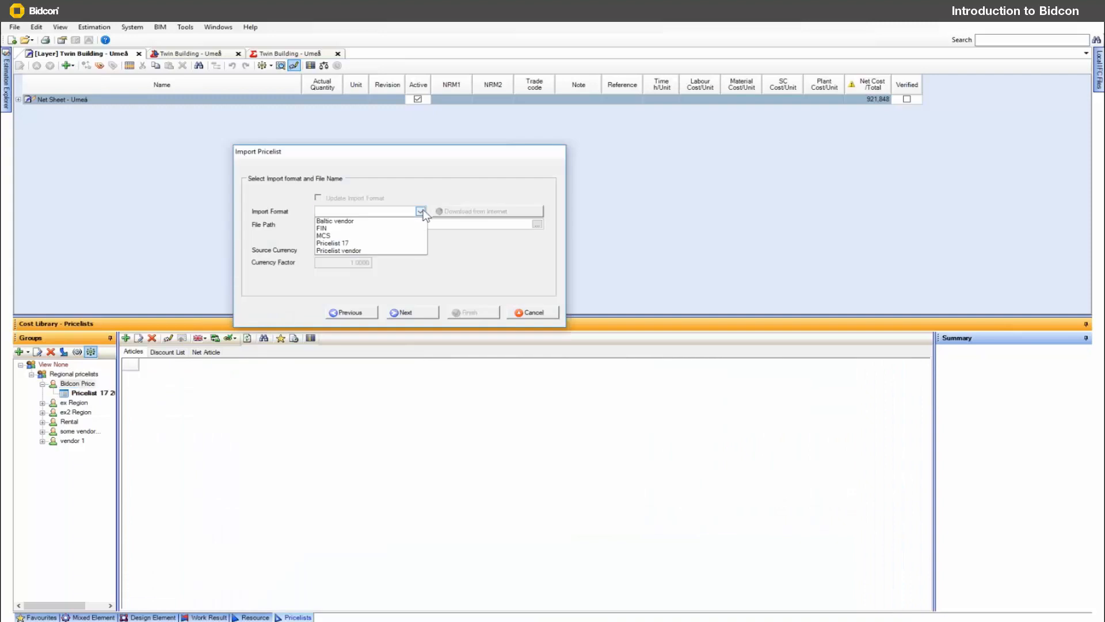
click(340, 243)
Choose Example Pricelist 17.xls from the Import BC folder in Bidcon Examples as the import file
click(538, 225)
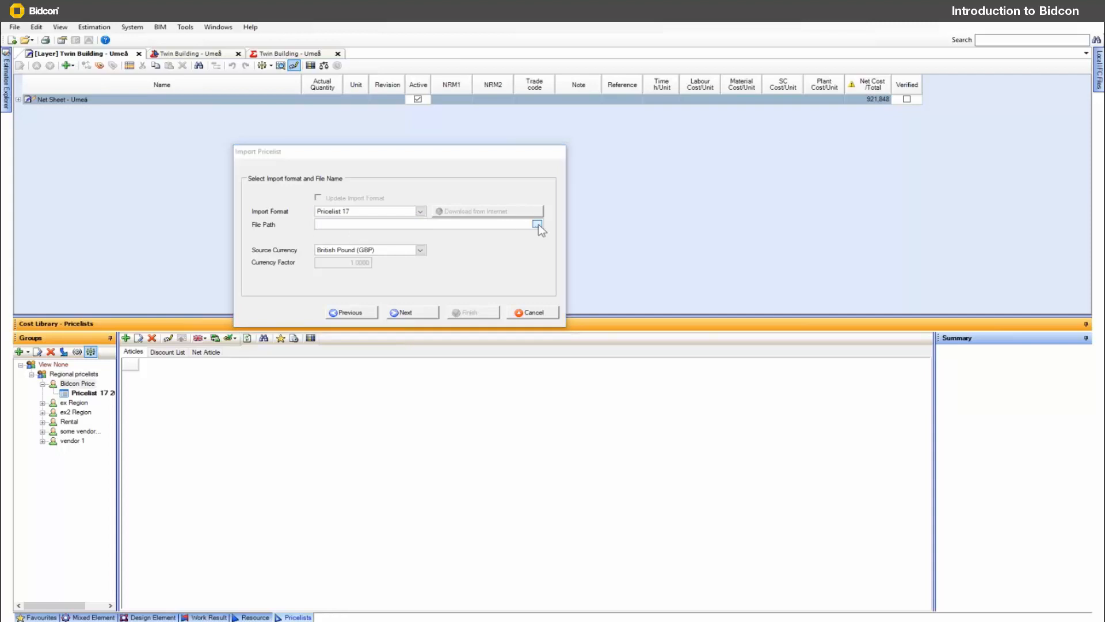
click(431, 227)
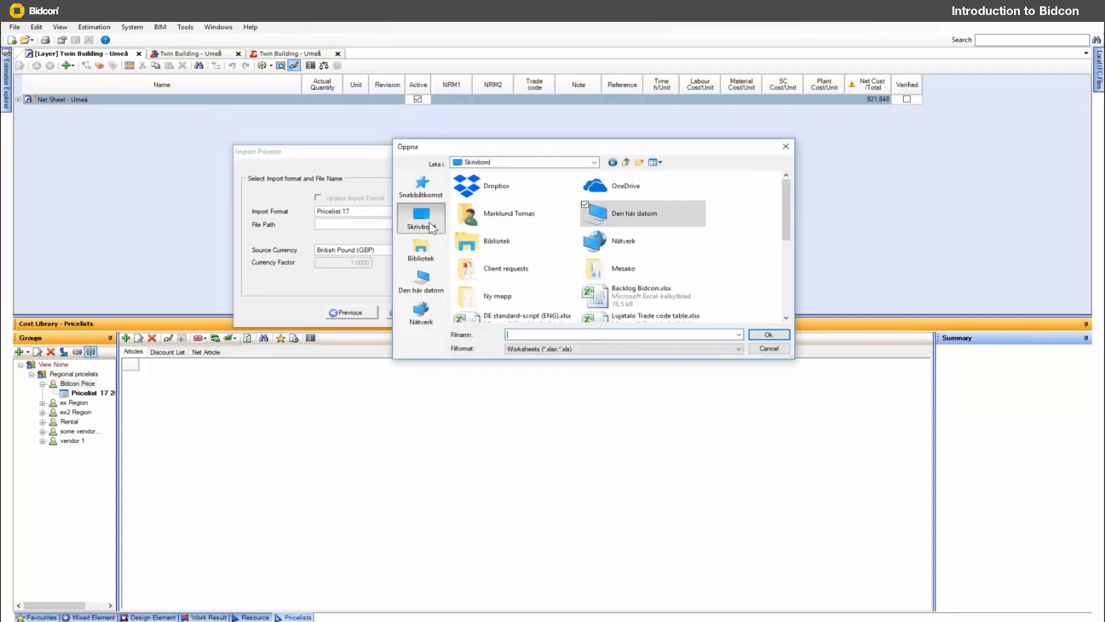
click(422, 251)
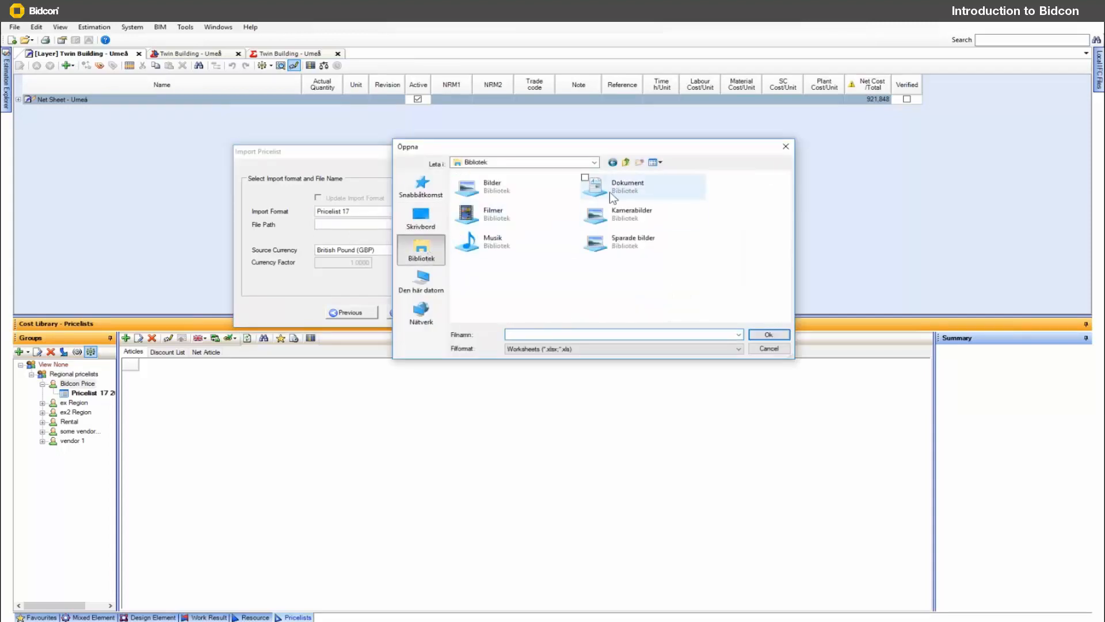
double_click(609, 192)
double_click(498, 228)
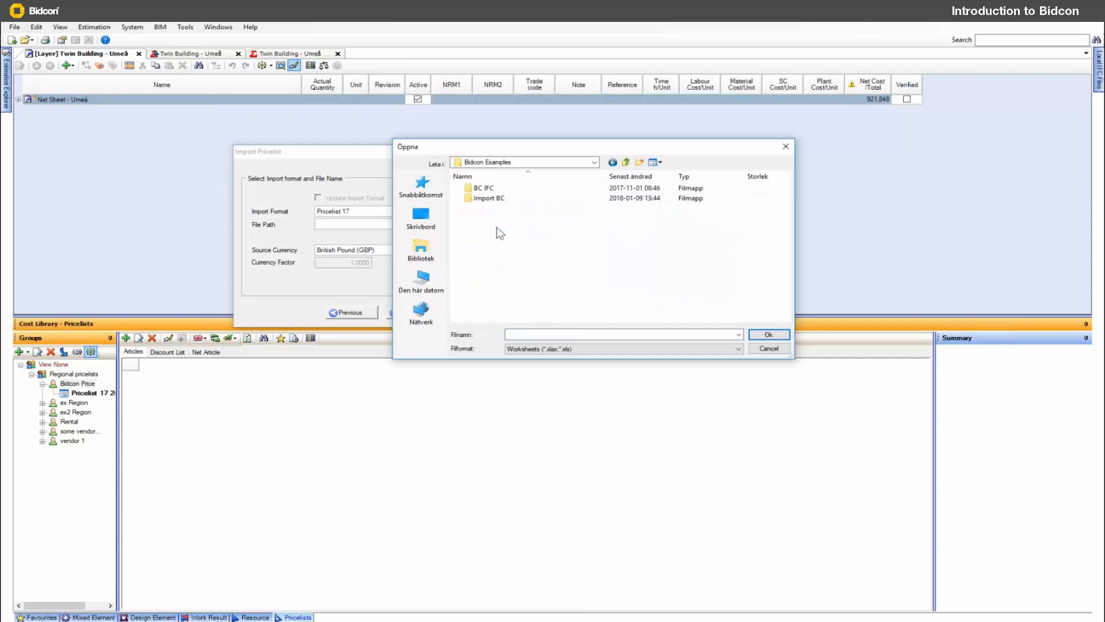
double_click(490, 198)
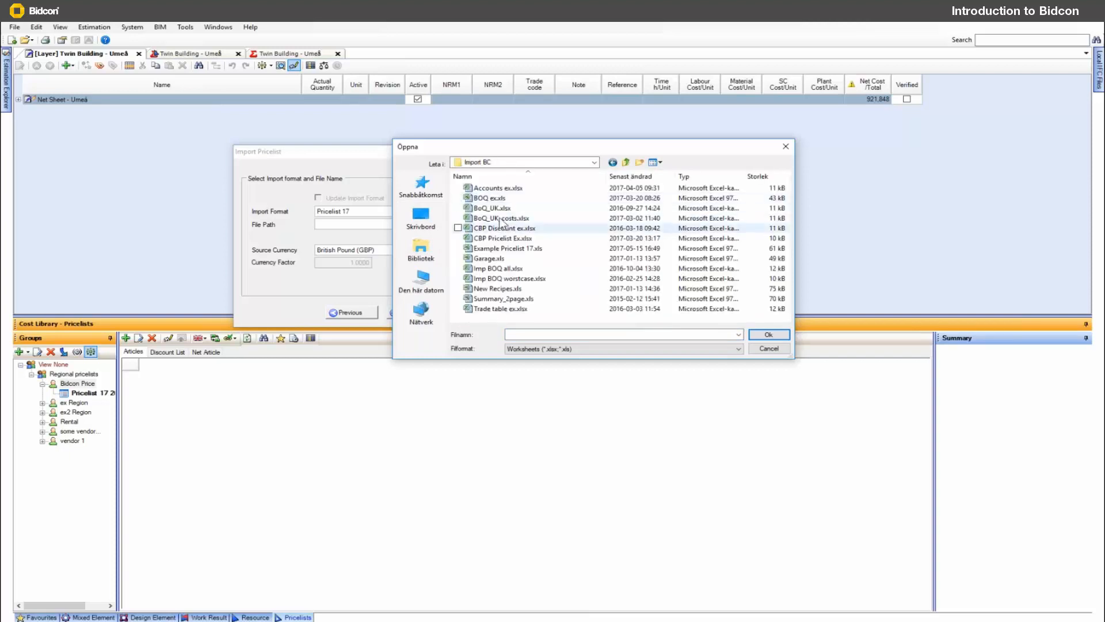
click(507, 248)
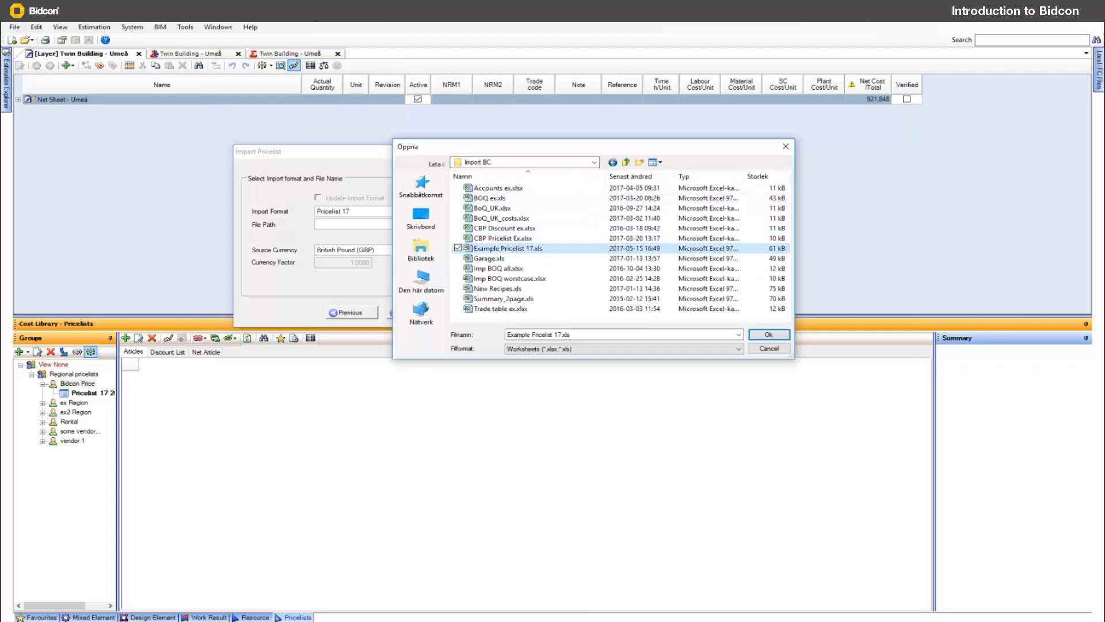
click(768, 334)
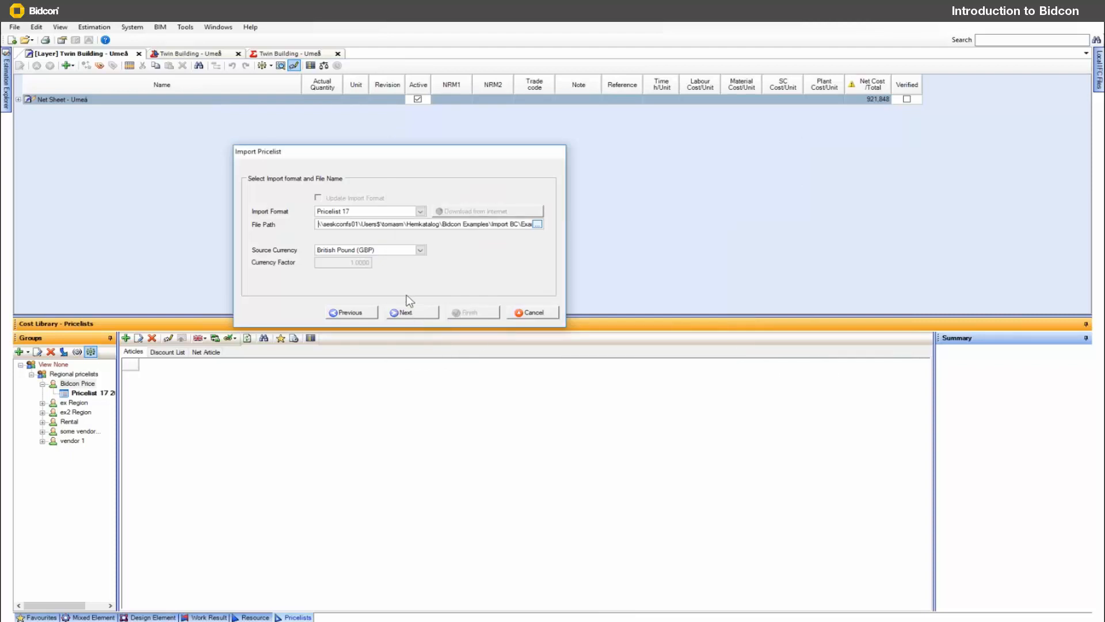
click(420, 250)
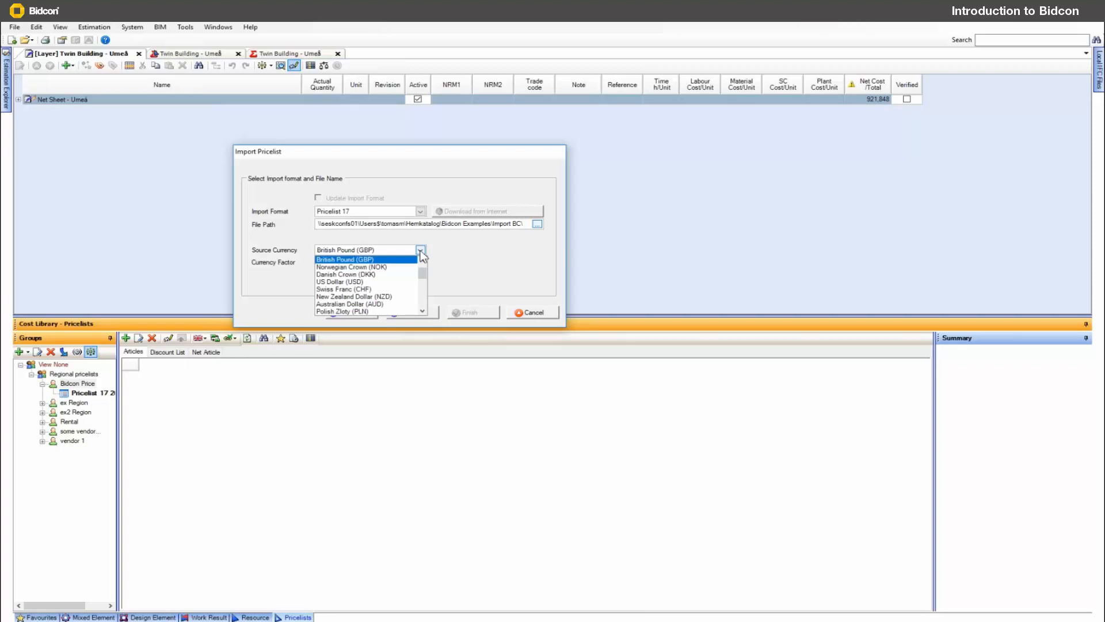
click(420, 252)
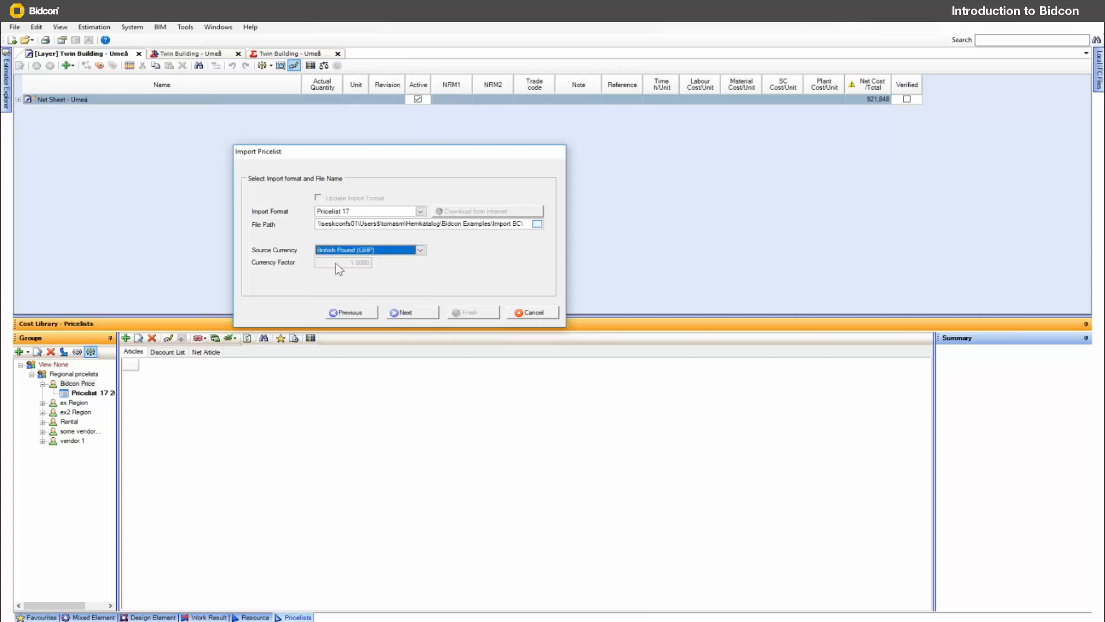
click(414, 315)
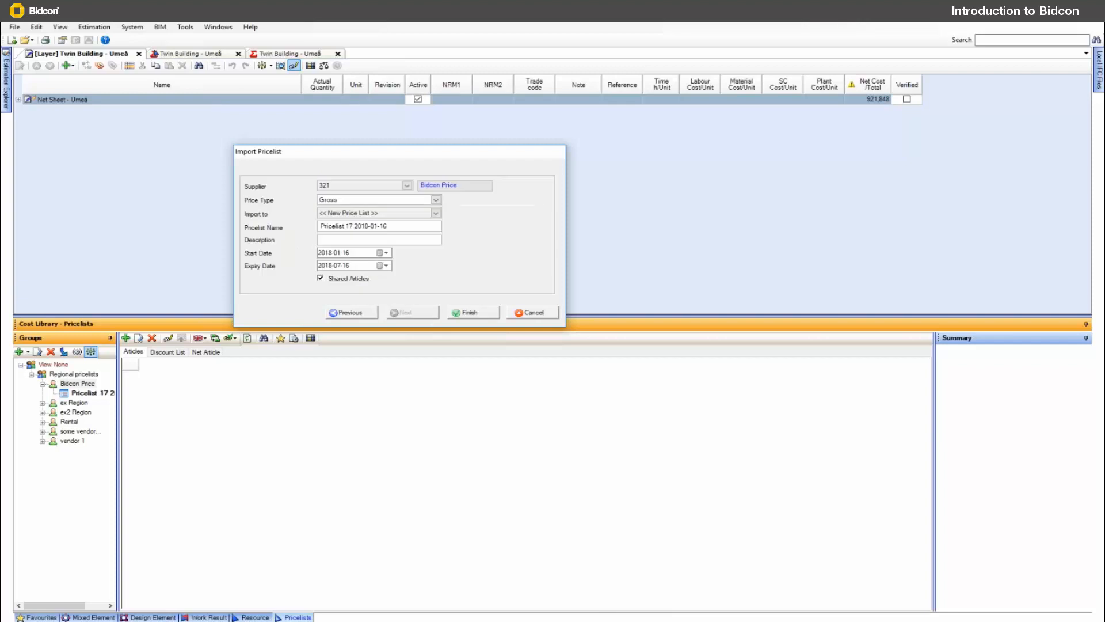
click(469, 312)
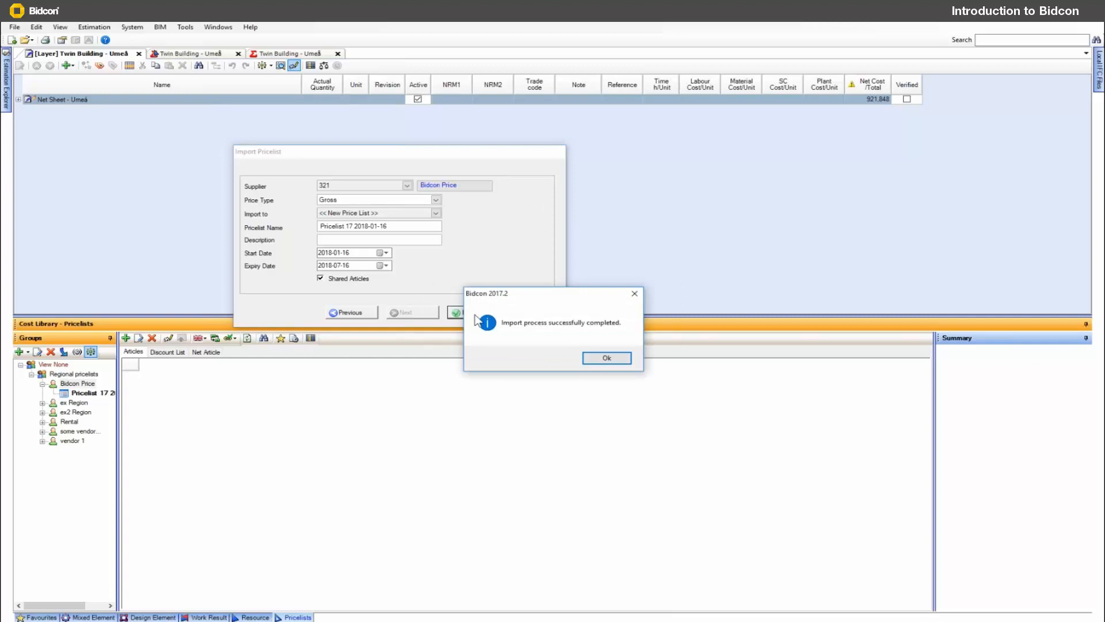
click(625, 358)
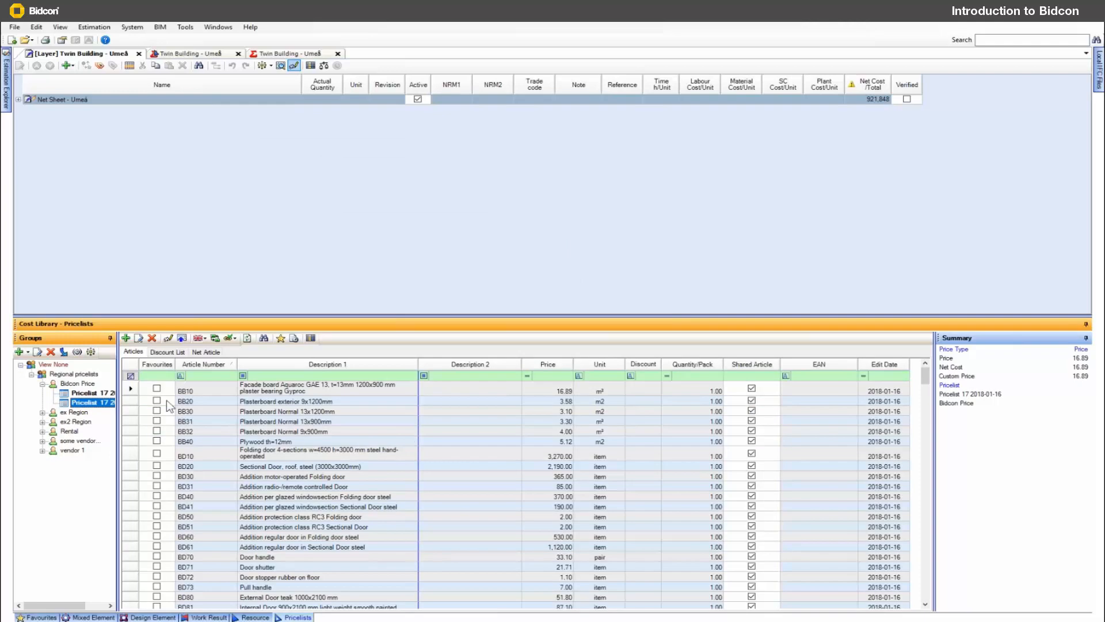
right_click(67, 404)
click(92, 436)
click(578, 357)
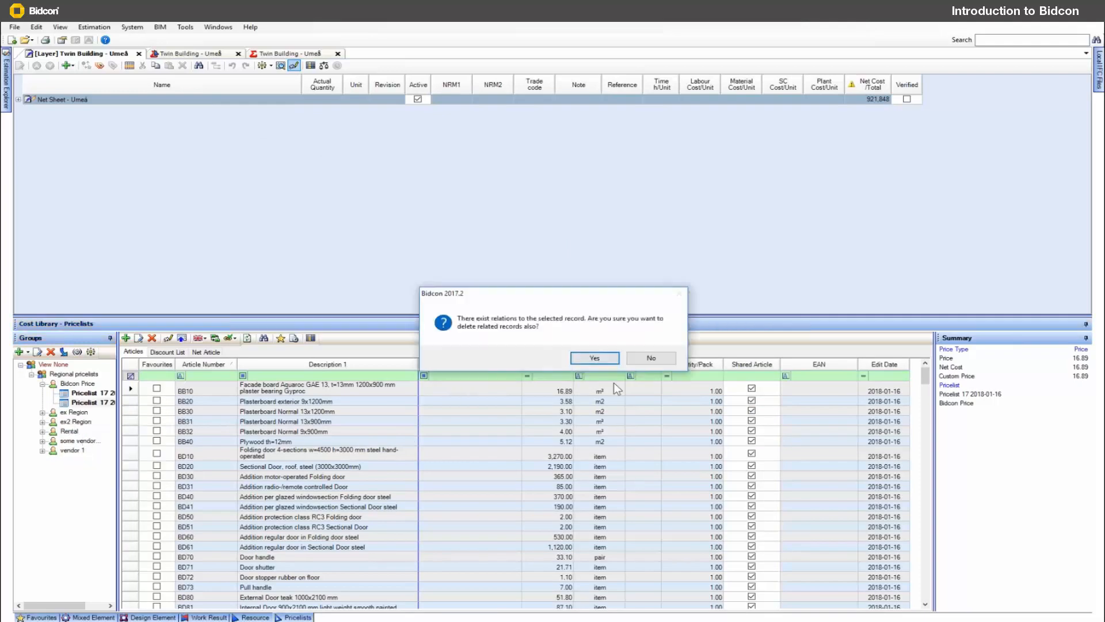
click(575, 357)
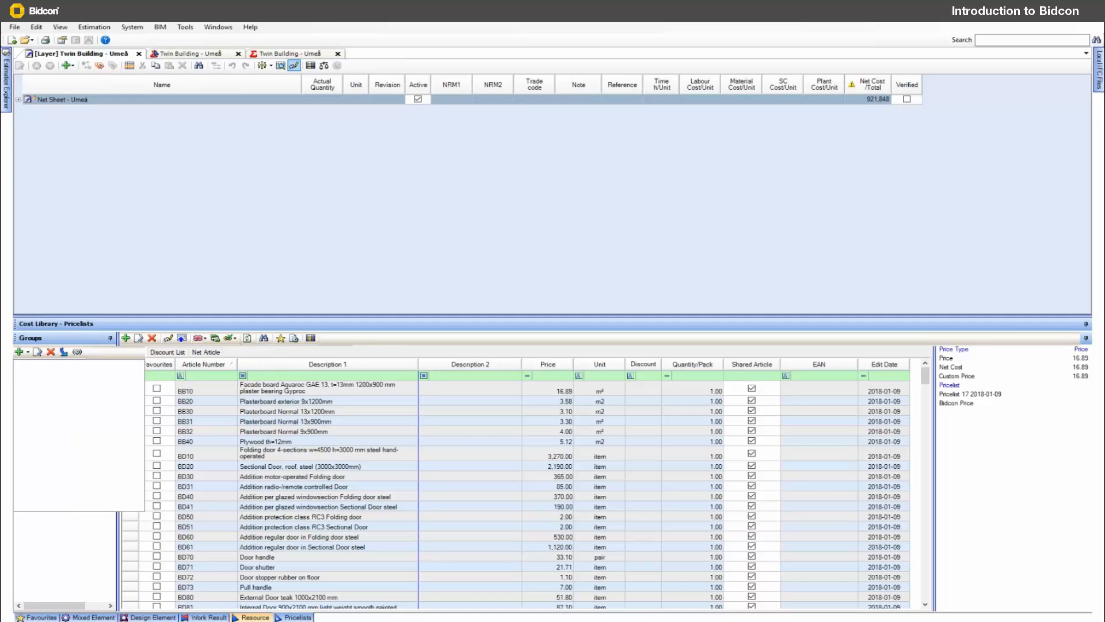
Review the Resource, Work Result and Design Element libraries, and view the Interior Door, unclassified (900x2100) element's cost summary
click(254, 617)
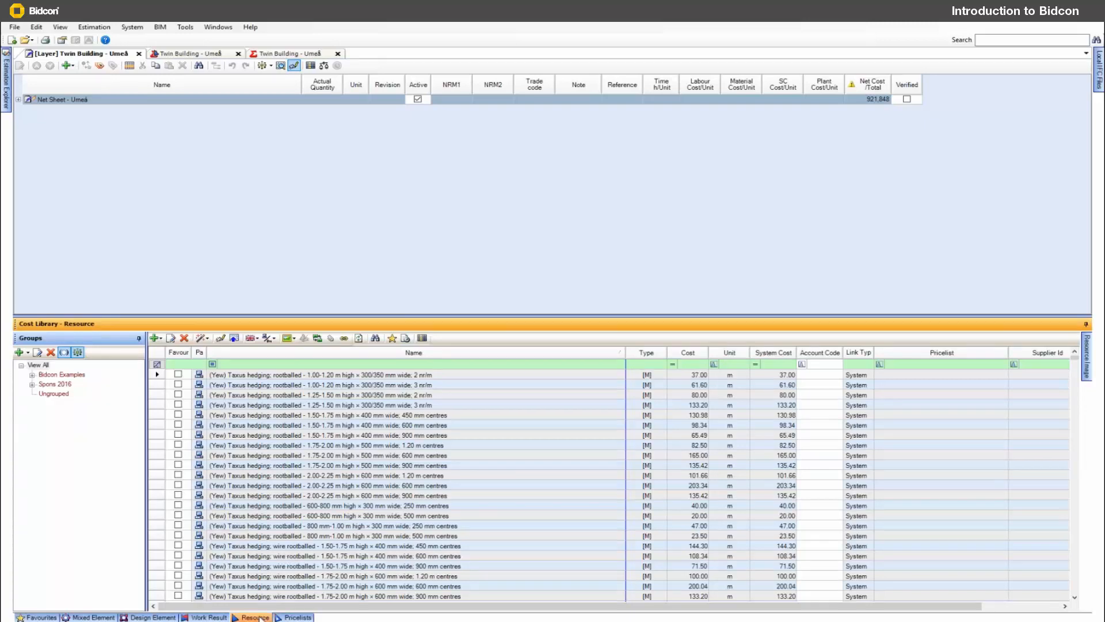
click(208, 617)
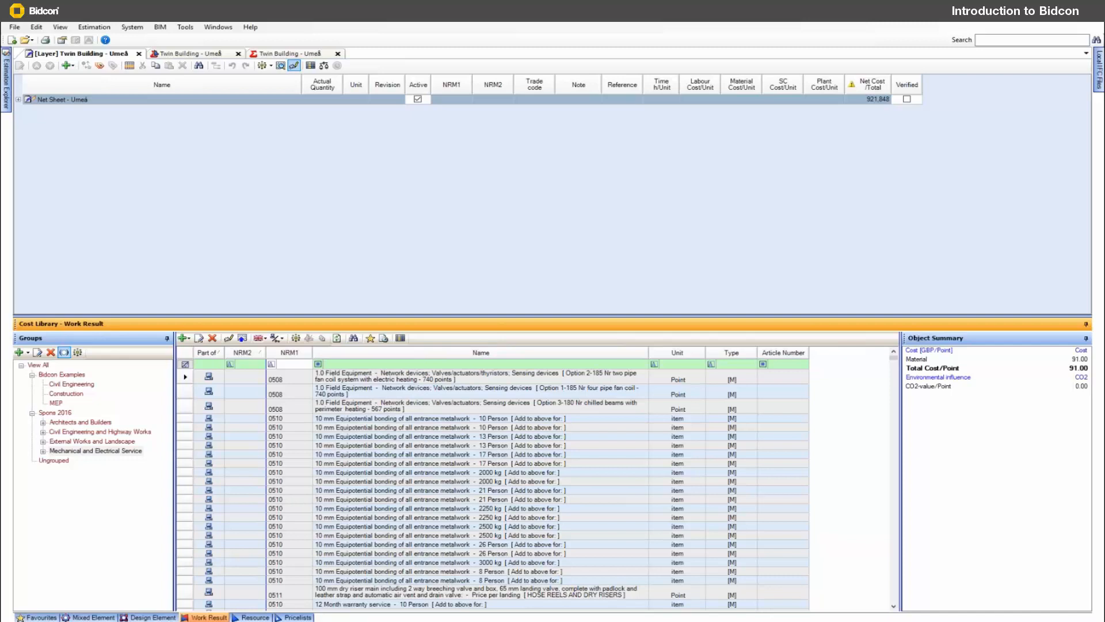
click(144, 617)
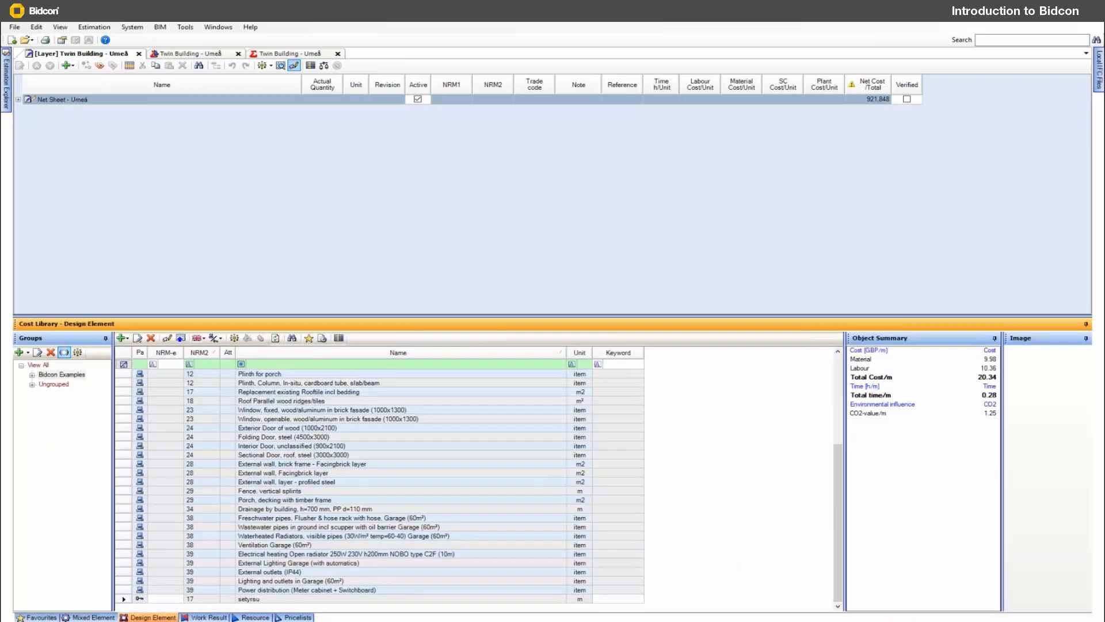
click(281, 445)
click(281, 445)
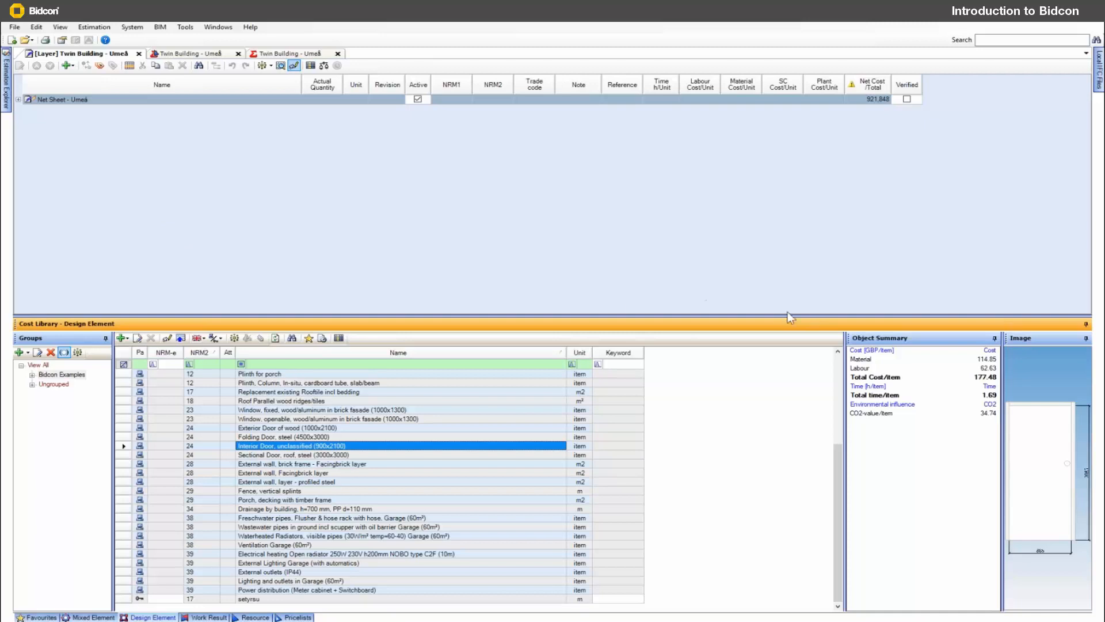
Enlarge the estimate area and review the Basic UK, NRM1 UK, NRM2 UK and SMM7 new-estimation templates without creating one
drag(785, 317, 823, 496)
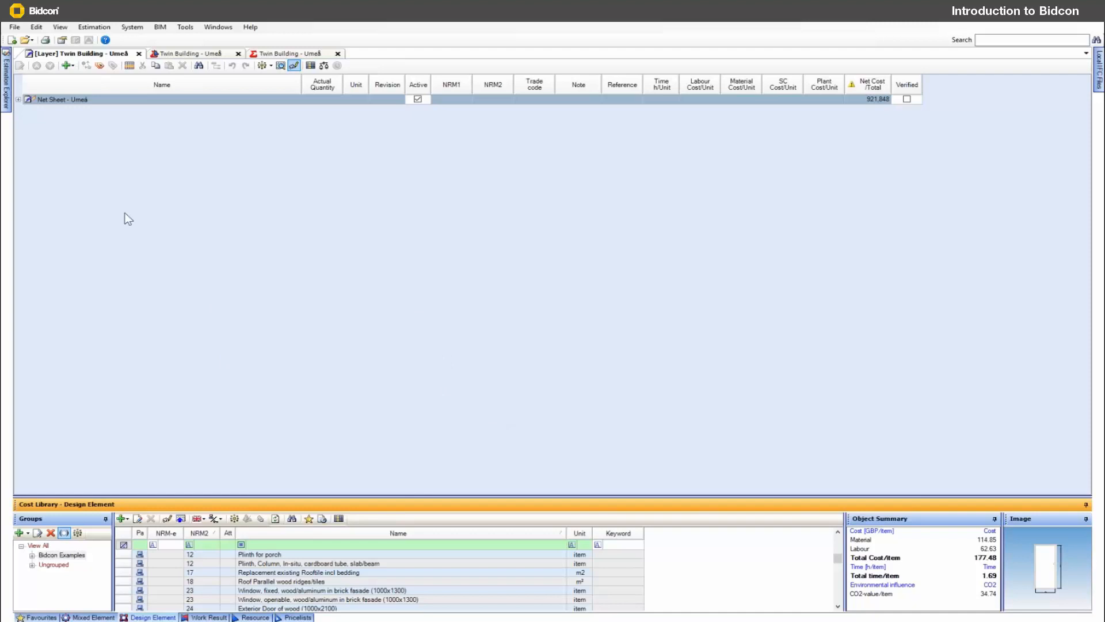
click(14, 28)
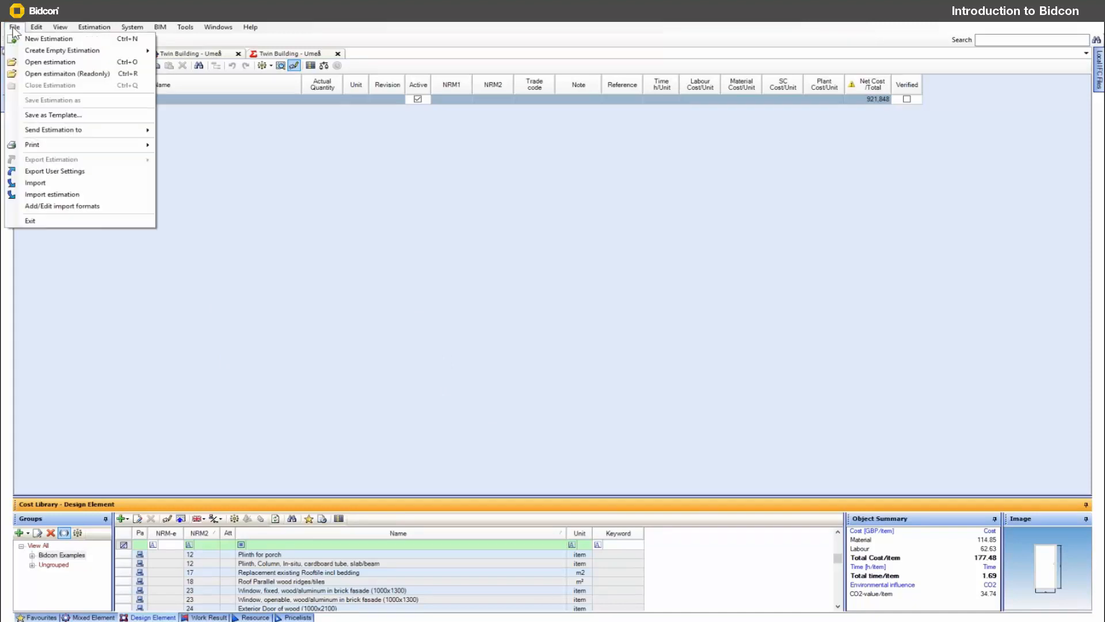
click(41, 39)
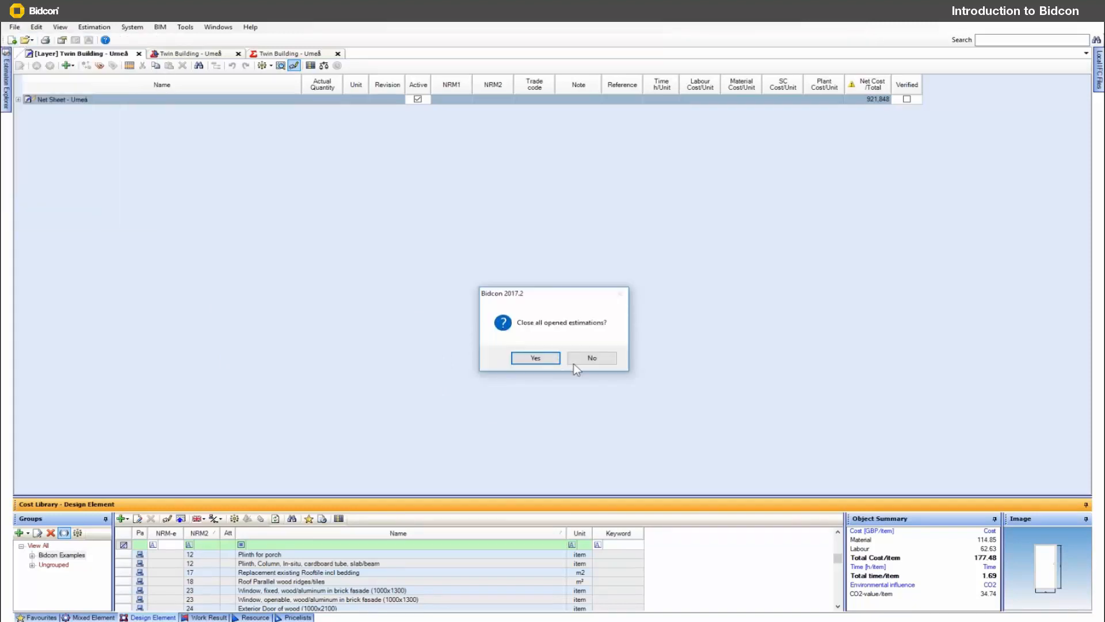
click(598, 362)
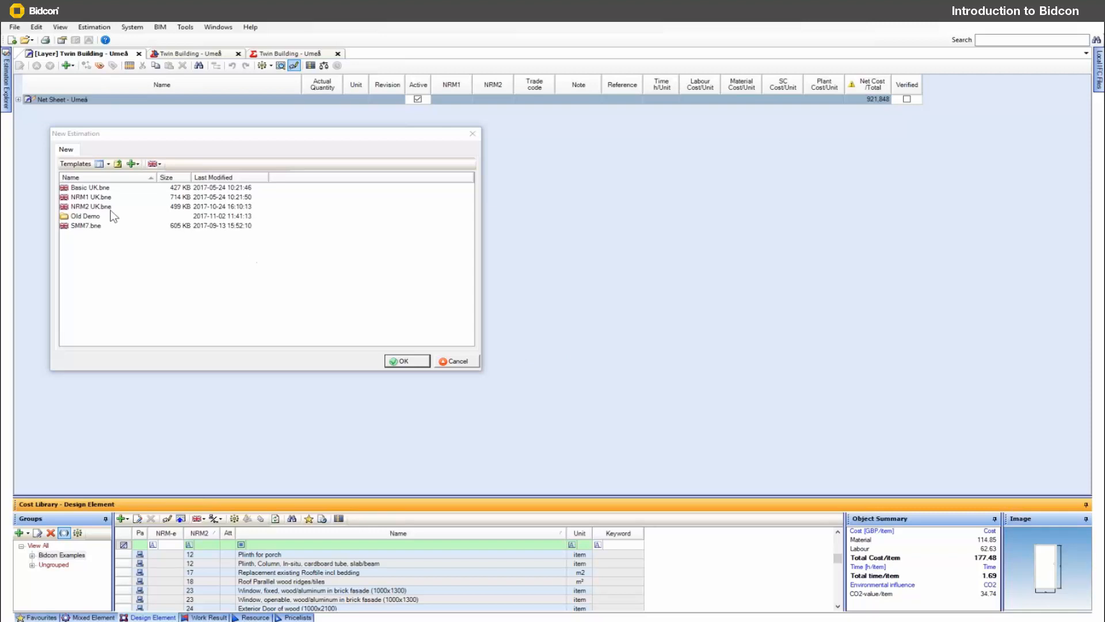
click(84, 189)
click(85, 197)
click(85, 207)
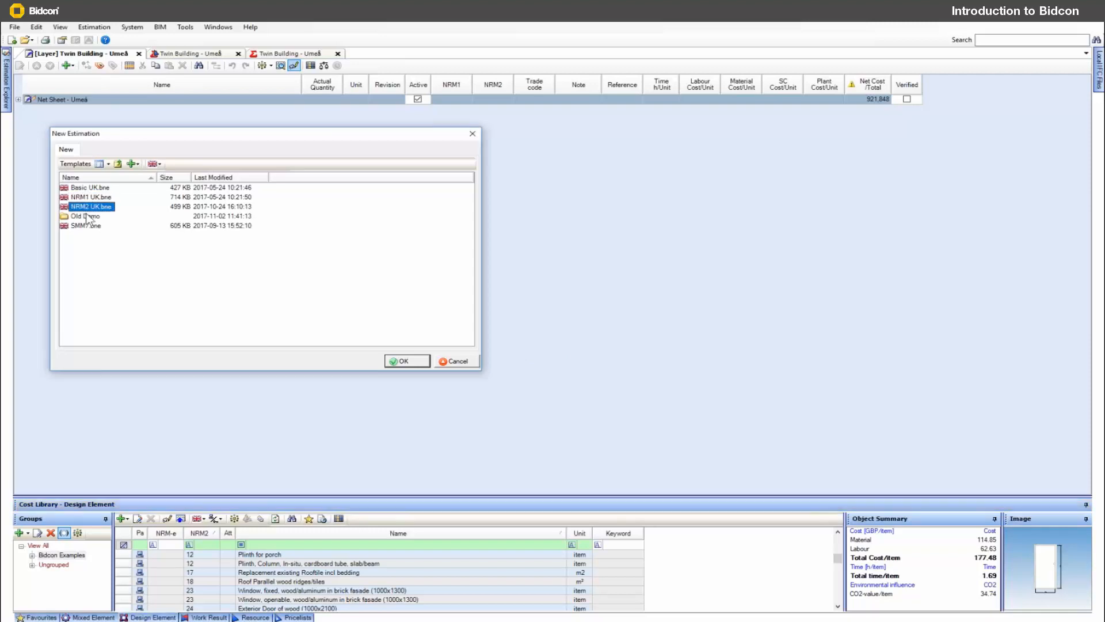
click(88, 227)
click(91, 189)
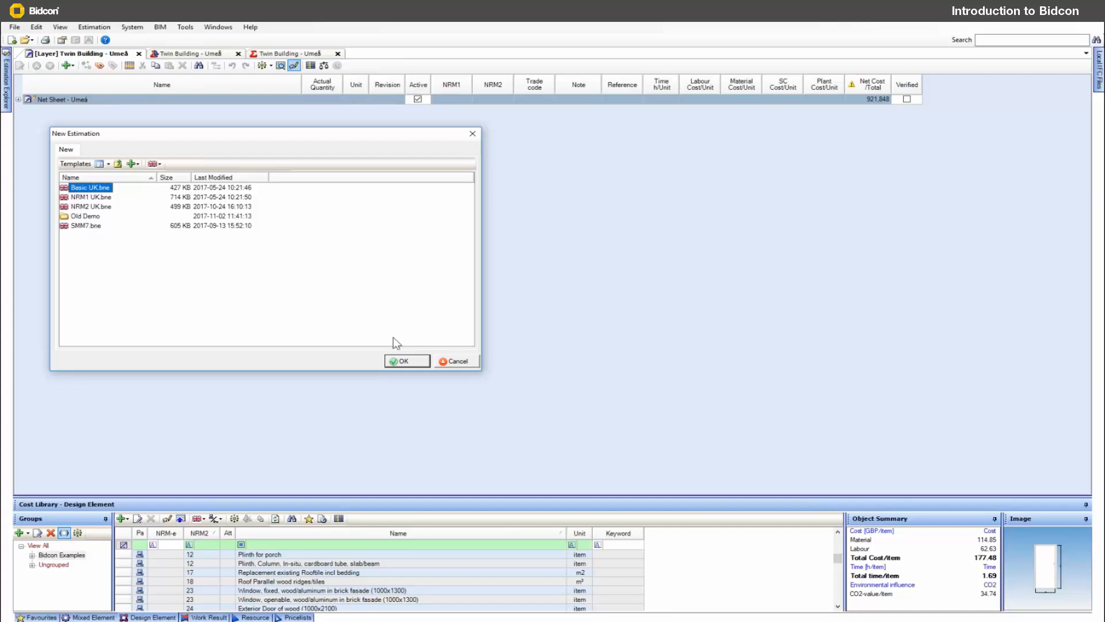
click(464, 364)
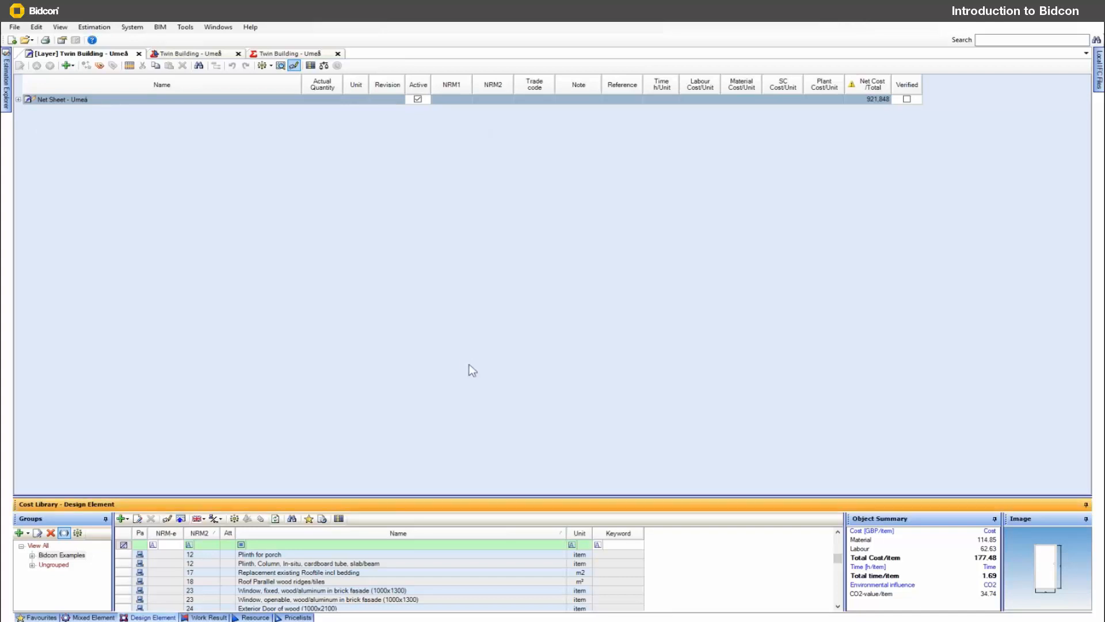
Open the Local IFC Files pane for the Twin Building - Umeå layer estimate and keep the Twin building model docked beside the Net Sheet
click(54, 100)
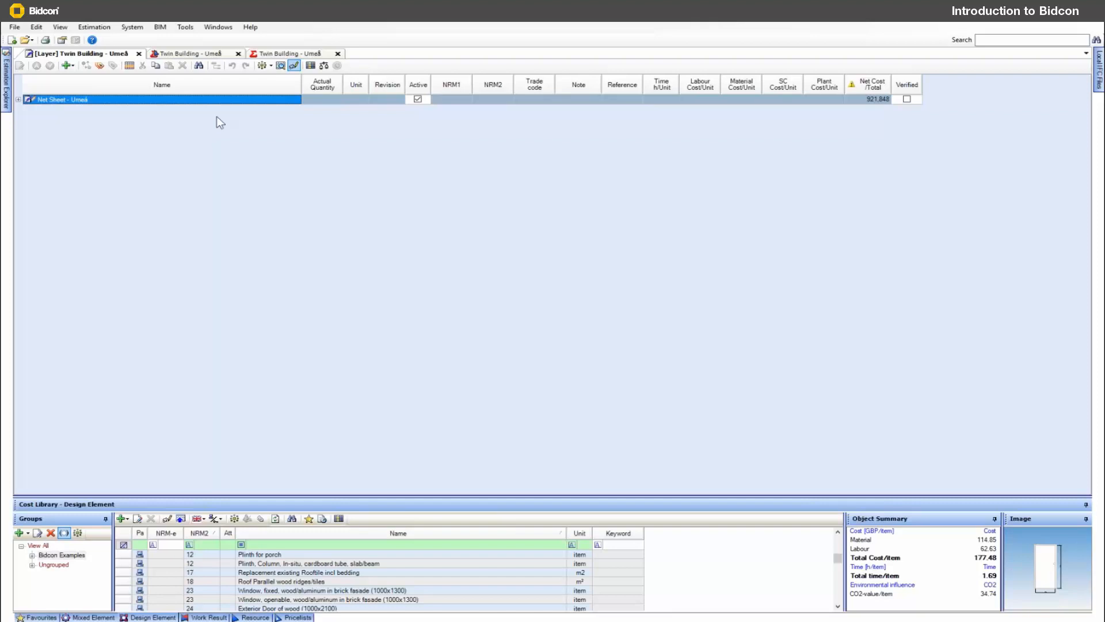
click(160, 27)
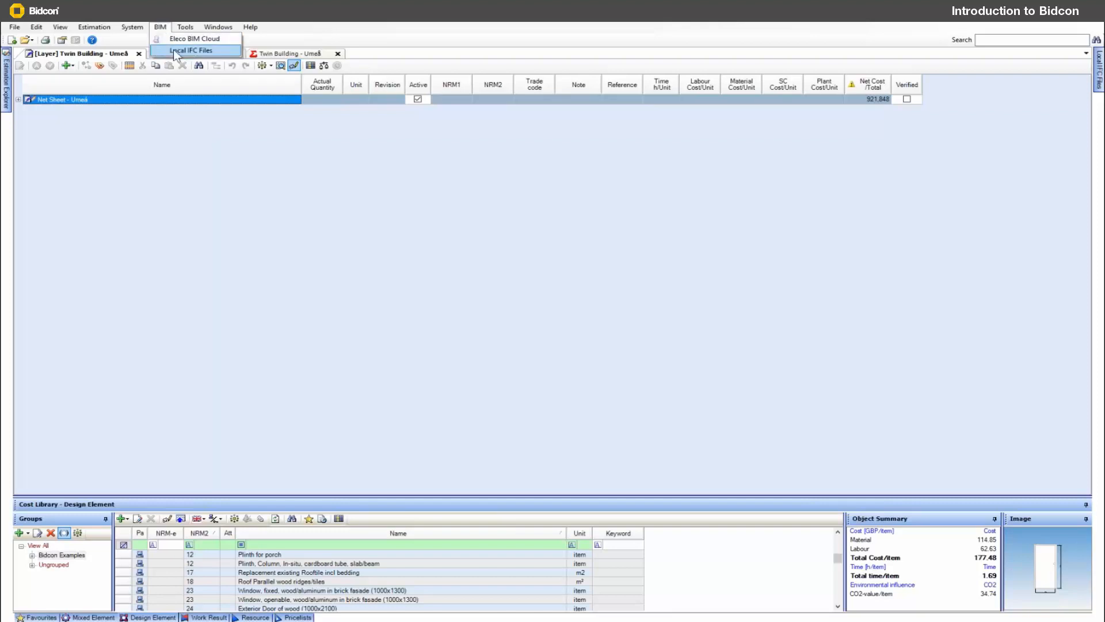
click(173, 50)
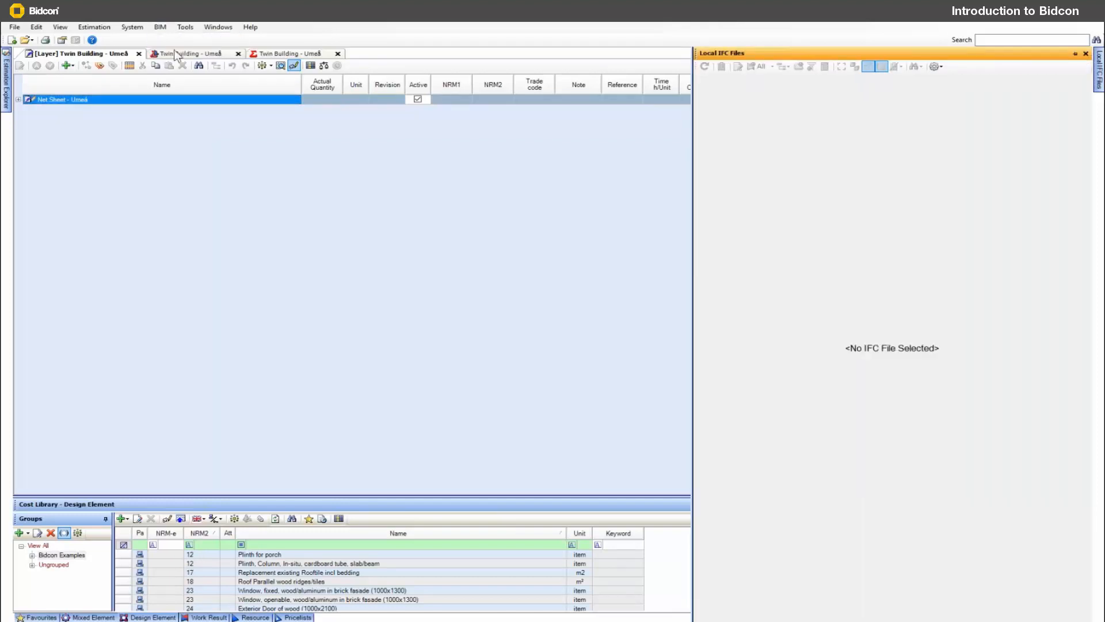
click(207, 54)
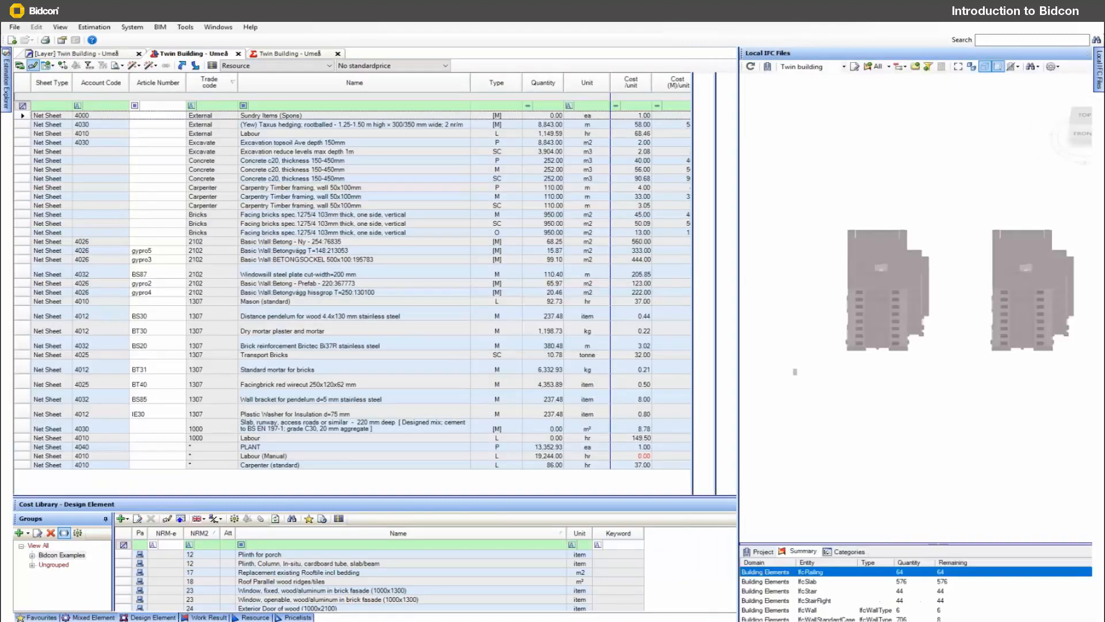
click(115, 54)
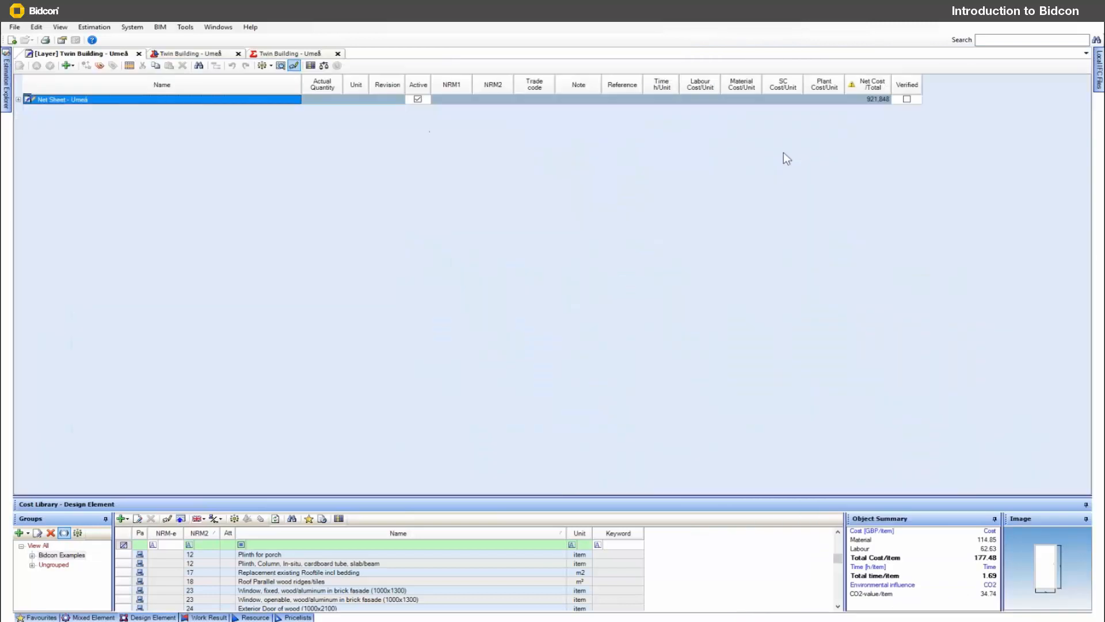
mouse_move(1096, 72)
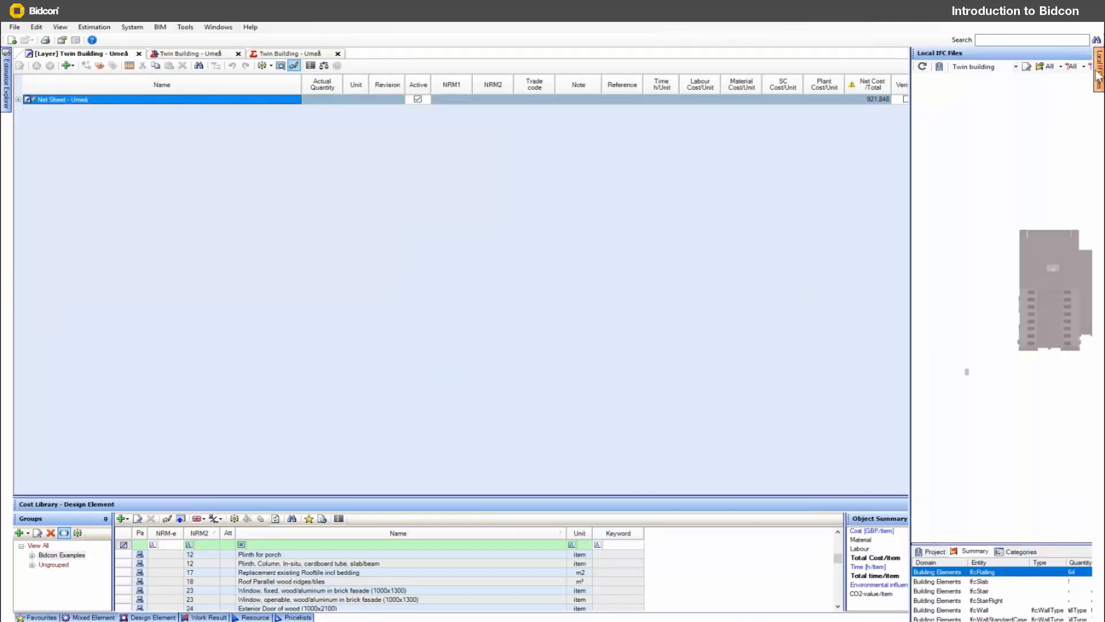
click(1075, 54)
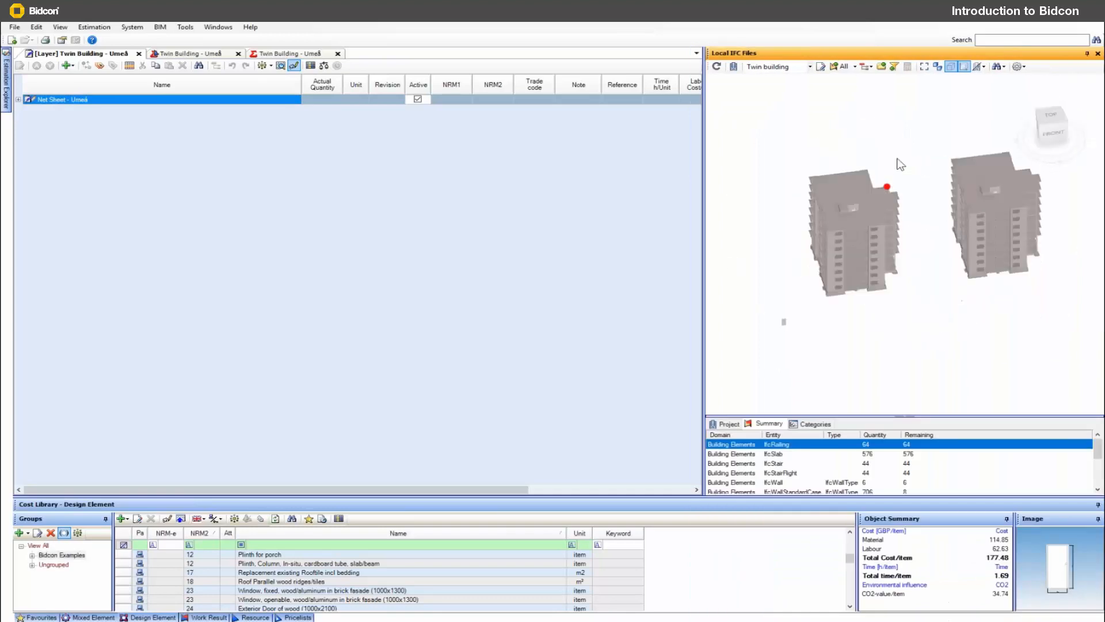
Turn on Transparent Mode, enlarge the entity summary, and highlight entities such as IfcStair, IfcWall and IfcWallStandardCase in the model
click(950, 68)
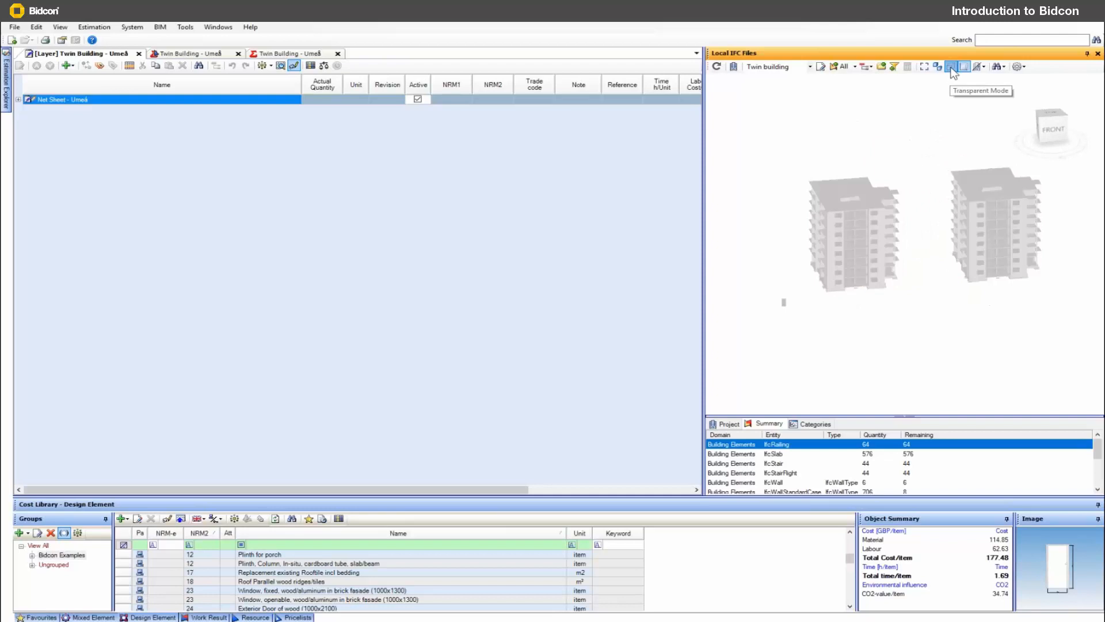
click(778, 464)
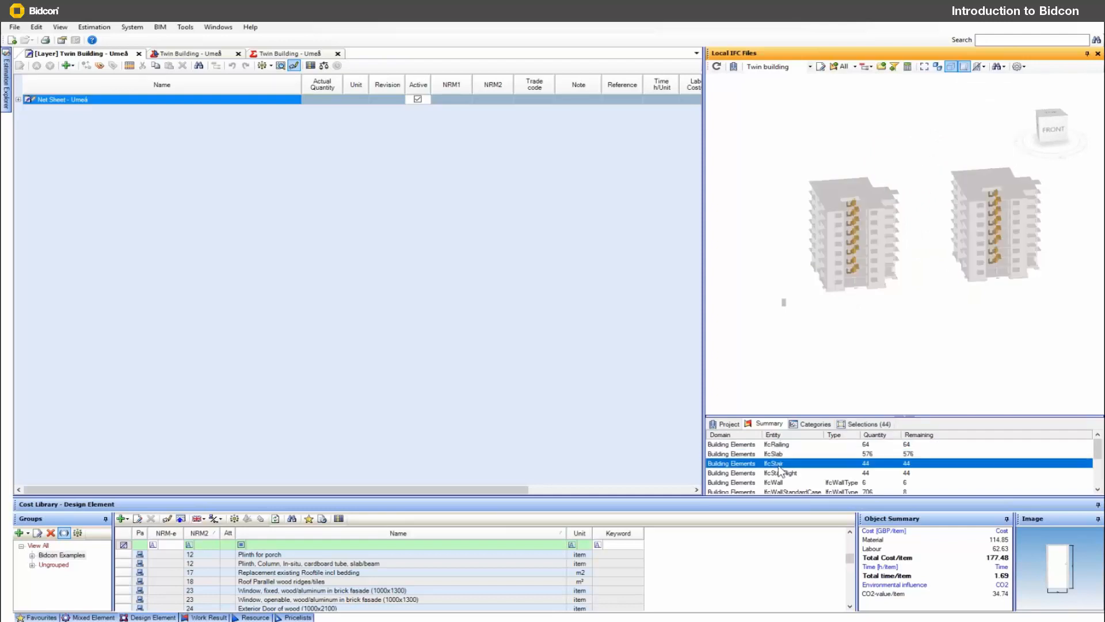
click(784, 482)
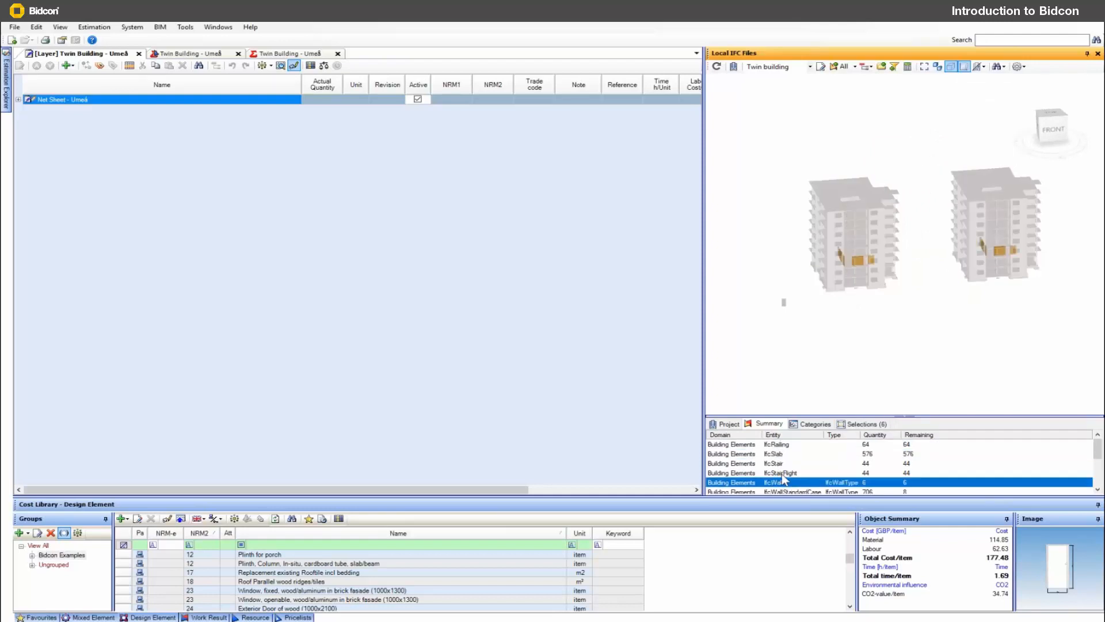
drag(814, 415, 815, 368)
click(788, 473)
click(787, 454)
click(784, 445)
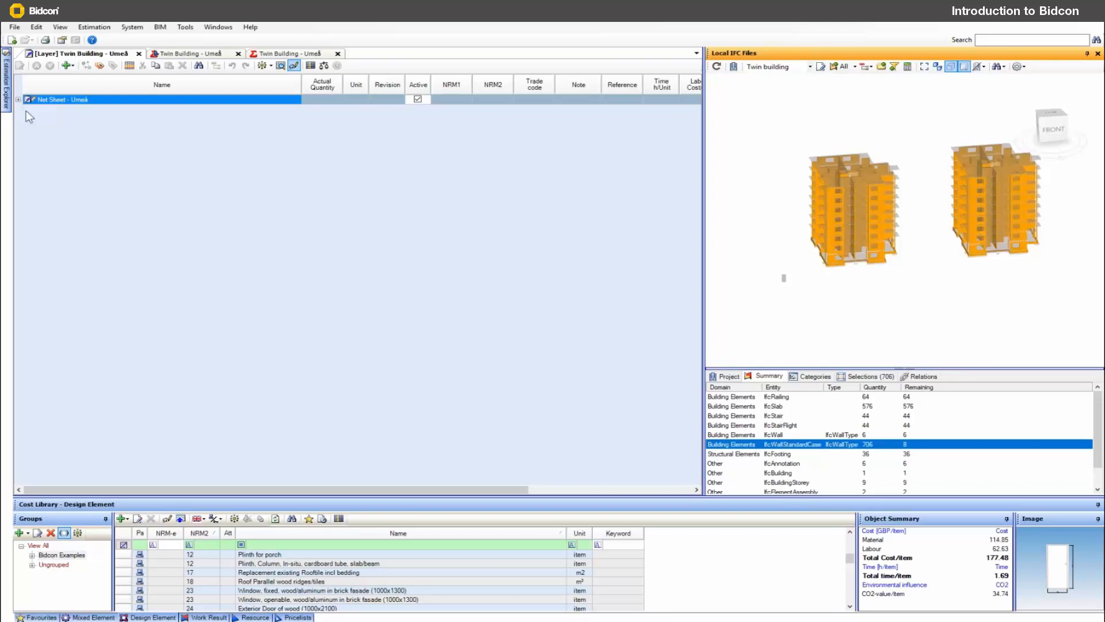
Import the IfcStair entity from the model into the Net Sheet and expand Building Elements down to its stair item
click(783, 425)
drag(770, 431, 177, 208)
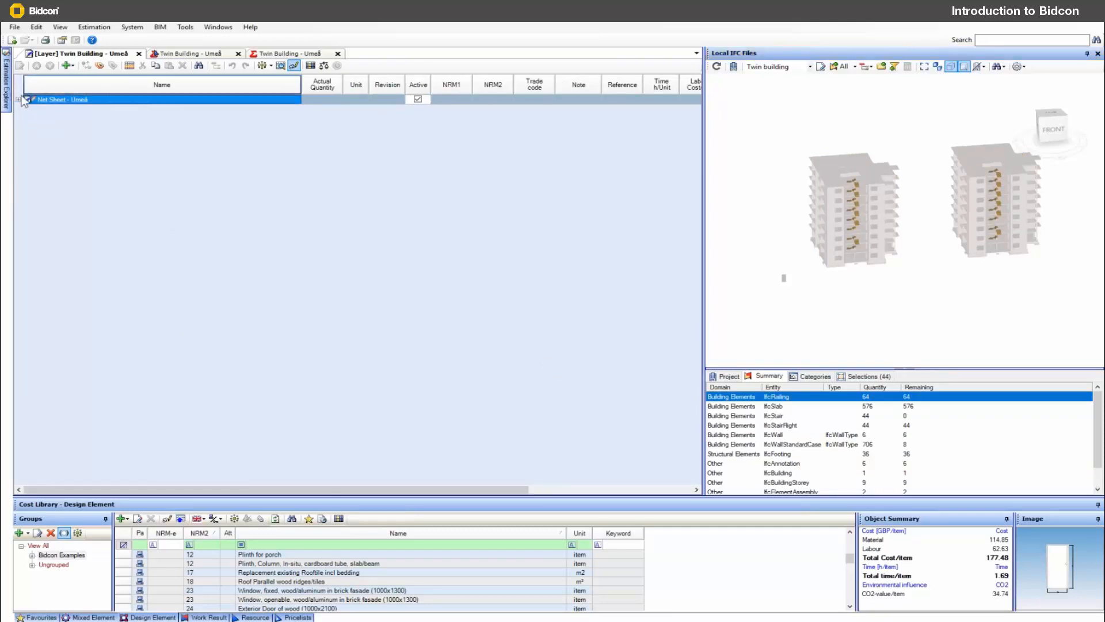
click(18, 100)
click(27, 109)
click(55, 127)
click(36, 127)
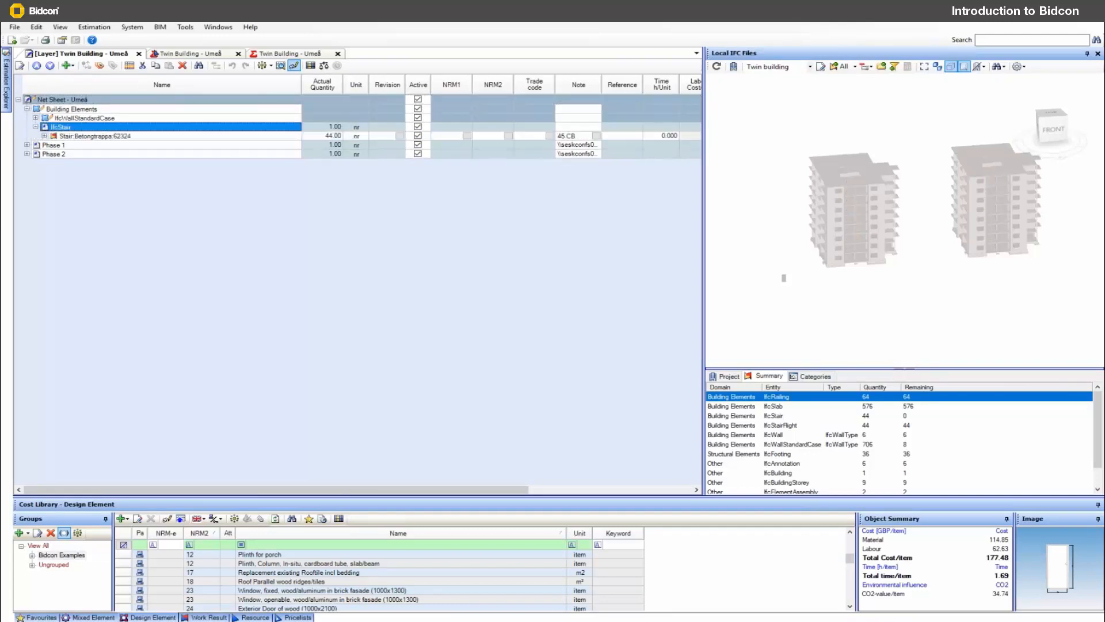
Compare the imported Stair Betongtrappa:62324 item and its quantity with the IfcStair entity in the model summary
click(65, 136)
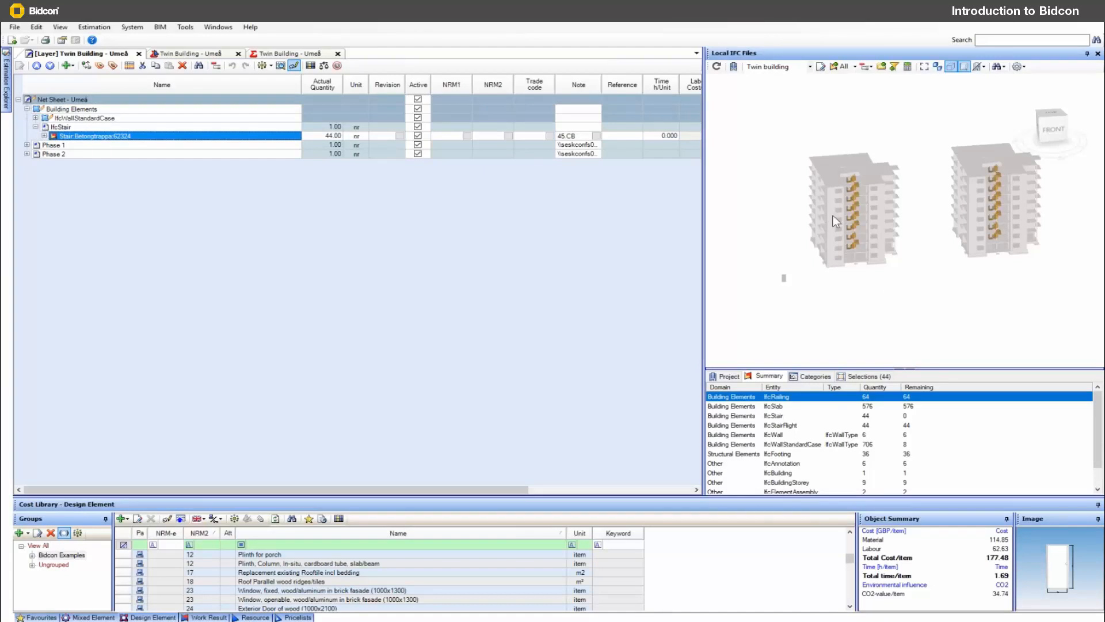
click(74, 127)
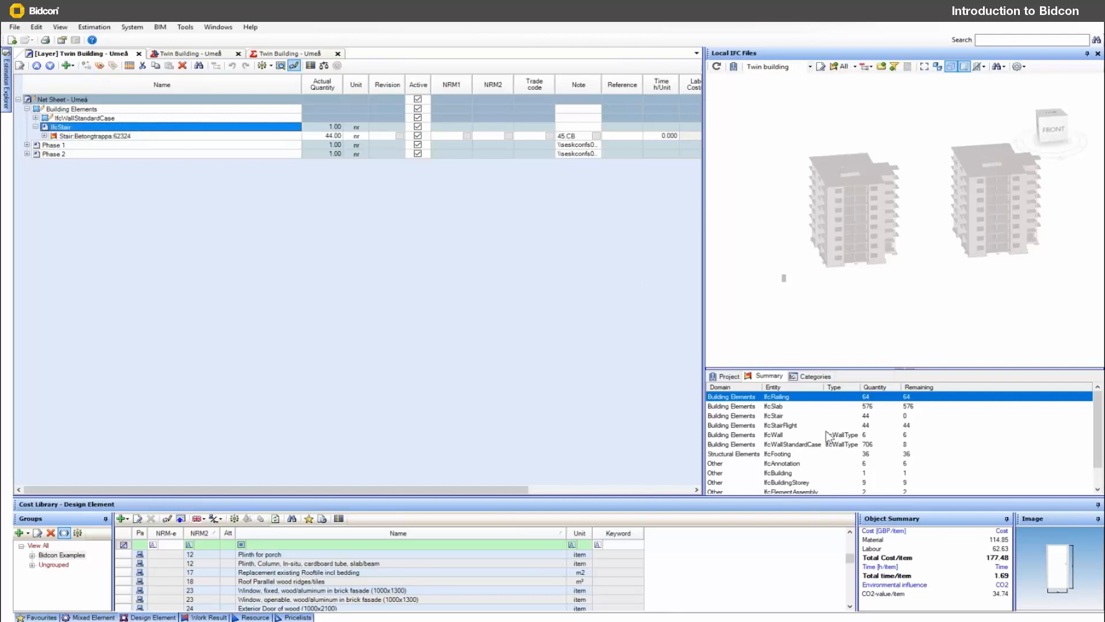
click(773, 416)
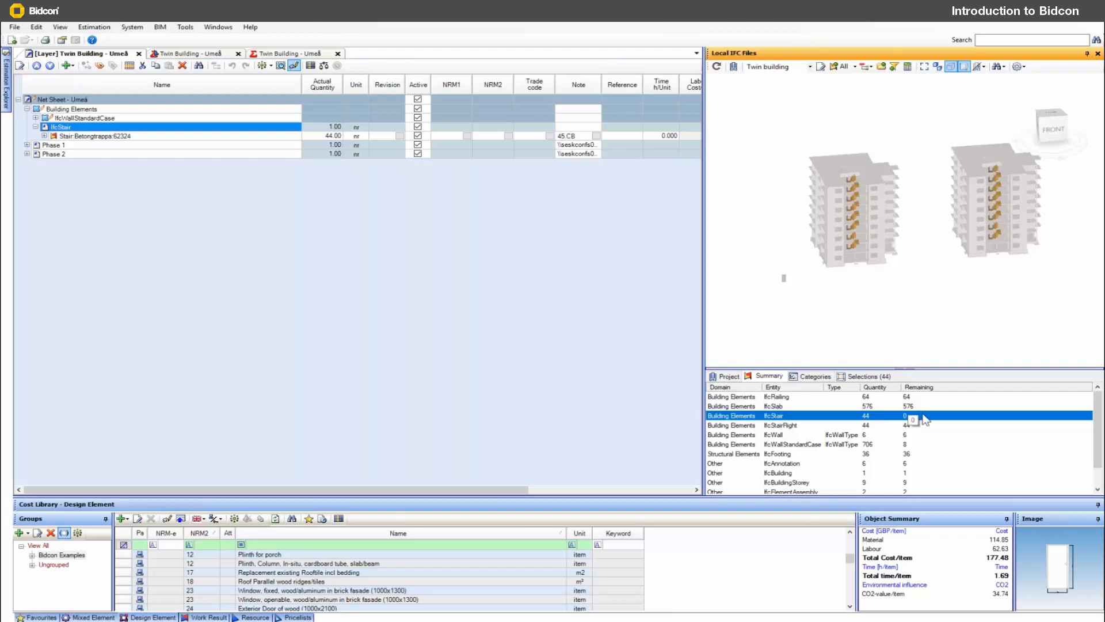
click(333, 138)
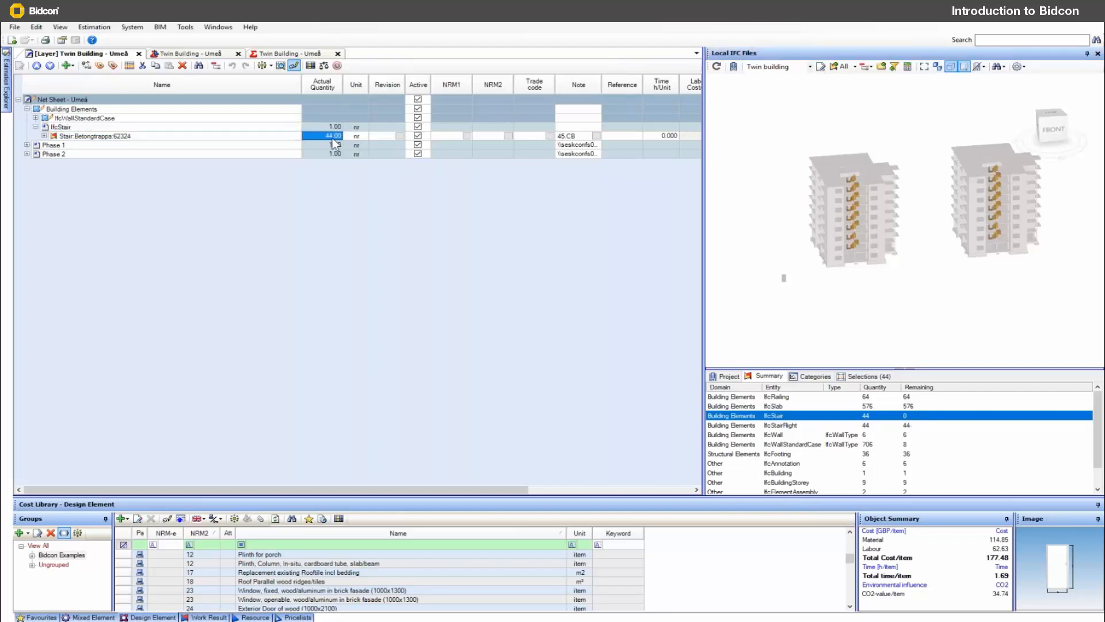
Delete the Stair Betongtrappa:62324 item from the Net Sheet and import the IfcStair entity again
click(169, 137)
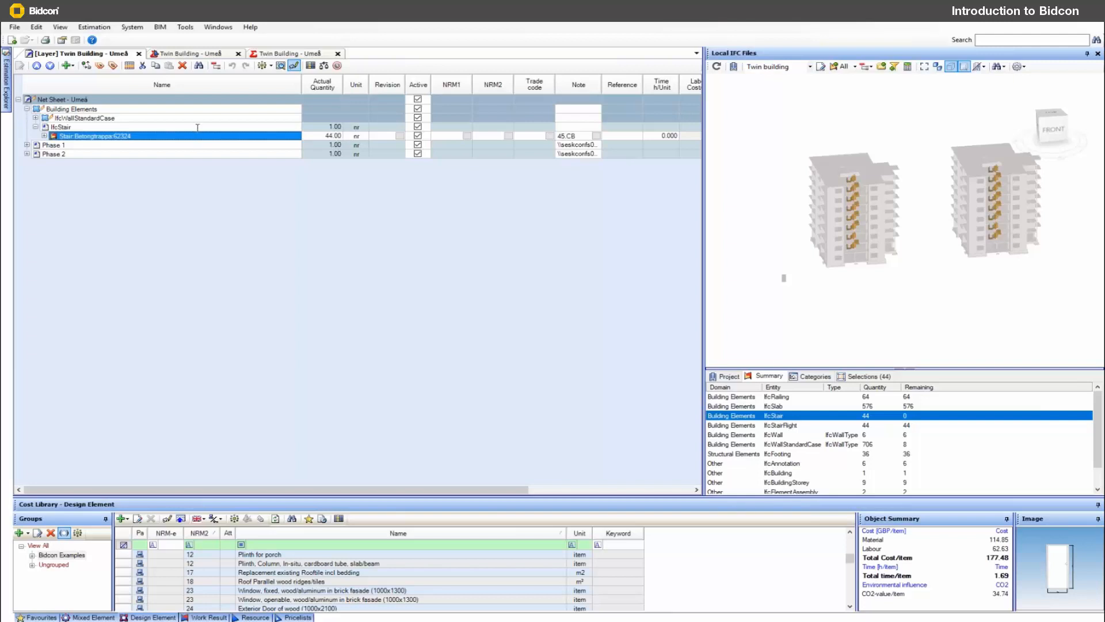
click(183, 65)
click(518, 336)
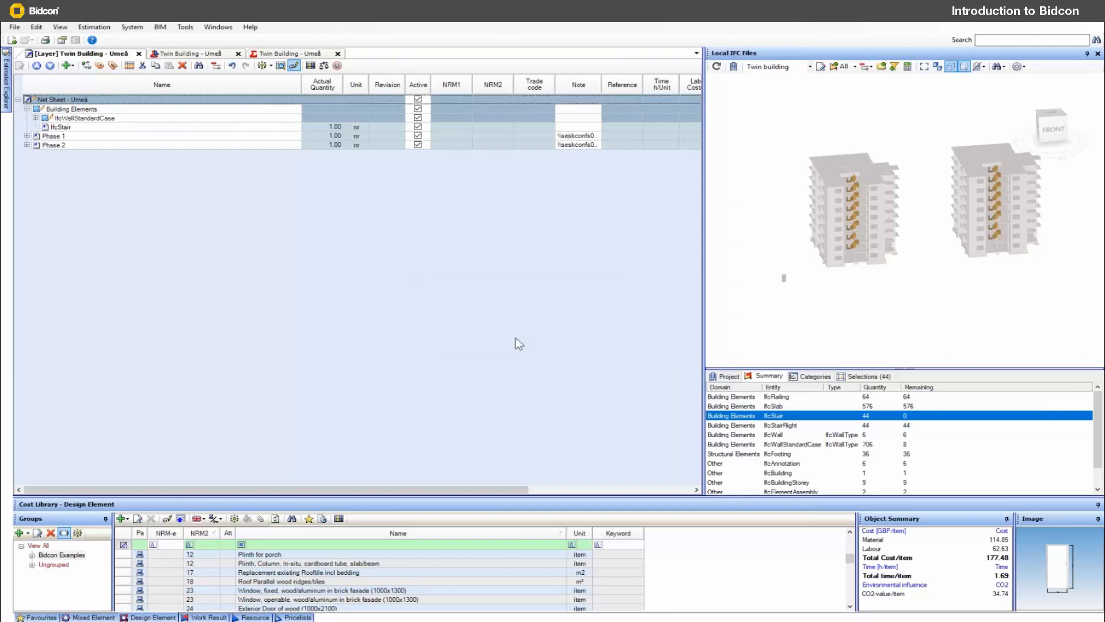
click(737, 415)
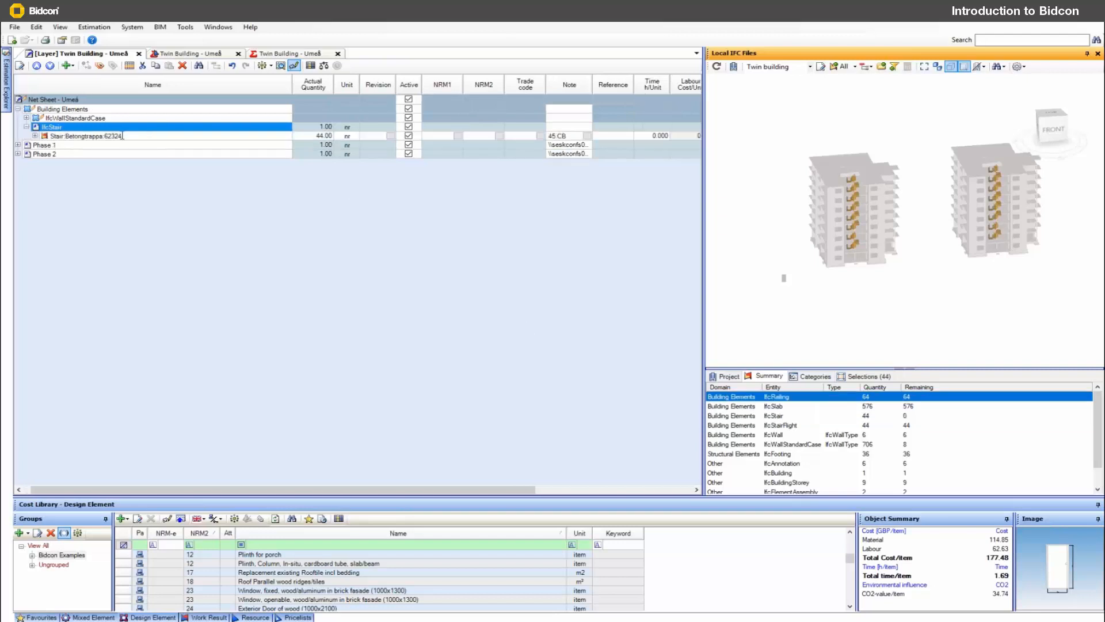
Highlight the re-imported stair item in the model and check the remaining quantity of IfcStair
click(120, 135)
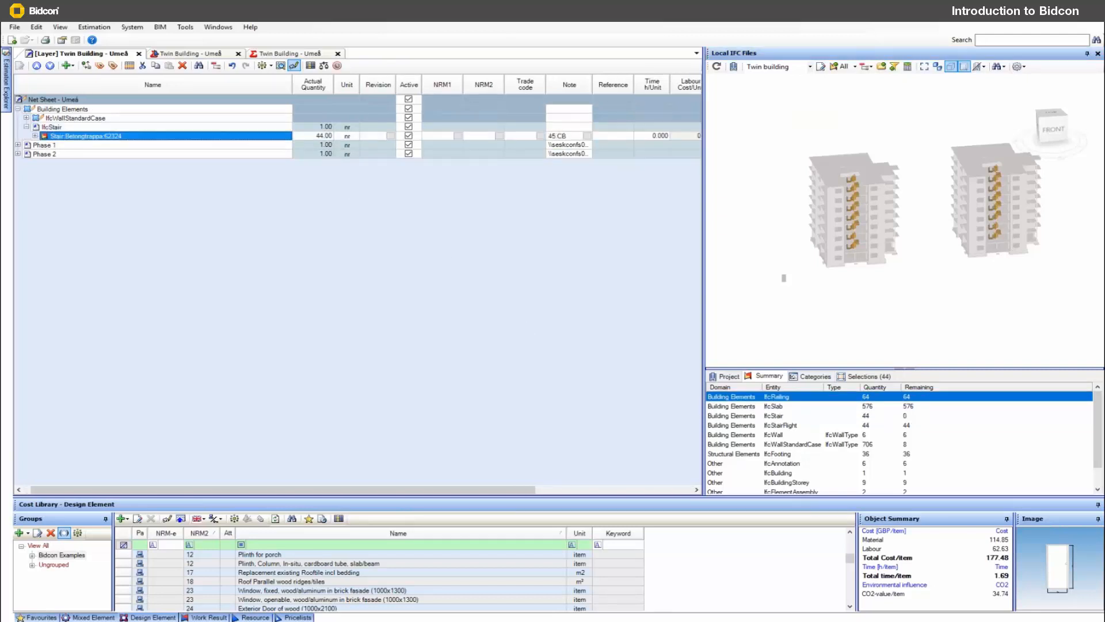
click(914, 415)
click(859, 417)
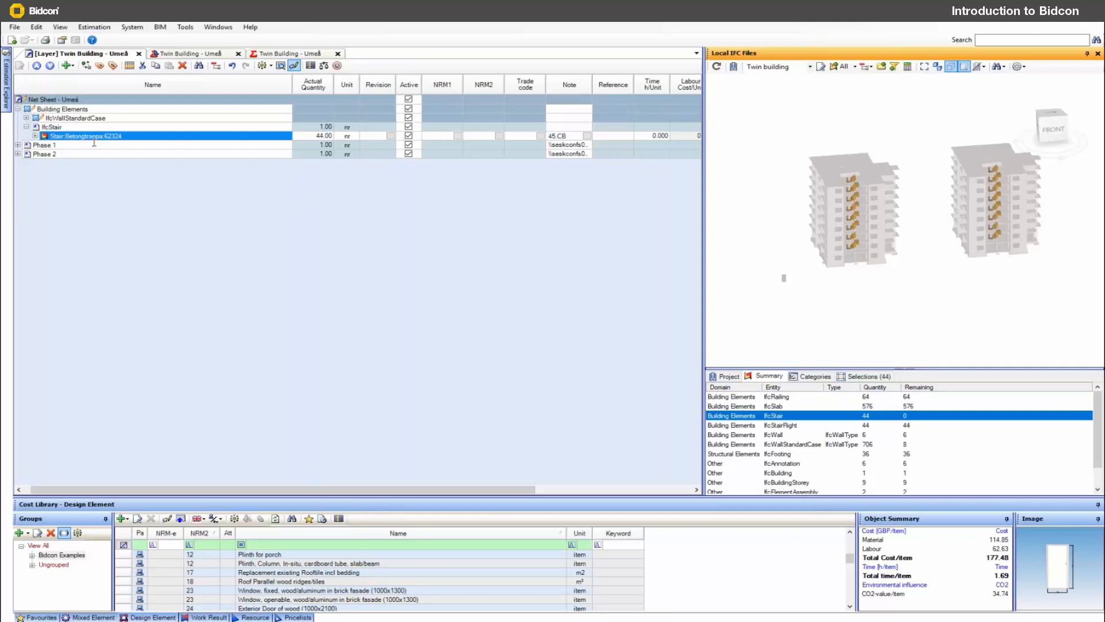
Expand IfcWallStandardCase and IfcWallType, and examine where each item from External wall, Facingbrick layer to Basic Wall:PREFABPELARE sits in the model
click(27, 118)
click(27, 118)
click(27, 118)
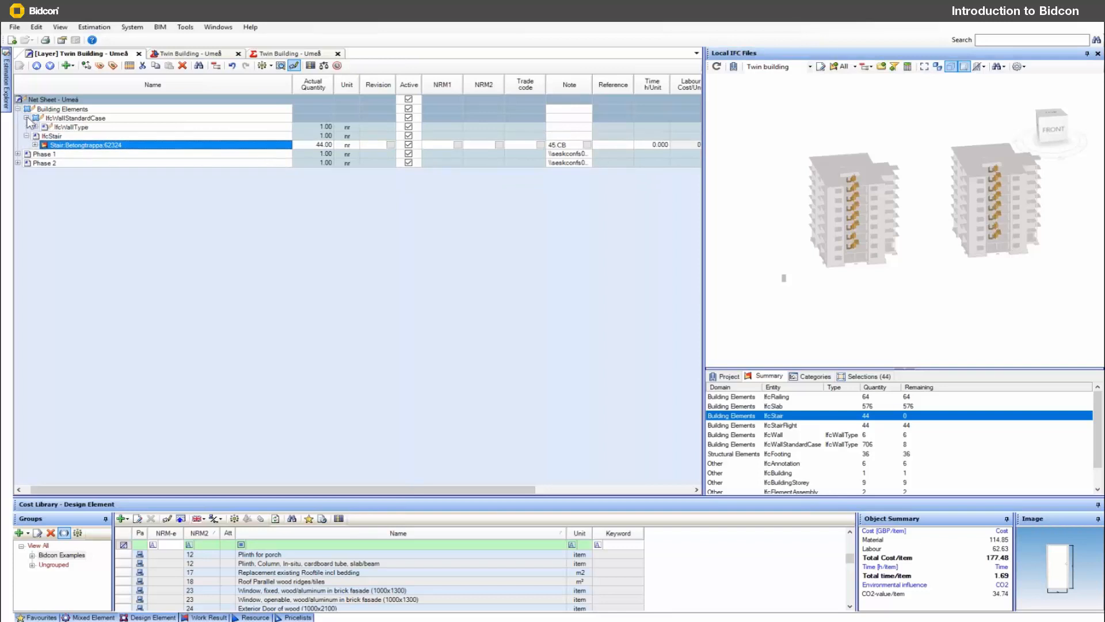
click(35, 127)
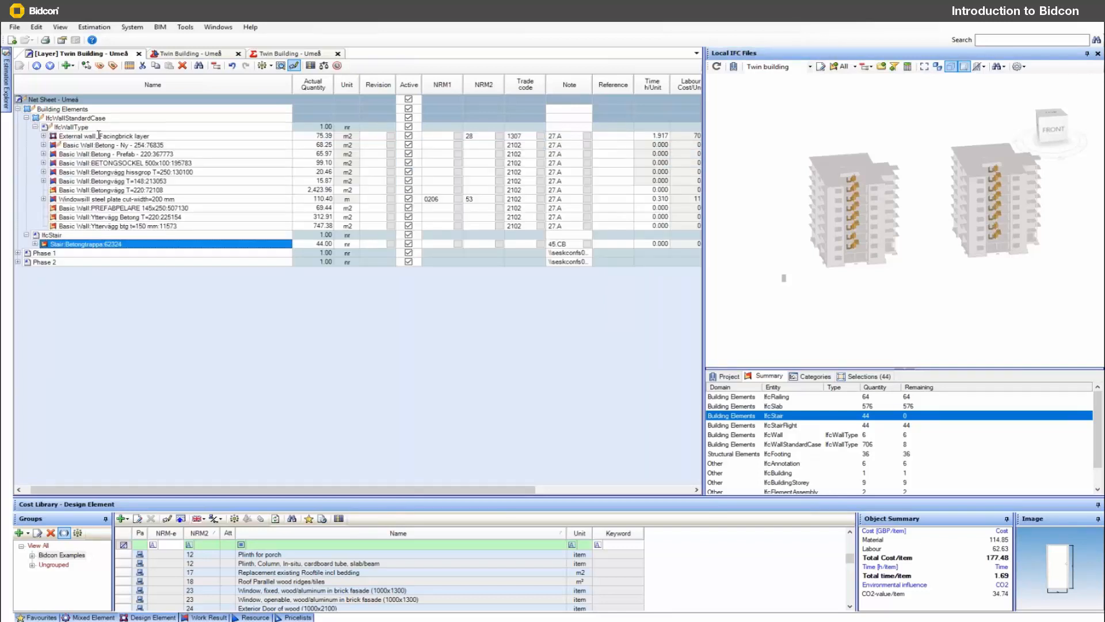
click(99, 135)
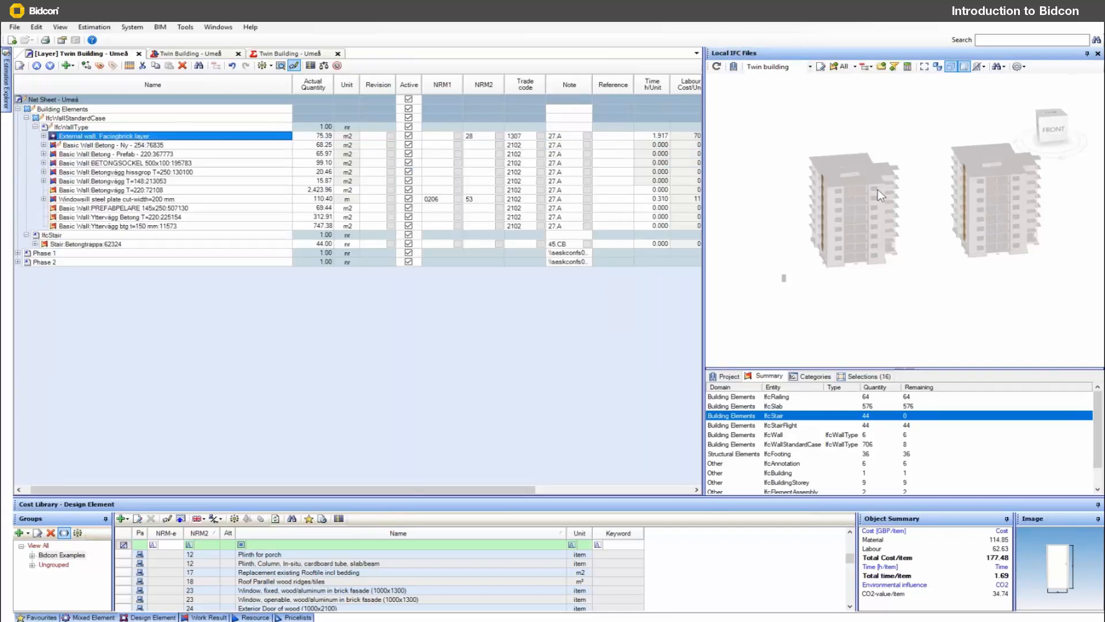
click(140, 145)
click(140, 154)
click(139, 163)
click(133, 172)
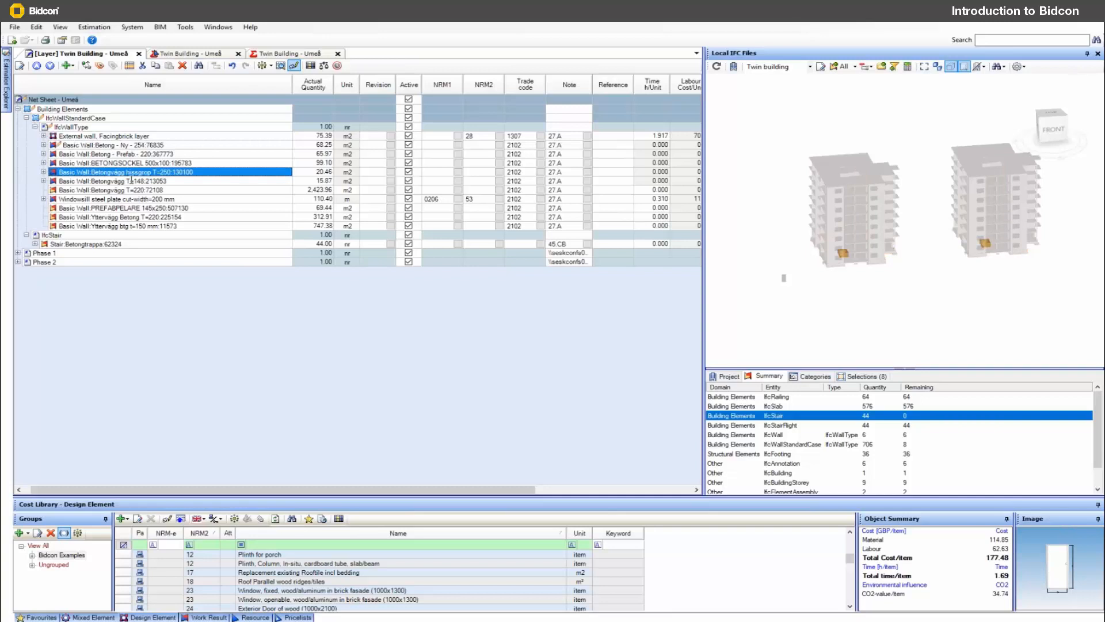
click(131, 181)
click(129, 189)
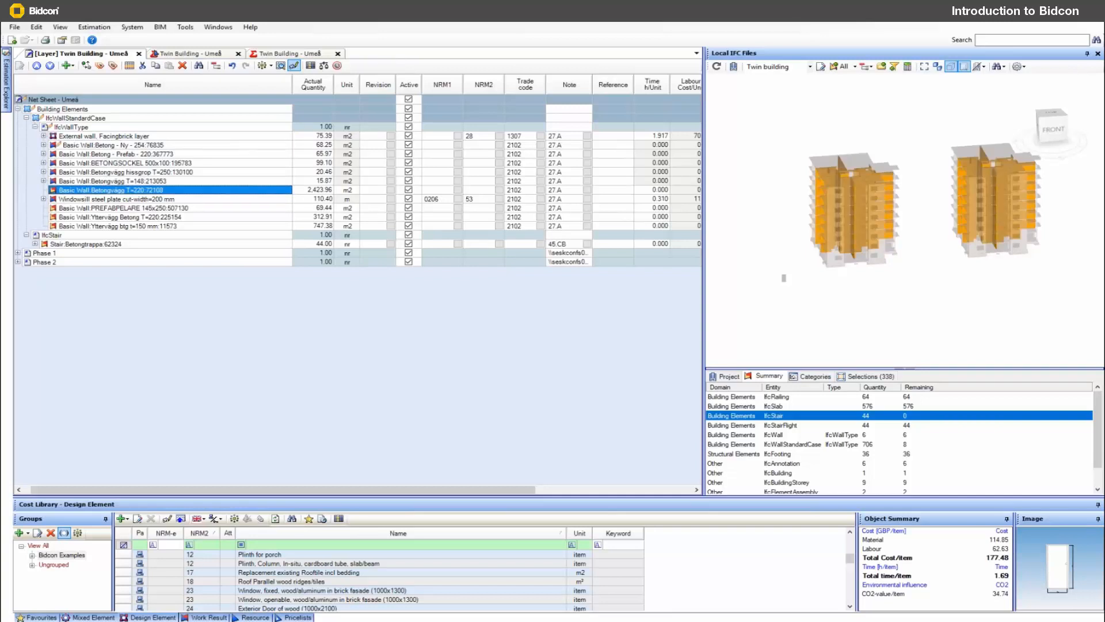
click(131, 199)
click(131, 208)
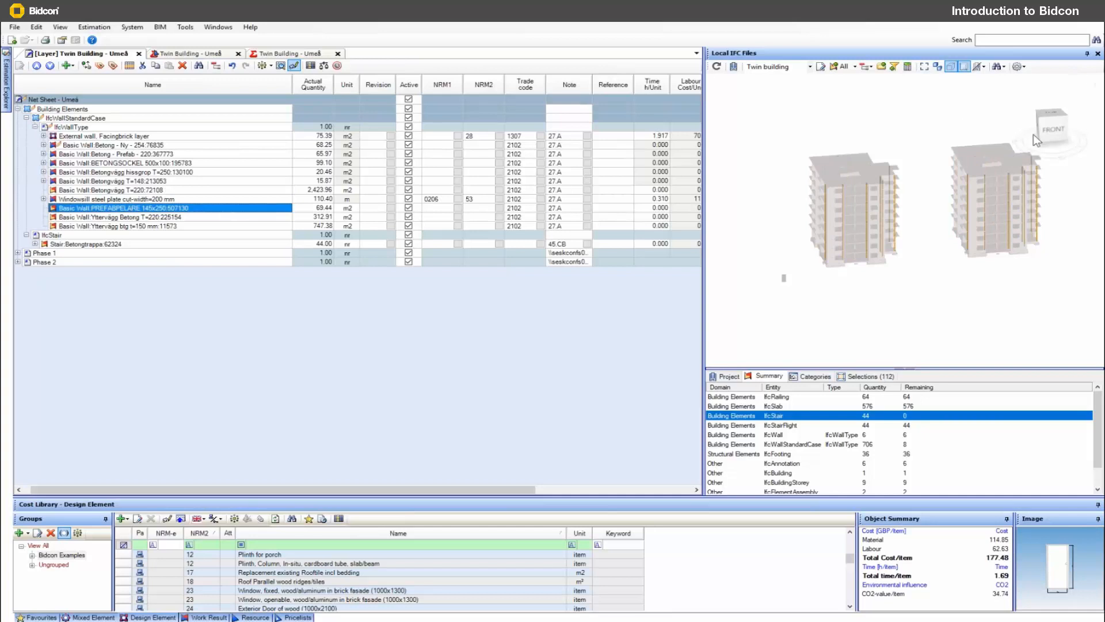
Switch the model to the front view and hide all objects already imported into the estimate
click(1057, 138)
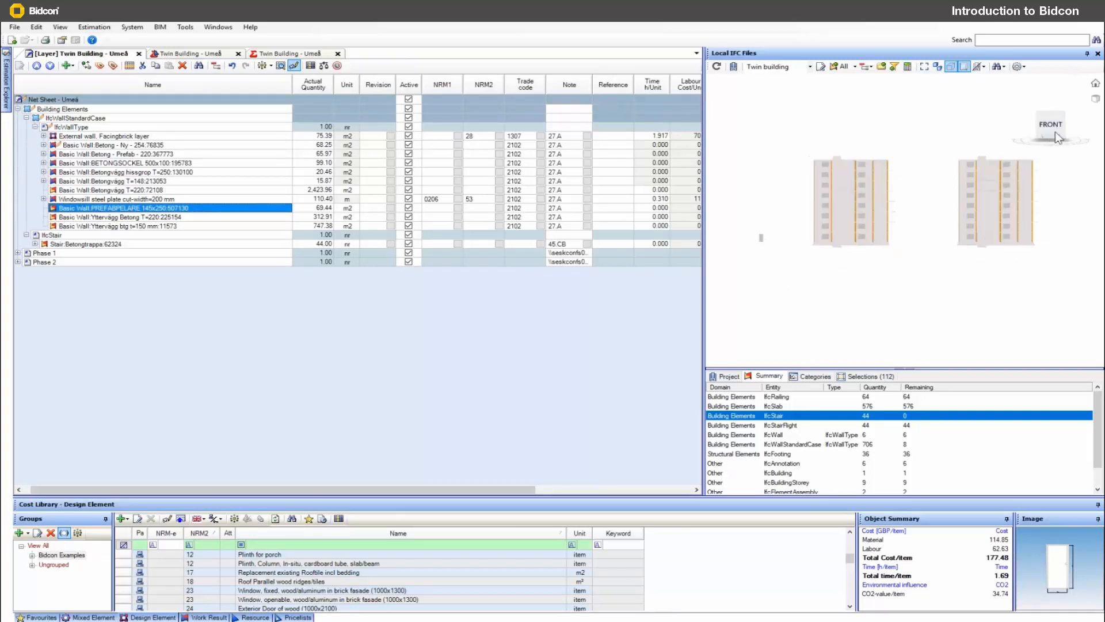
click(985, 67)
click(988, 70)
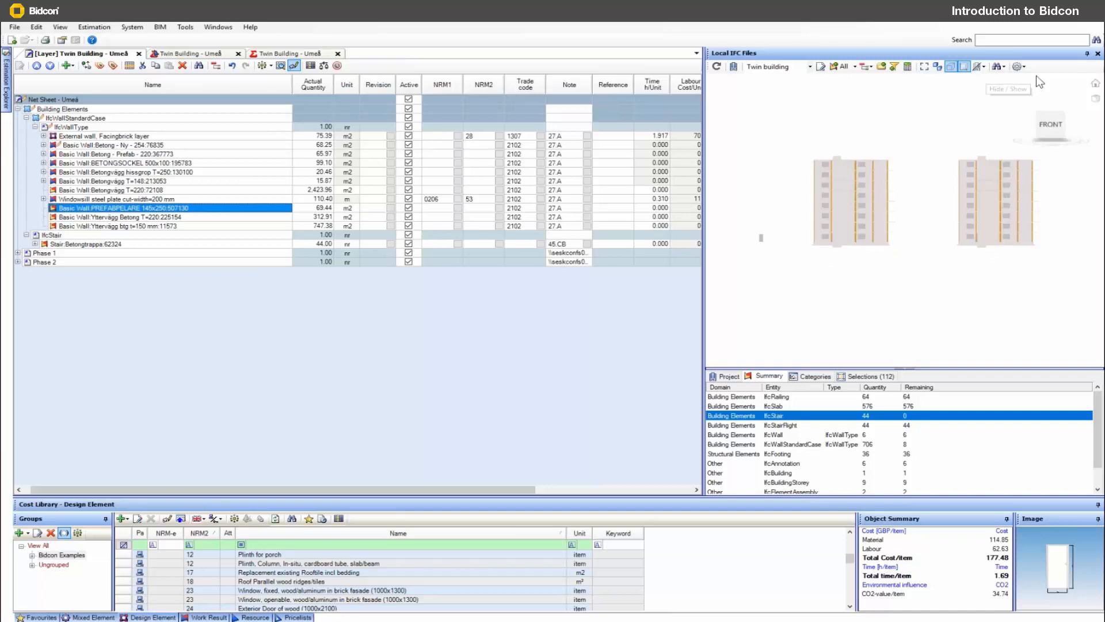
click(987, 68)
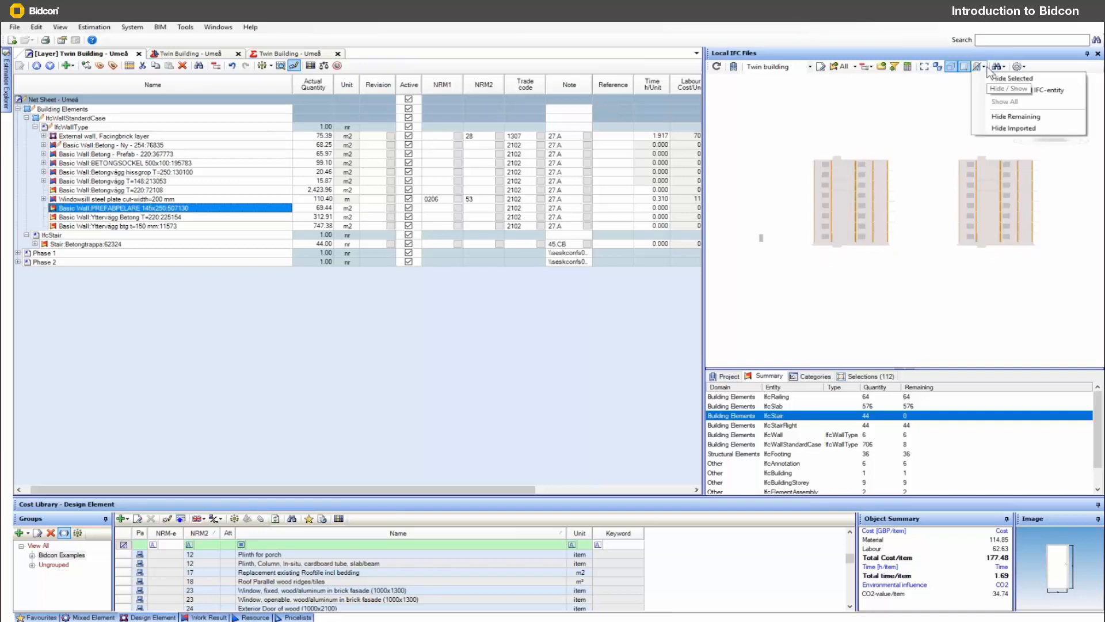
click(1002, 128)
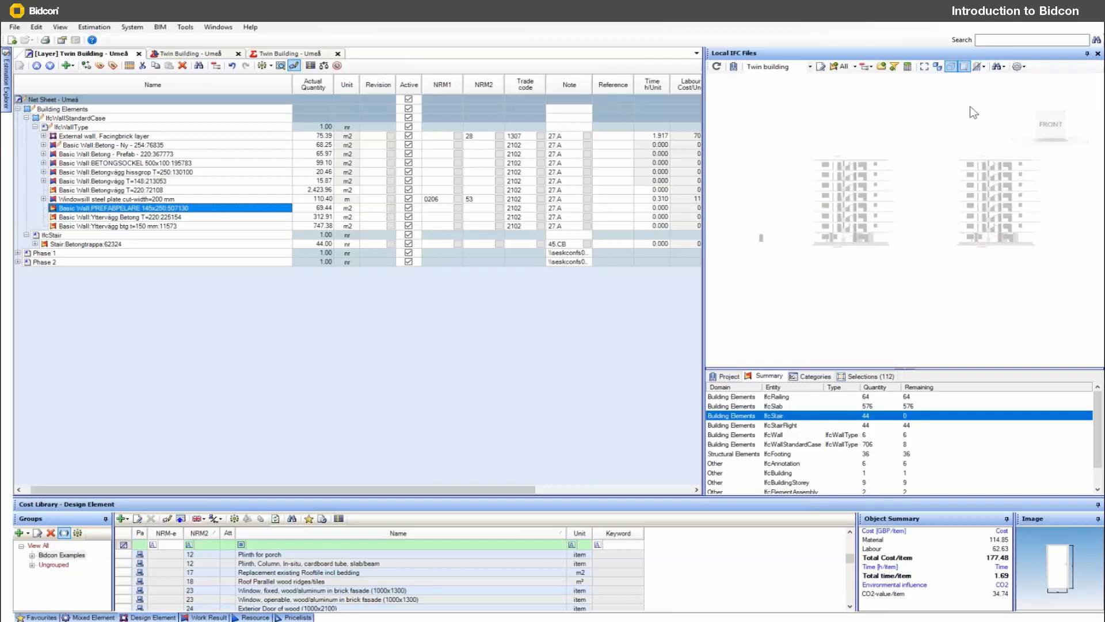
Inspect the model from behind and above with Transparent Mode off and on, and check the selected objects before returning to the entity summary
click(952, 68)
drag(913, 111, 940, 100)
click(951, 67)
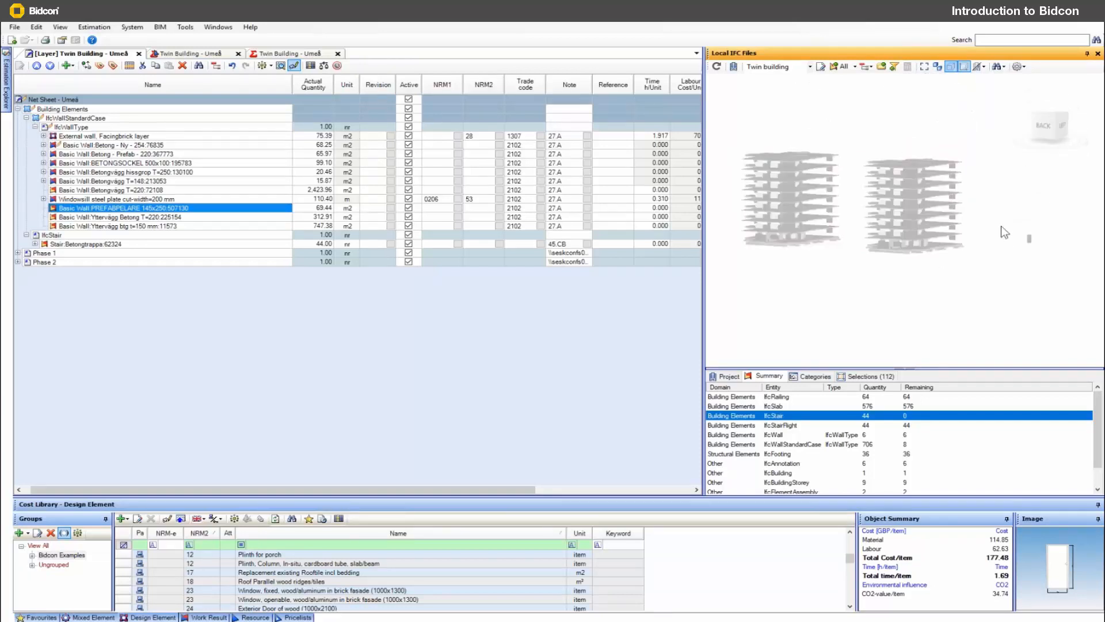
mouse_move(1004, 235)
mouse_down()
mouse_move(1014, 234)
mouse_move(1000, 228)
mouse_move(1002, 182)
mouse_up()
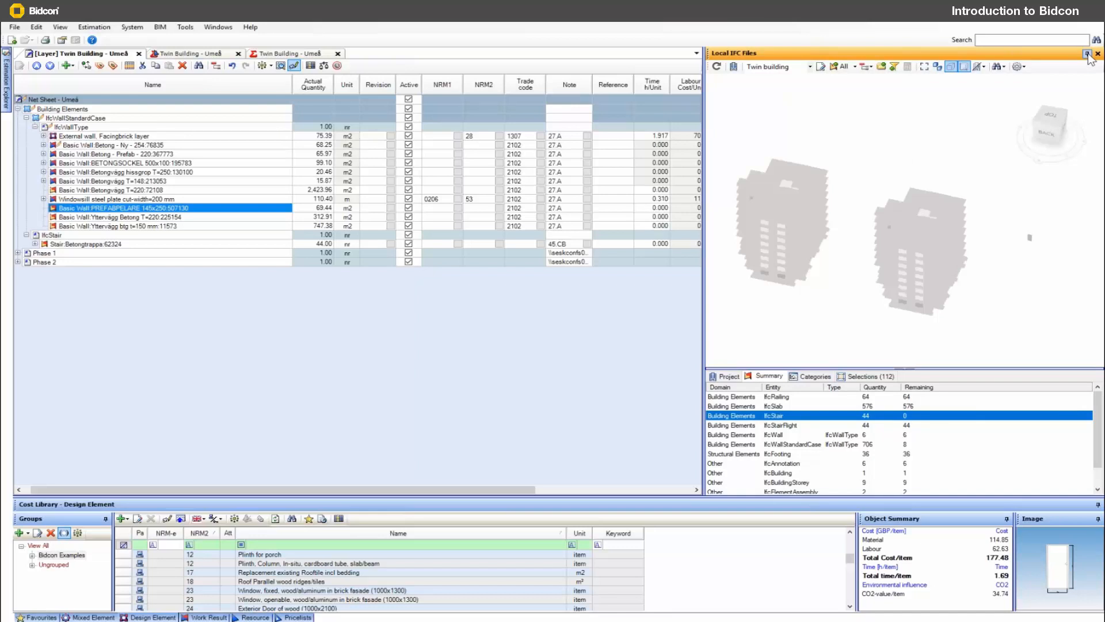
click(862, 377)
click(768, 378)
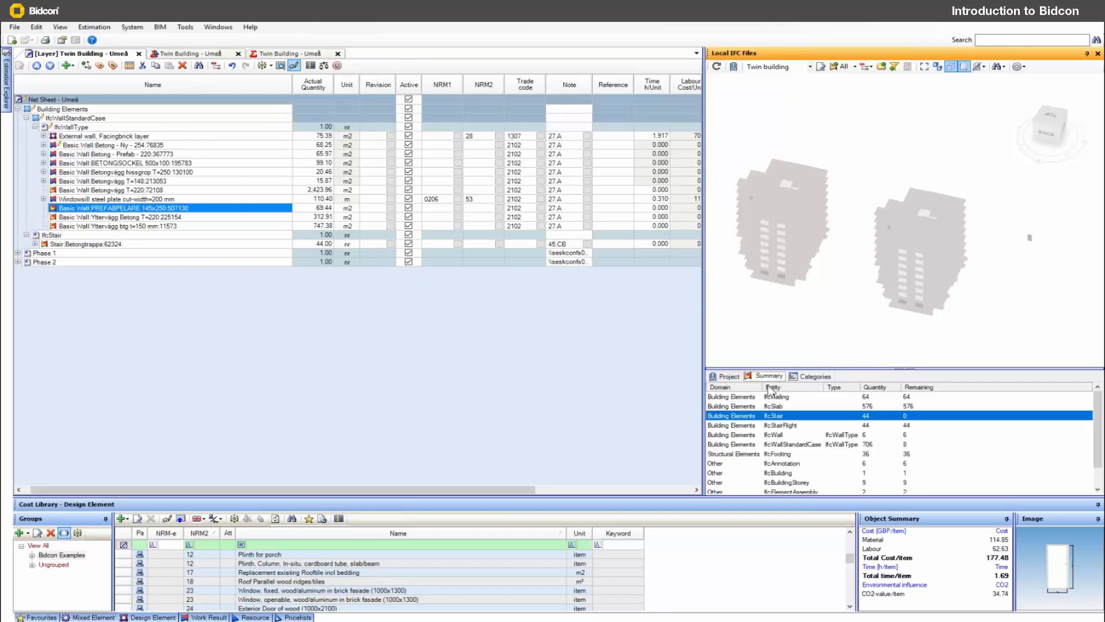
Select all IfcStairFlight objects, list the selection, and open the attributes of stair flight Stair:Betongtrappa:159176:1
click(774, 426)
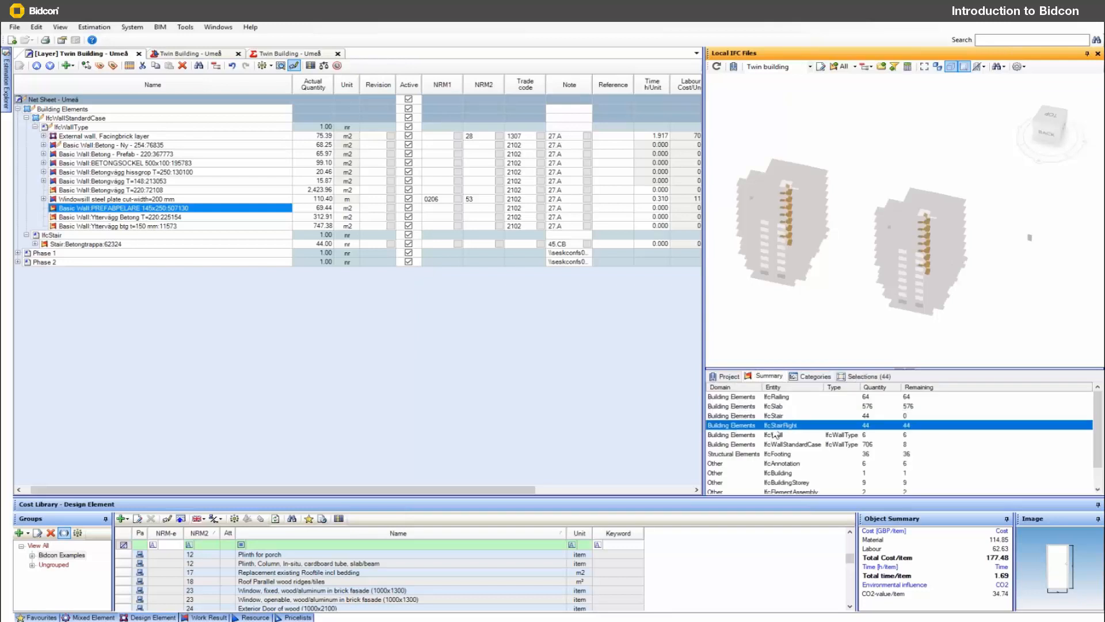
click(859, 375)
click(714, 420)
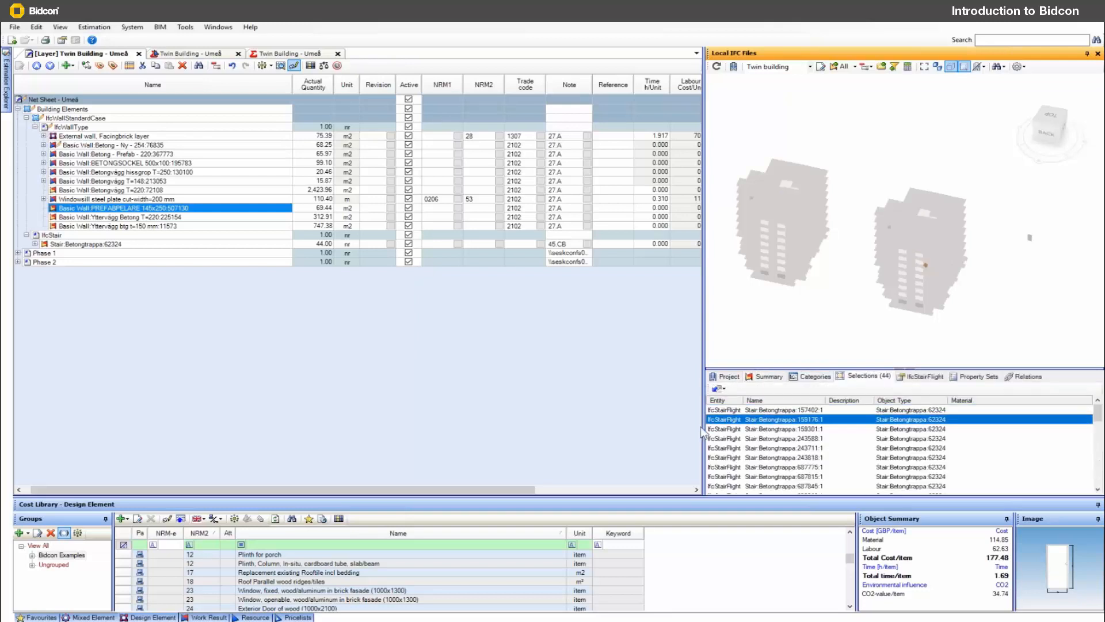
drag(703, 435, 663, 435)
double_click(688, 416)
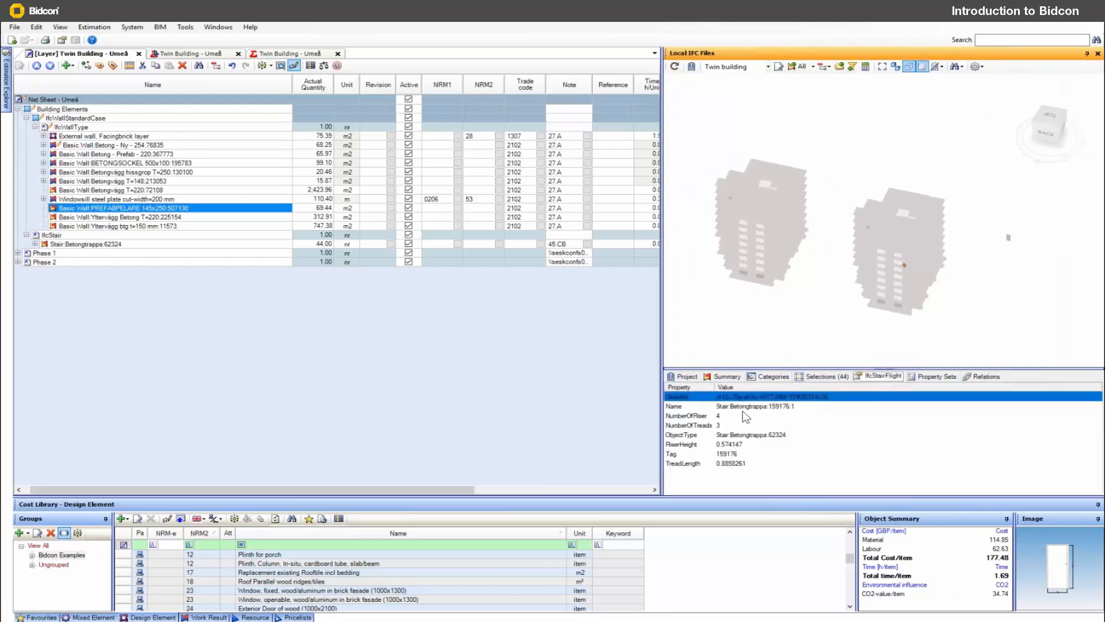
Examine the quantities in the stair flight's property sets and open Pset_StairFlightCommon
click(934, 378)
click(779, 425)
click(780, 444)
click(778, 463)
click(776, 472)
click(695, 394)
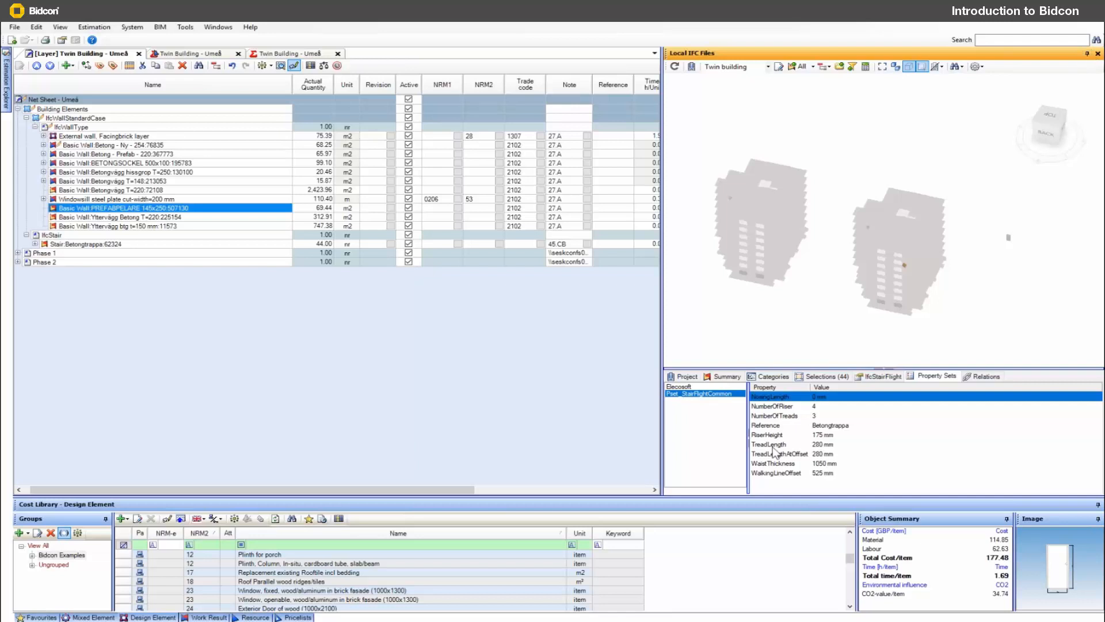
Check the stair flight's areas, perimeters and volumes in the Elecosoft property set, and hide the IFC model view
click(685, 387)
click(770, 445)
click(767, 463)
scroll(769, 464, down, 2)
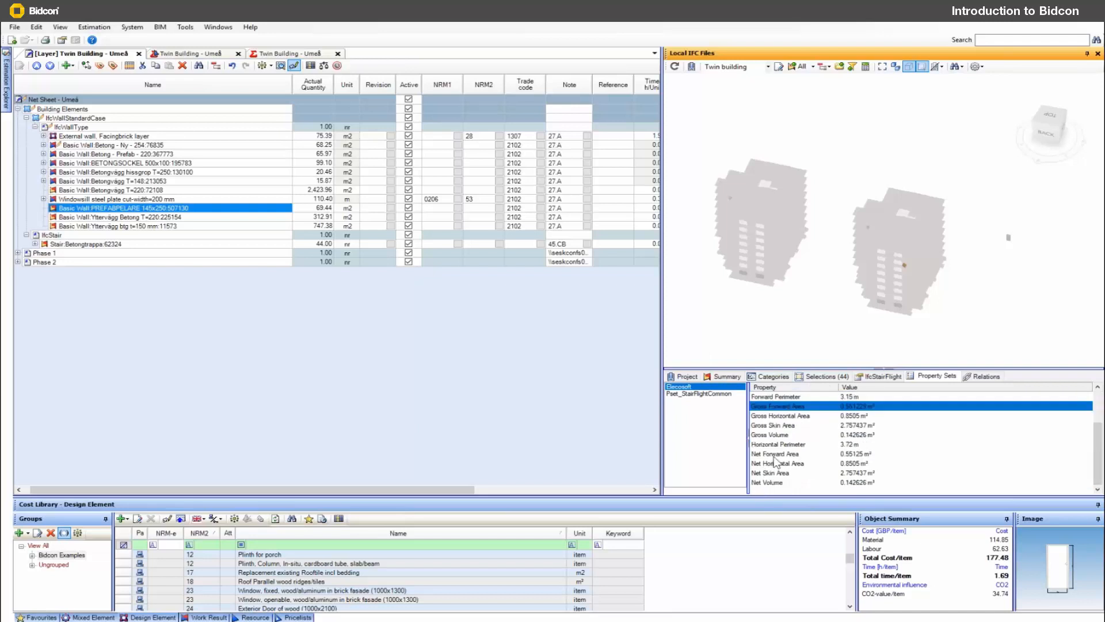
click(1087, 55)
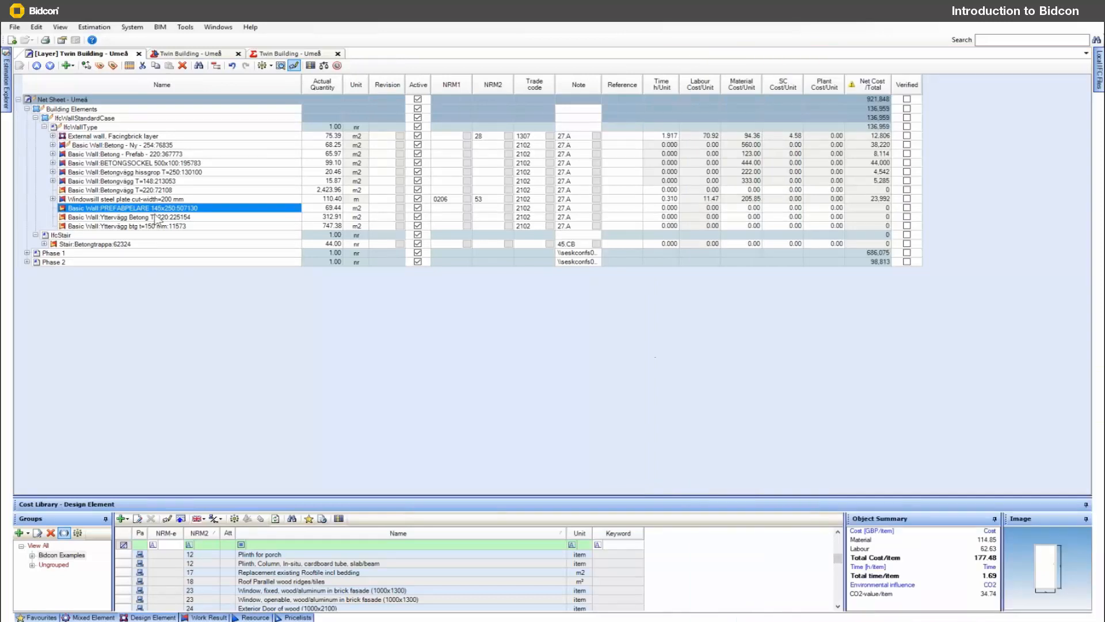
Begin assigning a cost library cost to Basic Wall:Betongvägg T=220:72108, filtering the Design Elements by name for "wall"
click(104, 136)
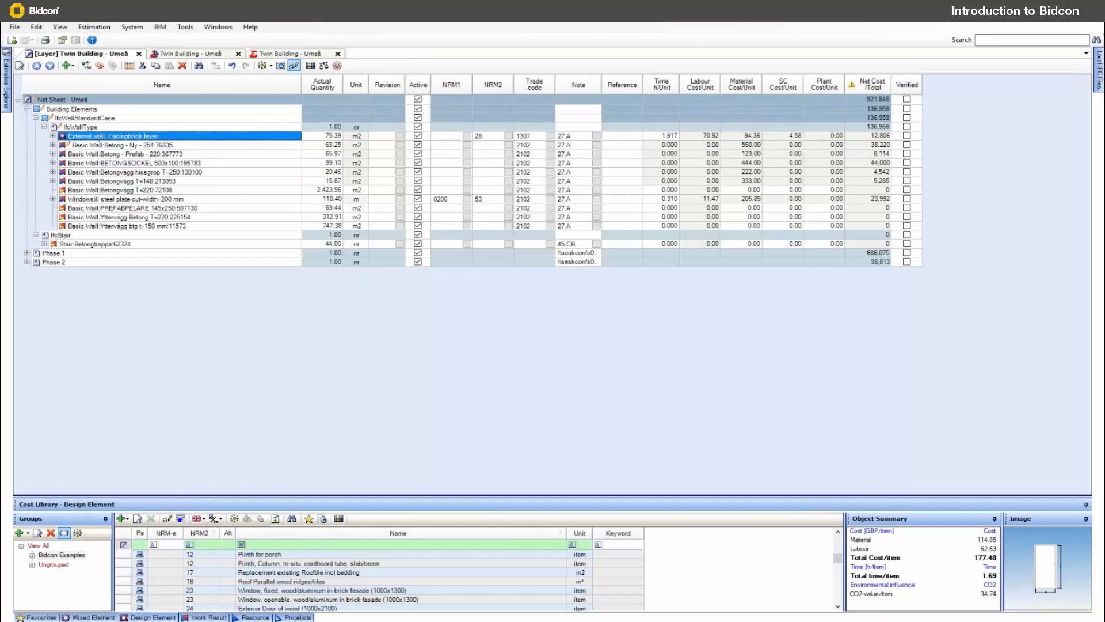
click(94, 190)
right_click(93, 189)
click(114, 310)
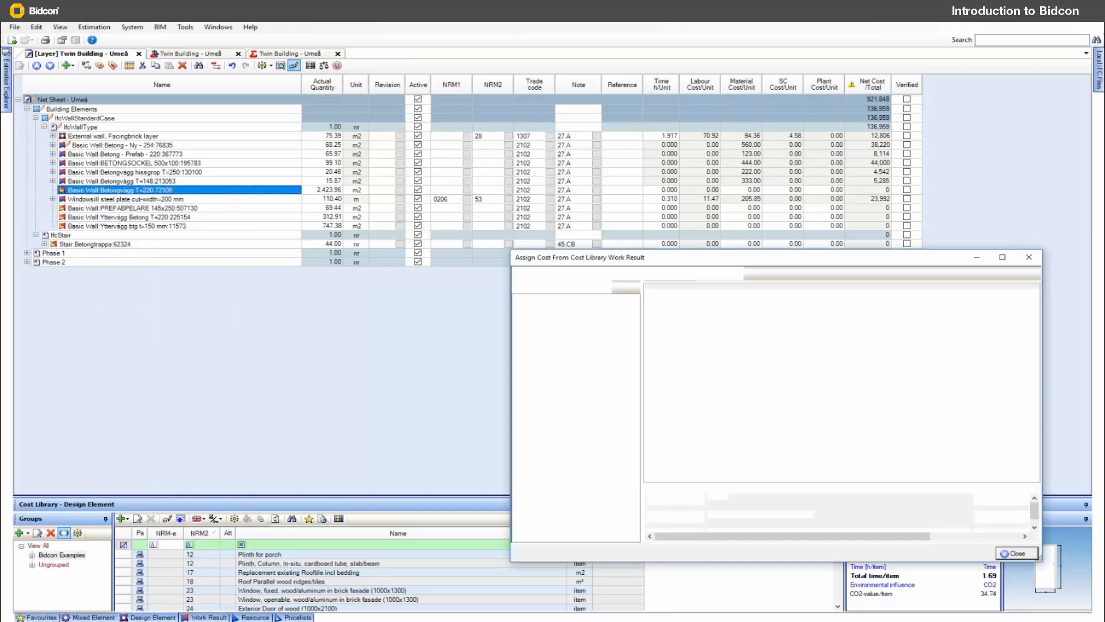
click(569, 287)
click(550, 298)
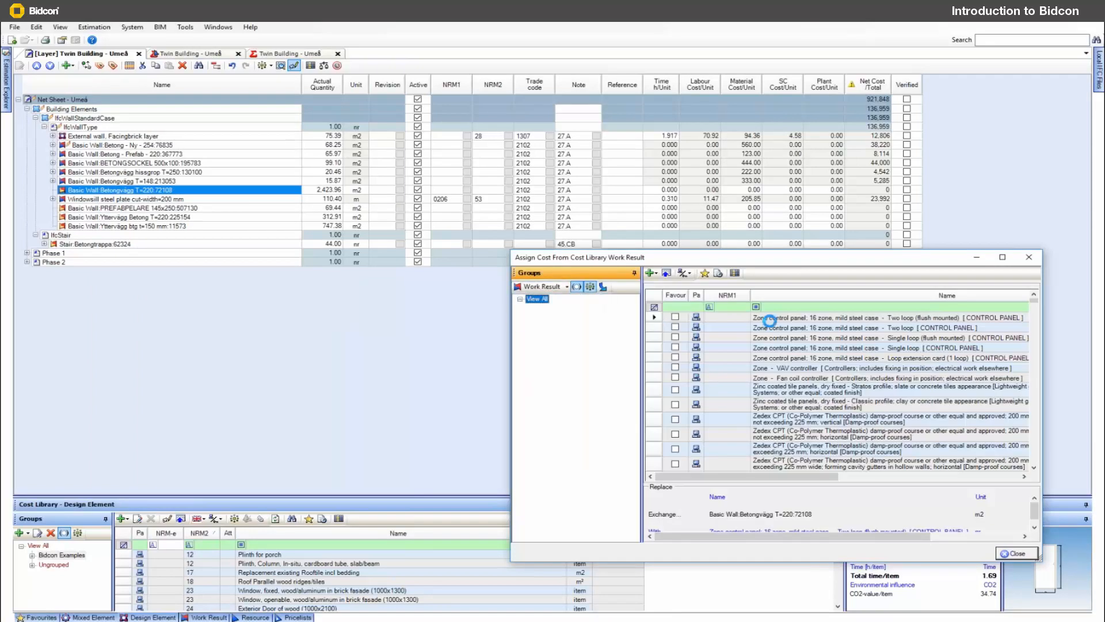
click(776, 306)
text(wall)
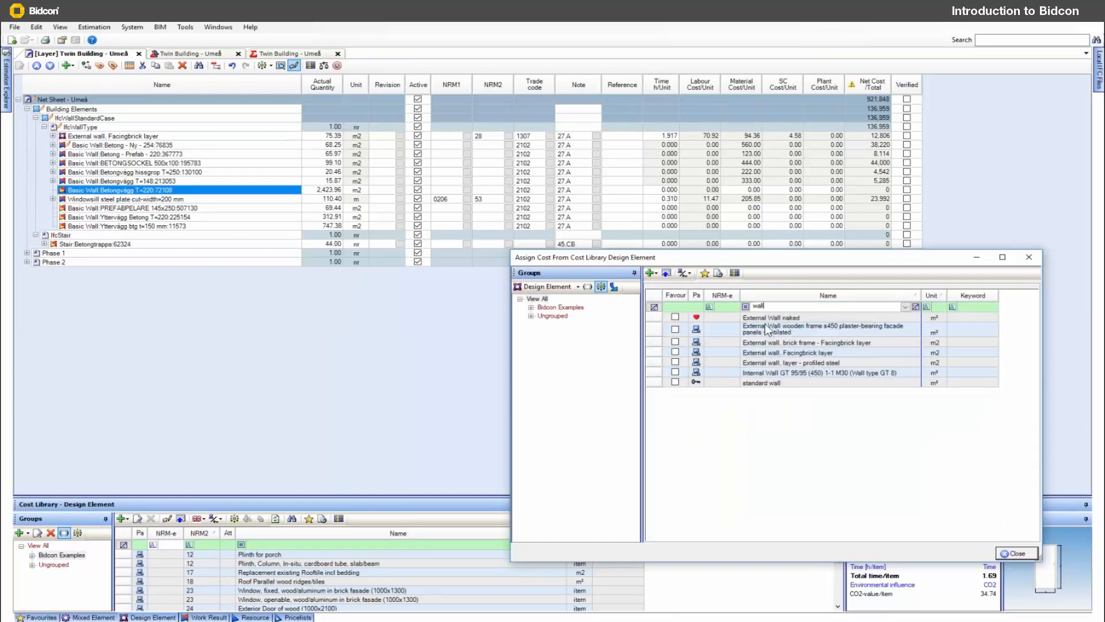
Replace the wall item with the design element External Wall wooden frame s450 plaster-bearing facade panels ventilated
click(761, 328)
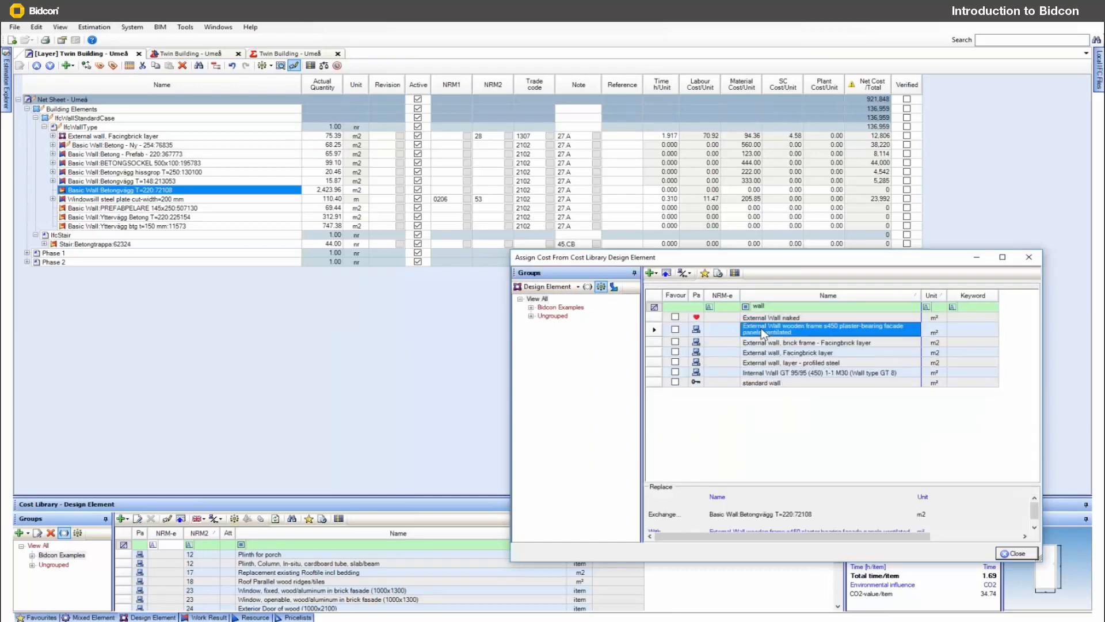
click(666, 274)
click(546, 361)
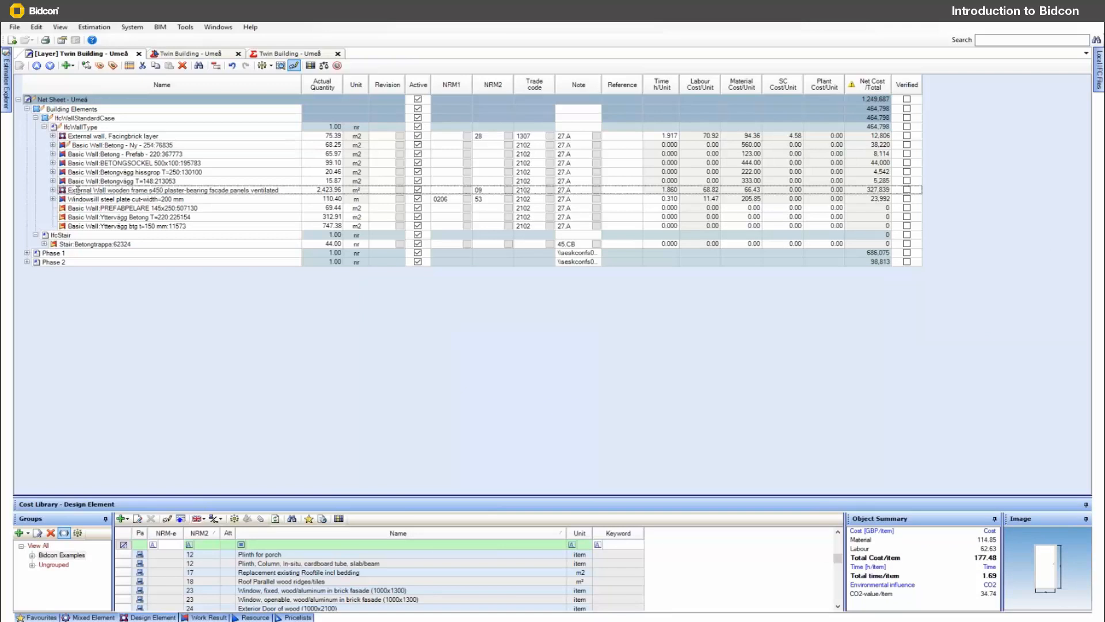
Expand the wooden frame external wall and examine its first work results, including thin plaster, facade board and timber nail battens
click(77, 189)
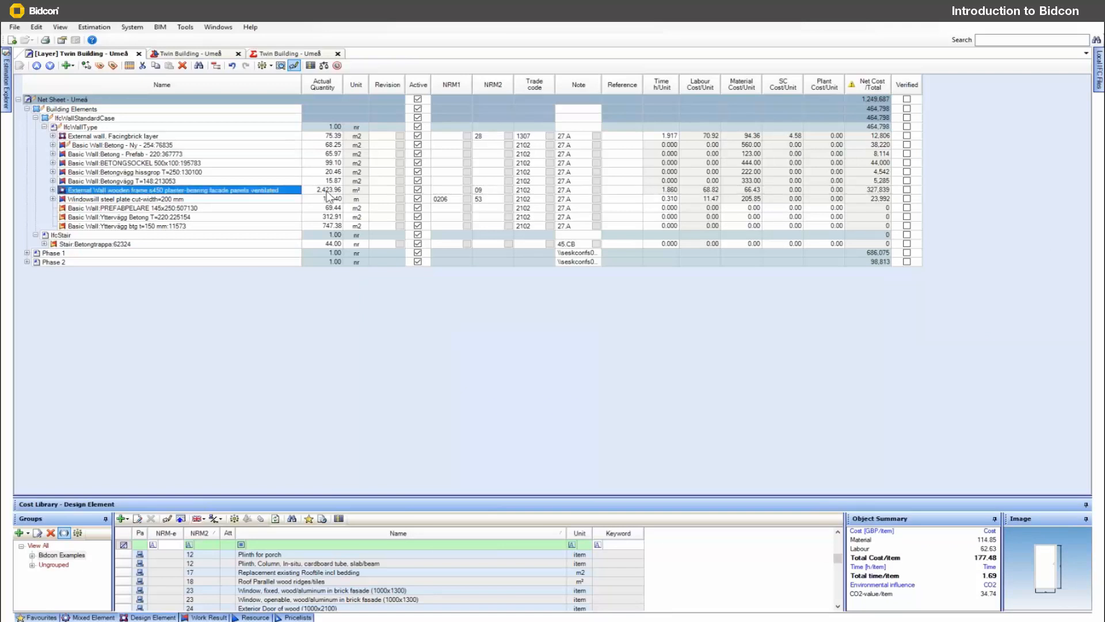
click(53, 189)
click(235, 212)
click(234, 222)
click(232, 232)
Deactivate Insulation disc timberframe 450 kl 0,037 th=170mm in the wooden frame external wall, save the edit and collapse the wall's rows
click(190, 190)
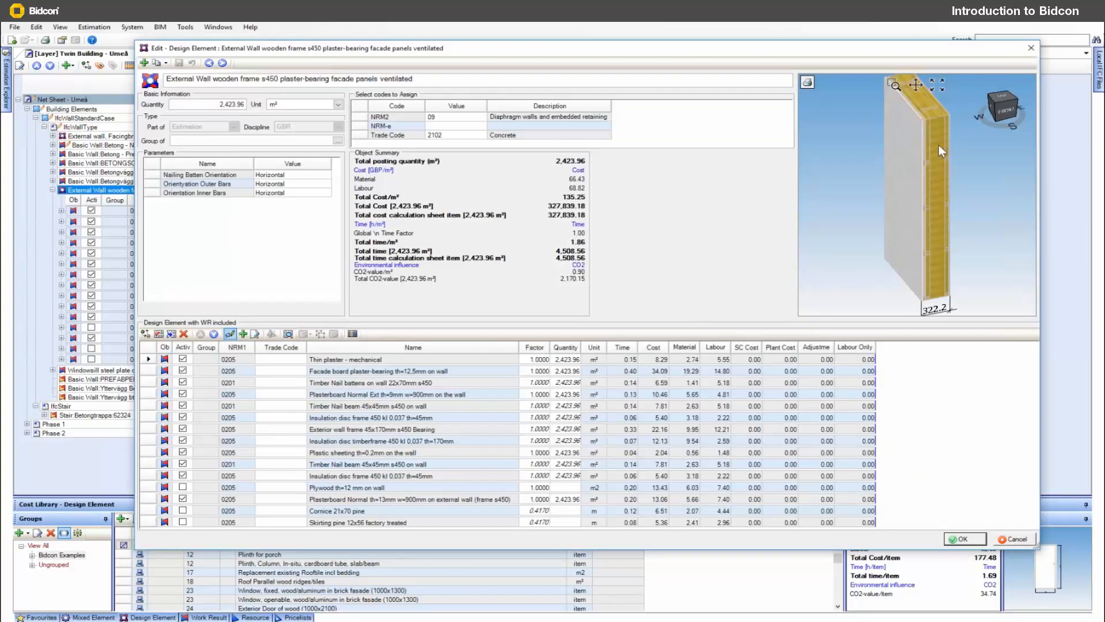
click(938, 144)
click(183, 441)
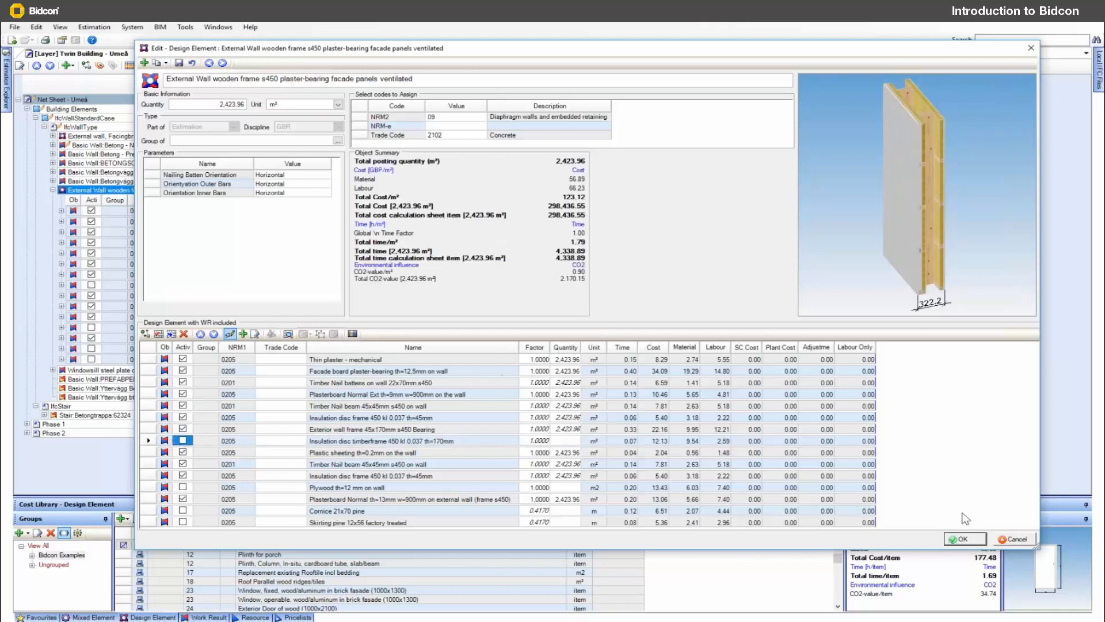
click(961, 538)
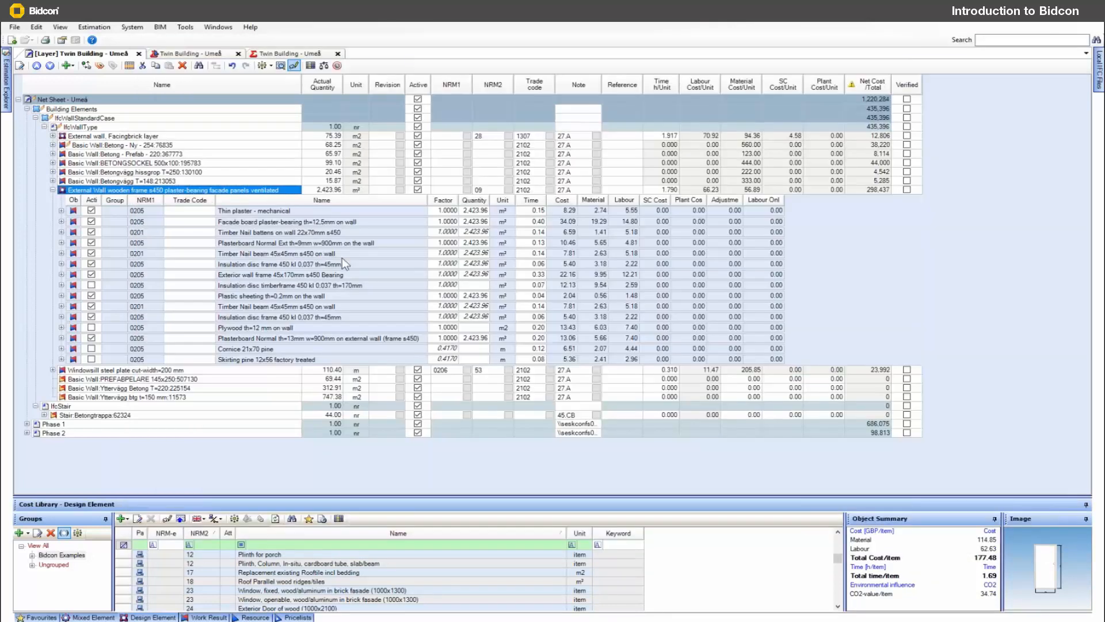
click(52, 190)
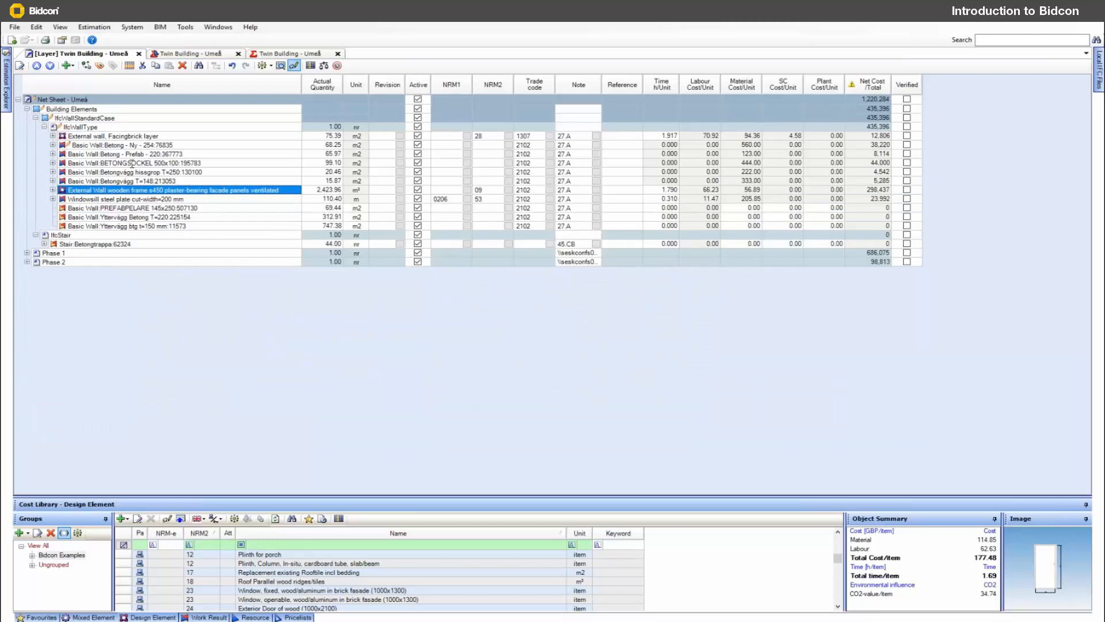
Review the quantity, labour, material and SC unit costs, and net total of External wall, Facingbrick layer
click(97, 136)
click(867, 137)
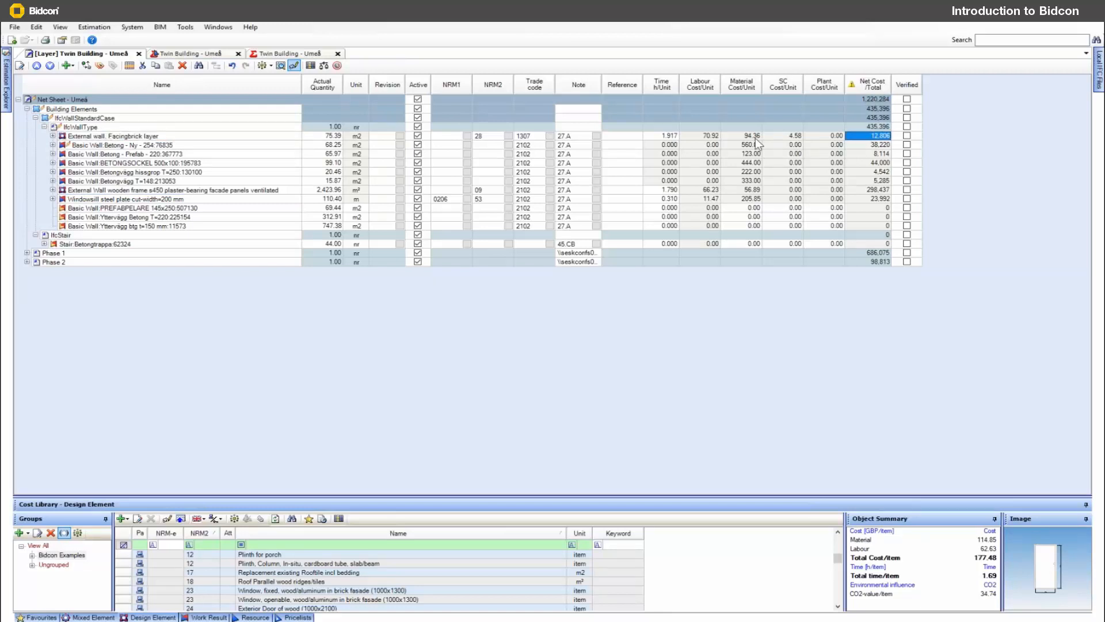
click(705, 137)
click(737, 137)
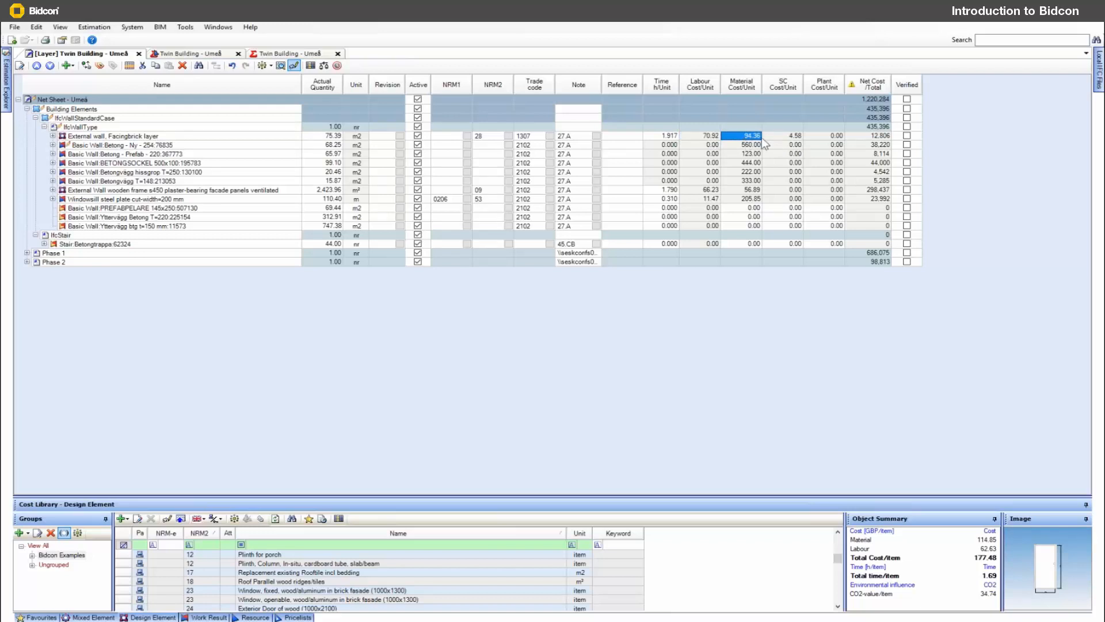
click(782, 138)
click(330, 138)
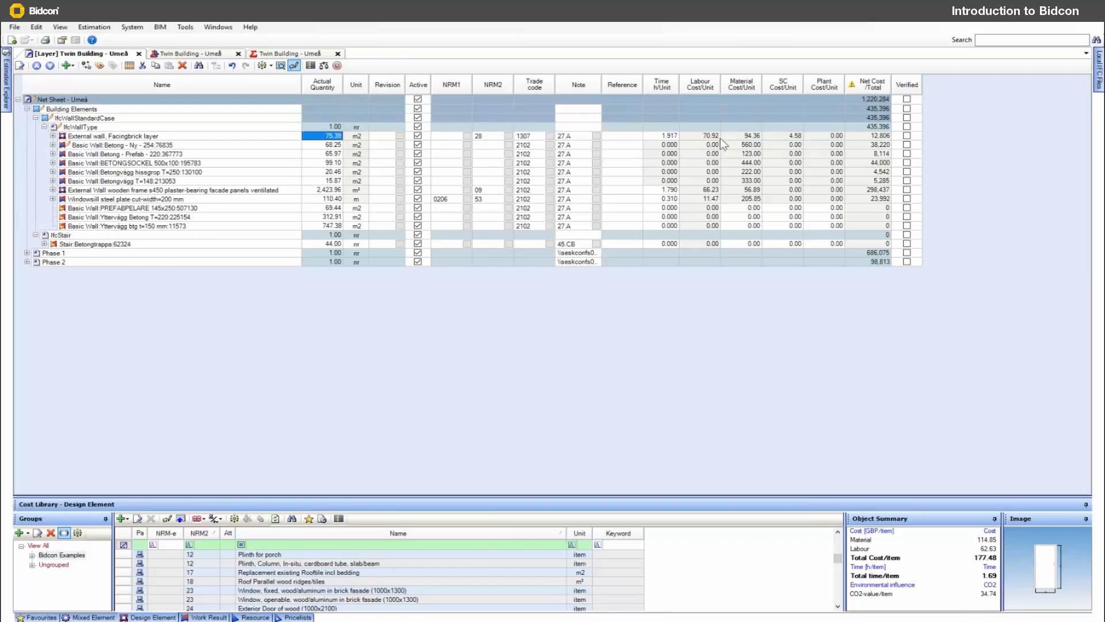
click(873, 139)
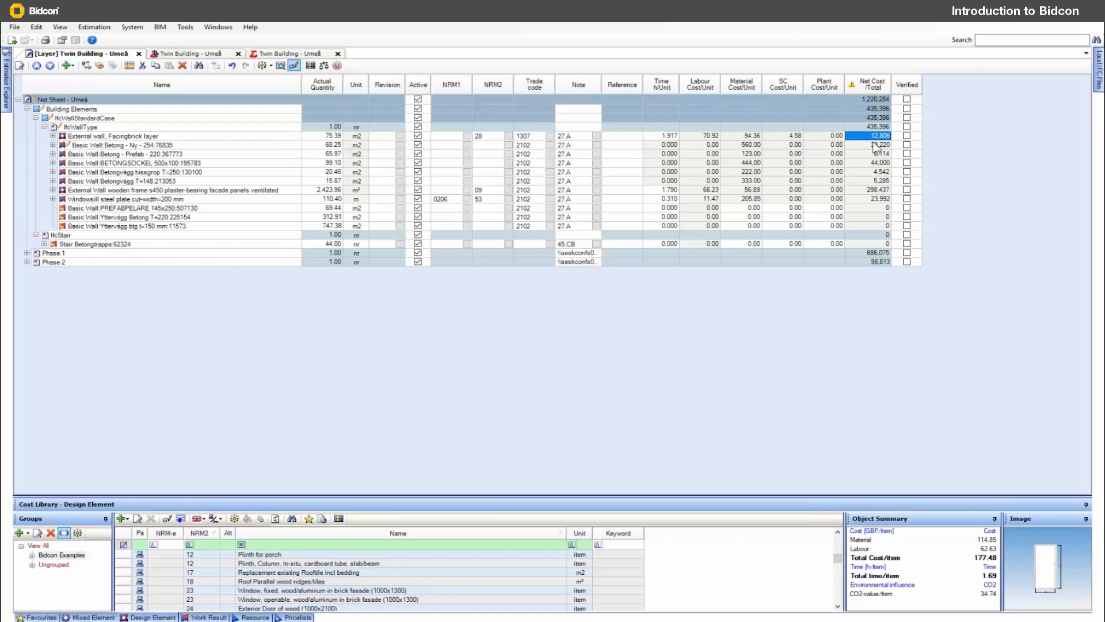
Collapse IfcWallType and the whole Net Sheet, and check the net cost totals at each level
click(44, 127)
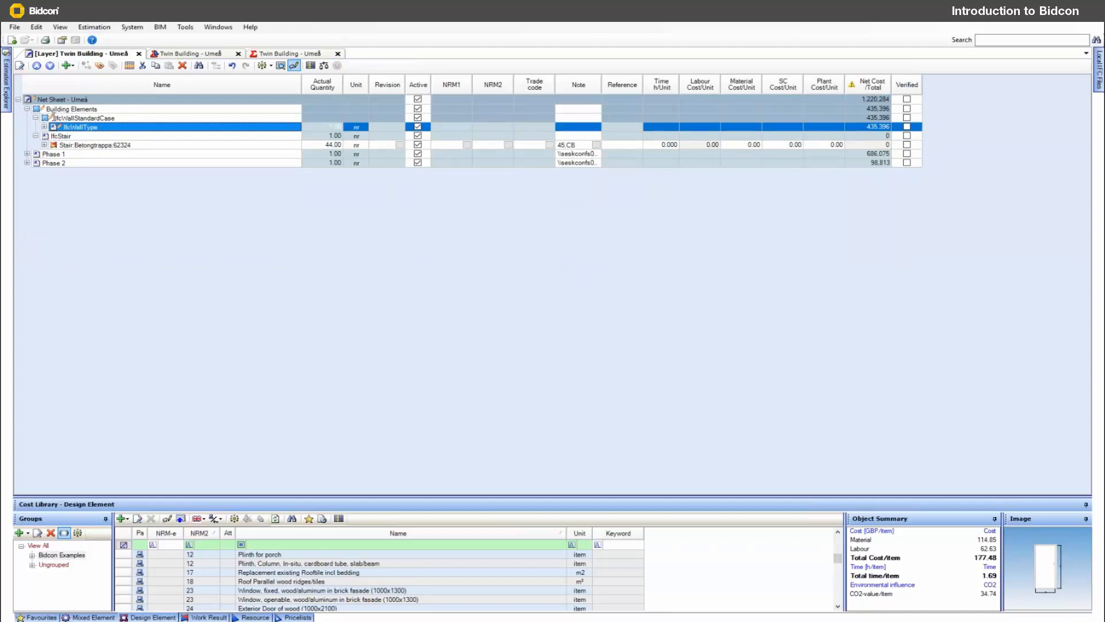
key(Up)
key(Up)
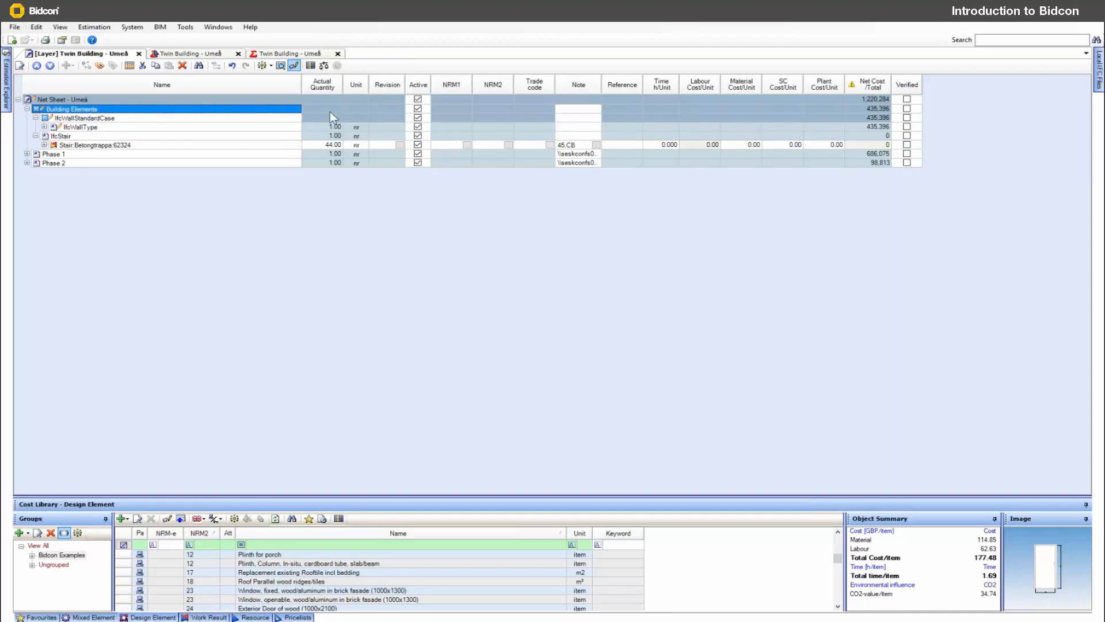
click(19, 100)
click(134, 100)
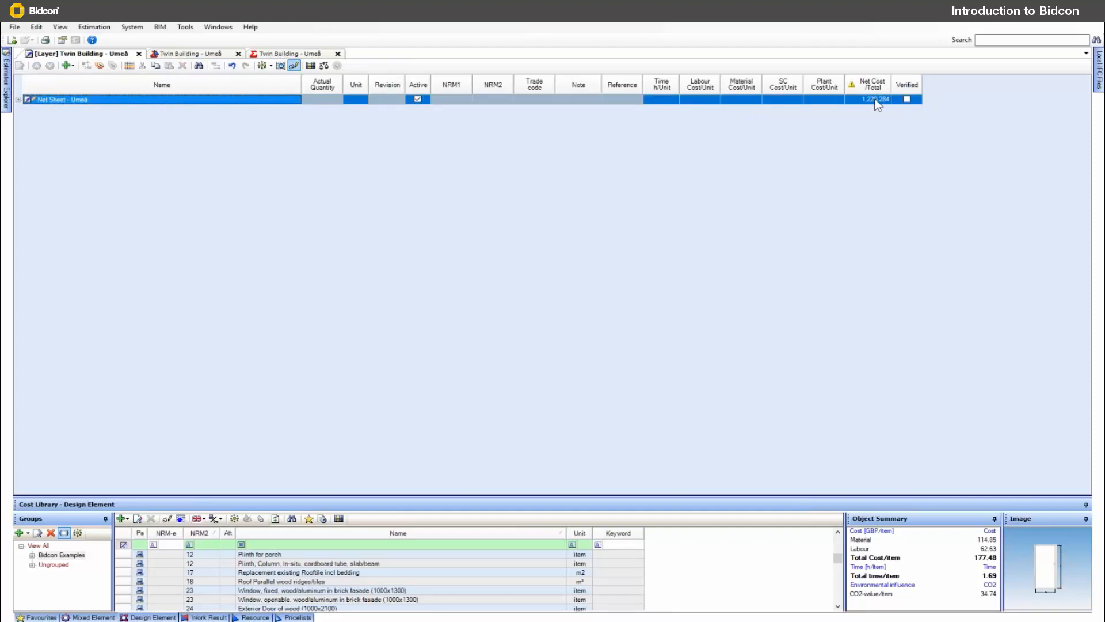
Expand the Net Sheet again, going through Building Elements and IfcWallStandardCase down to the items under IfcWallType
click(18, 100)
click(46, 109)
click(61, 118)
click(64, 127)
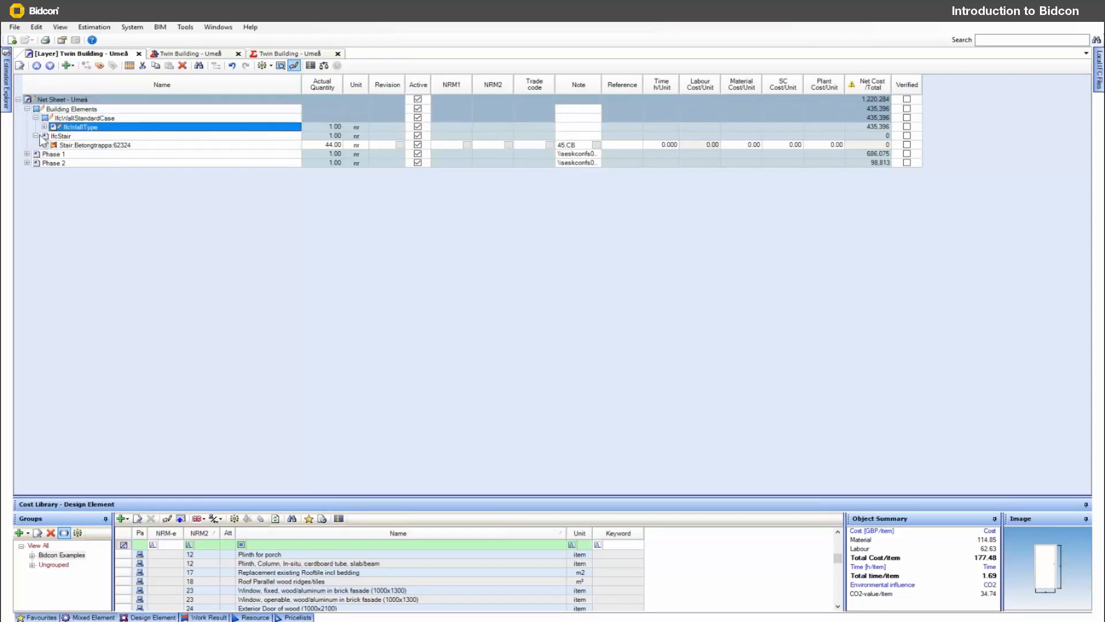
click(43, 128)
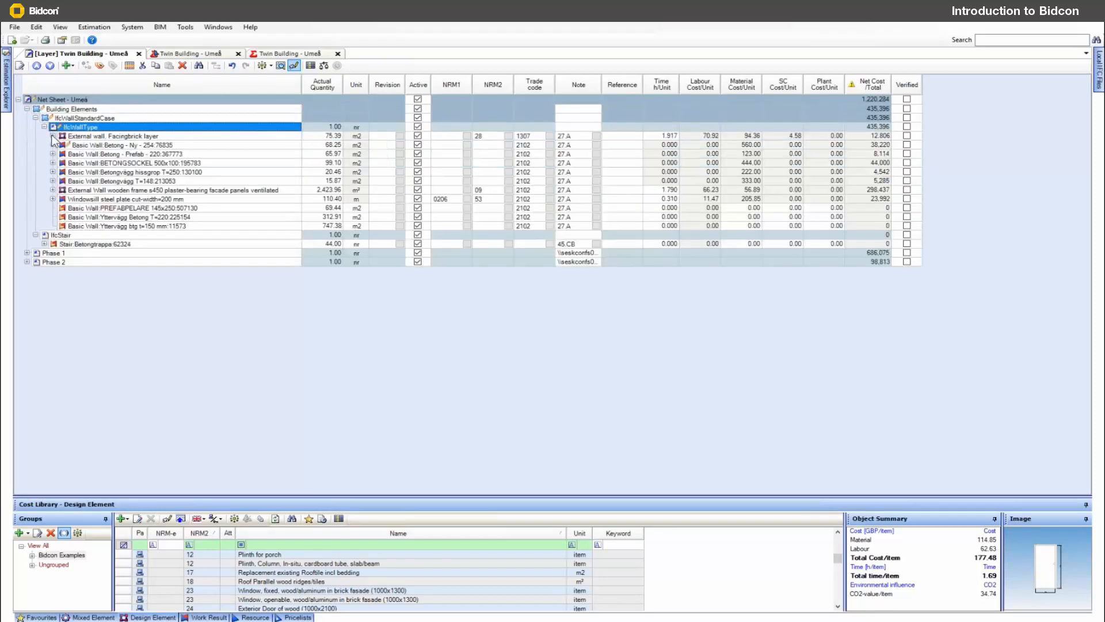
Expand External wall, Facingbrick layer and its Stucco external th=6 mm, and examine the dry mortar resource and its unit
click(52, 136)
click(61, 157)
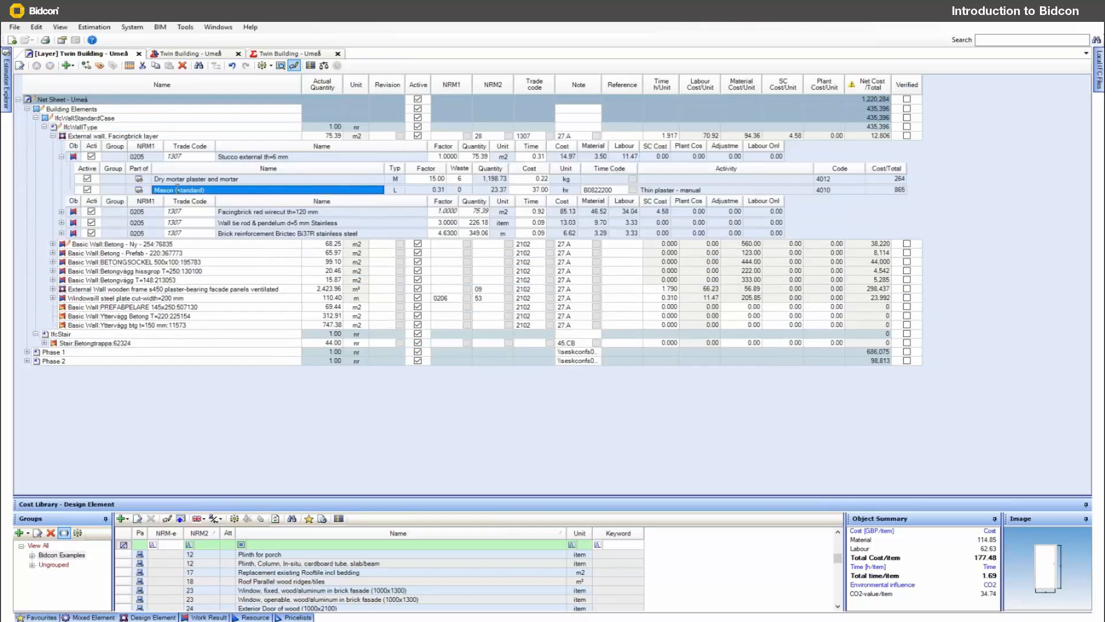
click(190, 179)
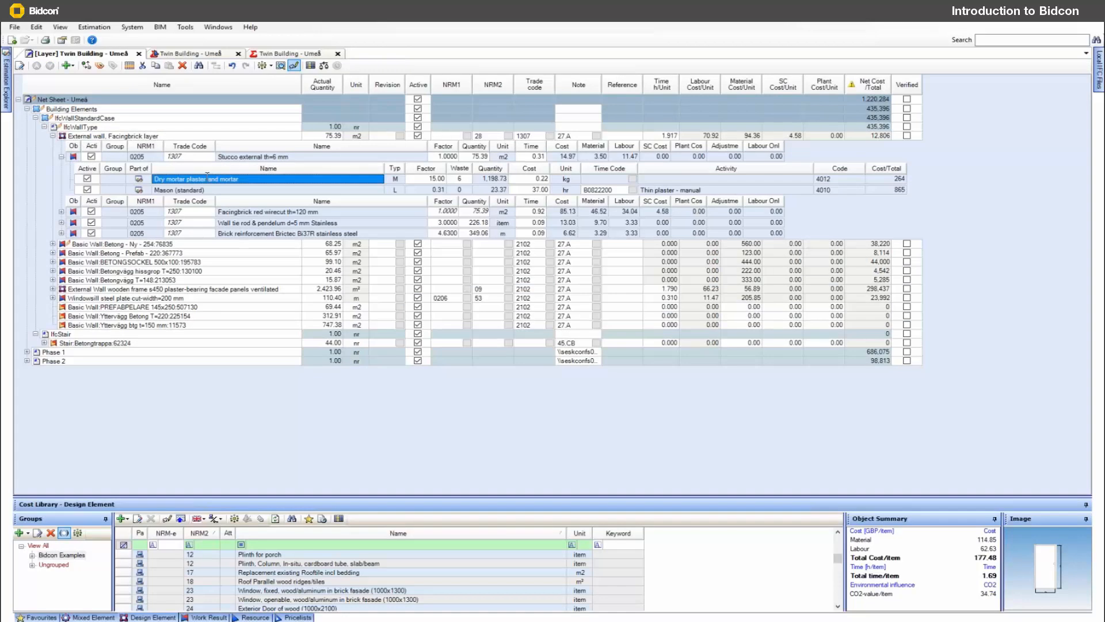
click(574, 180)
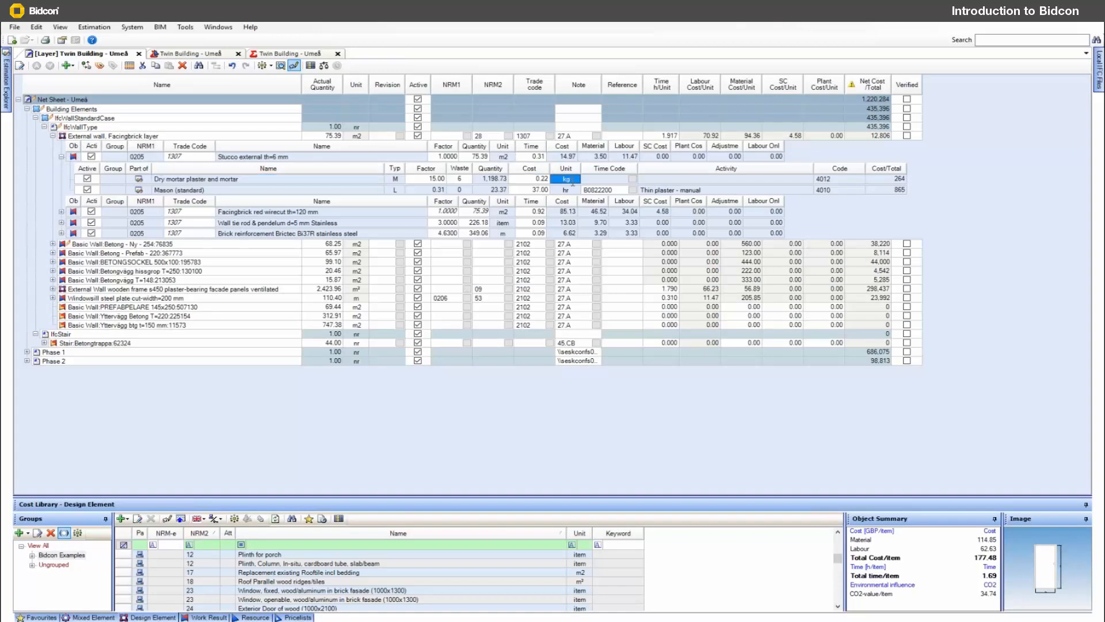
Open the Twin Building resource sheet and sort the resources by quantity, largest first
click(898, 180)
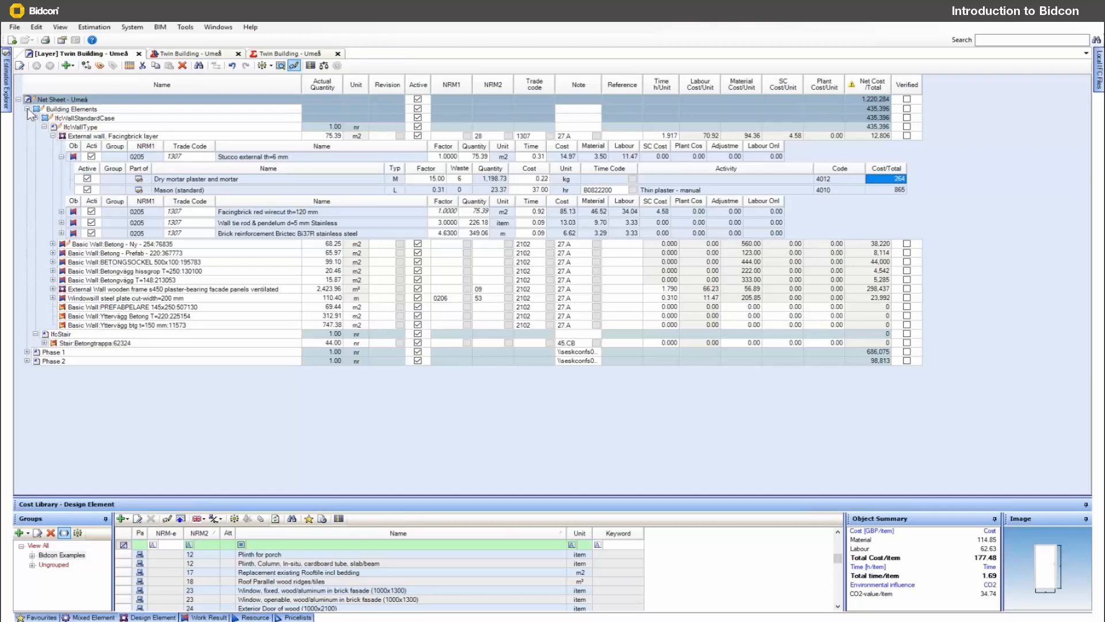
click(176, 55)
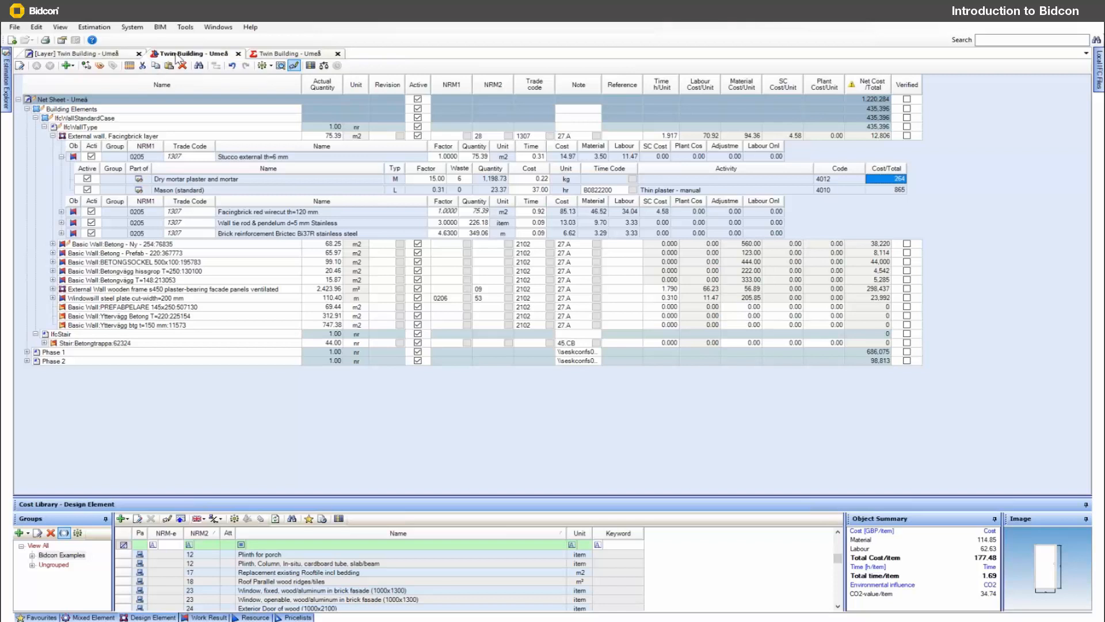
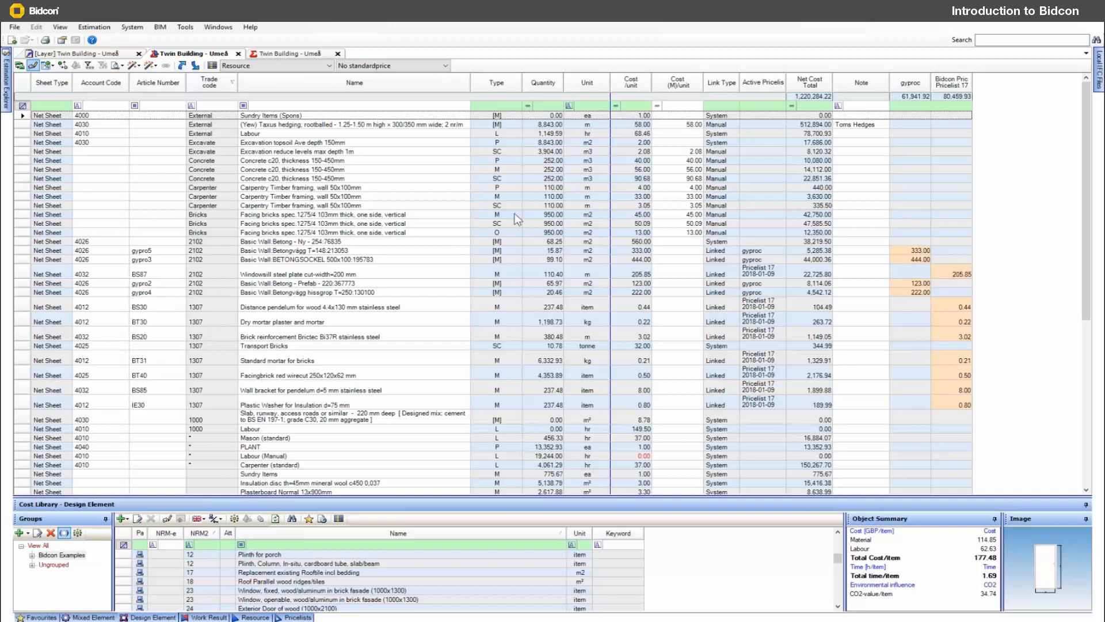
click(542, 85)
click(542, 85)
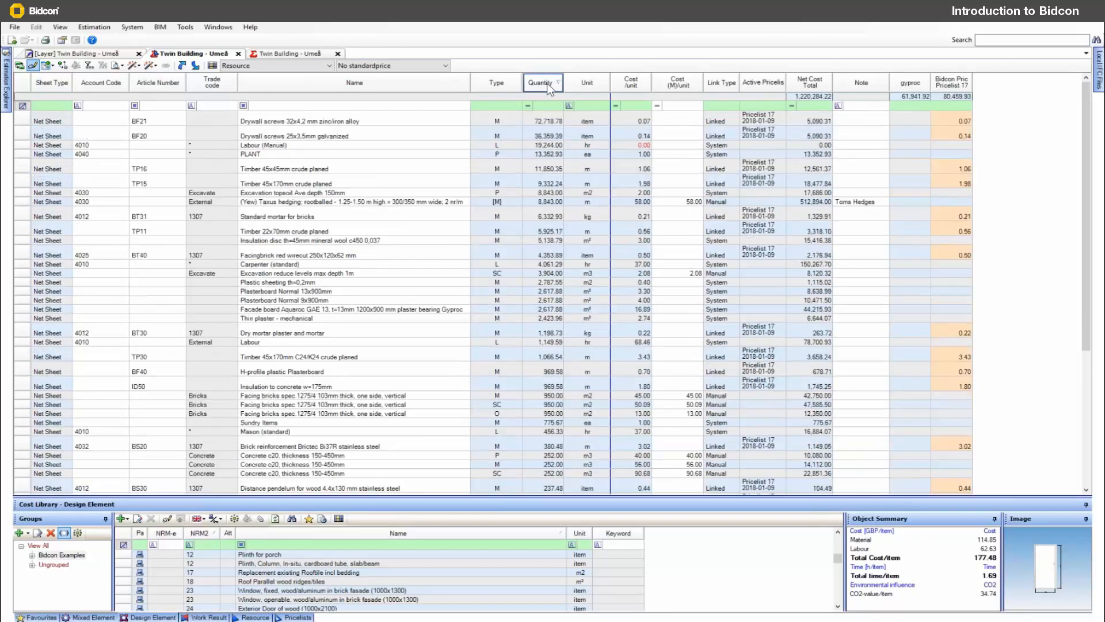
Show the cost library's pricelists and examine the 32x4.2 mm drywall screws' quantity, unit cost, net cost, active pricelist and Bidcon price
click(342, 123)
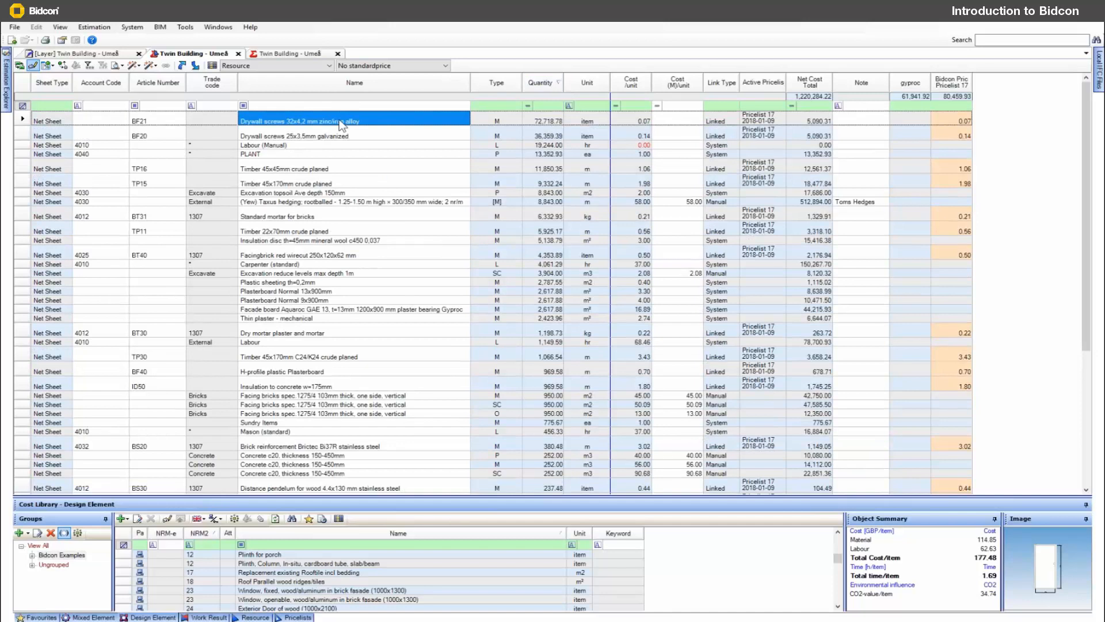
click(551, 123)
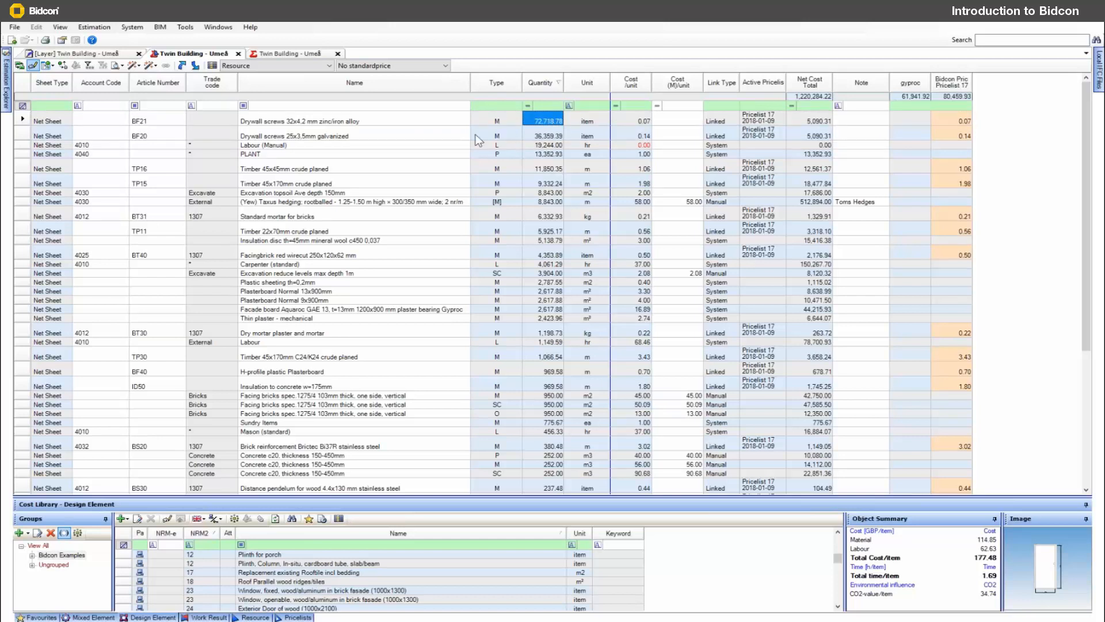
click(772, 116)
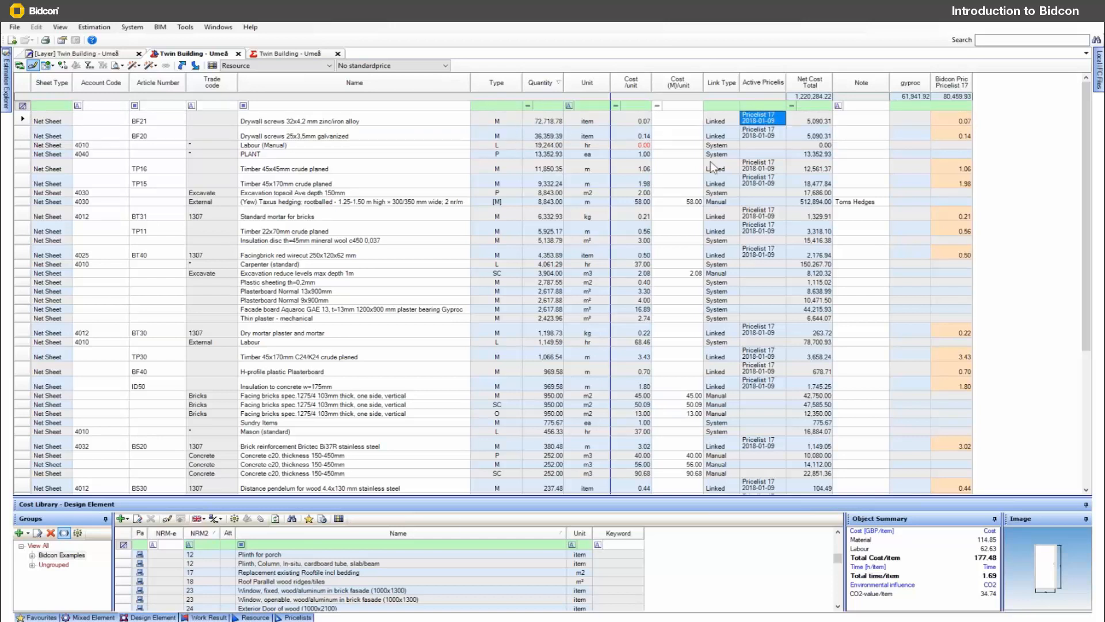
click(297, 617)
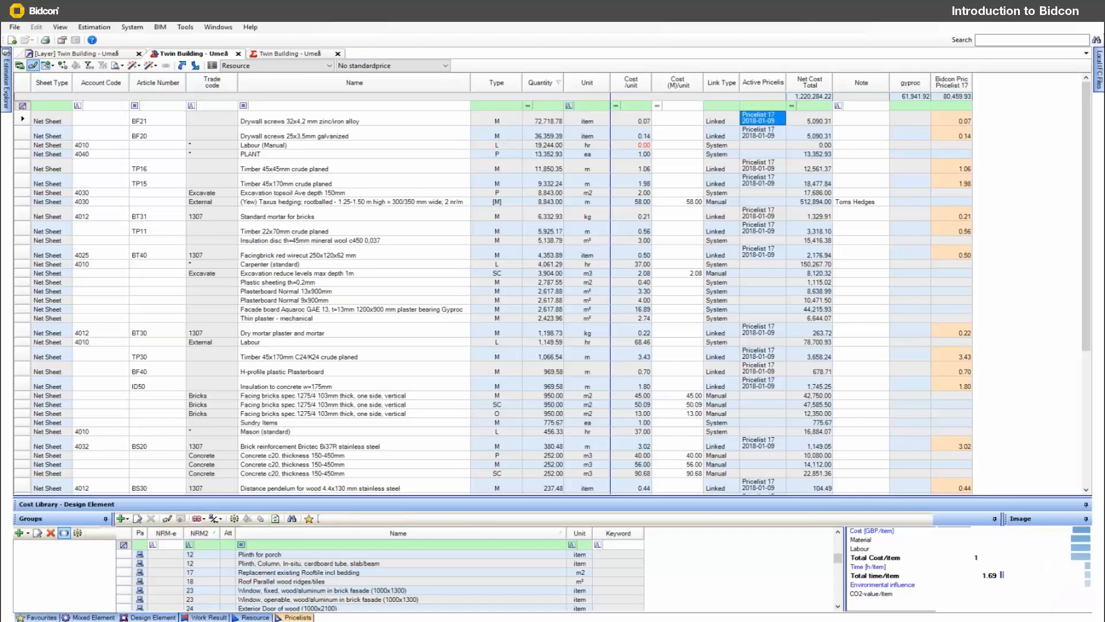
click(762, 117)
click(637, 120)
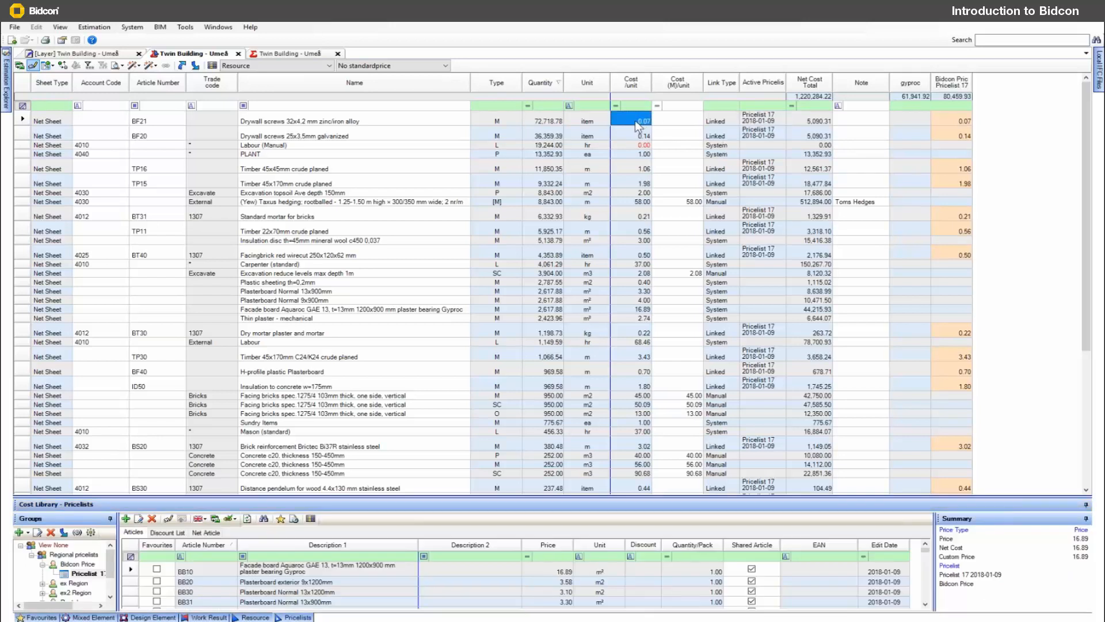
click(810, 121)
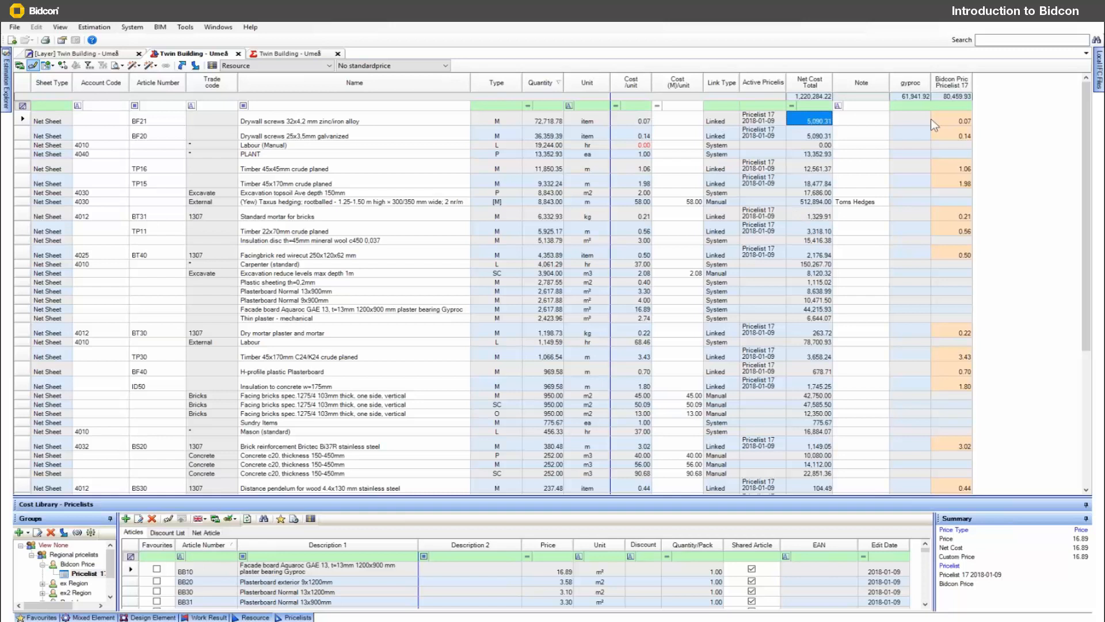
click(958, 121)
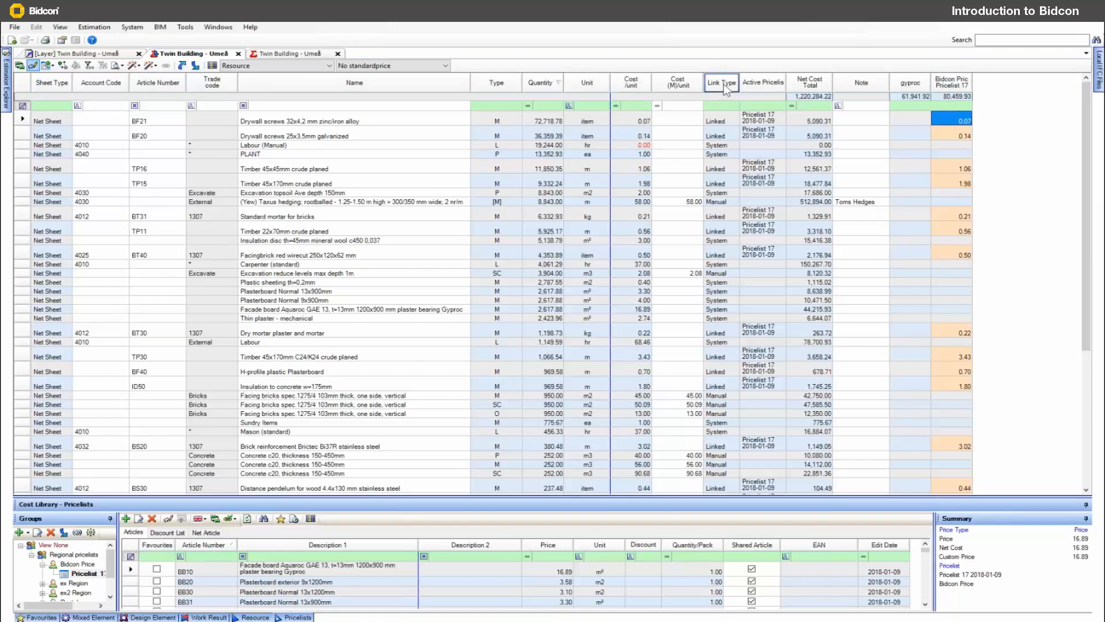
Sort the resources by net cost total, highest first, and inspect the quantity of the costliest item
click(808, 83)
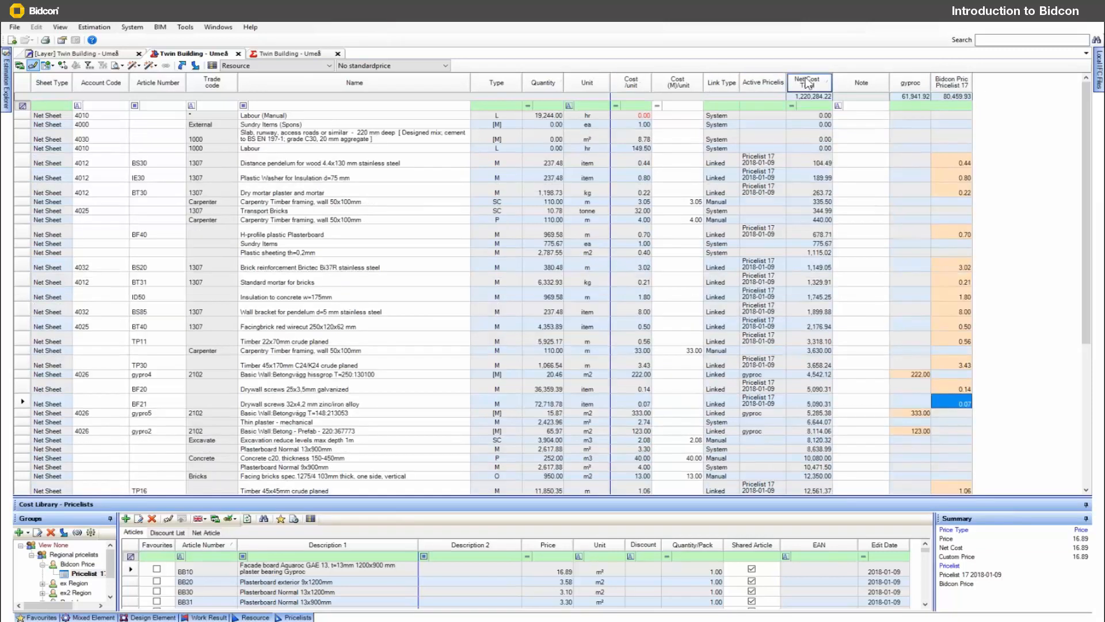
click(808, 83)
click(395, 117)
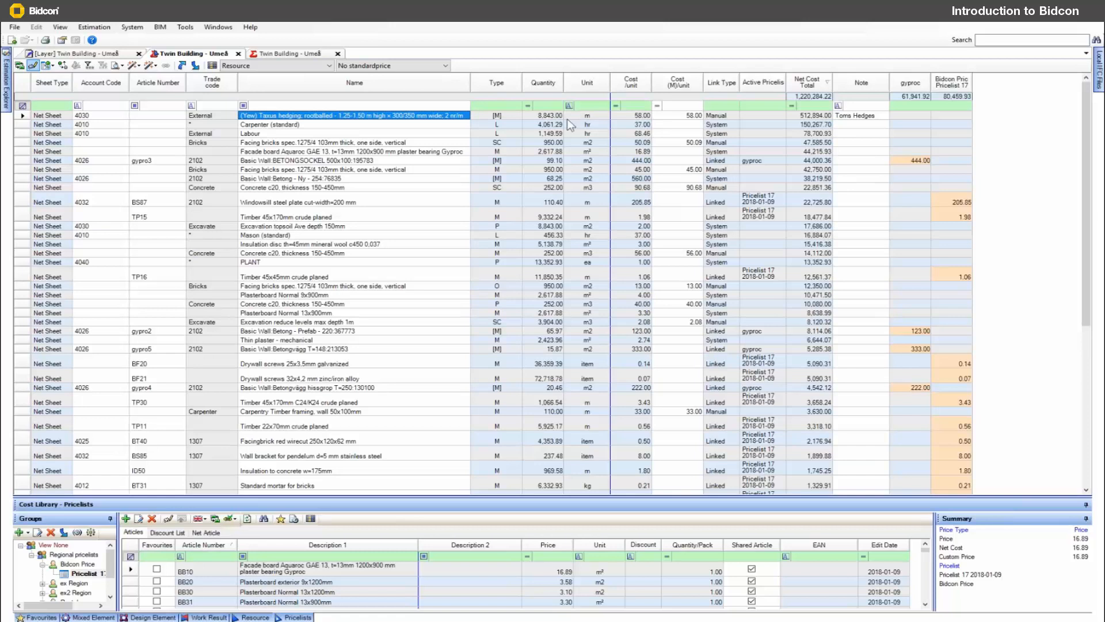
click(546, 117)
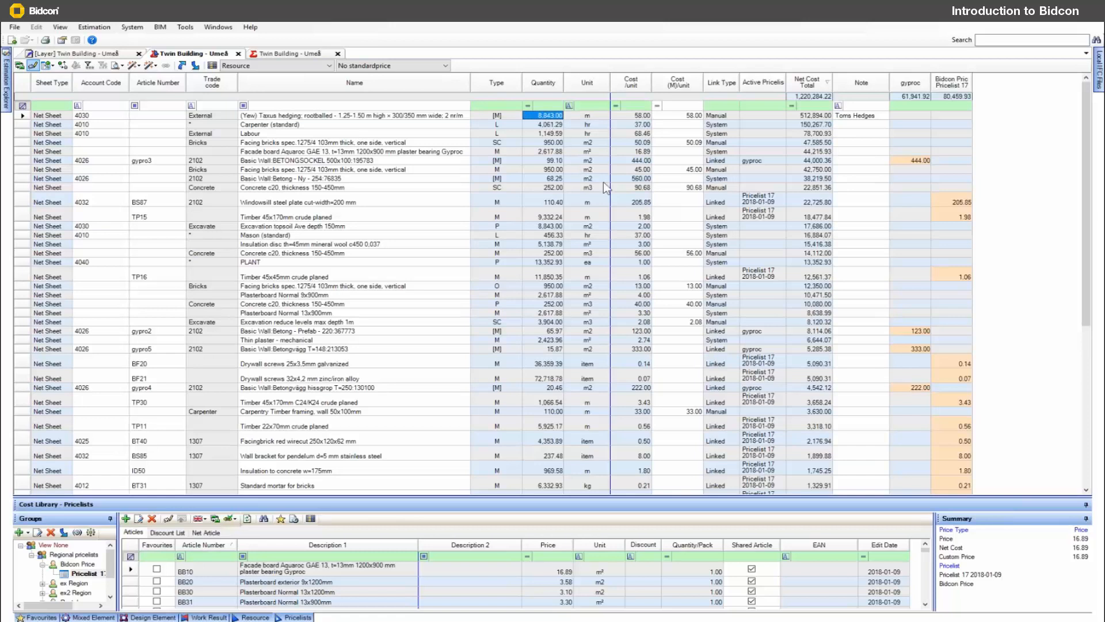
Set the manual unit cost of Carpenter (standard) to 35 and enter the subcontractor's name in its note
click(817, 125)
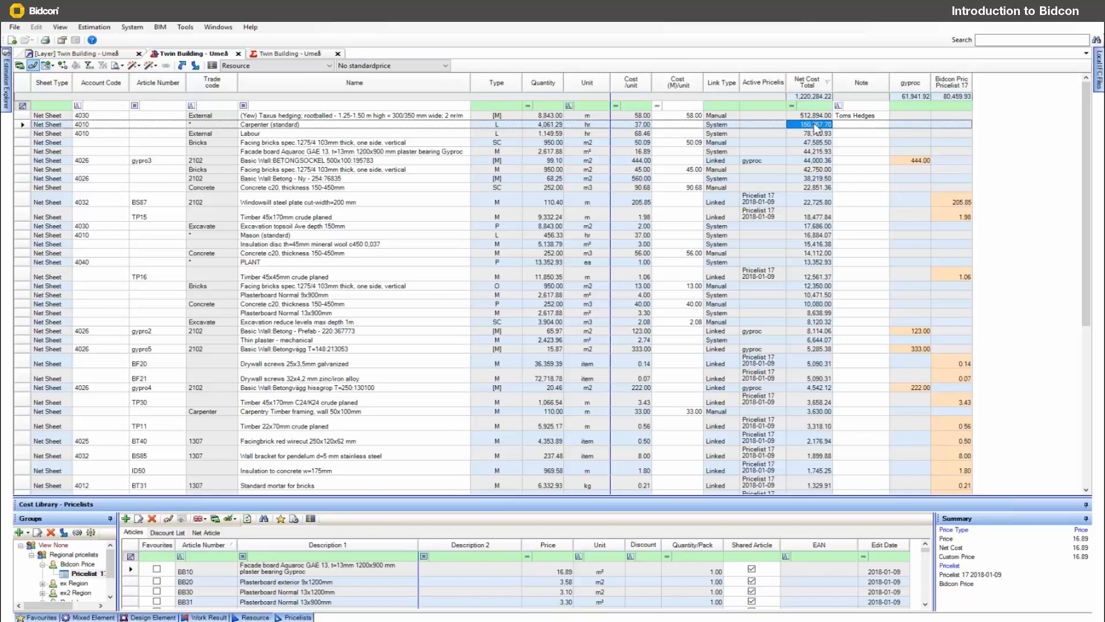
click(641, 125)
click(662, 123)
text(35)
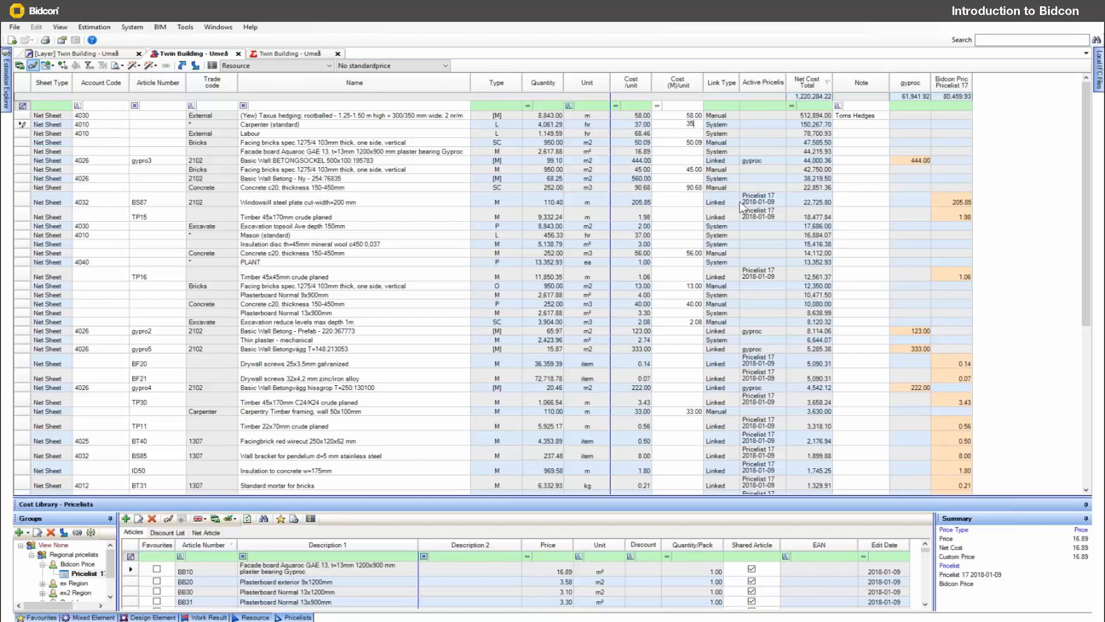
text(.)
click(717, 126)
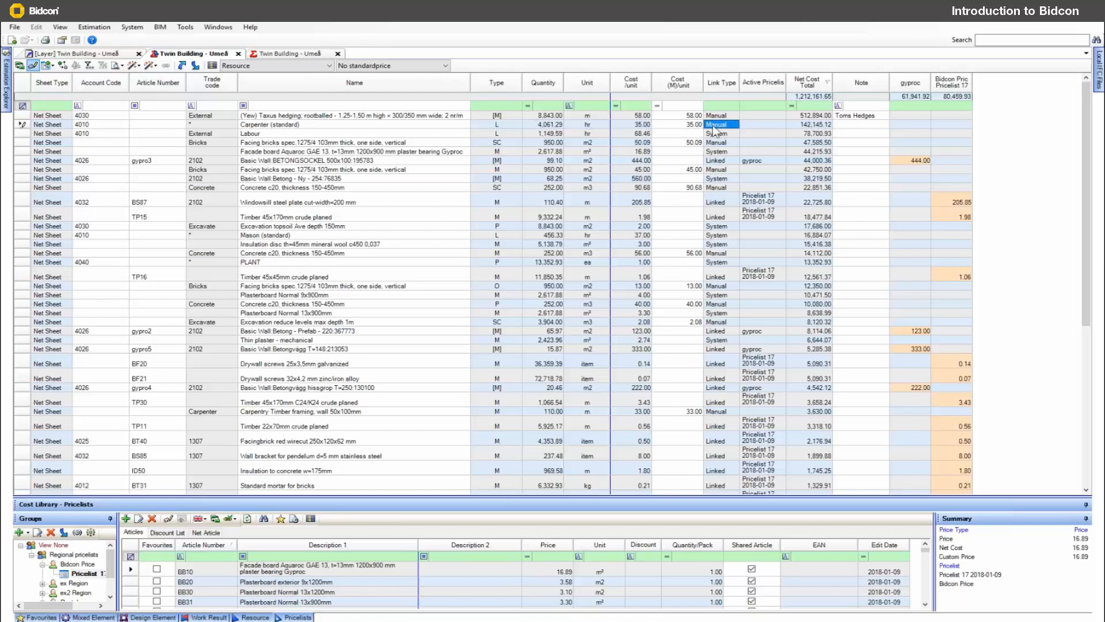
click(841, 126)
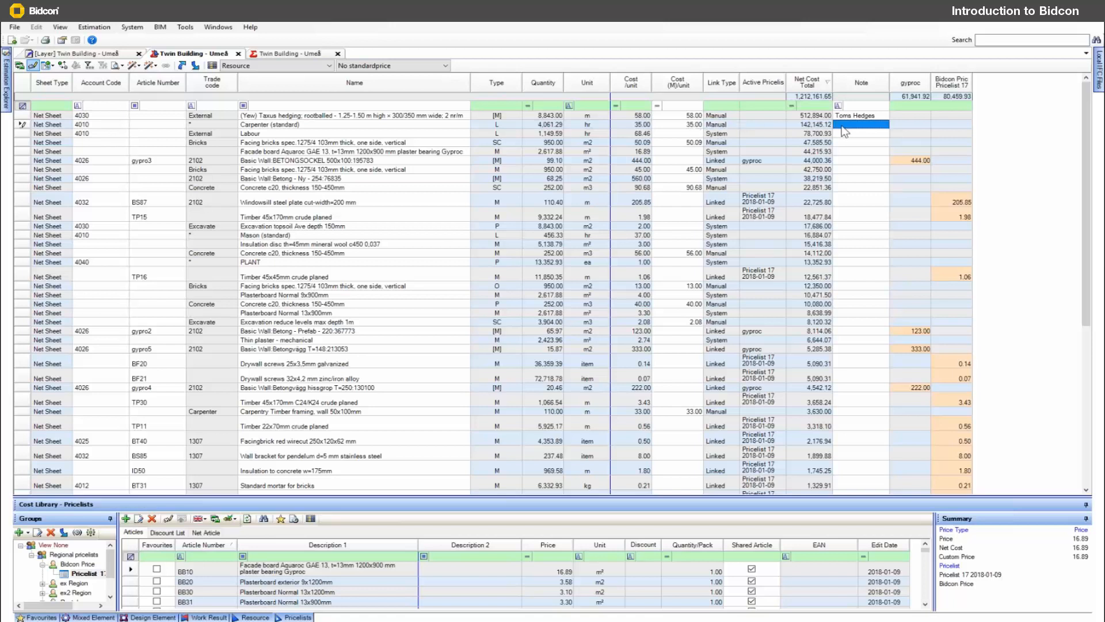
text(subbie Toms)
Clear the manual unit cost and the note of the Carpenter (standard) resource
click(685, 124)
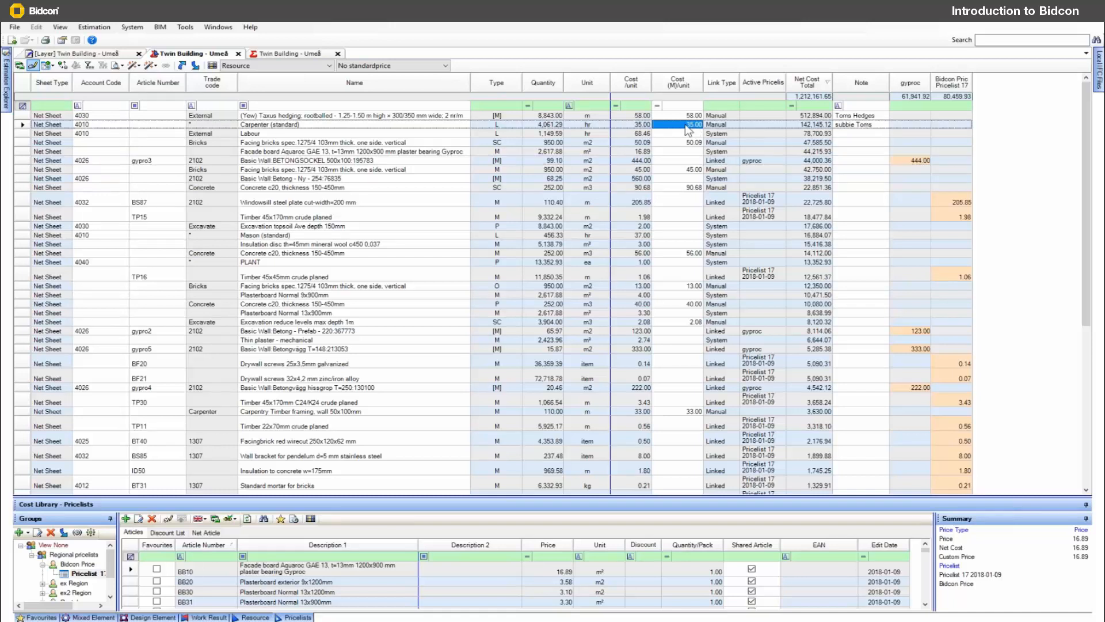
key(Delete)
click(644, 124)
click(854, 125)
key(Delete)
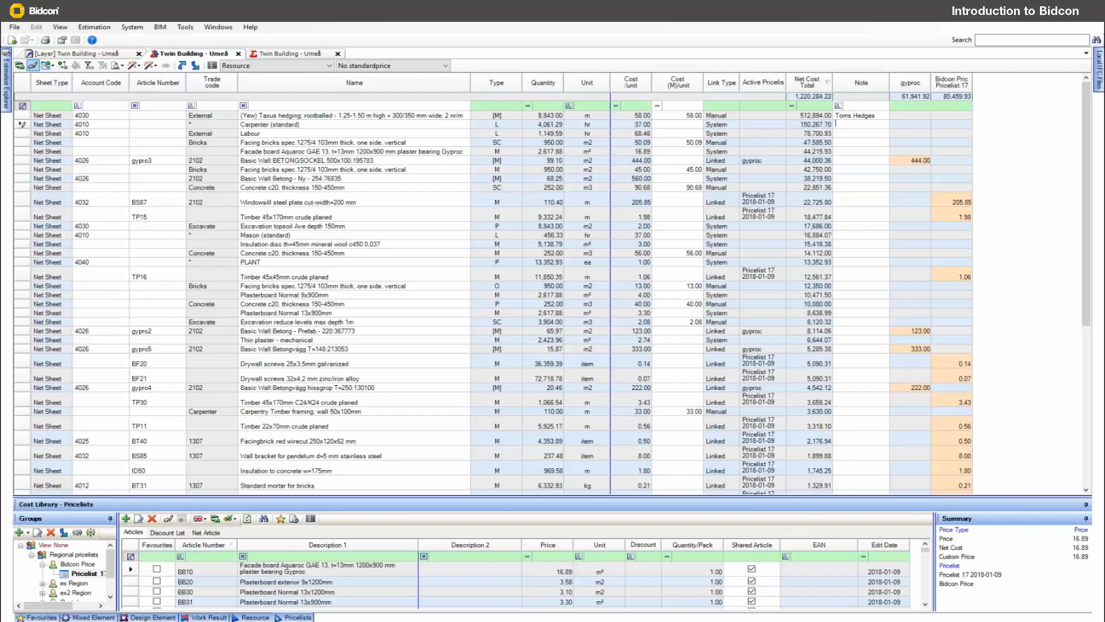
click(862, 214)
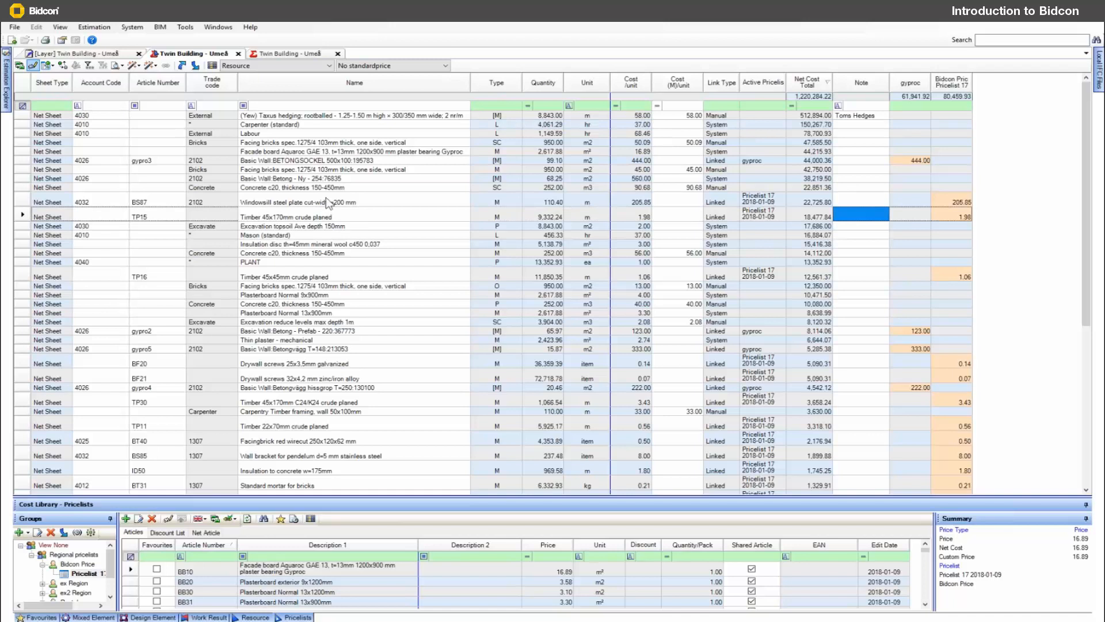
Export a price enquiry by e-mail for the three concrete c20 resources, filtering the names by "con"
click(182, 68)
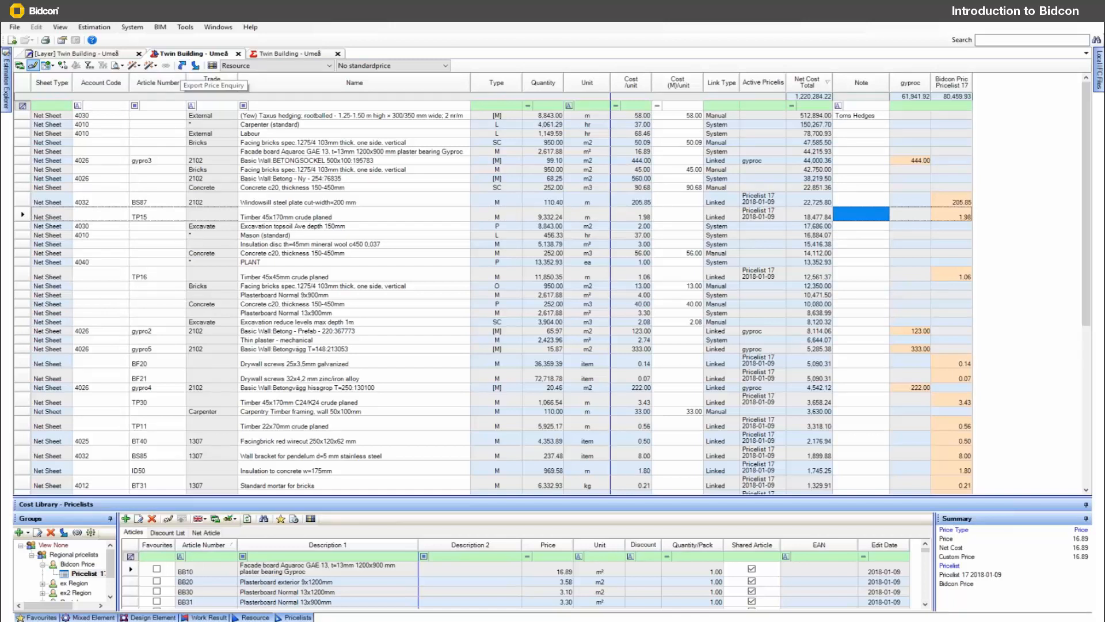
text(con)
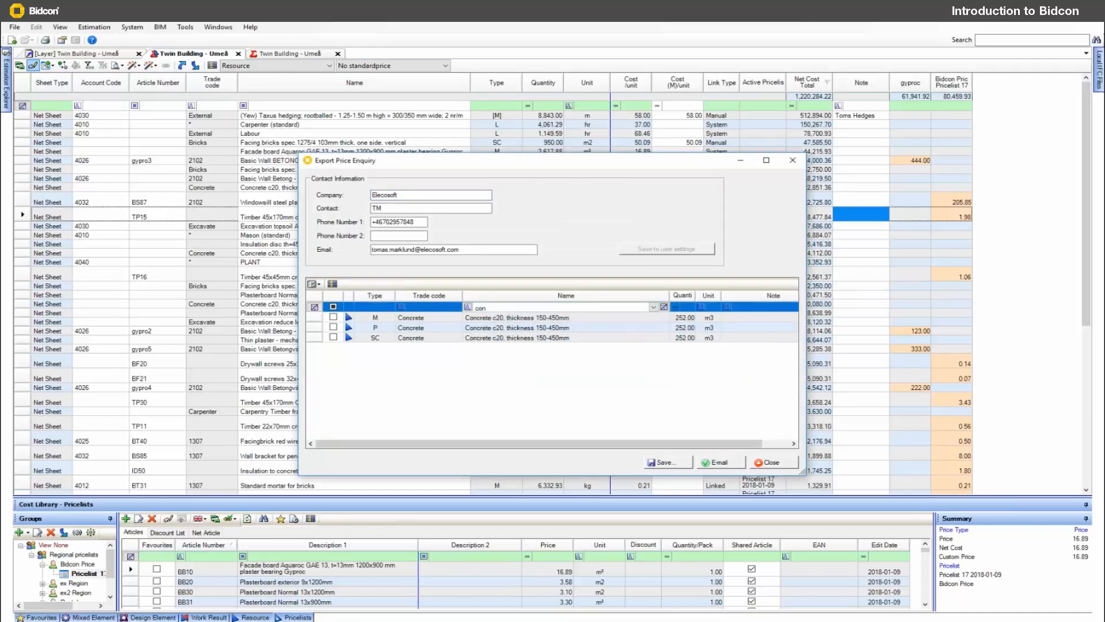
click(333, 316)
click(334, 327)
click(334, 337)
click(719, 466)
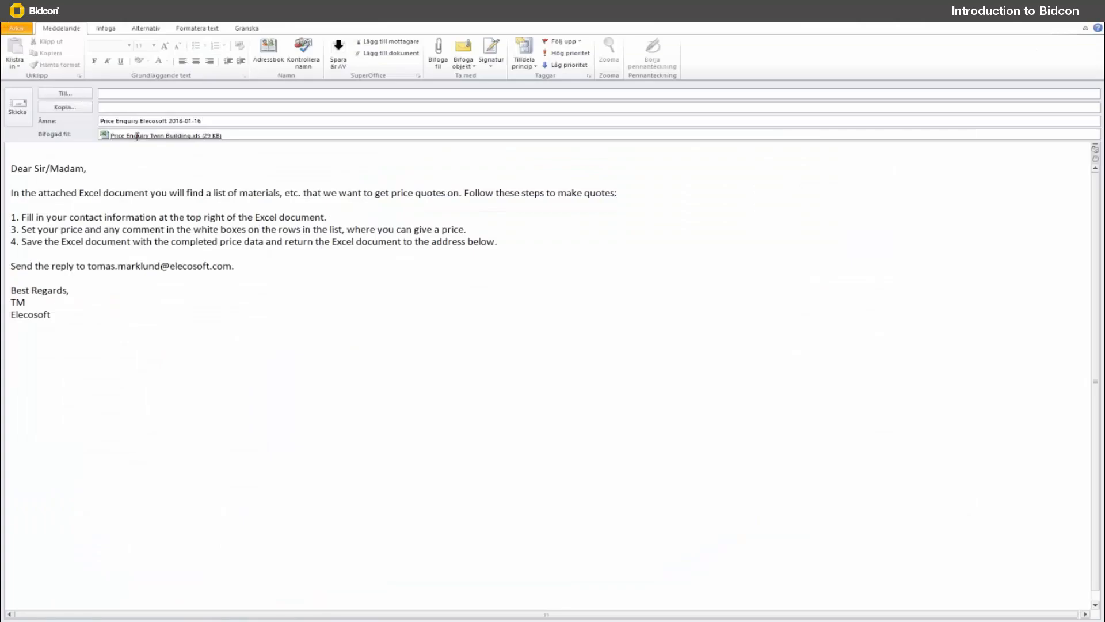
Open the attached Price Enquiry spreadsheet for editing, examine its price, comment, company and contact fields, and close it
double_click(137, 136)
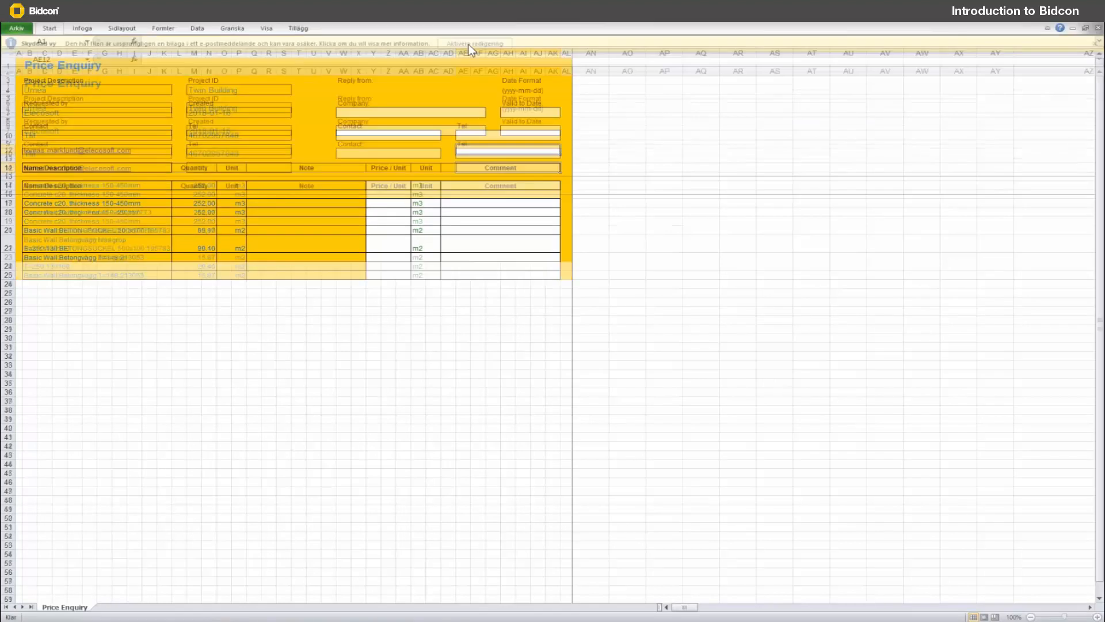
click(469, 45)
click(389, 232)
click(426, 231)
click(462, 234)
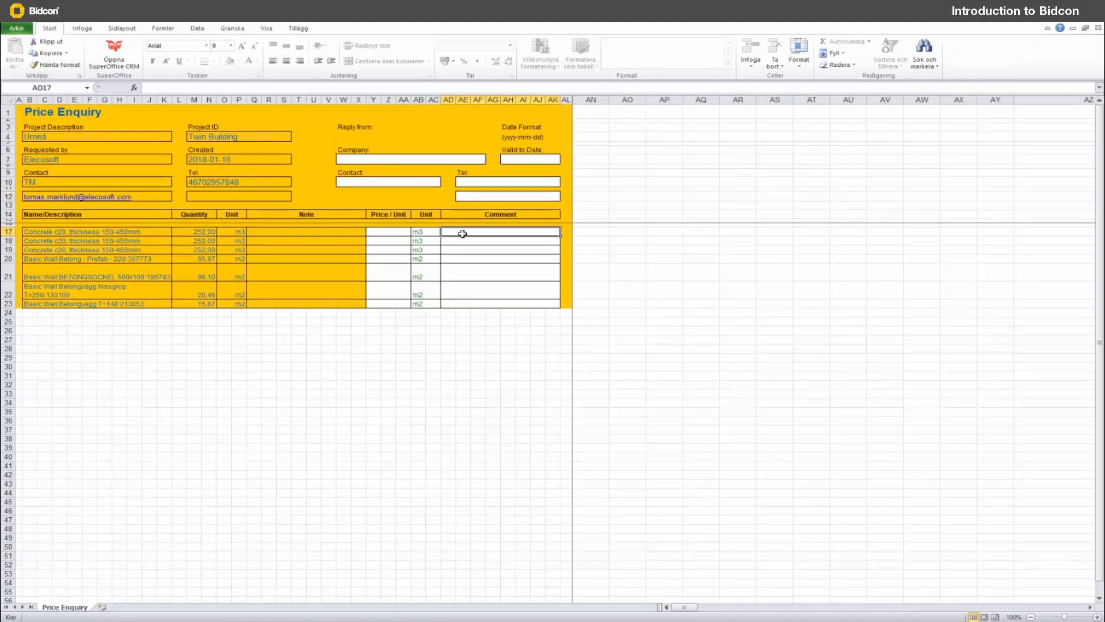
click(389, 159)
click(388, 181)
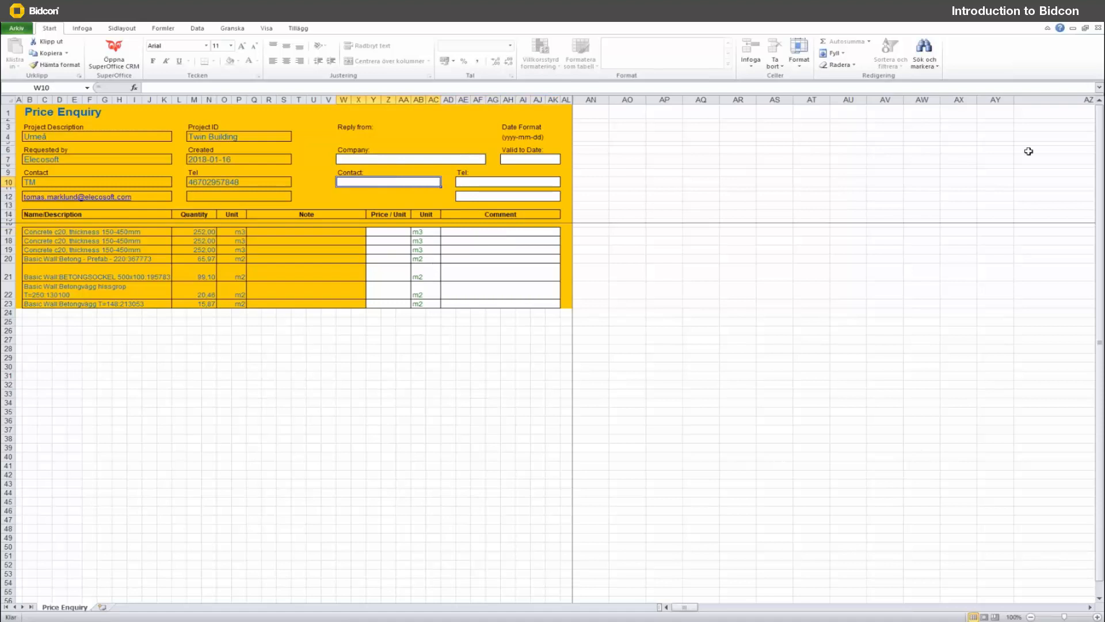
click(1097, 28)
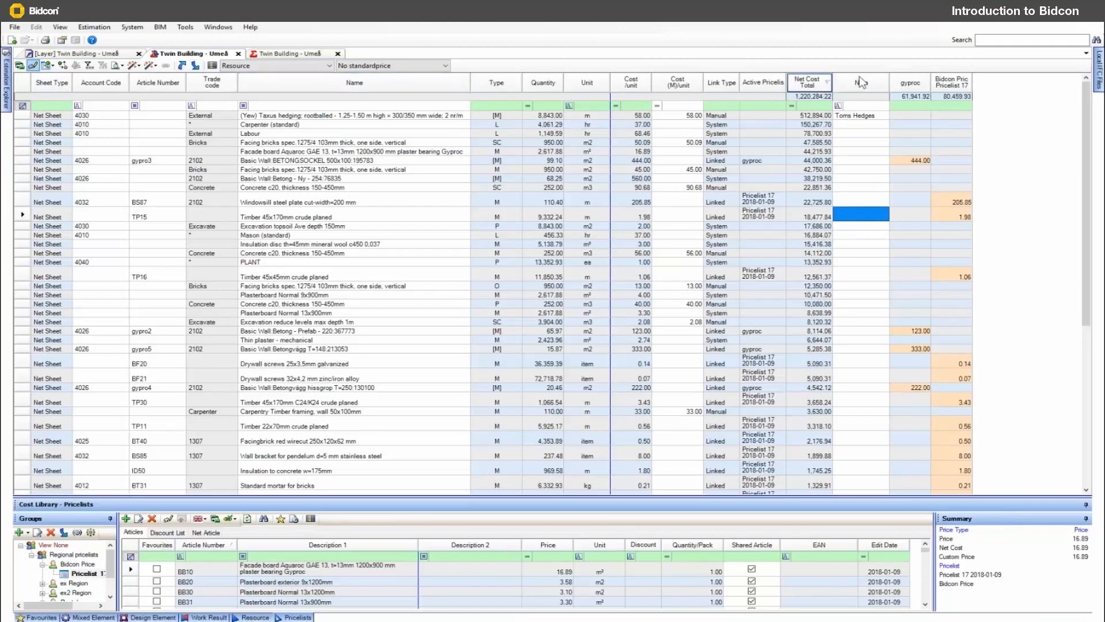
Sort the resource sheet by gyproc price, highest first, and check the prices of the four Basic Wall resources
click(905, 83)
click(905, 80)
click(922, 116)
click(922, 124)
click(921, 133)
click(921, 142)
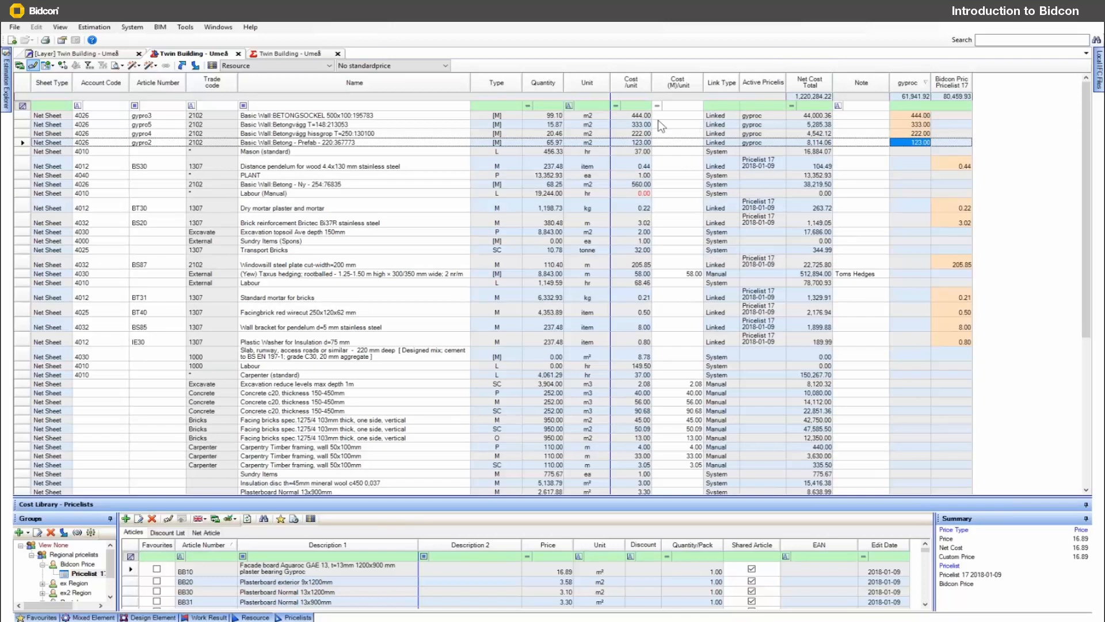
Check the link type and active pricelist of the four Basic Wall resources priced by gyproc
click(724, 115)
click(724, 124)
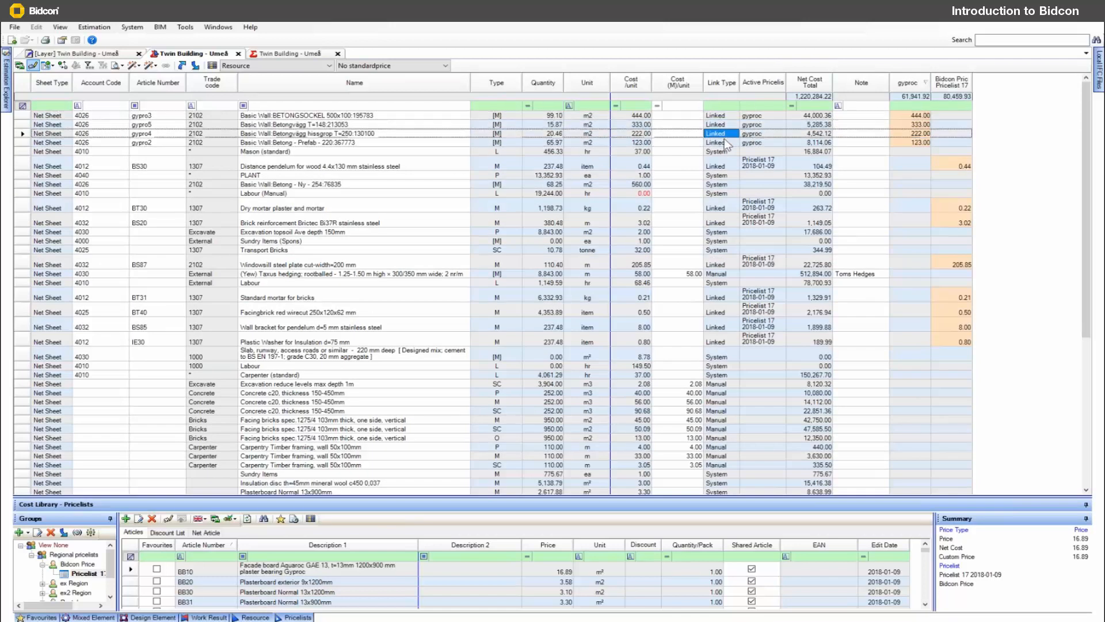
click(758, 125)
click(758, 134)
click(760, 142)
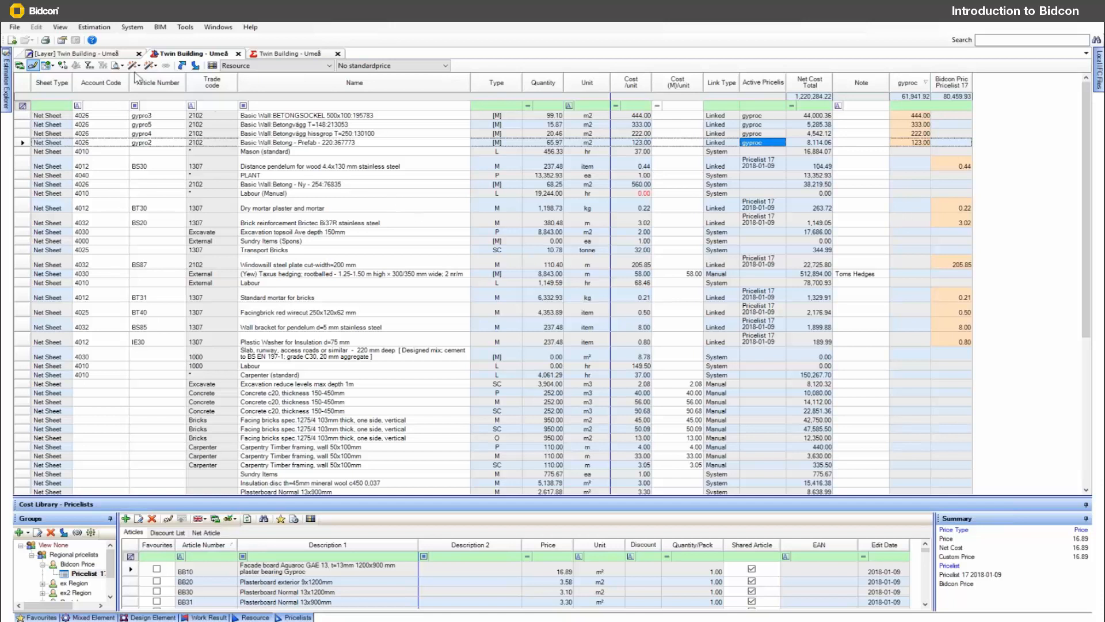
Examine the price selection and price type options in the estimation properties
click(62, 40)
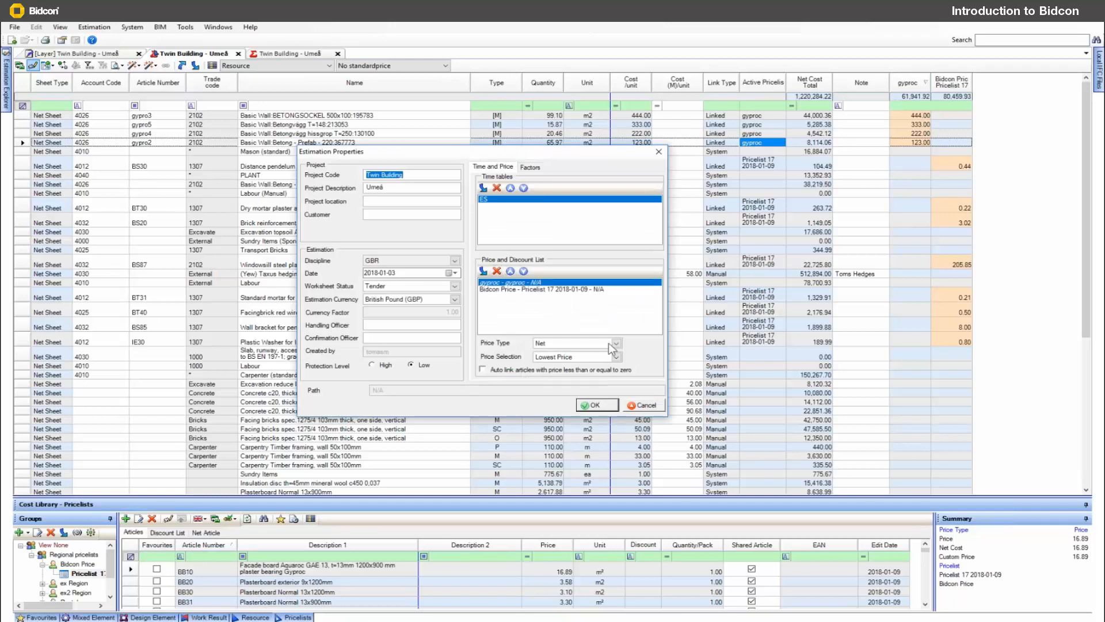
click(616, 358)
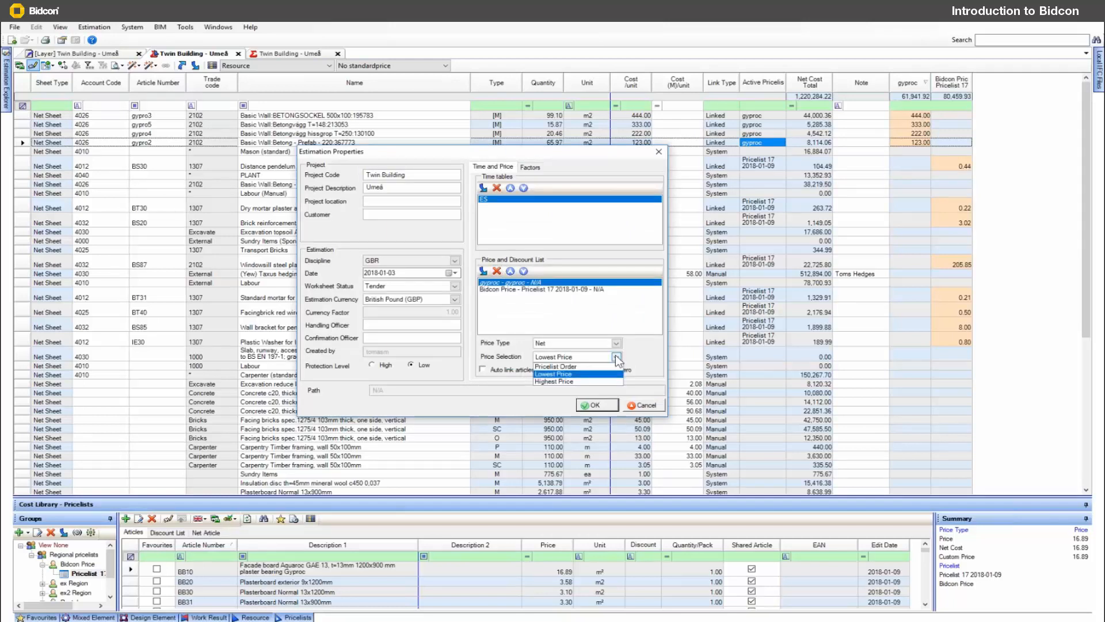
click(616, 357)
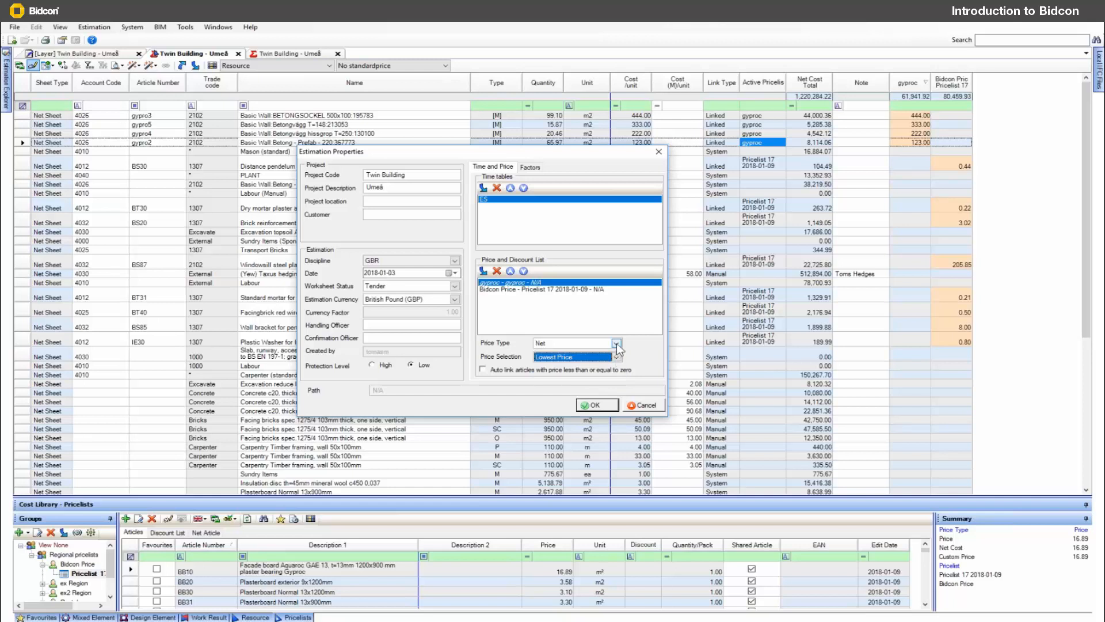
click(616, 344)
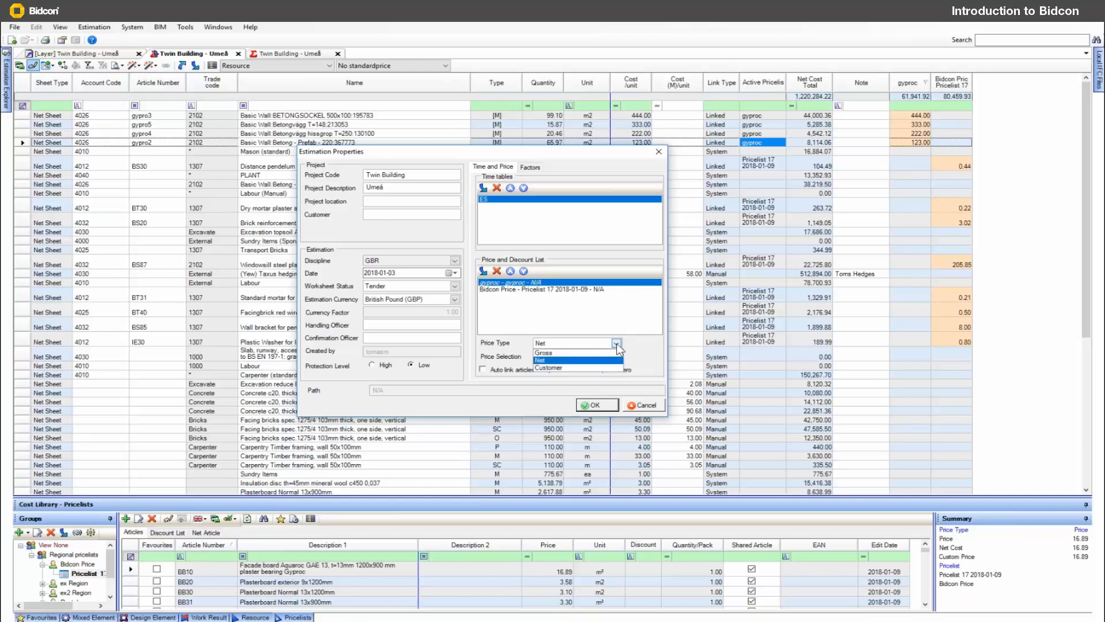
click(616, 345)
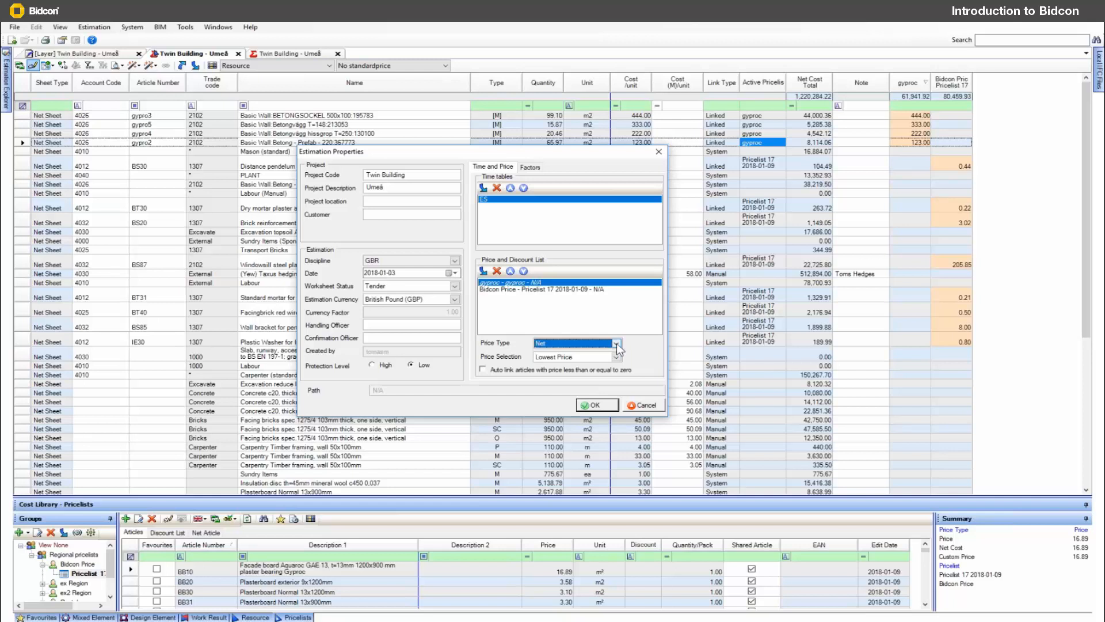
Try moving Bidcon Price Pricelist 17 above gyproc in the price and discount list, and discard the change
click(505, 289)
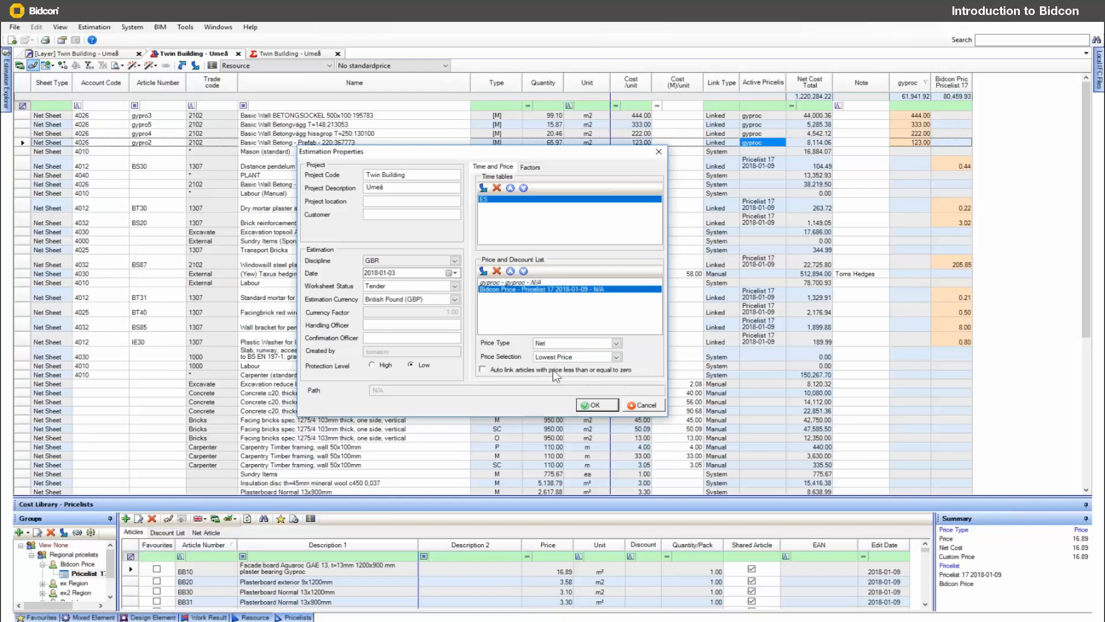
click(510, 271)
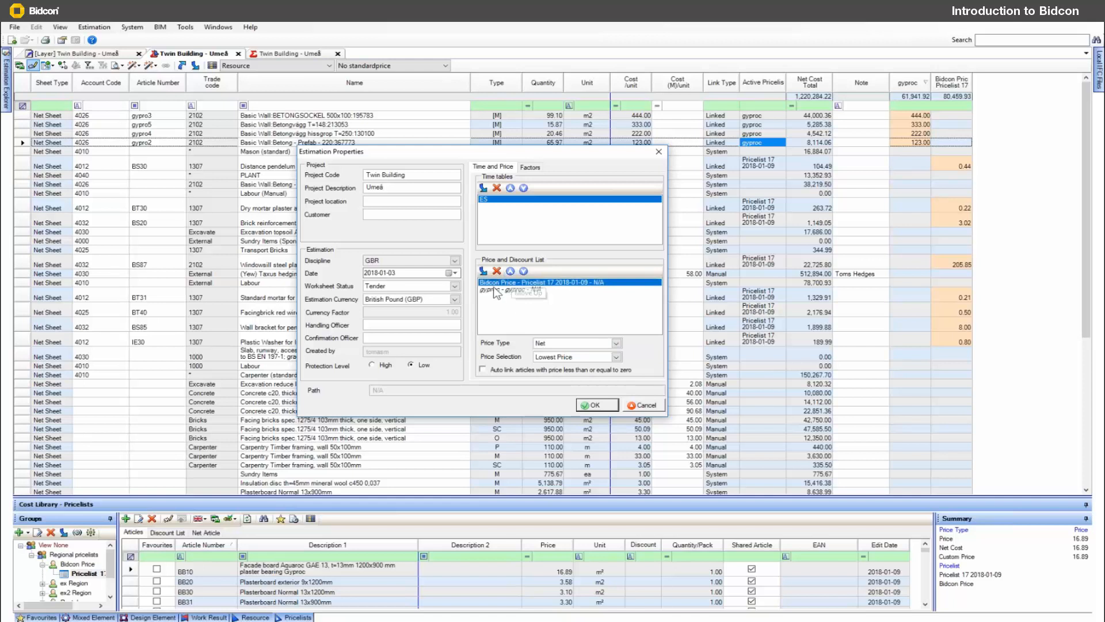
click(641, 406)
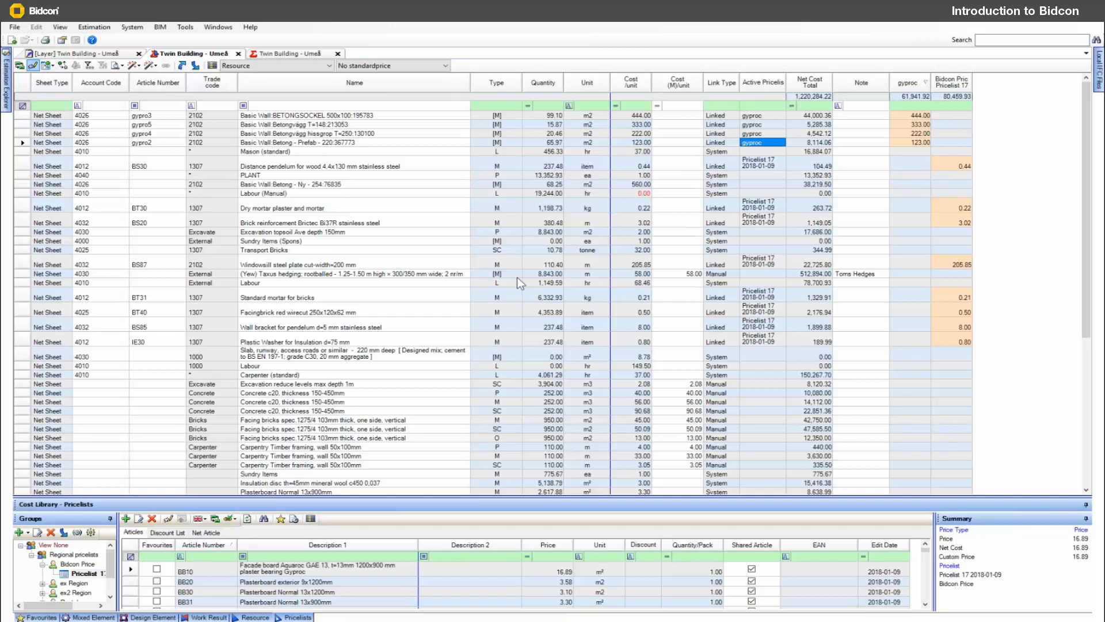
Sort the resources by cost per unit, lowest first, and set the manual unit cost of Labour (Manual) to 23
click(633, 84)
click(676, 116)
text(23)
key(Tab)
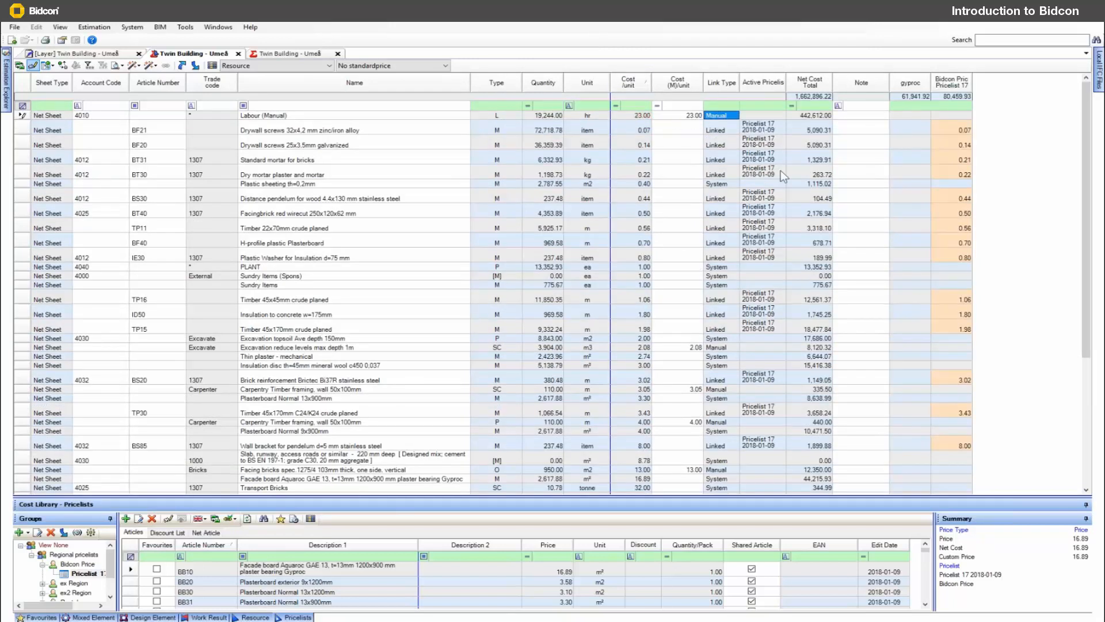
Open the Twin Building summary sheet and examine its labour and sheet costs sections
click(299, 53)
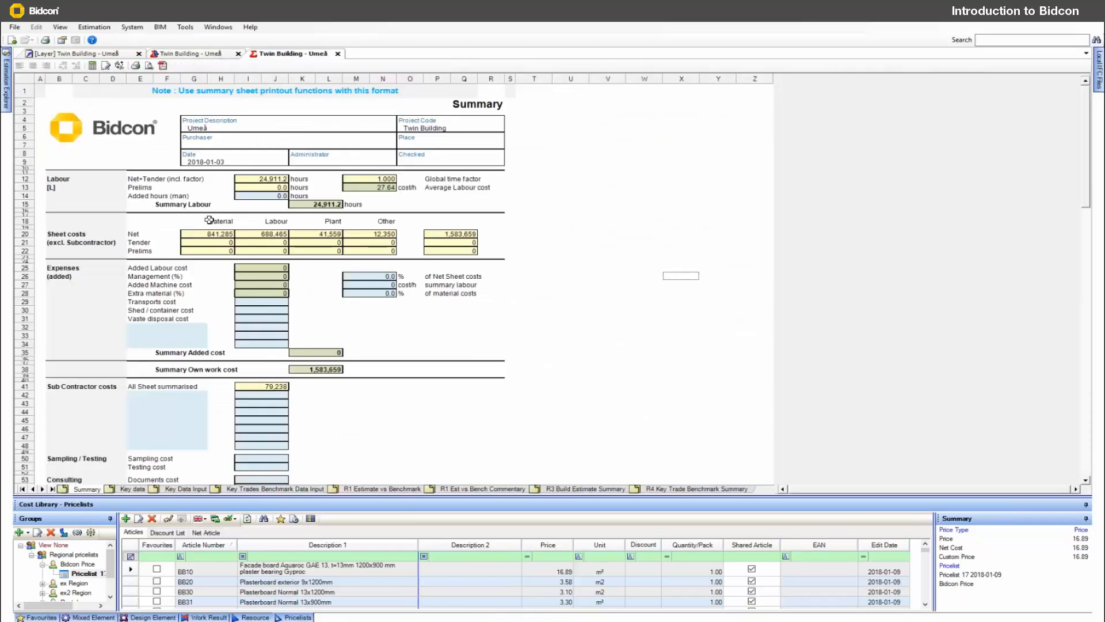
drag(535, 344, 141, 148)
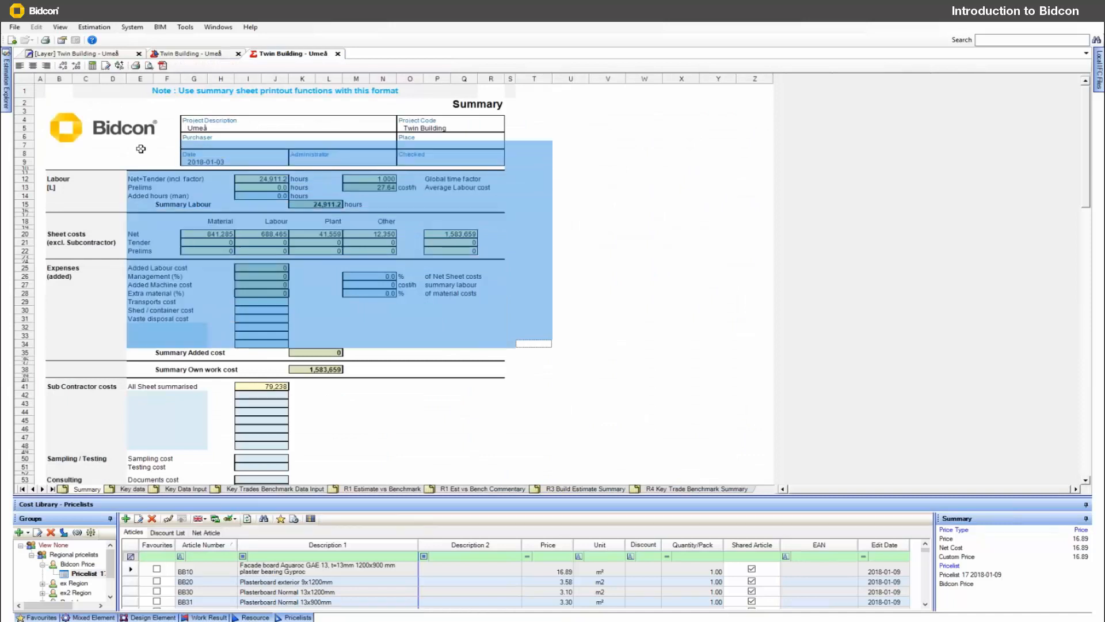
click(644, 318)
scroll(187, 195, down, 8)
scroll(187, 194, up, 8)
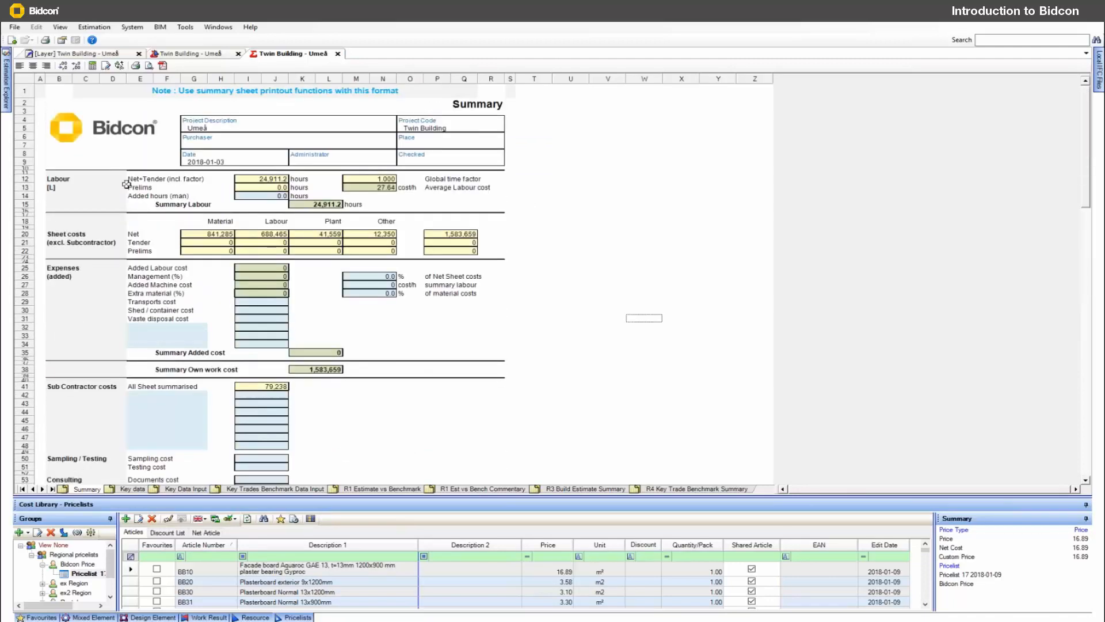
drag(31, 182, 29, 209)
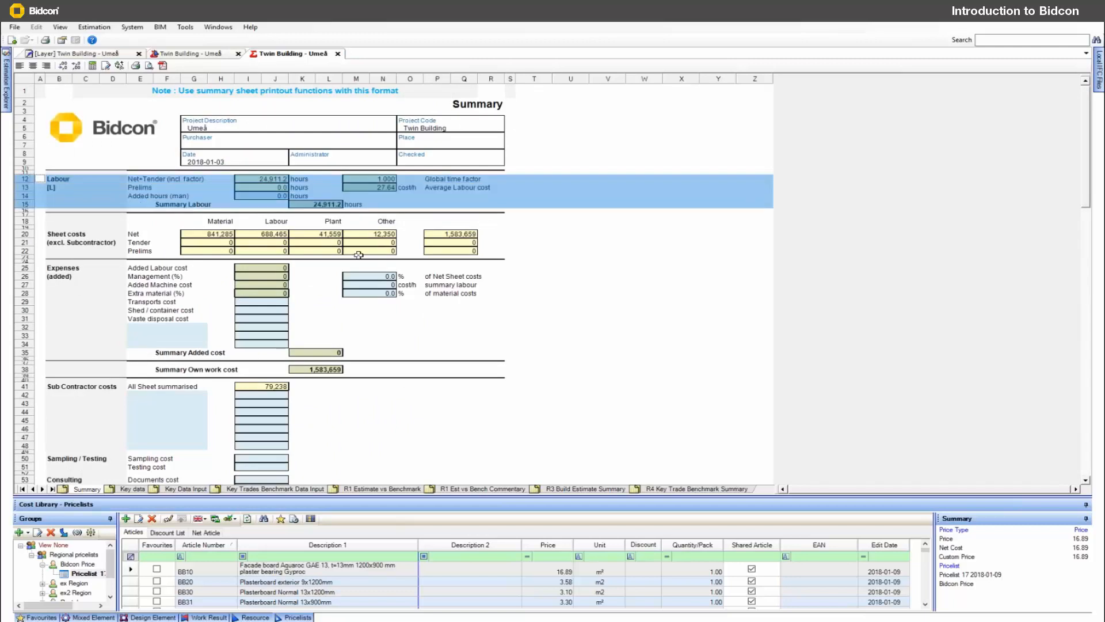
click(32, 220)
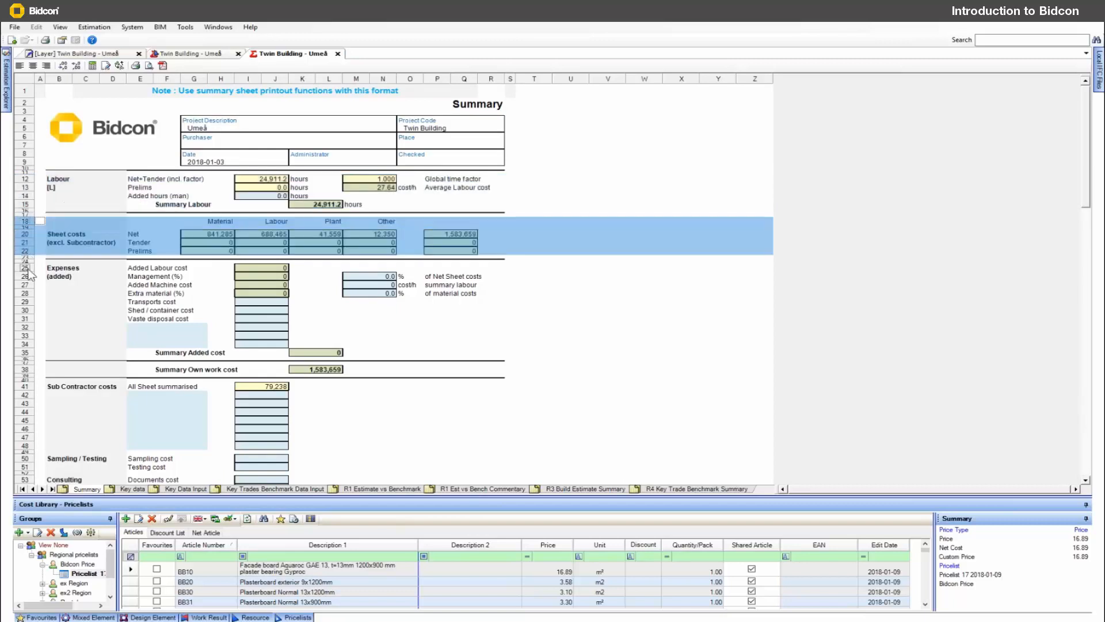
Set the profit to 15% on own work and 5% on SC / Consulting
scroll(138, 331, down, 1)
scroll(138, 331, down, 7)
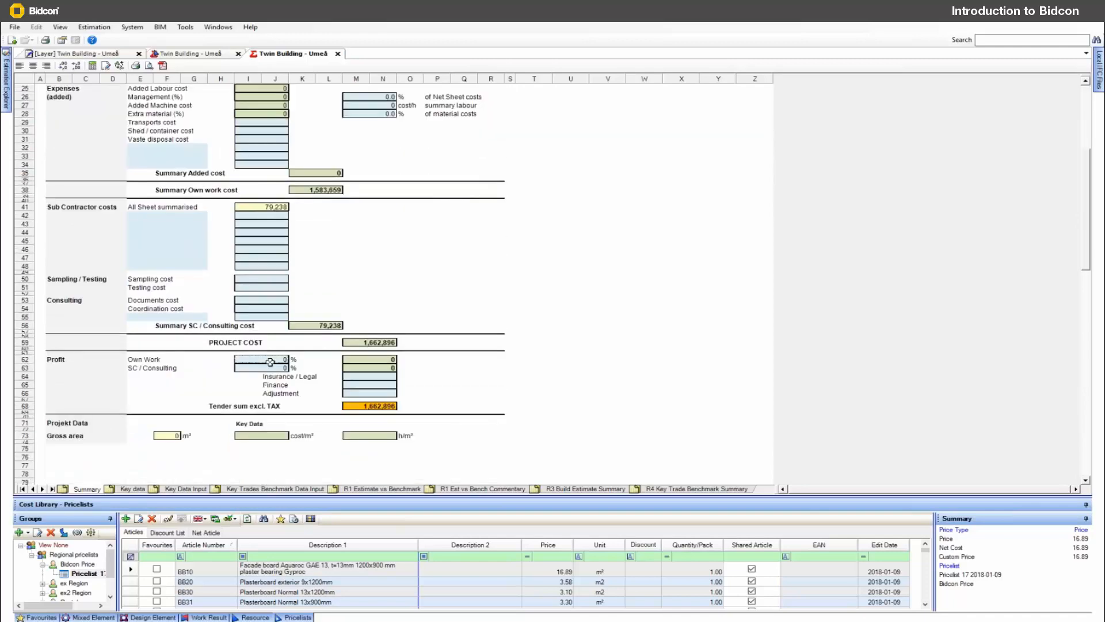
click(270, 362)
text(15)
key(Return)
click(286, 368)
text(5)
key(Return)
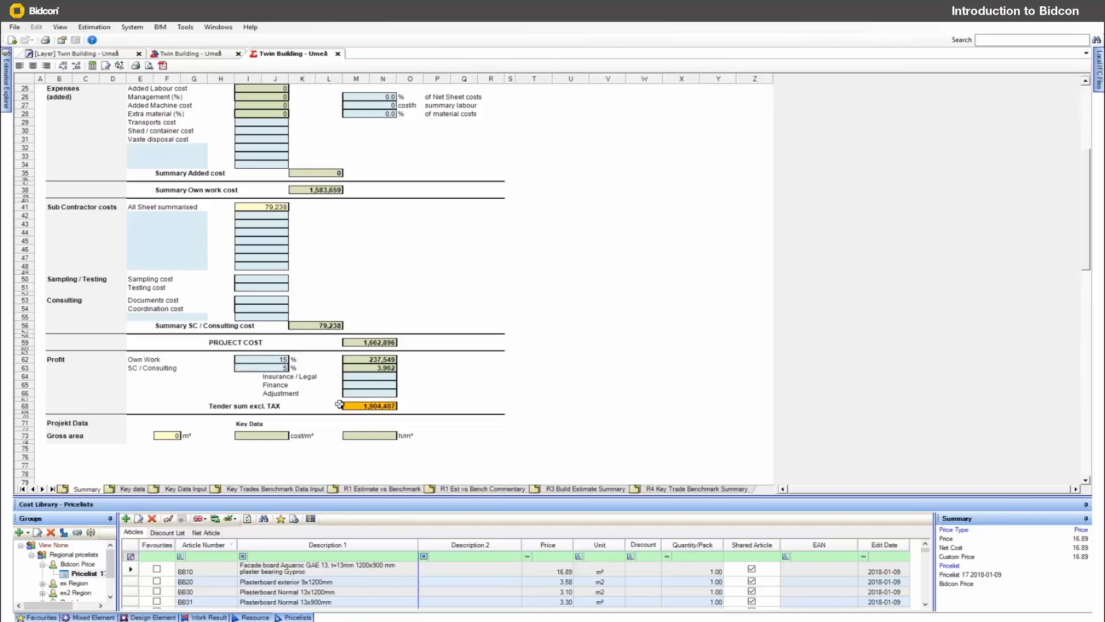
Check the tender sum excluding tax and review the cost sections of the summary above it
click(36, 406)
click(450, 384)
click(384, 406)
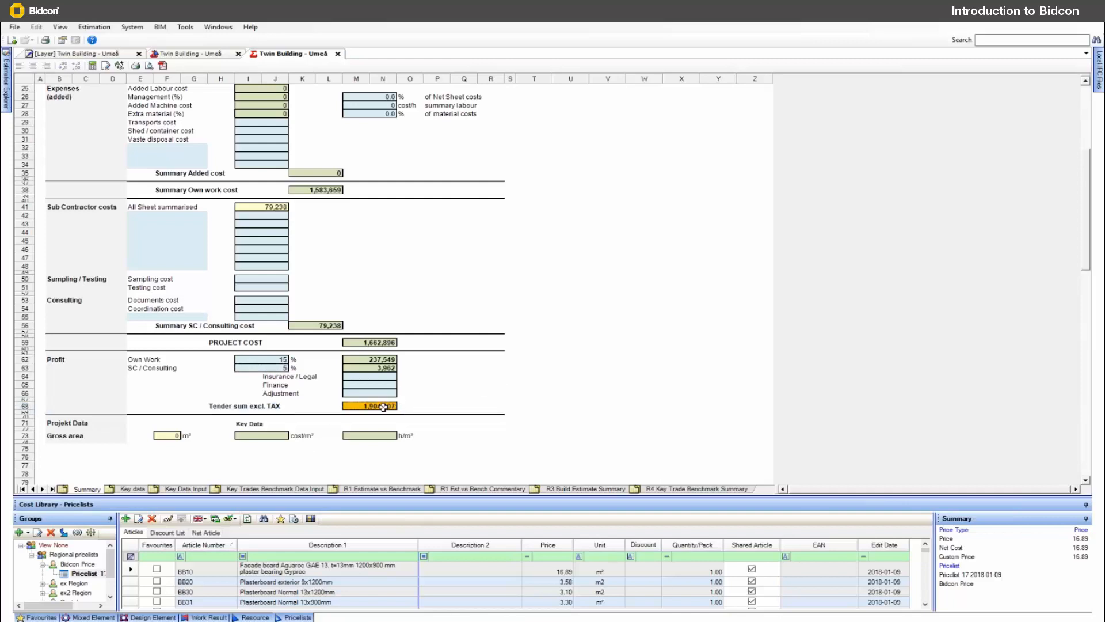
scroll(417, 313, up, 8)
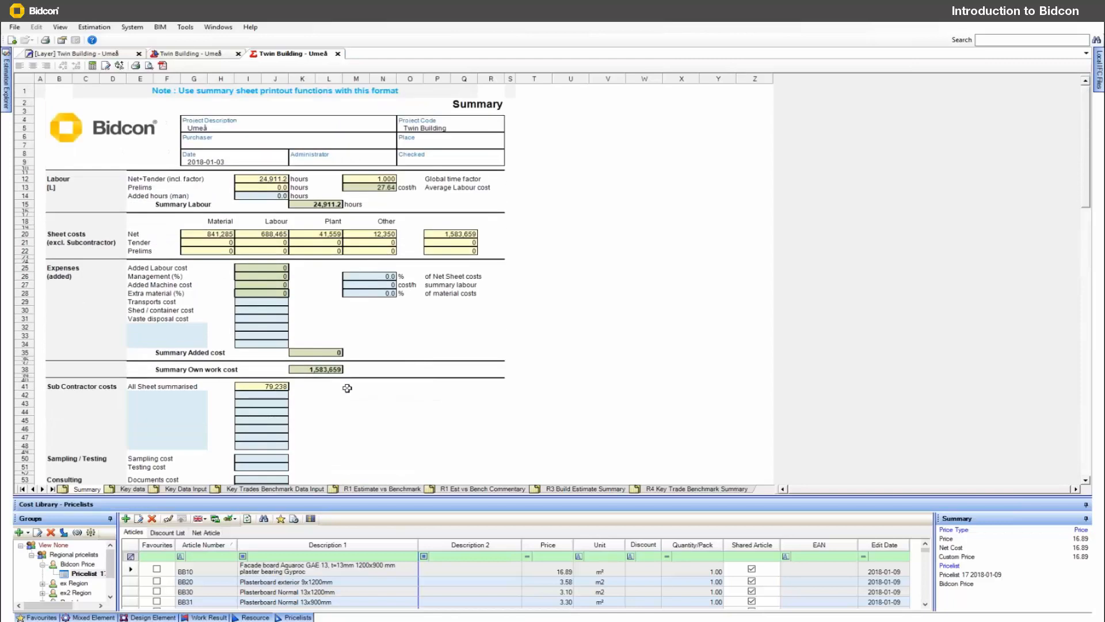
scroll(347, 388, down, 4)
drag(322, 359, 219, 277)
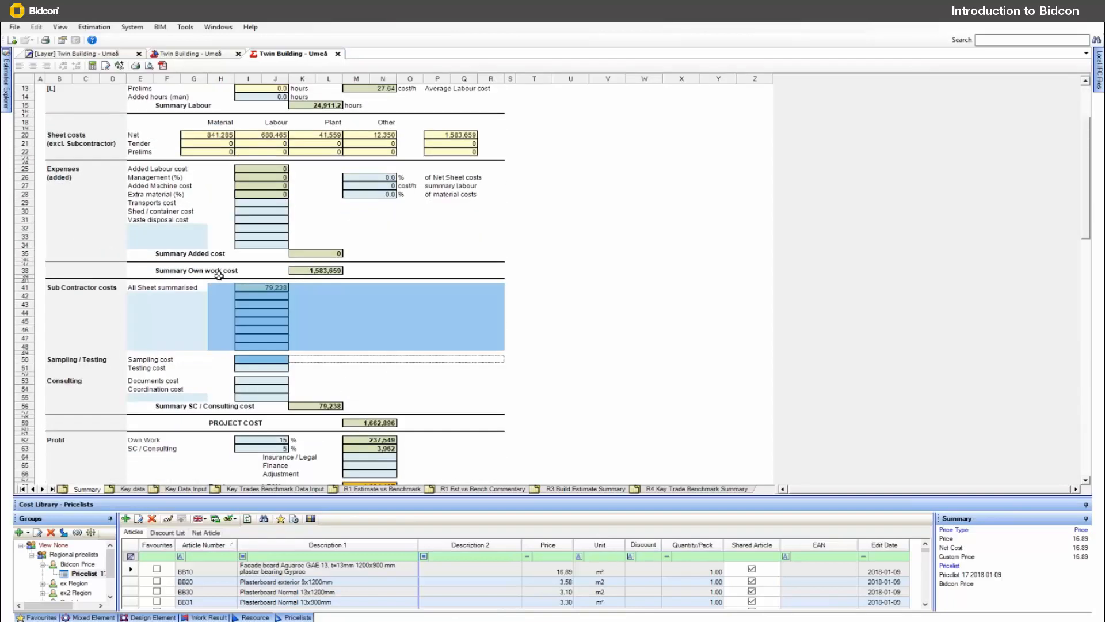
On the Key data sheet, inspect the equation behind the Net Sheet material cell and close it without changes
click(139, 488)
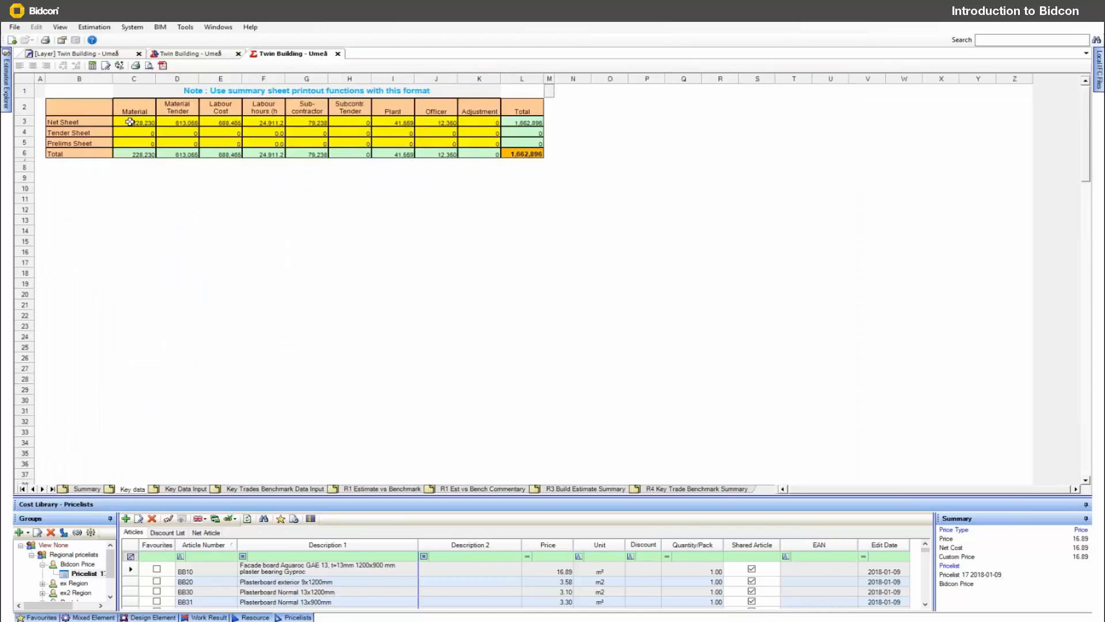
click(130, 122)
right_click(137, 122)
click(172, 235)
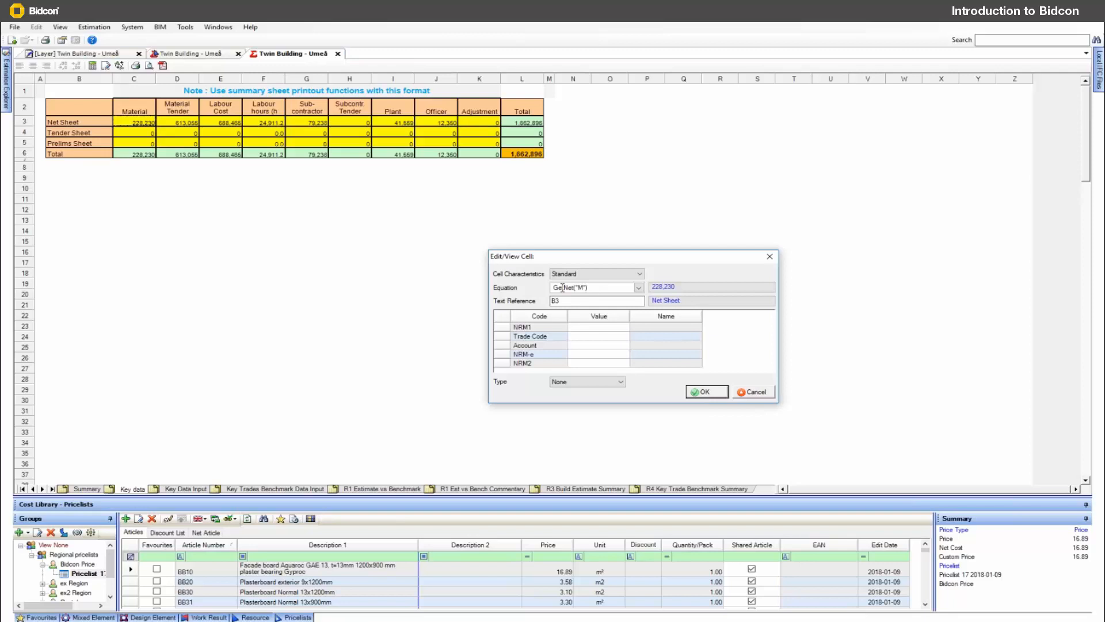
drag(602, 290, 534, 288)
click(754, 392)
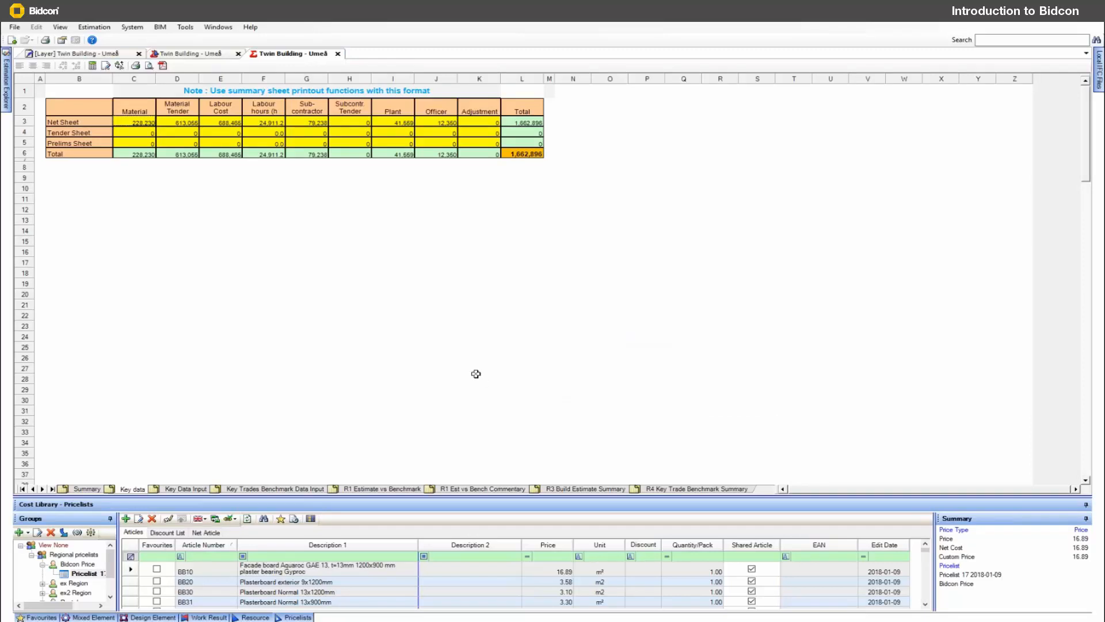
Look through the Key Data Input, R1 and R3 report sheets and the R4 Key Trade Benchmark Summary
click(186, 489)
click(370, 489)
click(482, 489)
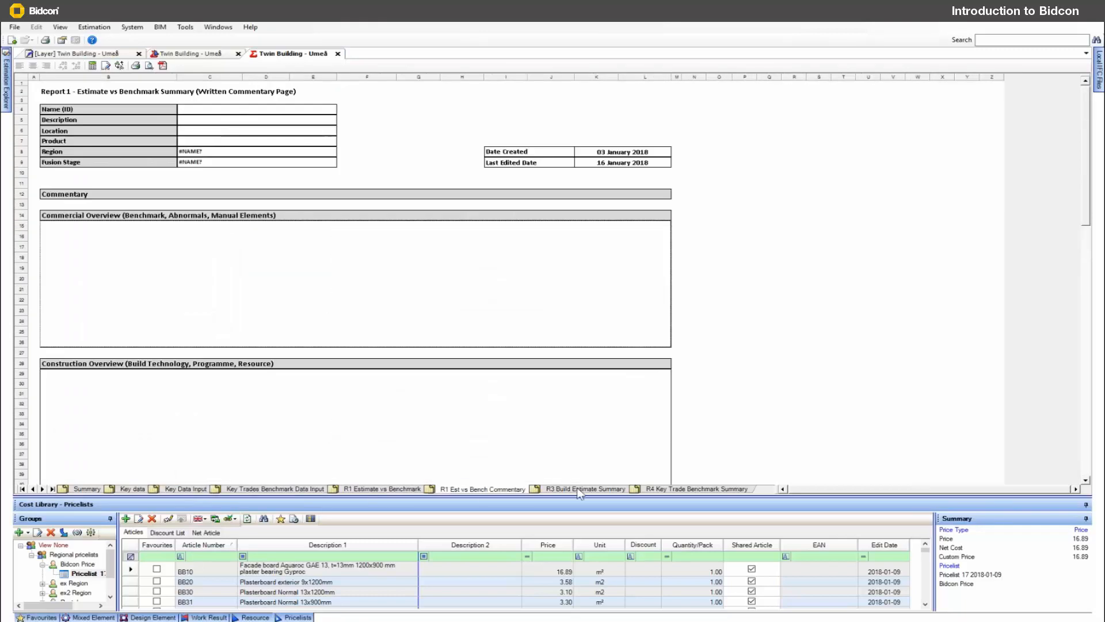
click(570, 490)
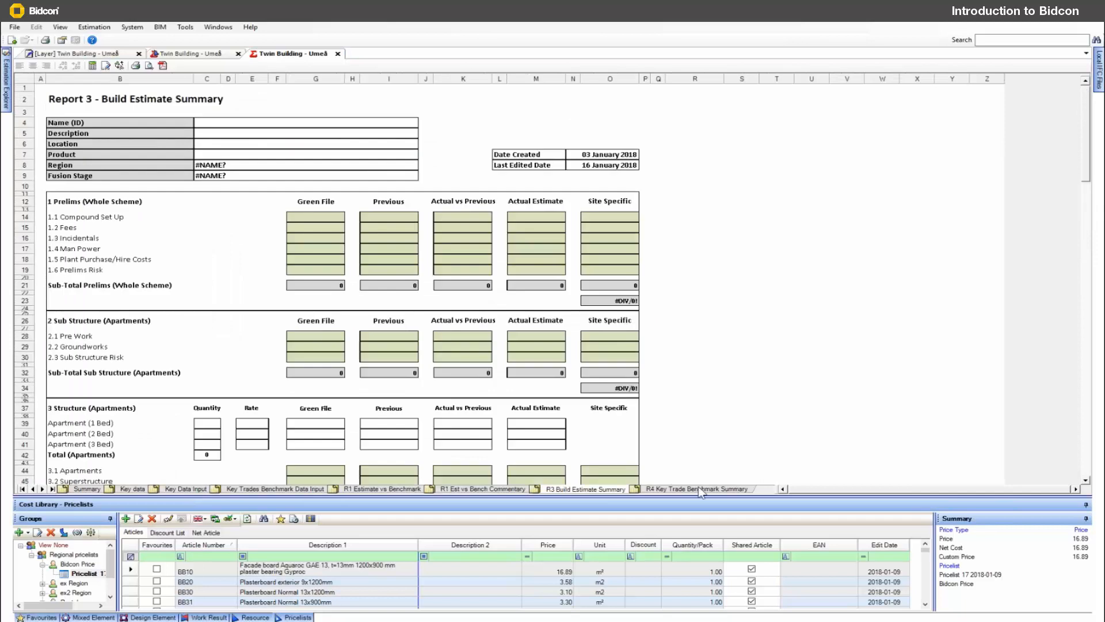
click(701, 490)
scroll(661, 395, down, 5)
Examine the R3 Build Estimate Summary and the R1 Est vs Bench Commentary sheets in full
click(593, 489)
scroll(574, 414, down, 15)
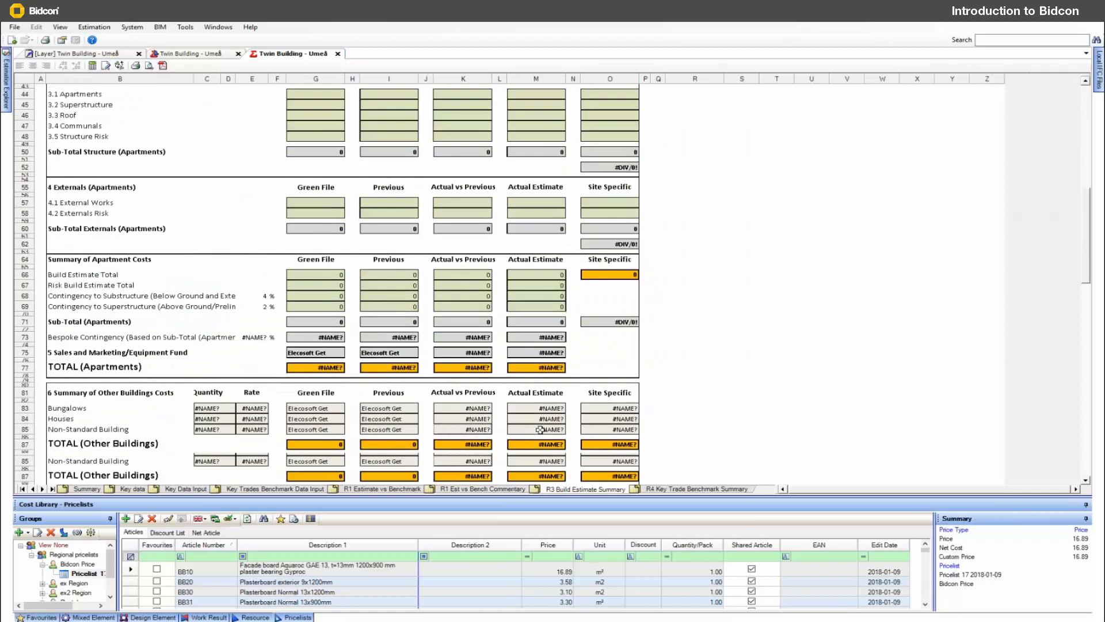
scroll(539, 429, down, 5)
scroll(538, 430, up, 2)
click(474, 489)
scroll(386, 432, down, 5)
scroll(390, 460, up, 5)
Examine the R1 Estimate vs Benchmark, Key Trades Benchmark Data Input and Key Data Input sheets
click(383, 489)
scroll(335, 404, down, 1)
scroll(335, 405, down, 12)
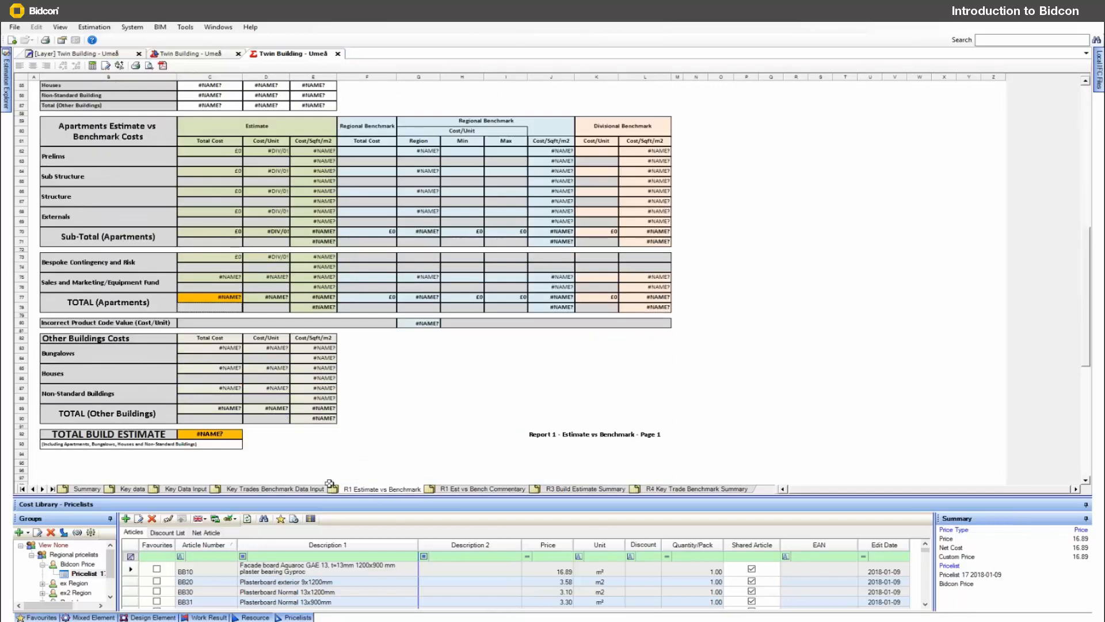
click(283, 488)
scroll(230, 398, down, 5)
click(186, 489)
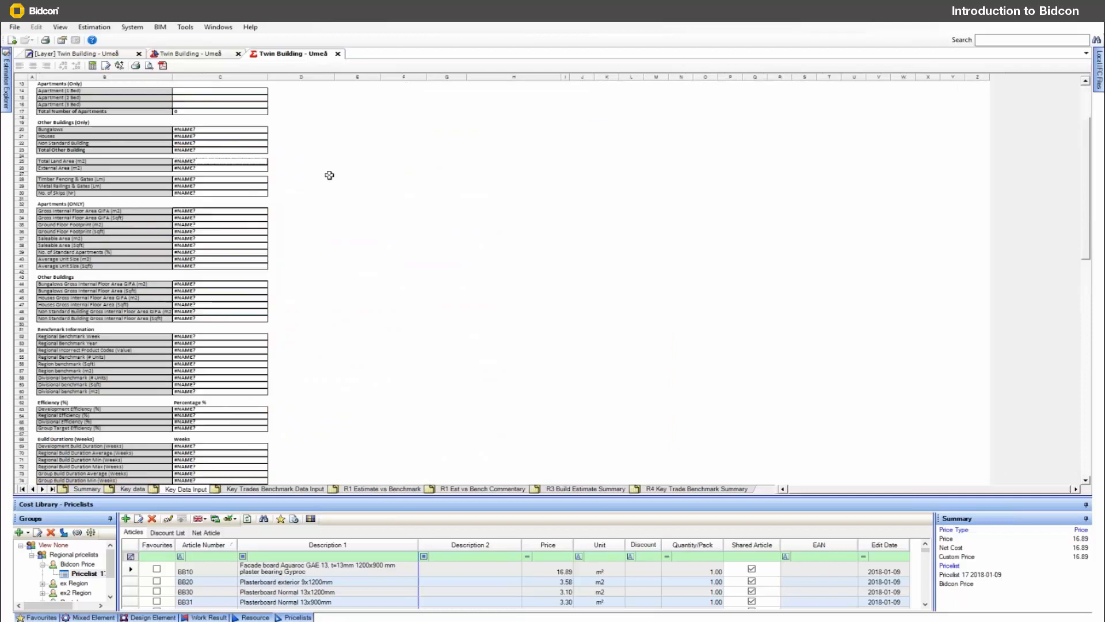
Return to the resource sheet, sort it by quantity, lowest first, and check the resources with zero quantity
click(198, 54)
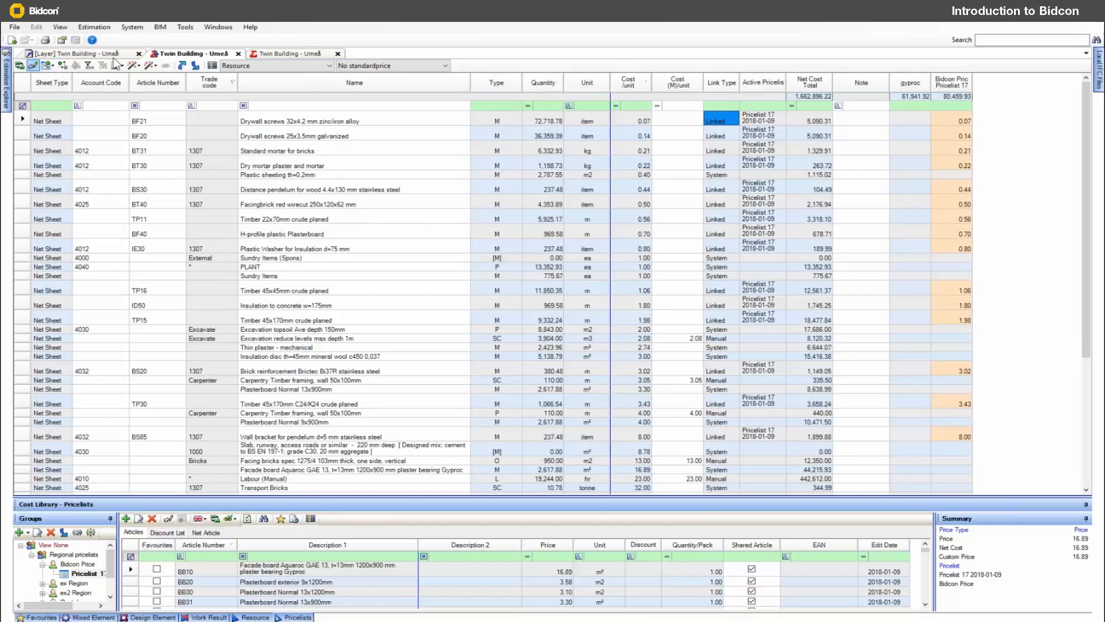
click(337, 219)
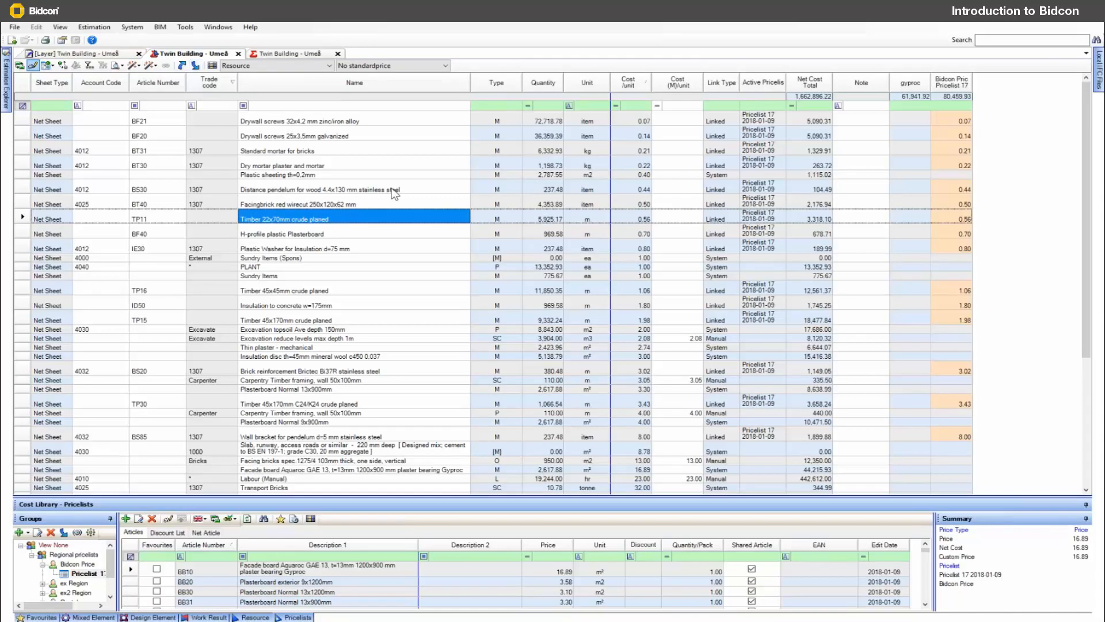
click(546, 84)
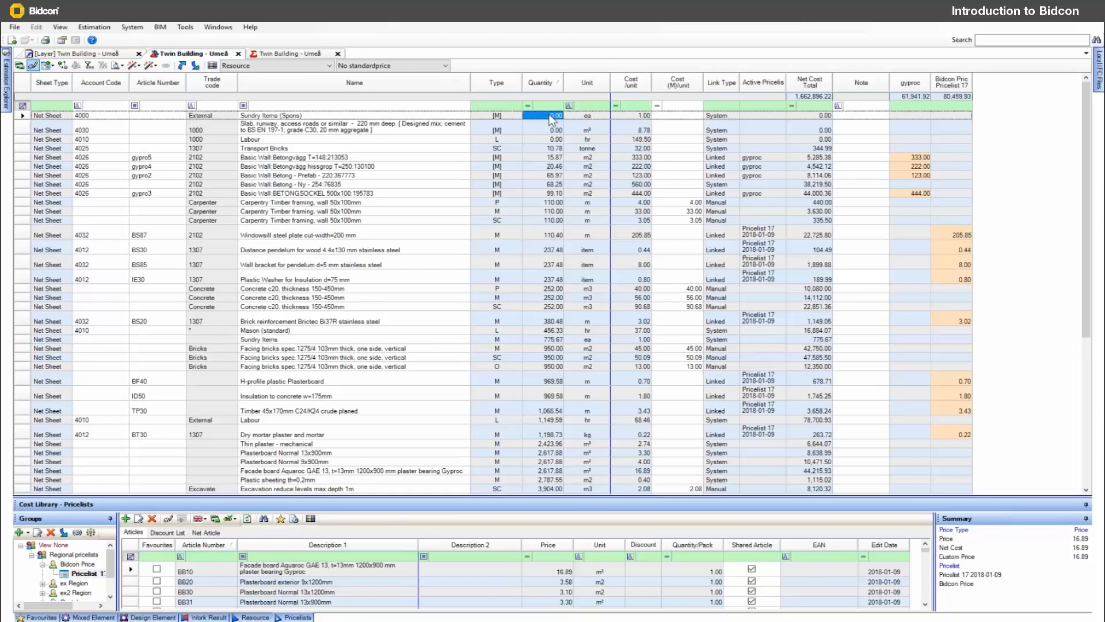
key(Down)
click(551, 140)
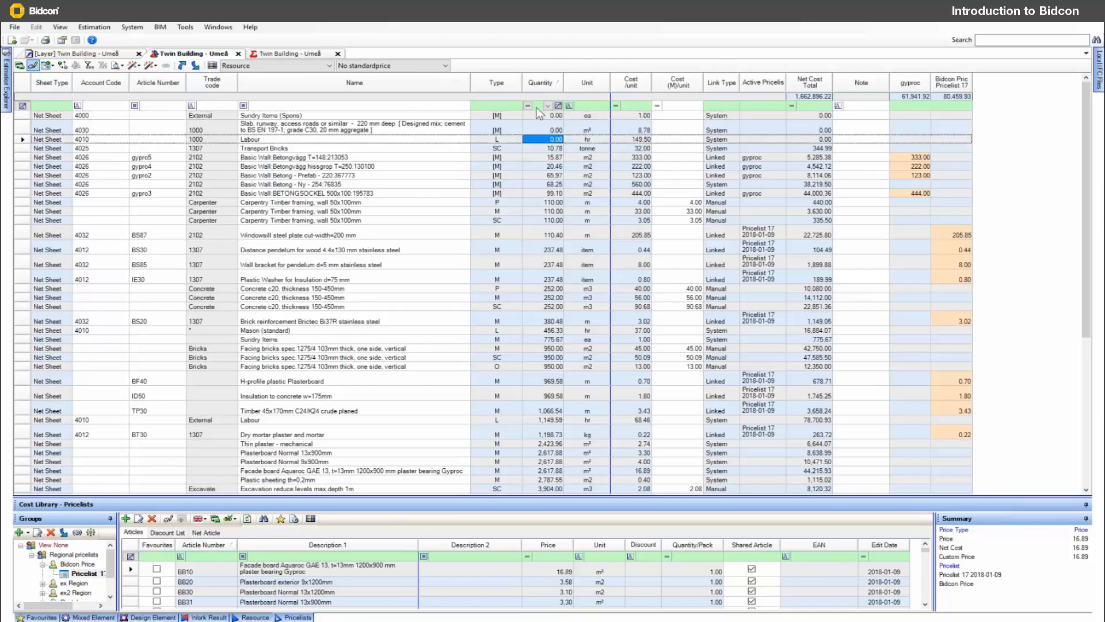
click(539, 115)
Check the lowest unit costs and the highest net cost totals by sorting the resources on each column
click(641, 85)
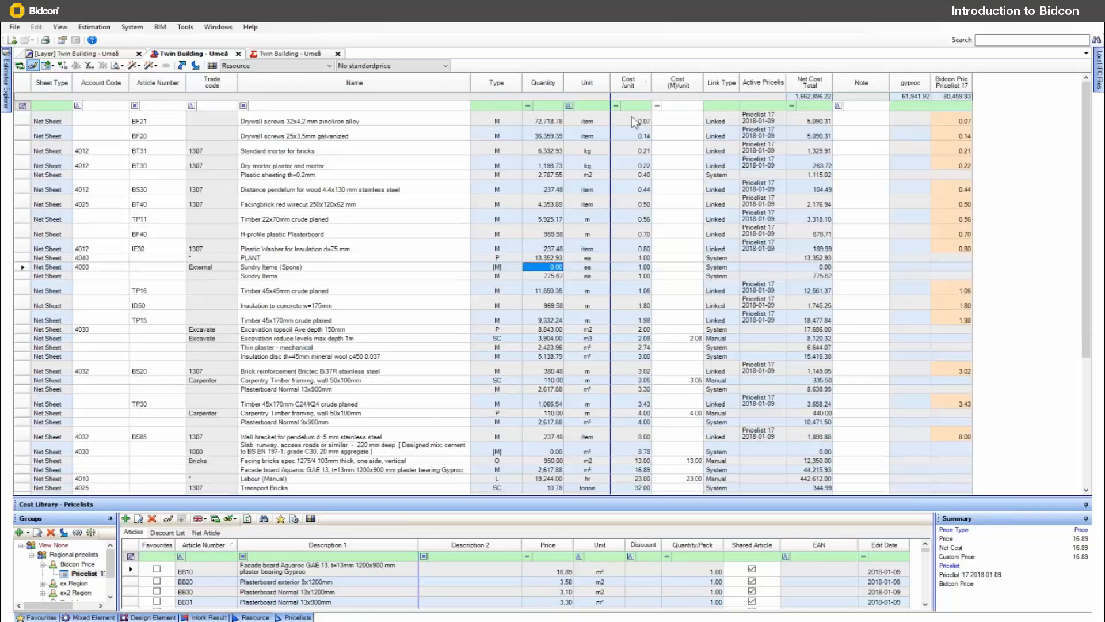
click(632, 119)
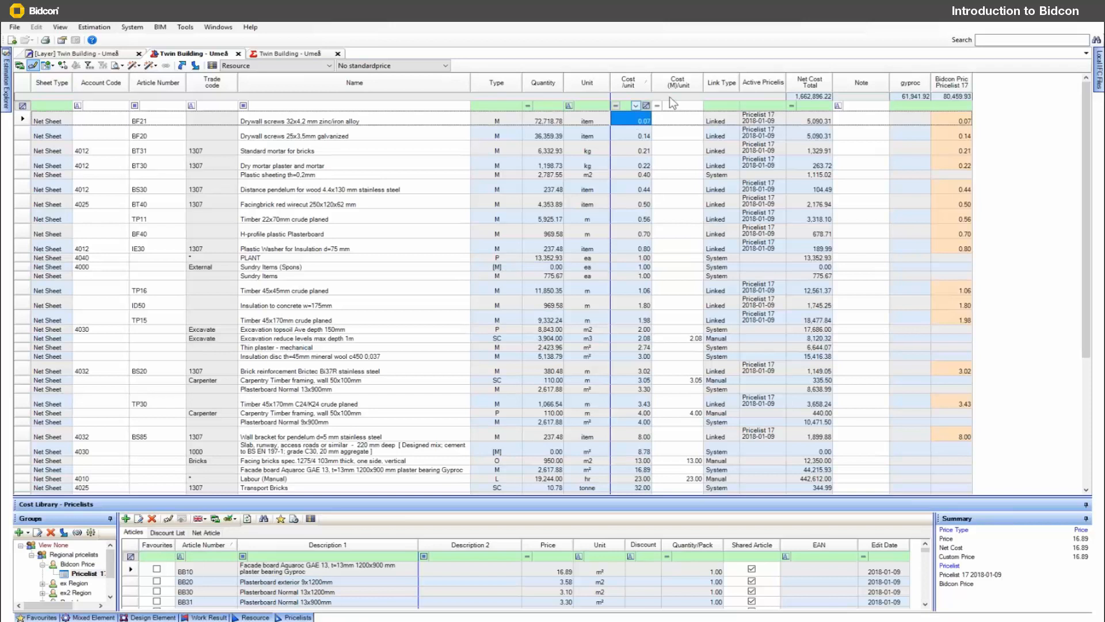
click(827, 85)
click(828, 86)
click(816, 116)
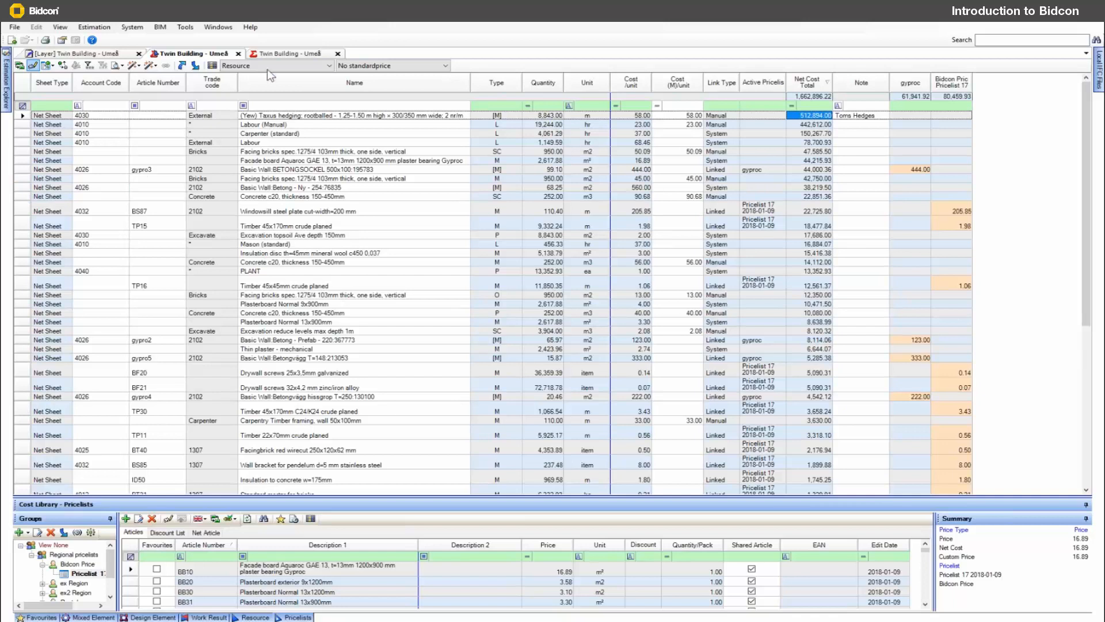
Return to the Twin Building net sheet and preview the NetSheet [posts] report
click(277, 55)
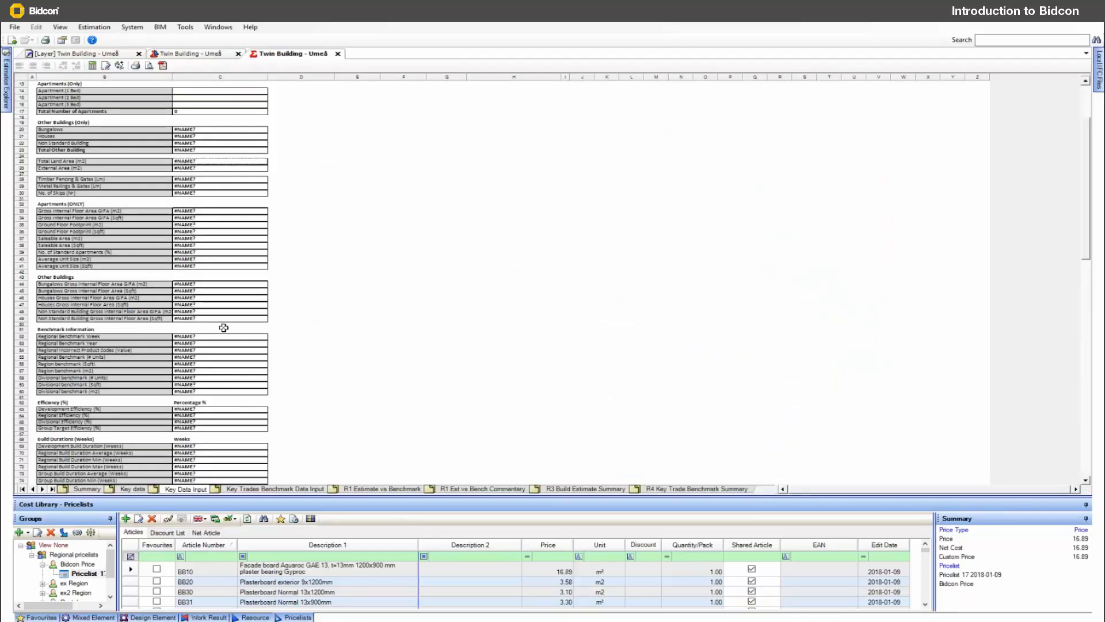
click(93, 54)
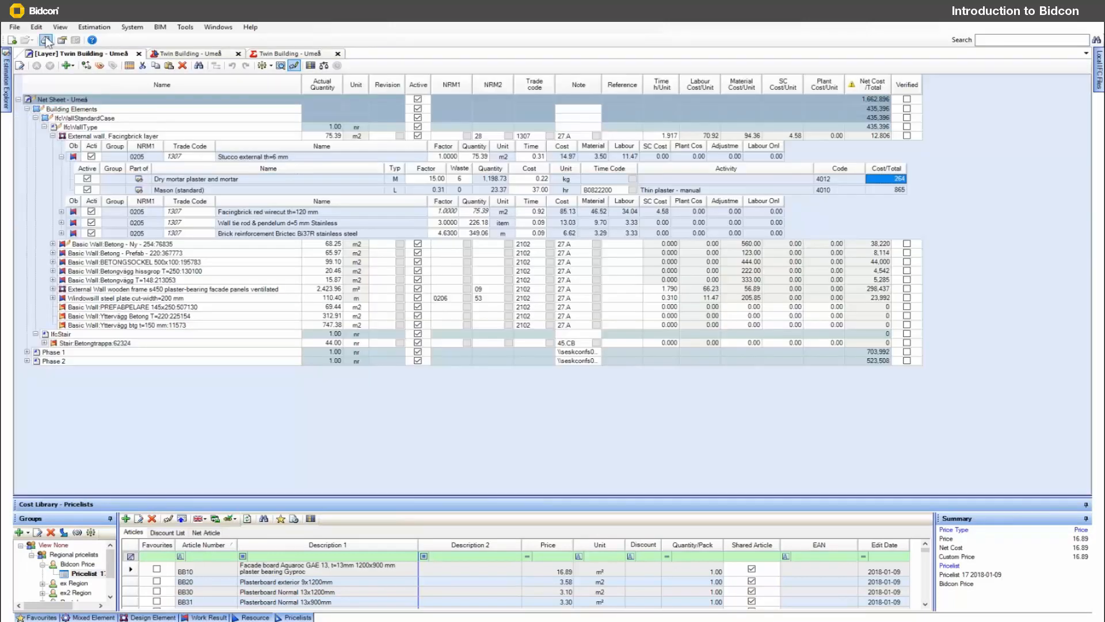
click(46, 40)
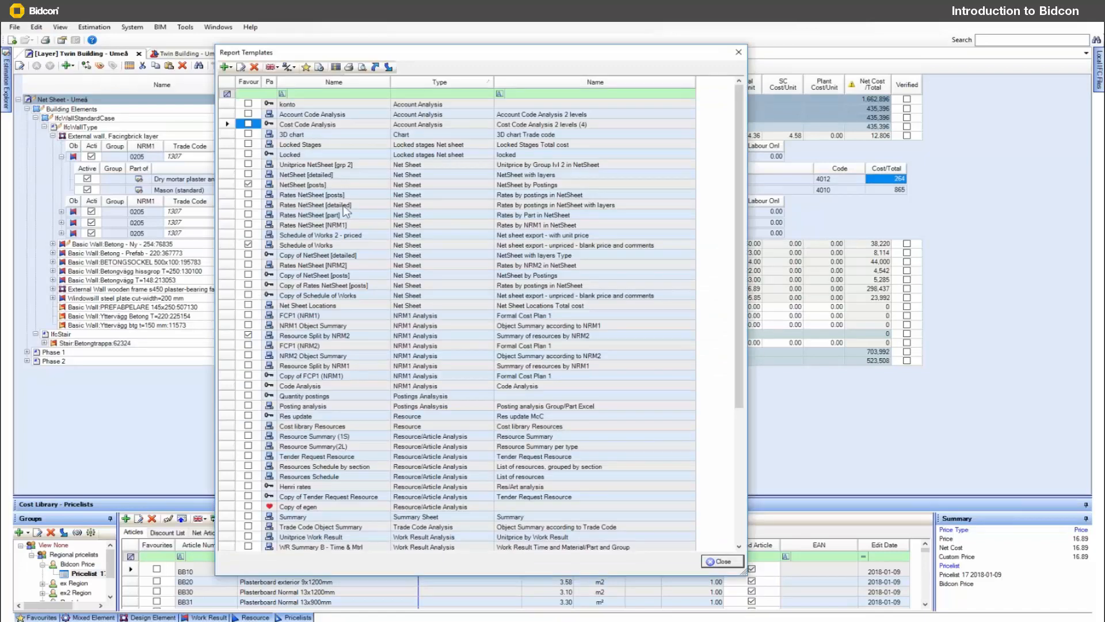
click(290, 185)
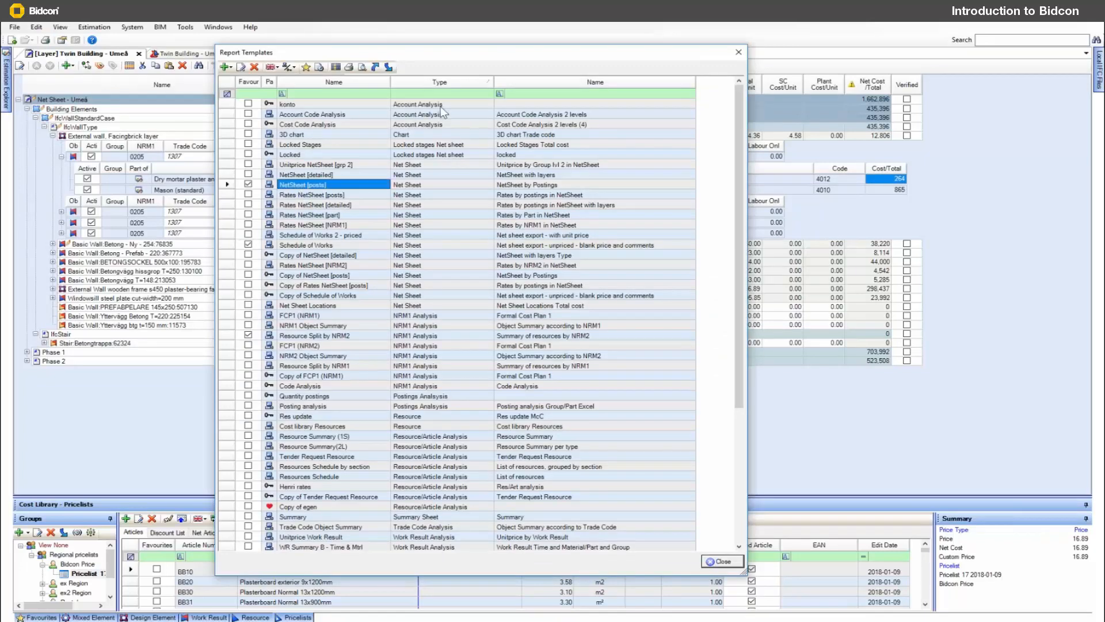
click(362, 67)
click(599, 430)
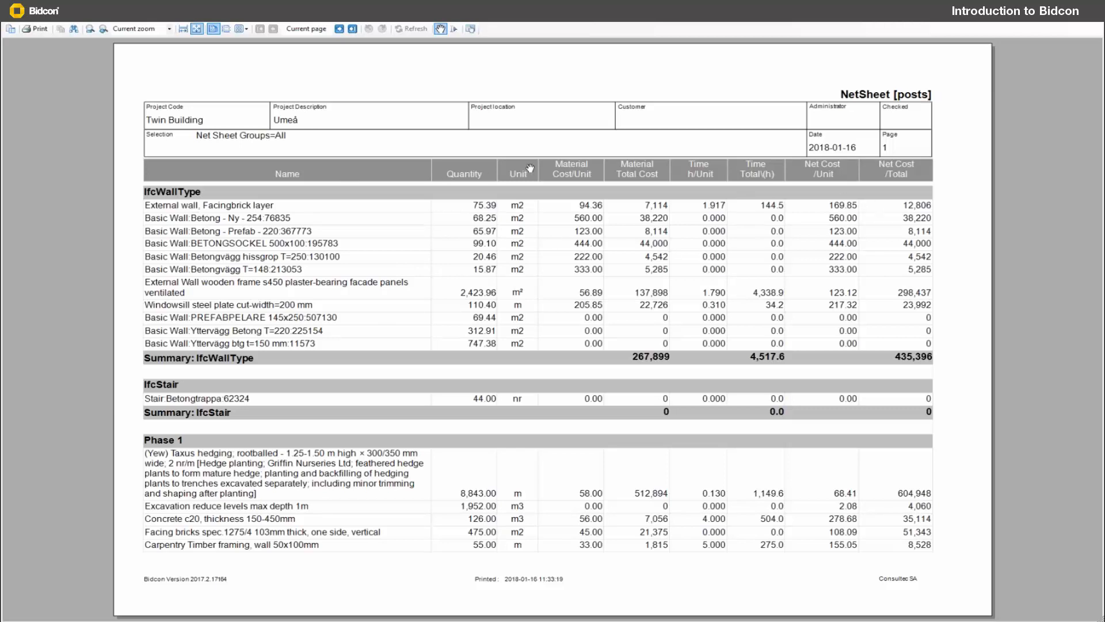
click(1094, 23)
Preview the Schedule of Works report, then close the preview
click(305, 245)
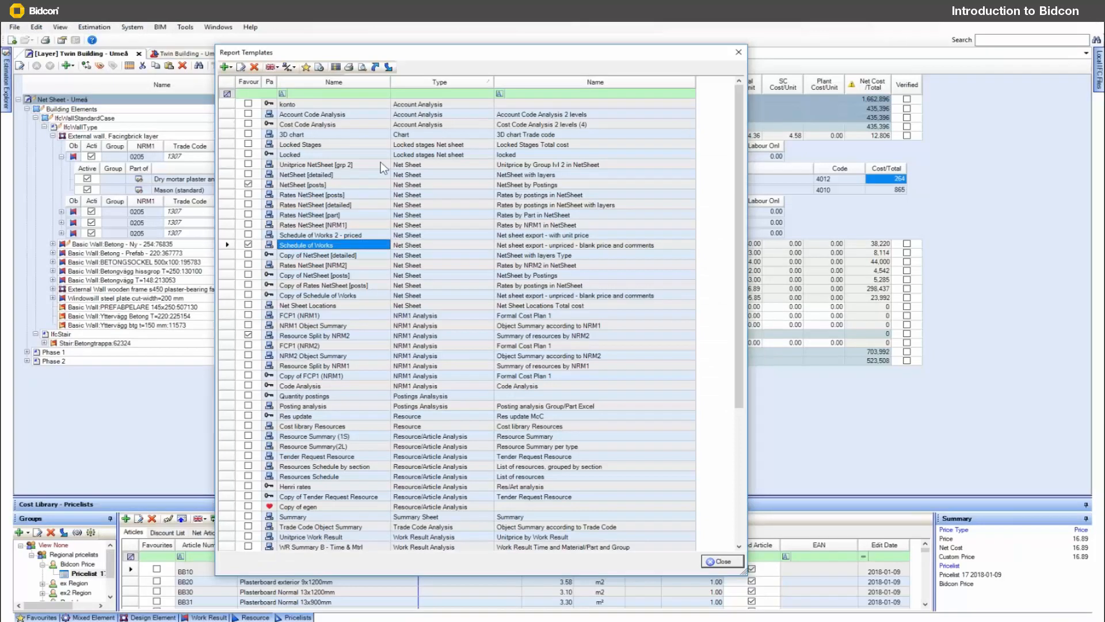
click(362, 67)
click(603, 428)
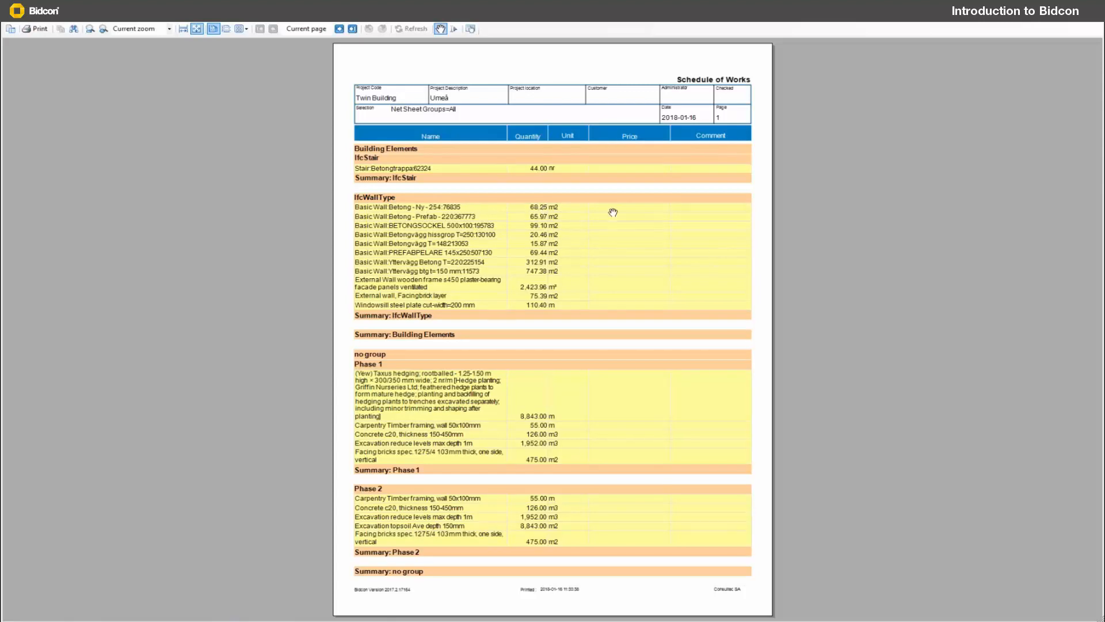
click(1091, 23)
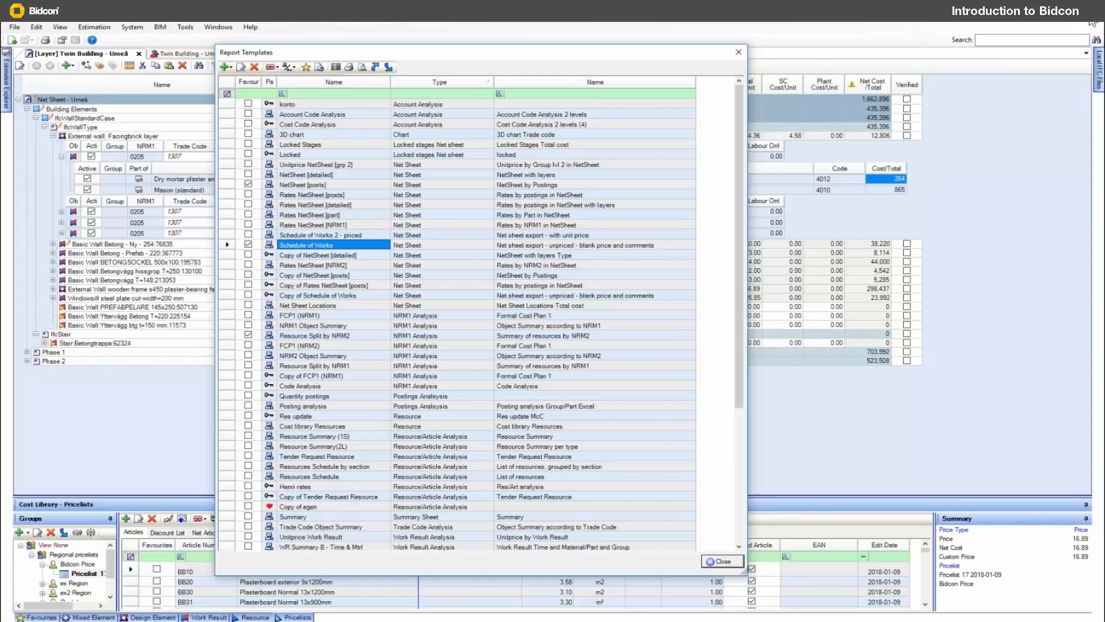
Preview the Resource Split by NRM2 report and check the costs per NRM2 group
click(313, 335)
click(362, 67)
click(602, 439)
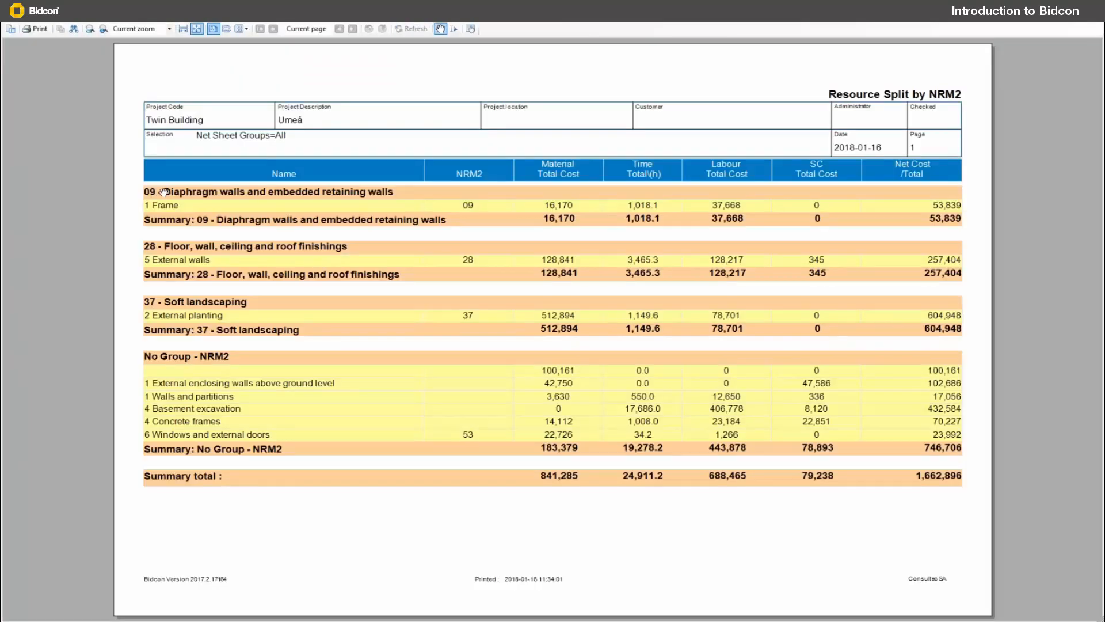
click(1098, 24)
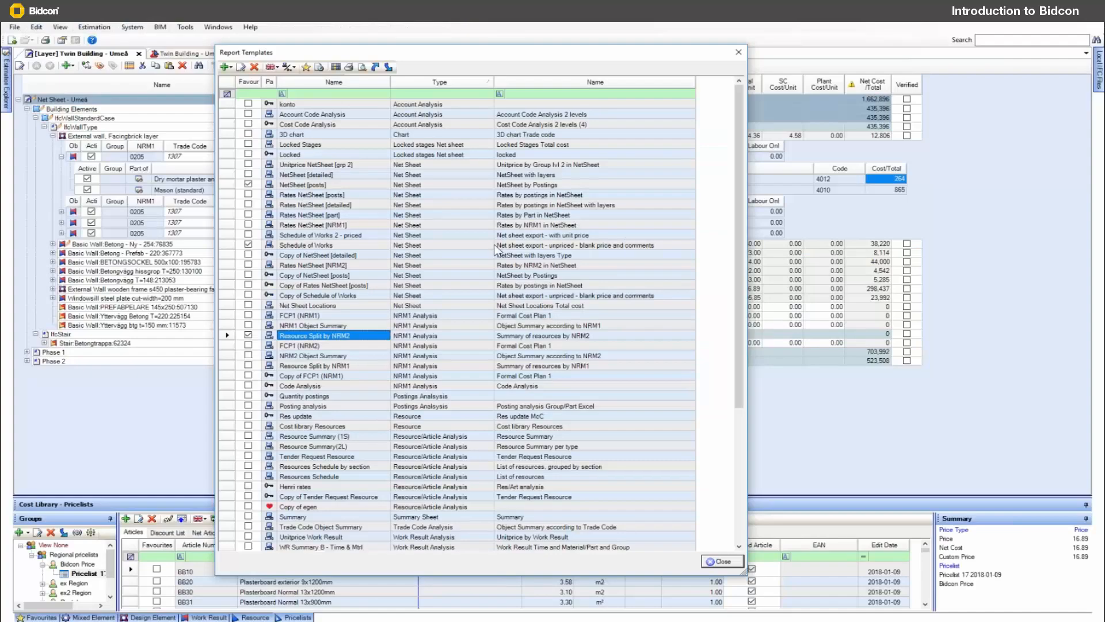
Preview the custom resource analysis report named Copy of egen
scroll(347, 406, down, 4)
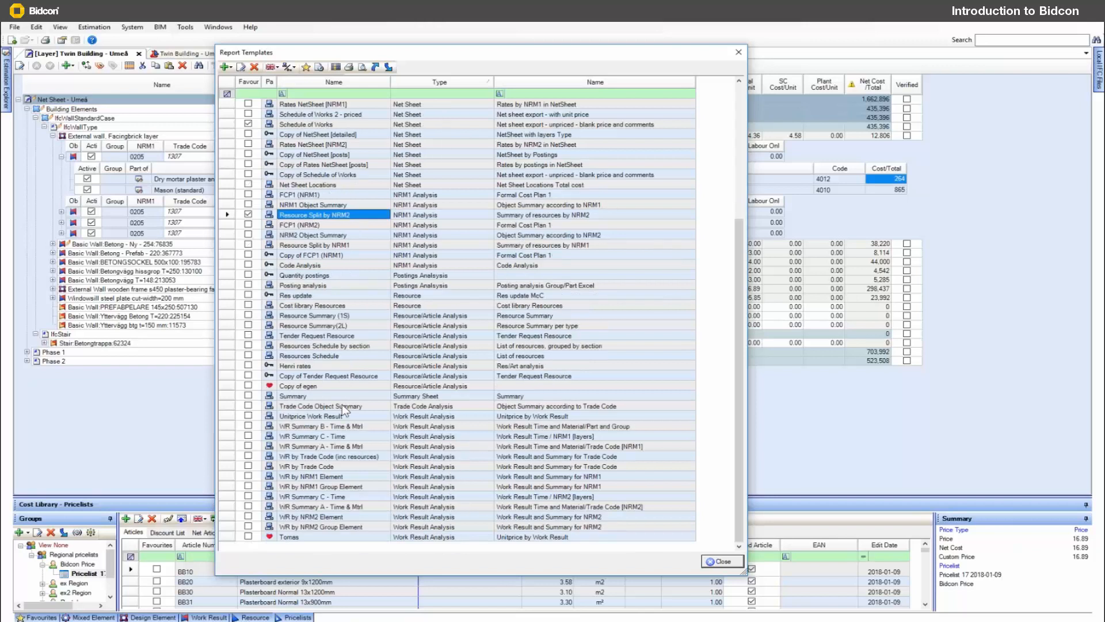
click(291, 376)
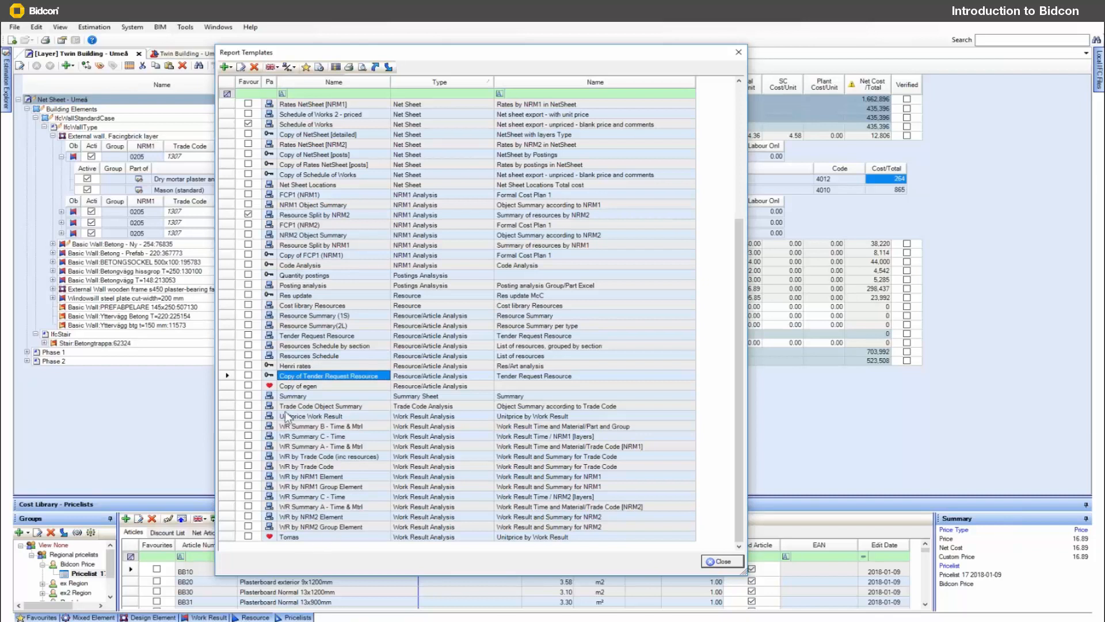
click(309, 386)
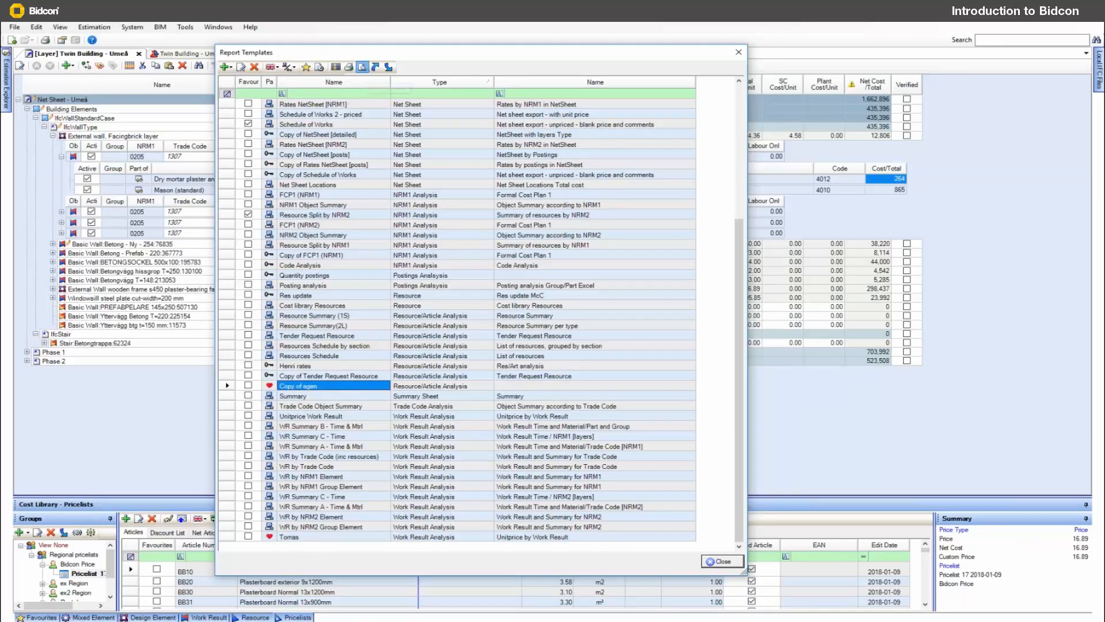
click(362, 68)
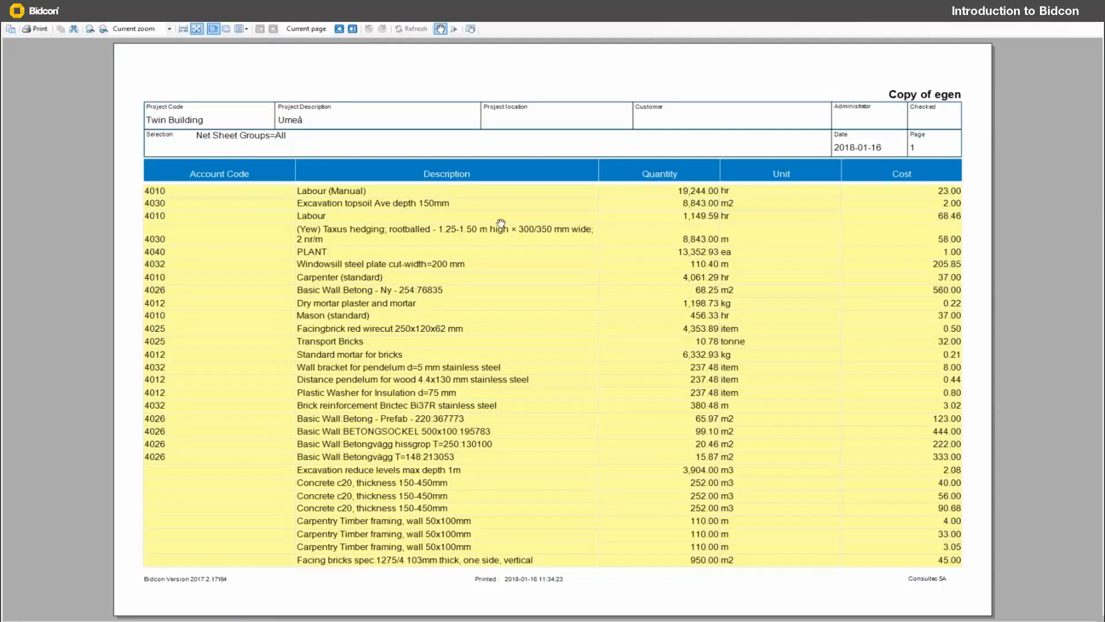
click(1095, 23)
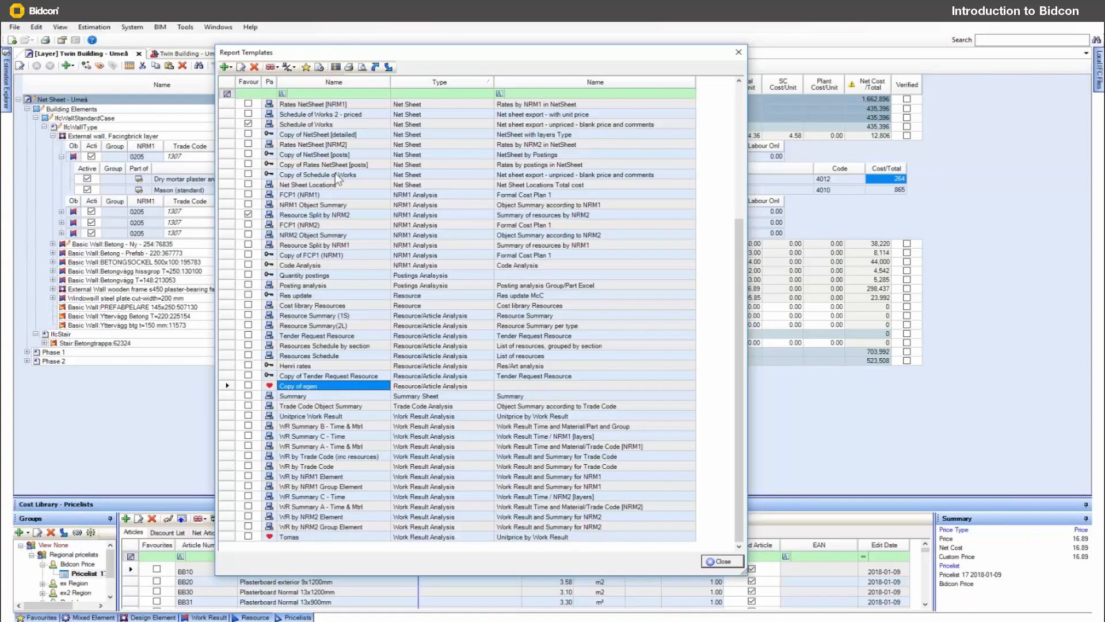
Preview the Cost Code Analysis report and leave the report templates
scroll(336, 183, up, 4)
click(319, 123)
click(362, 67)
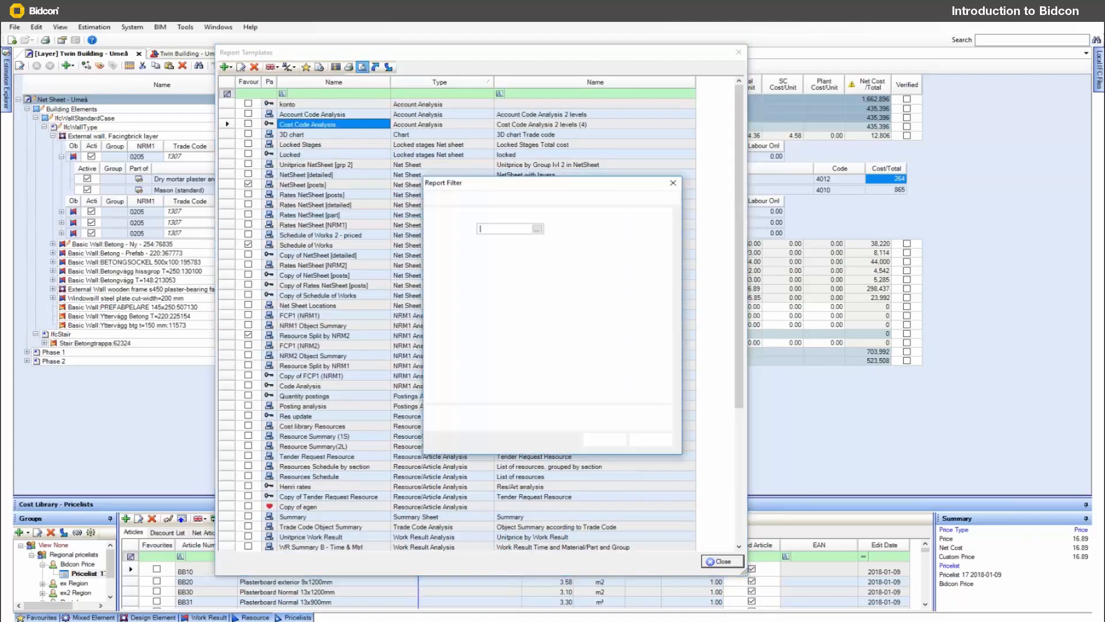
click(604, 439)
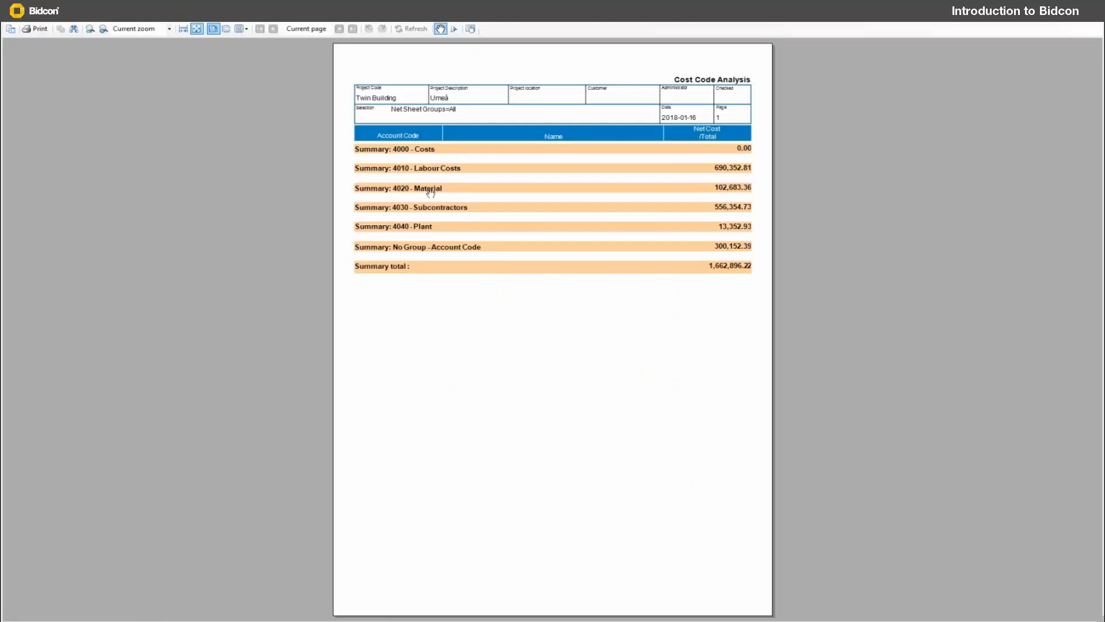
click(1092, 26)
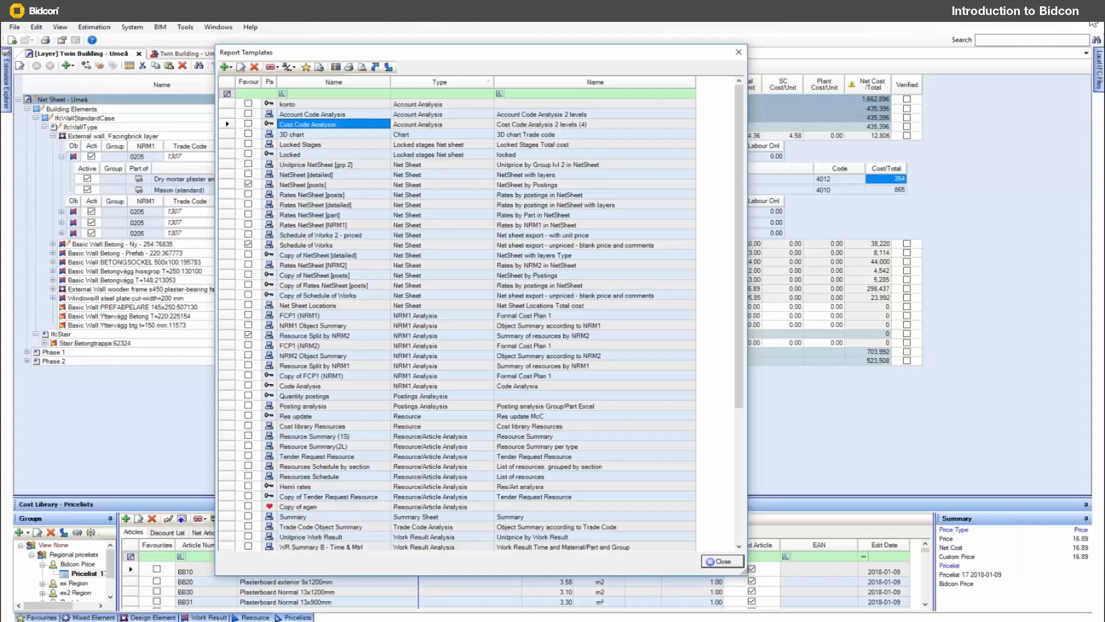
click(720, 562)
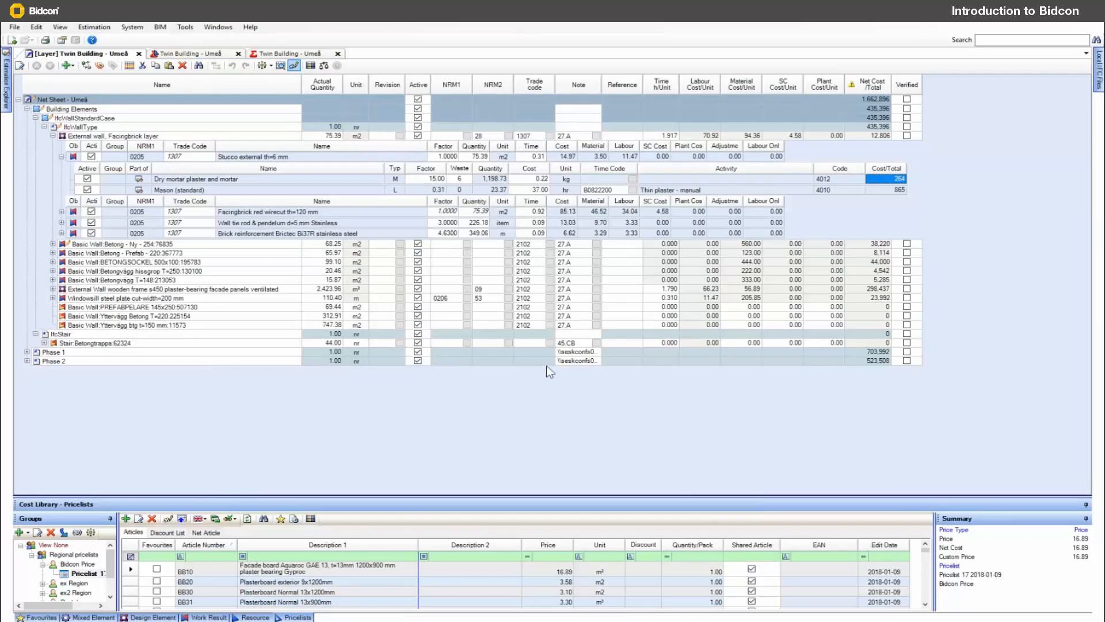
Collapse Building Elements and start an import of the Bill of Quantities type with the Net Sheet root selected
click(27, 109)
click(50, 100)
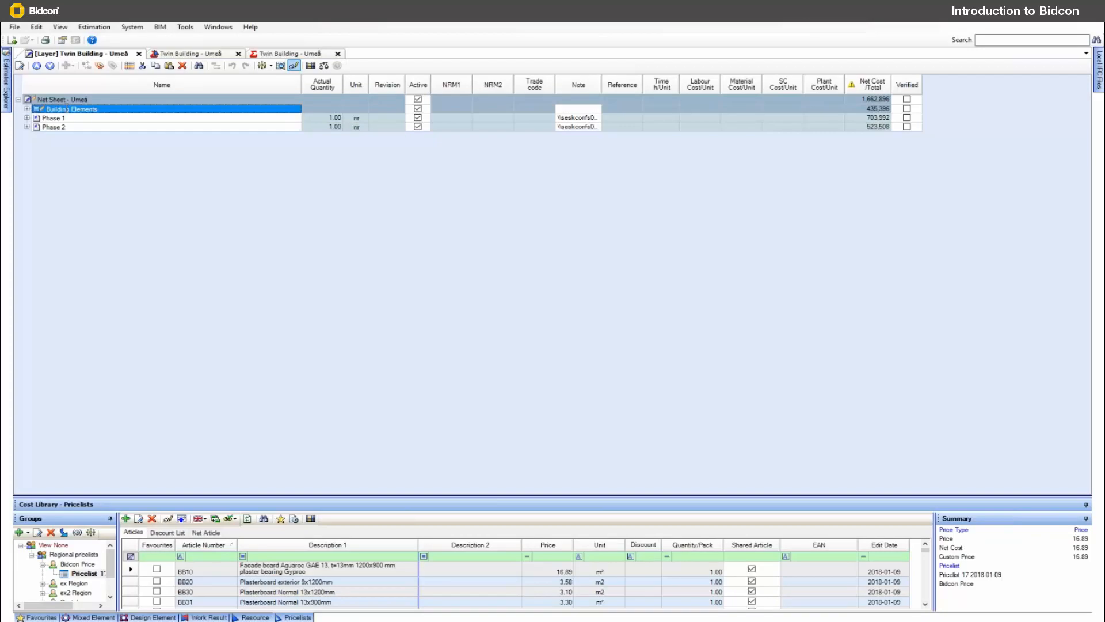
click(14, 27)
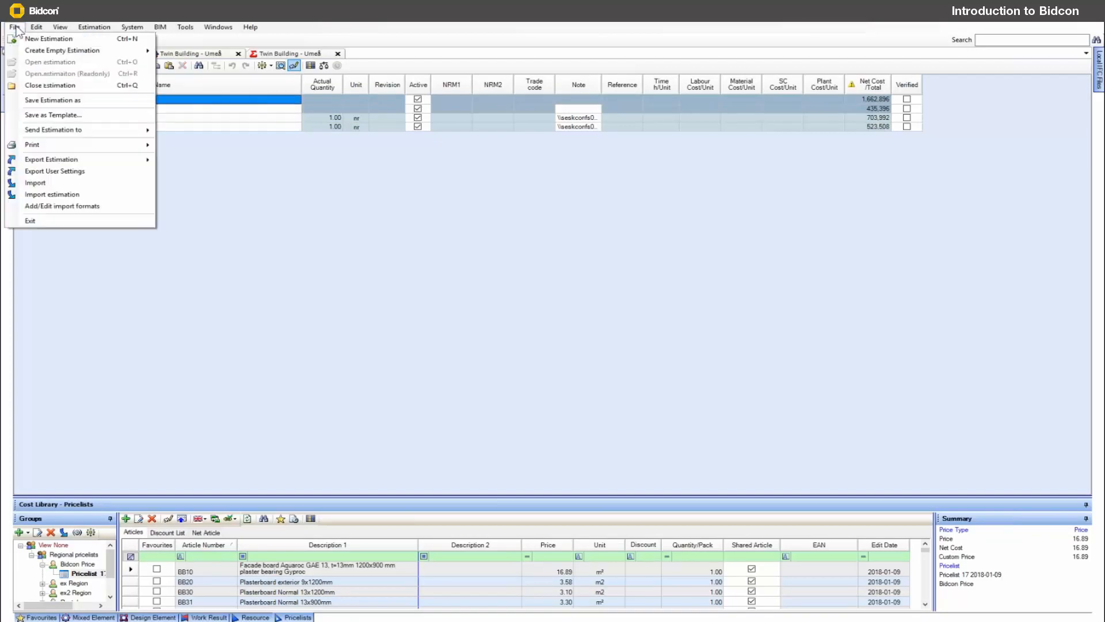
click(58, 183)
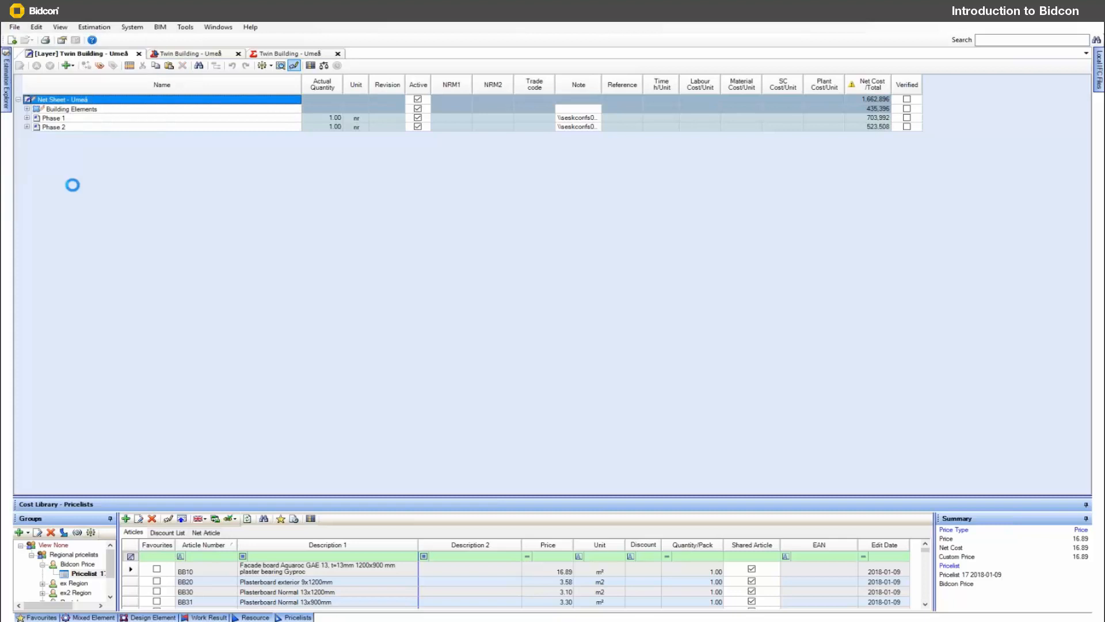
click(426, 201)
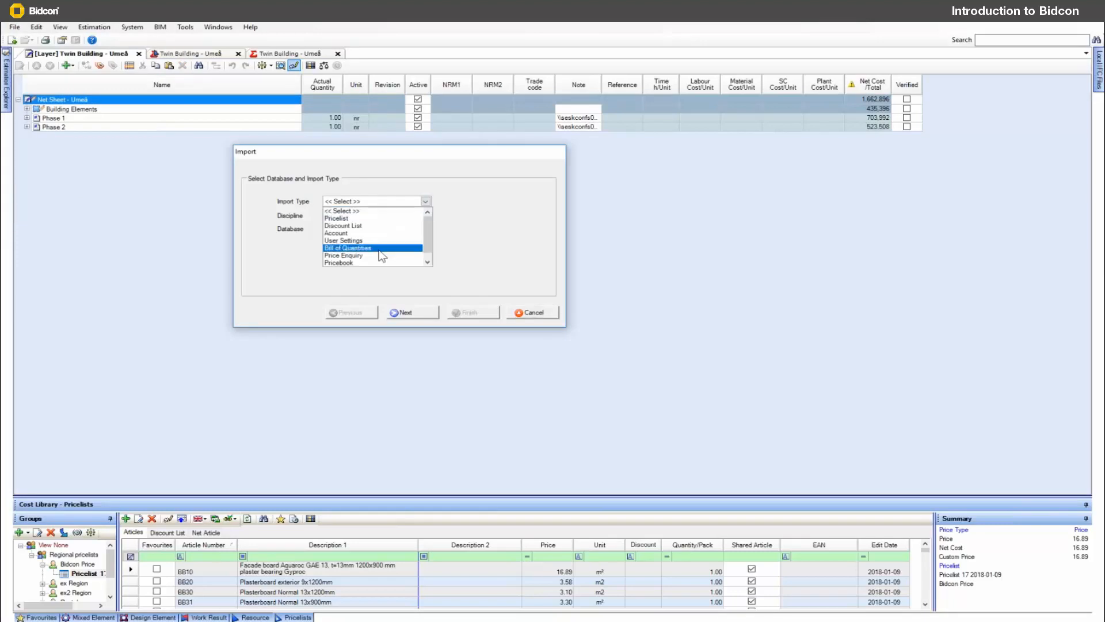
click(380, 252)
click(408, 313)
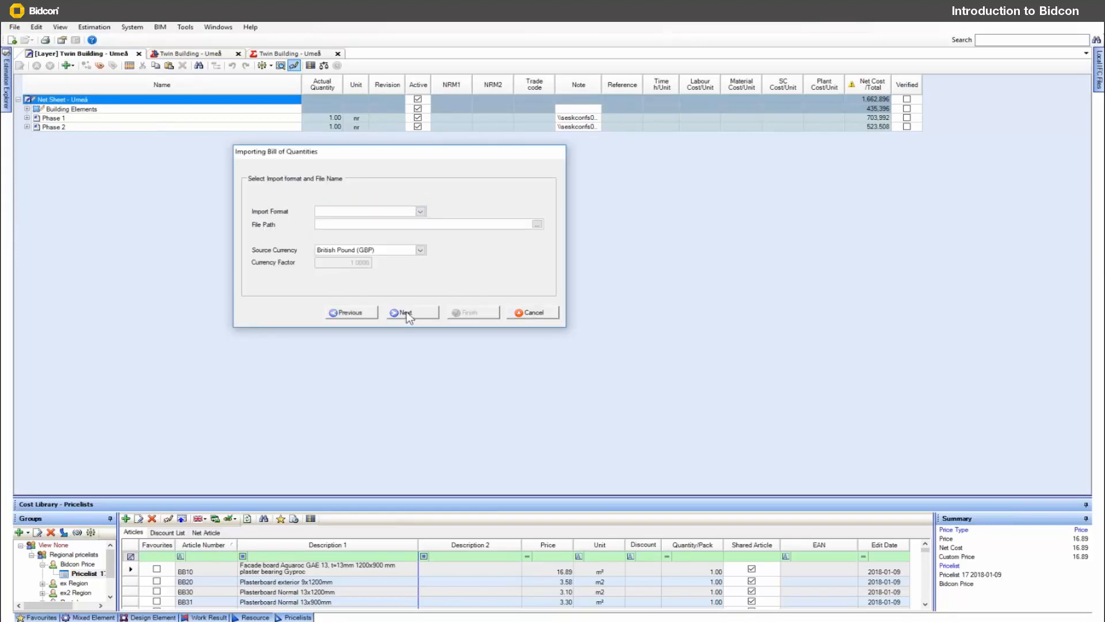
Set the import format to BoQ_UK_costs and choose BoQ_UK_costs.xlsx from the Import BC folder in Bidcon Examples
click(420, 211)
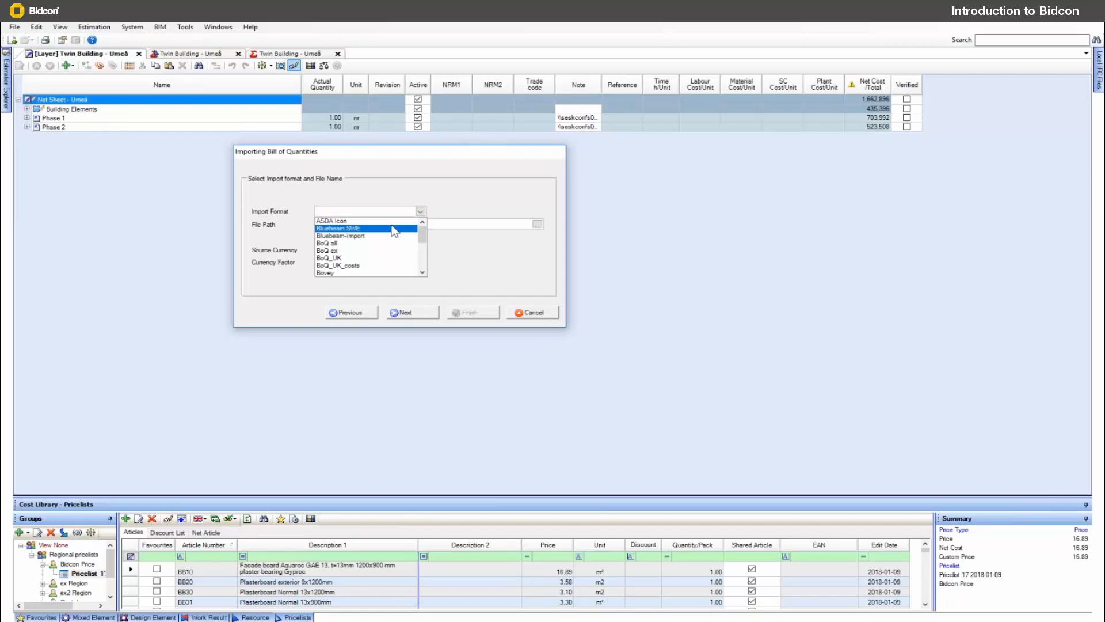
click(356, 265)
click(537, 224)
click(424, 262)
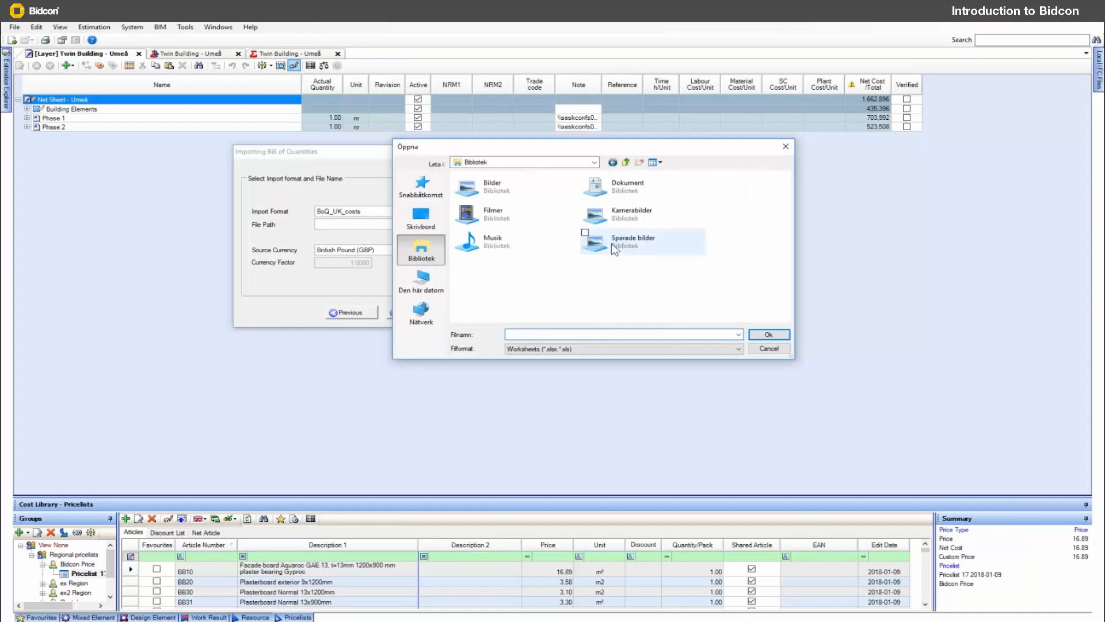
double_click(616, 198)
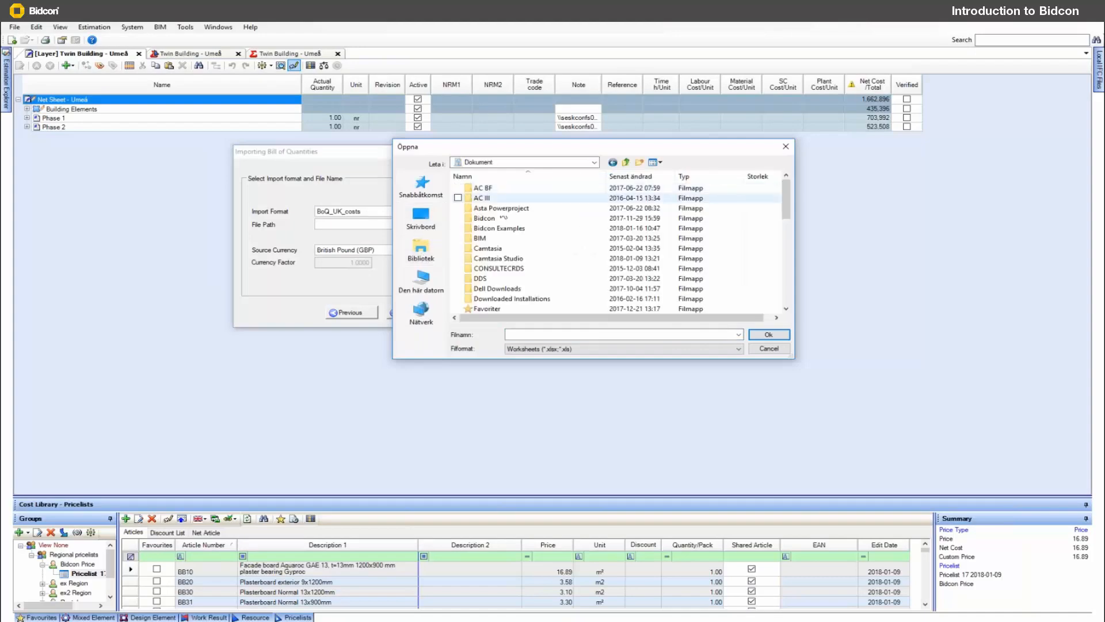
double_click(496, 218)
double_click(499, 198)
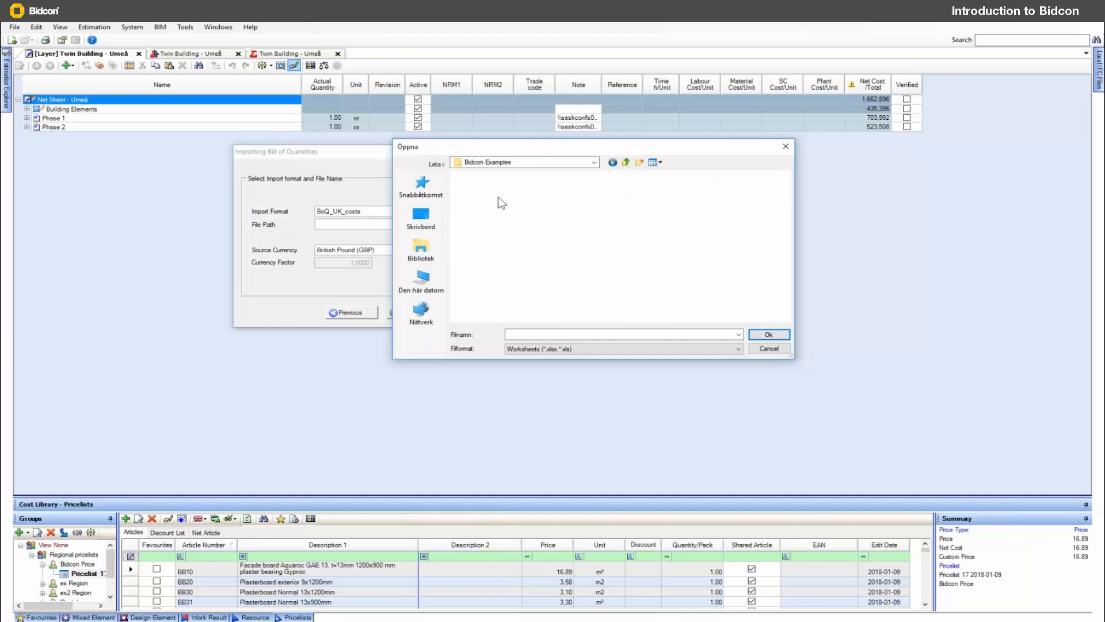
click(505, 219)
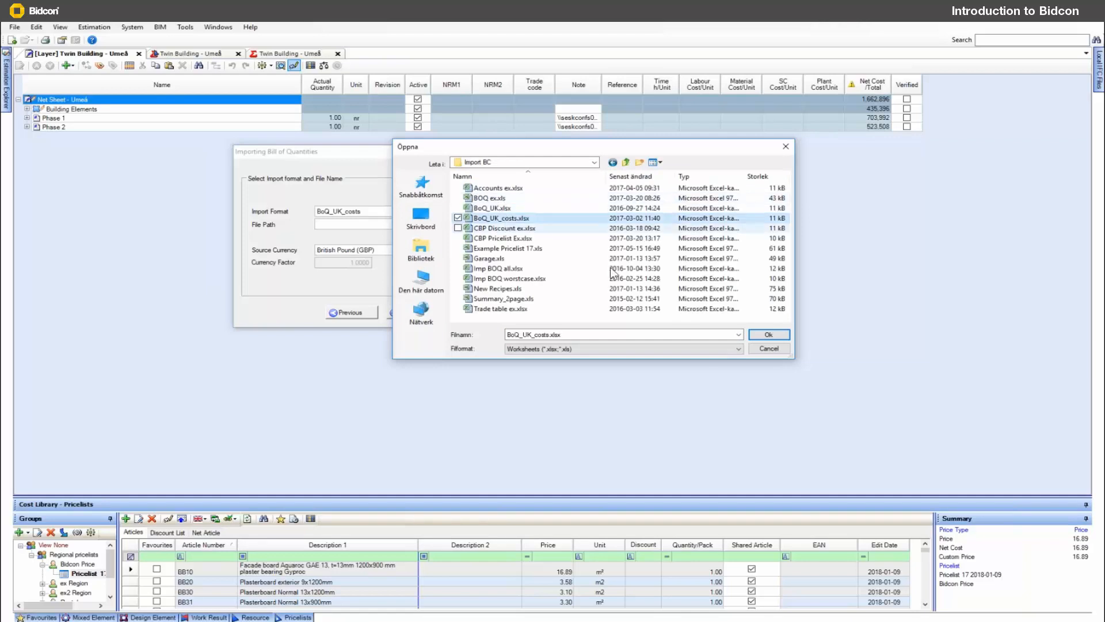
click(768, 334)
Finish the import with grouping type None and expand the imported BoQ_UK_costs.xlsx group in the net sheet
click(411, 313)
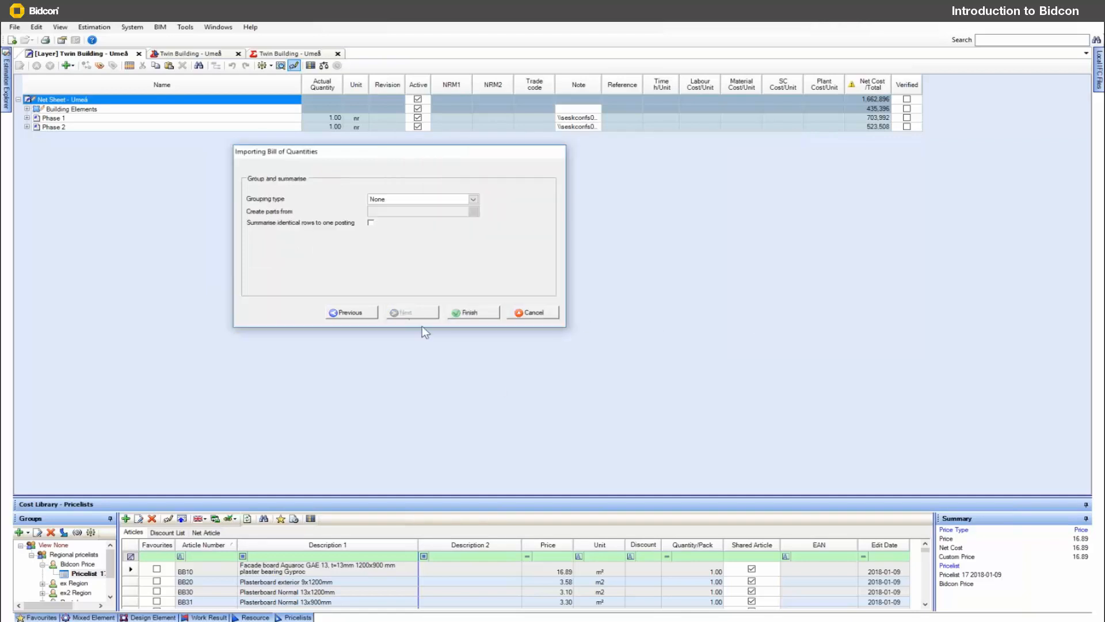
click(475, 312)
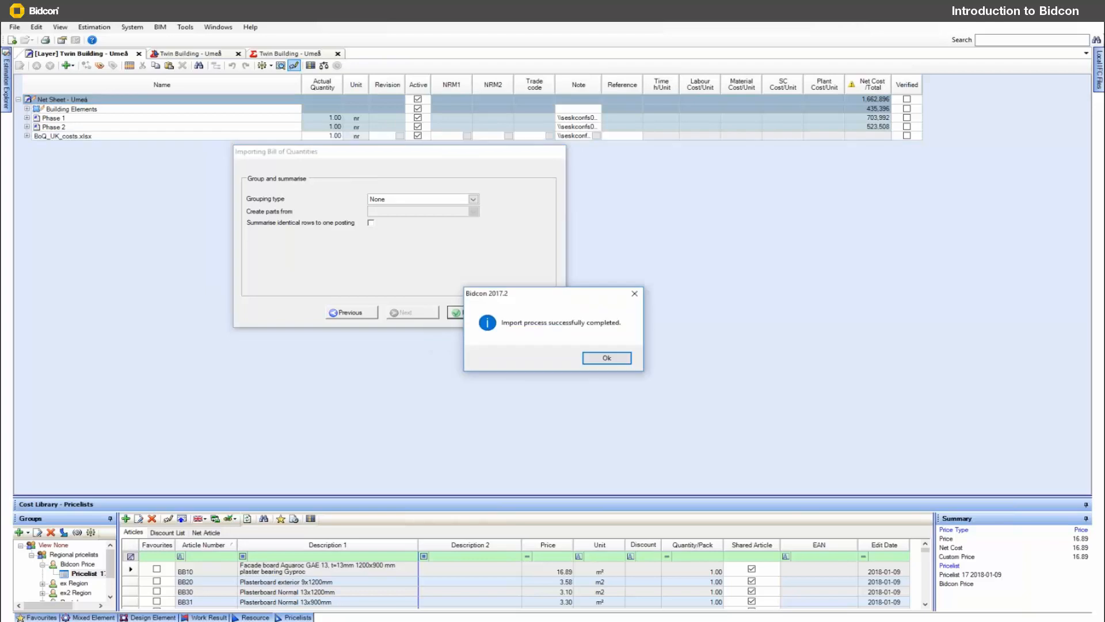
click(592, 361)
click(33, 137)
click(26, 136)
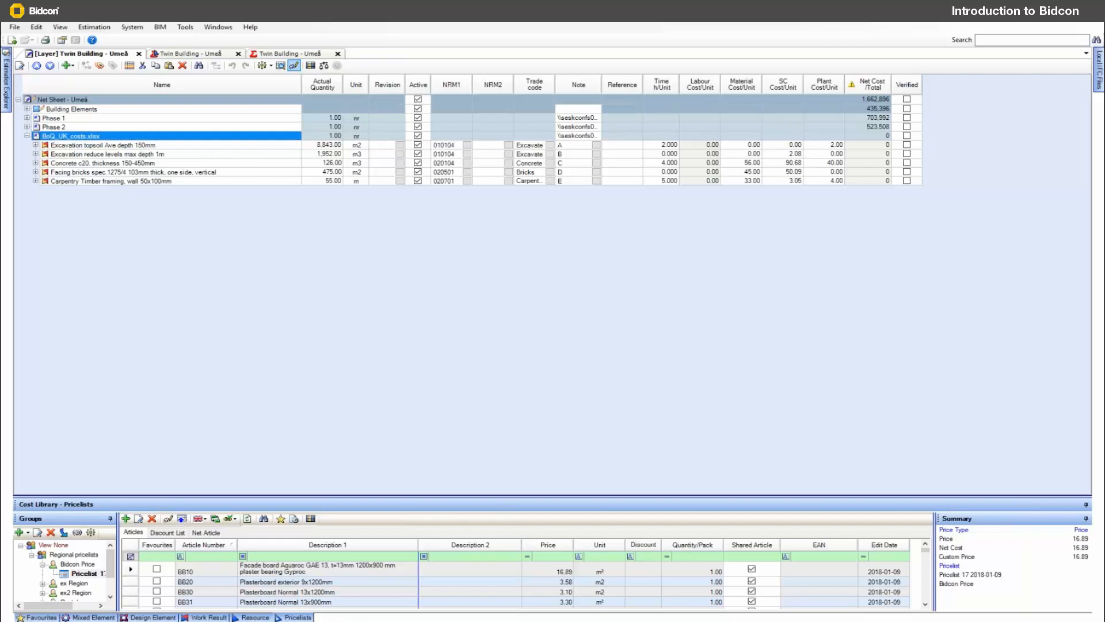
Open BoQ_UK_costs.xlsx in Excel from the Import BC folder of Bidcon Examples in the Documents folder
key(super+e)
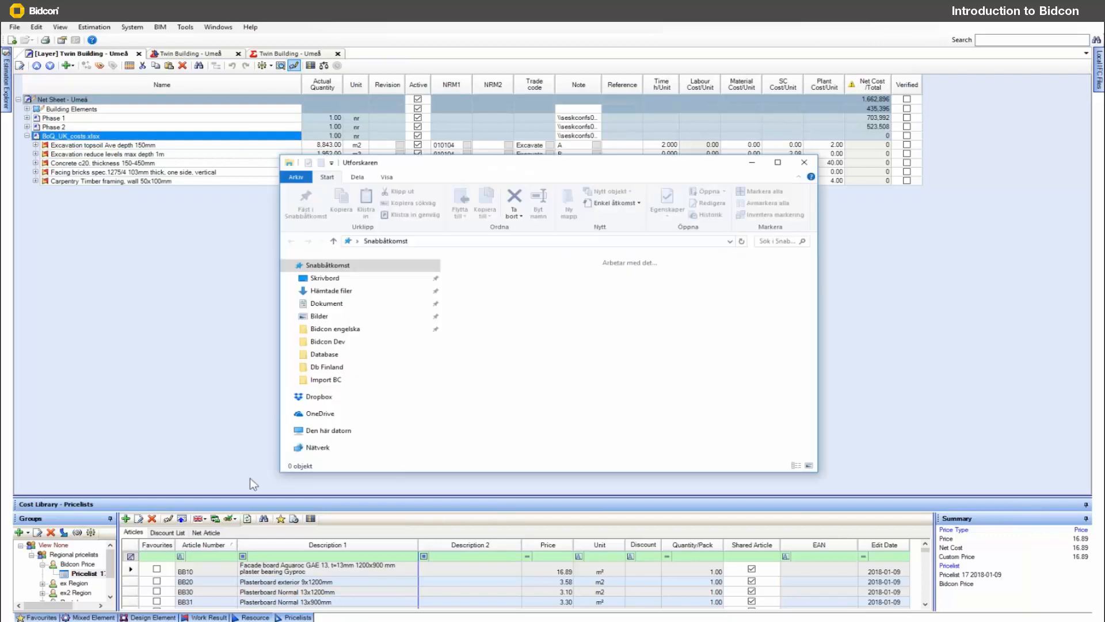
click(345, 305)
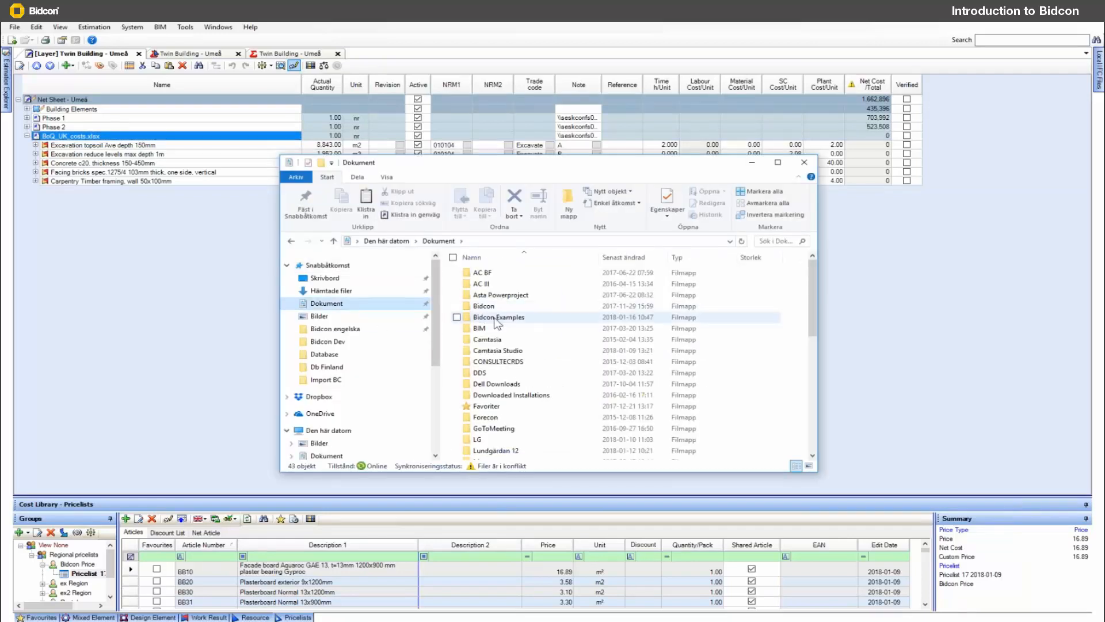
double_click(494, 317)
double_click(491, 284)
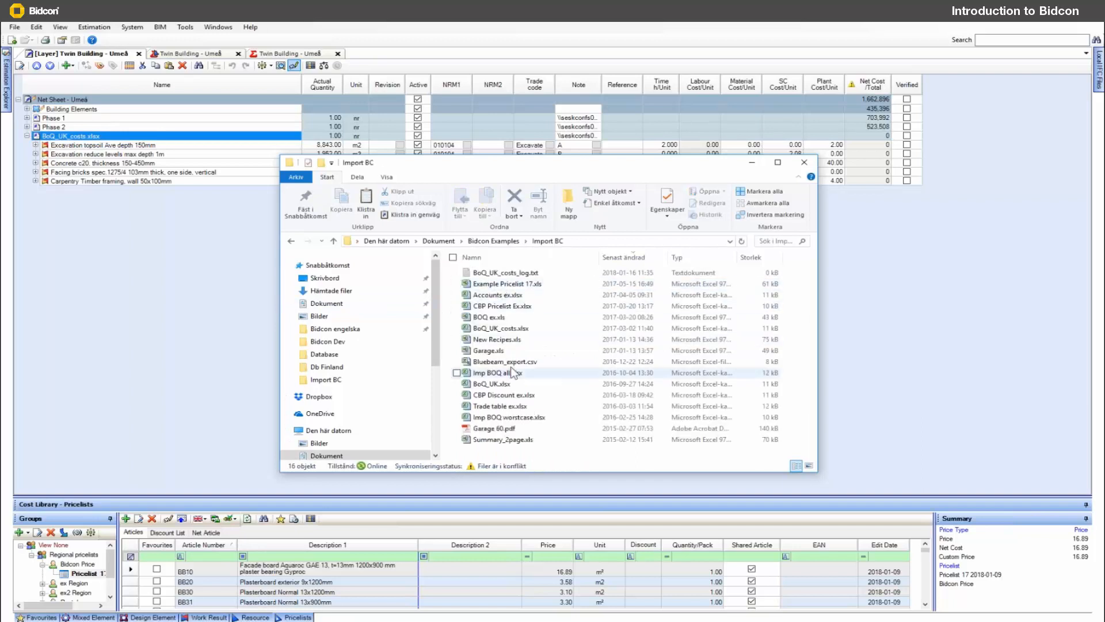
click(520, 330)
double_click(520, 329)
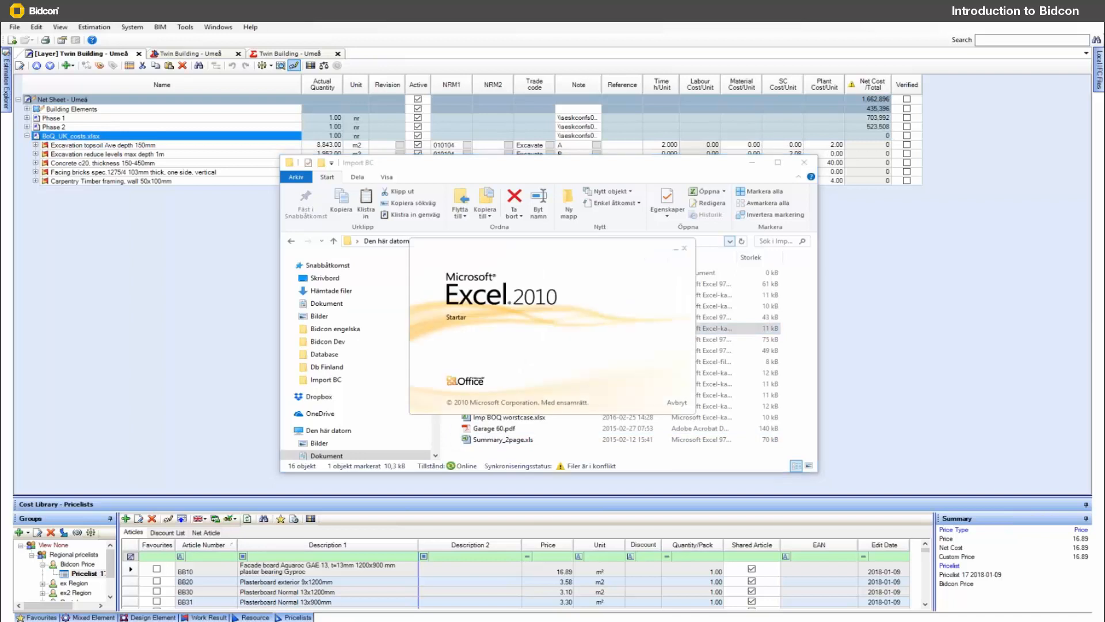
Close the file browser and arrange the Excel window below the imported net sheet rows, wide enough to show all columns through Revision
drag(855, 22, 271, 156)
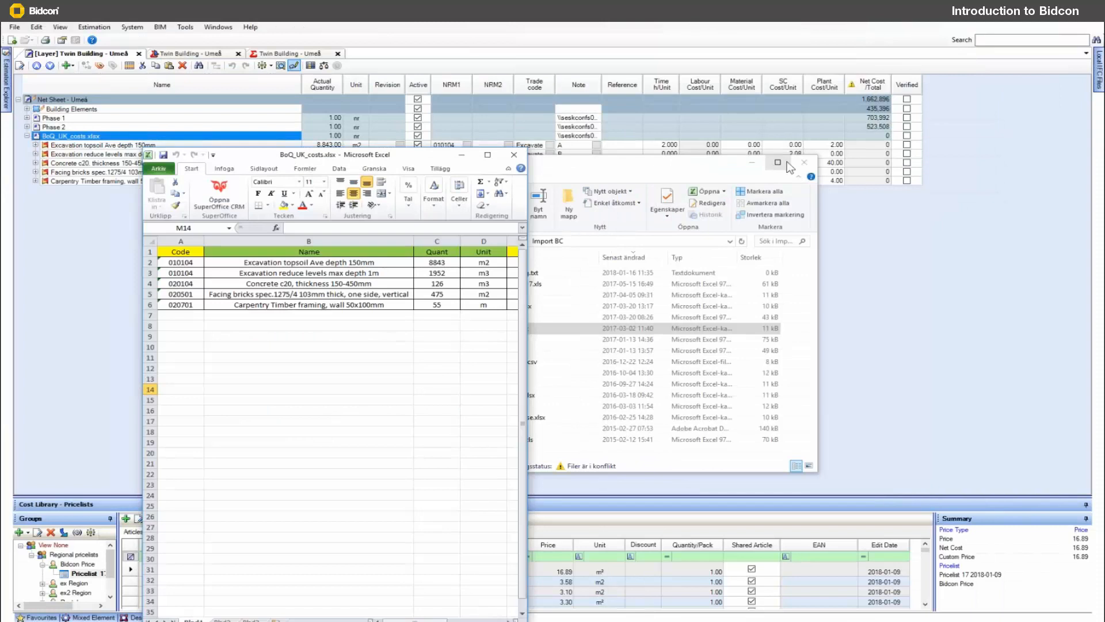
click(805, 163)
drag(528, 608, 789, 608)
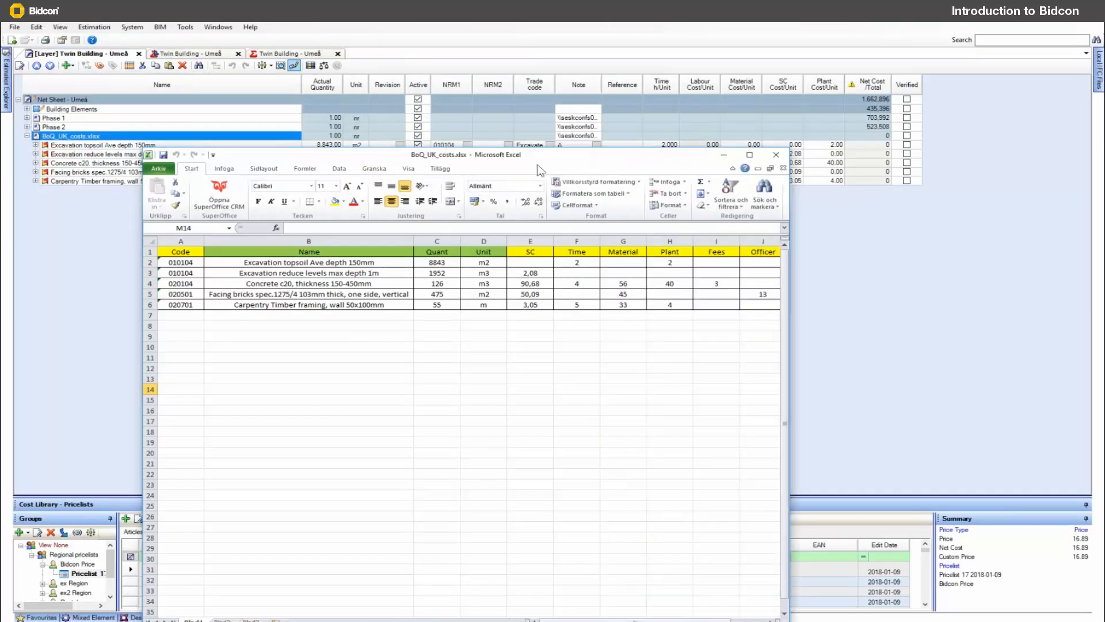
drag(530, 154, 593, 234)
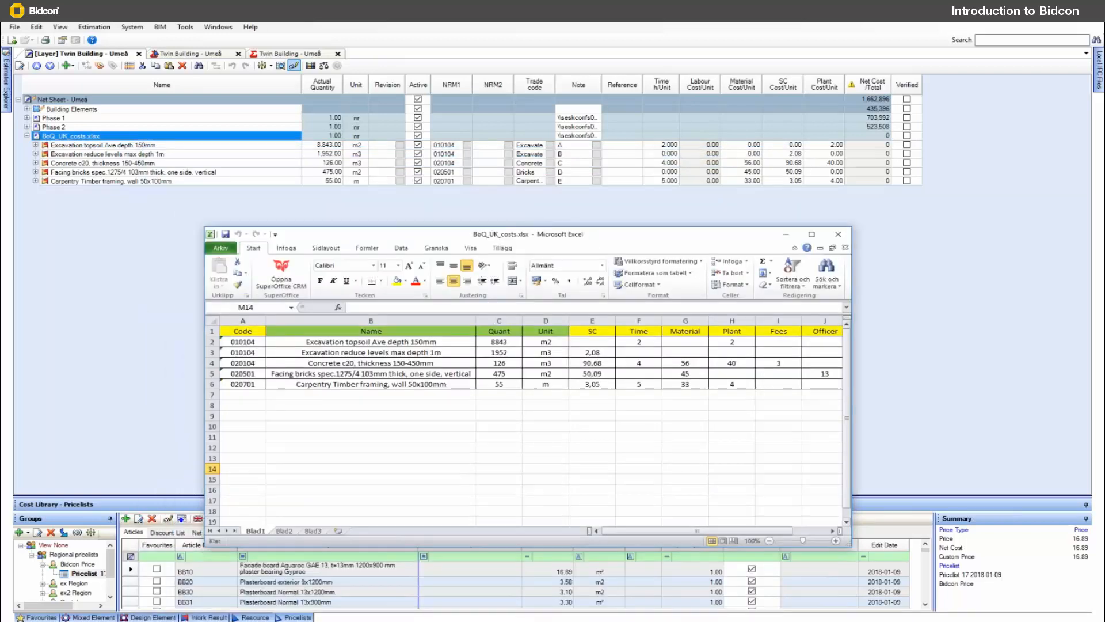
drag(850, 414, 1044, 425)
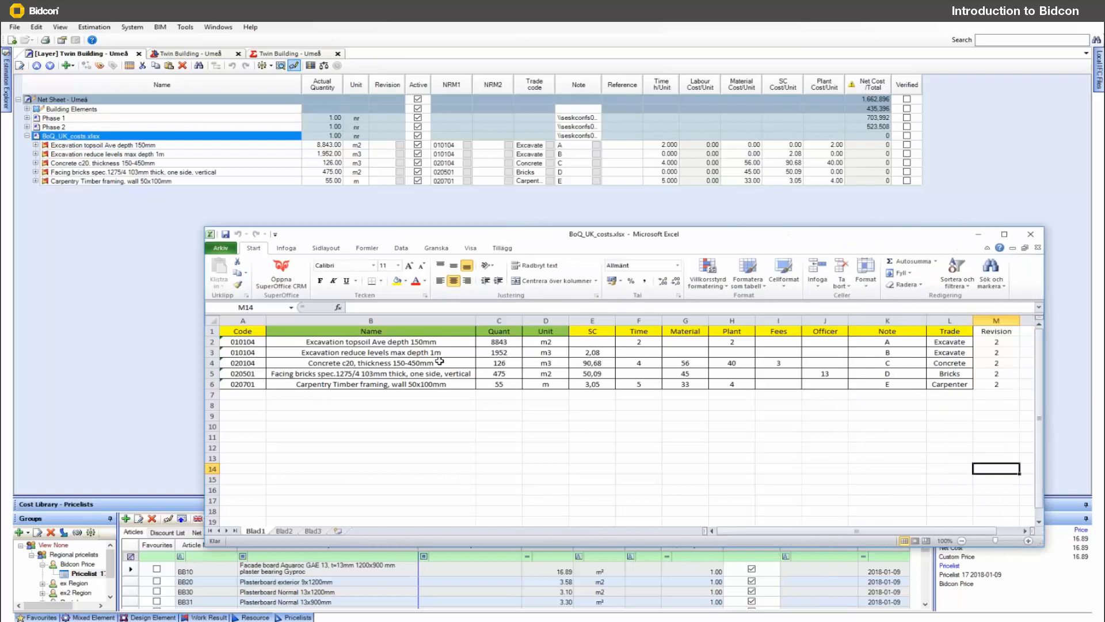
Examine the workbook's Name, Quant and Unit columns and its Code column
click(406, 319)
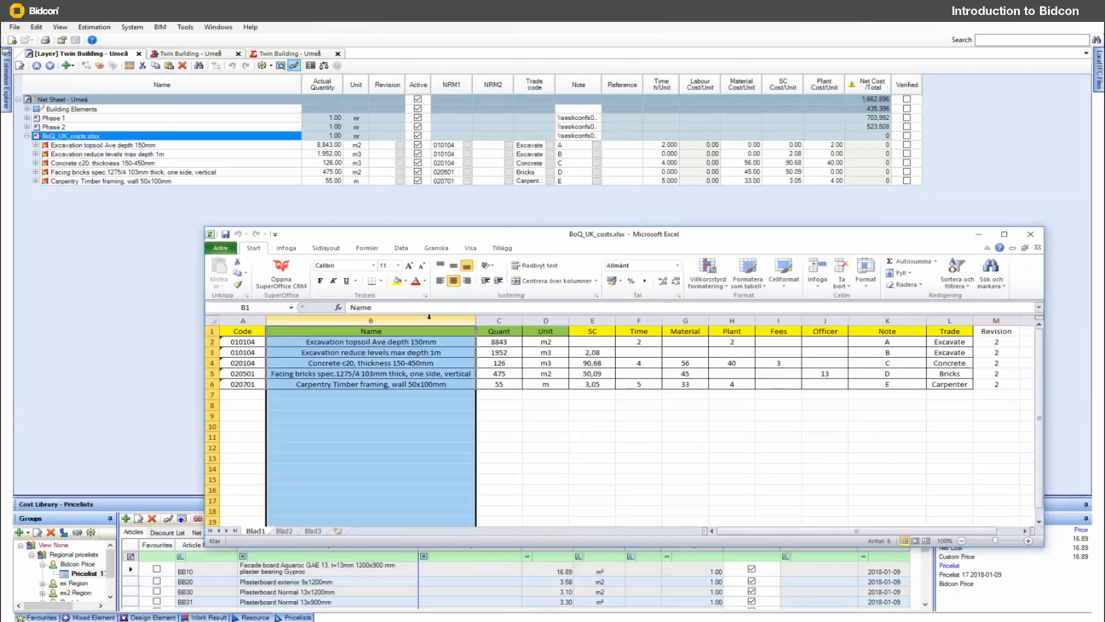
shift+click(546, 320)
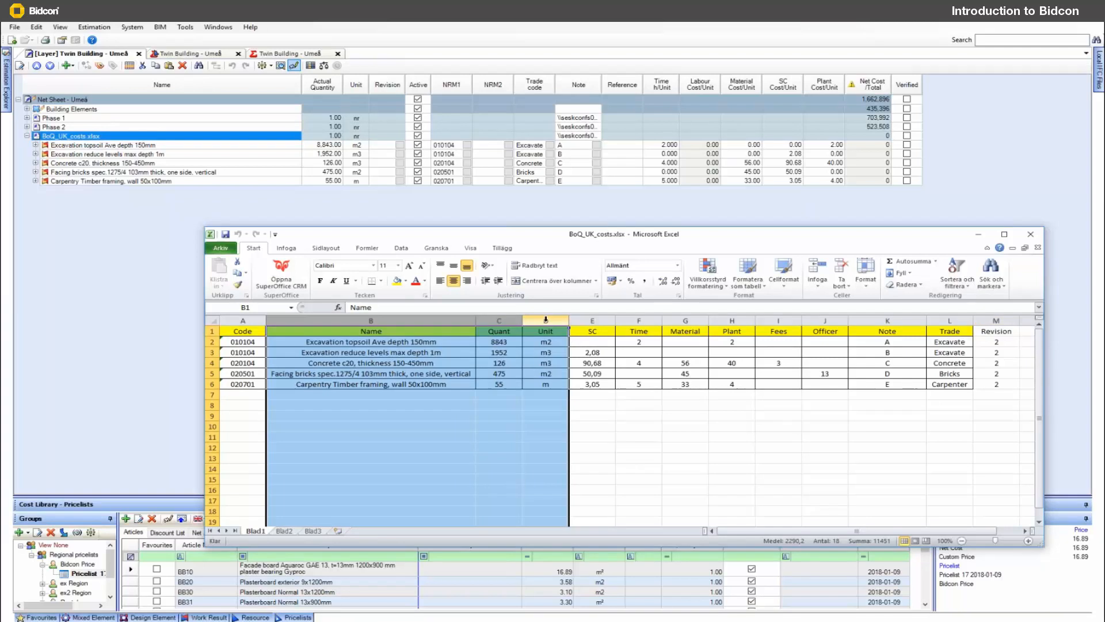
click(243, 320)
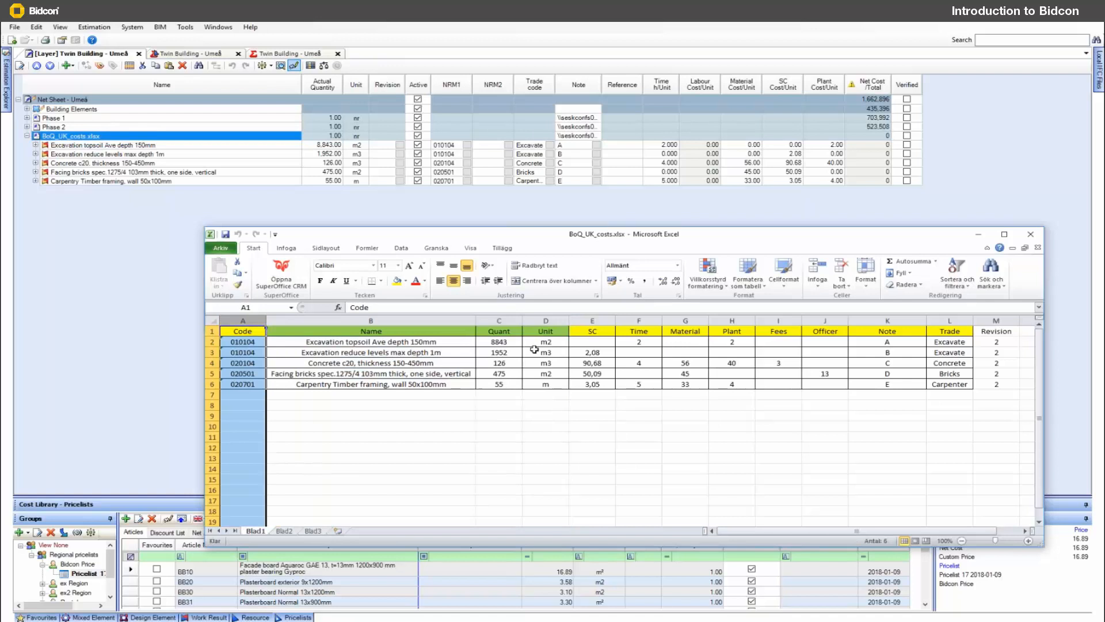
Examine the SC costs in the workbook and the Time value for Excavation topsoil Ave depth 150mm
click(598, 320)
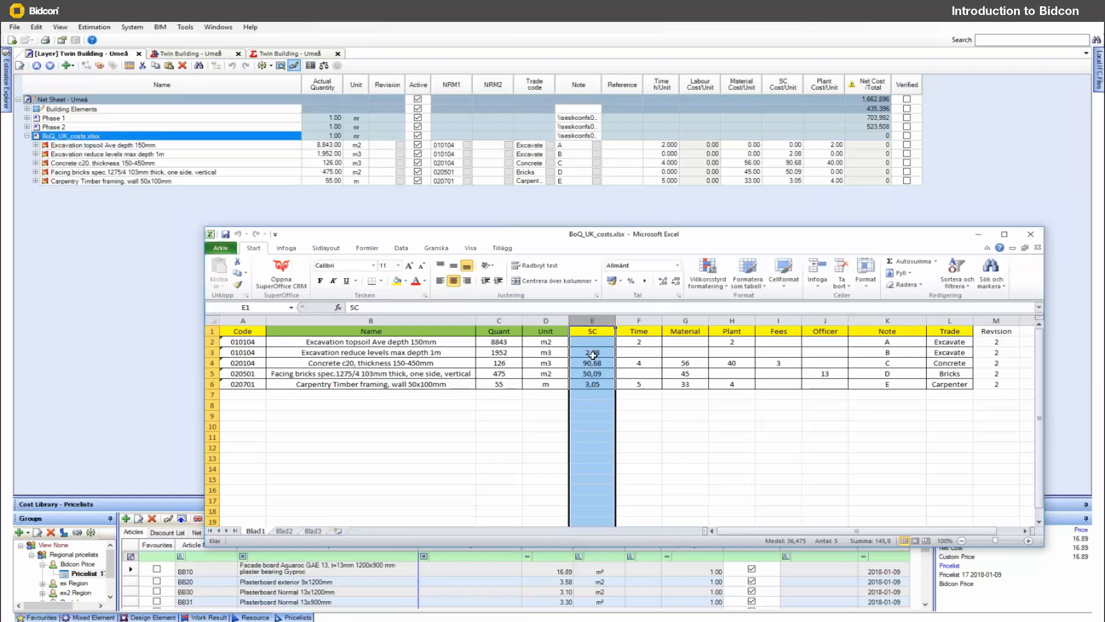
click(554, 354)
click(592, 353)
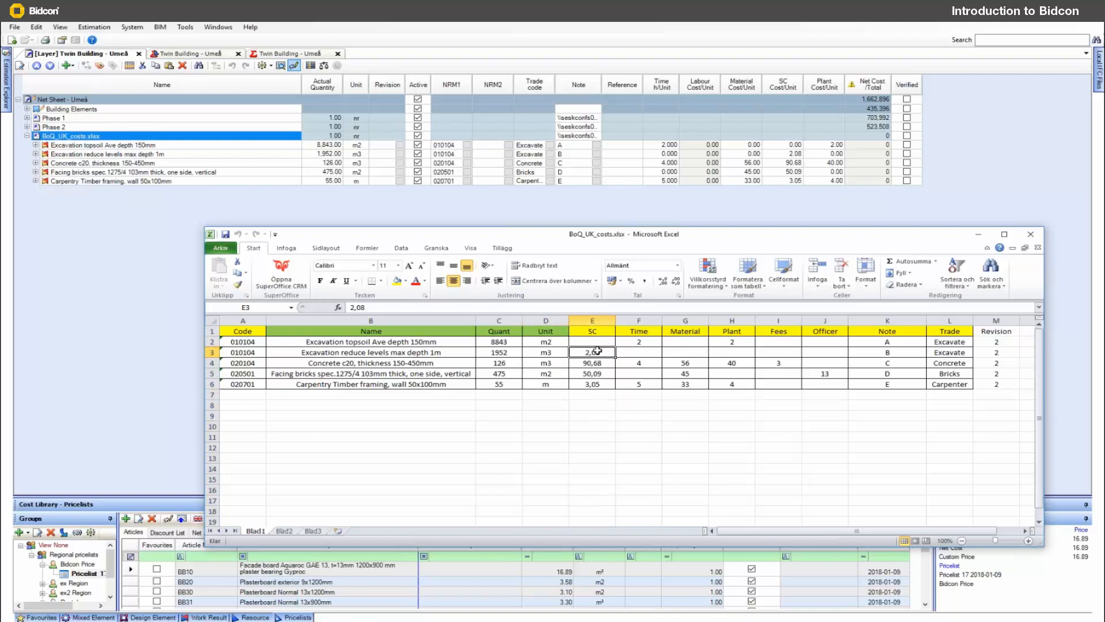
click(642, 341)
click(406, 343)
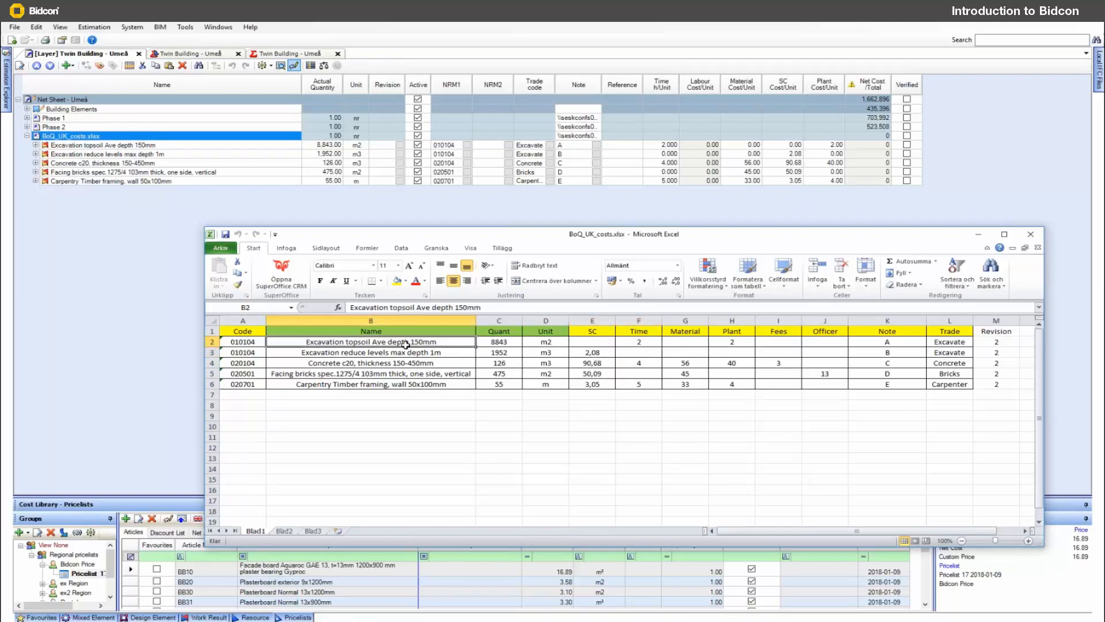
click(646, 343)
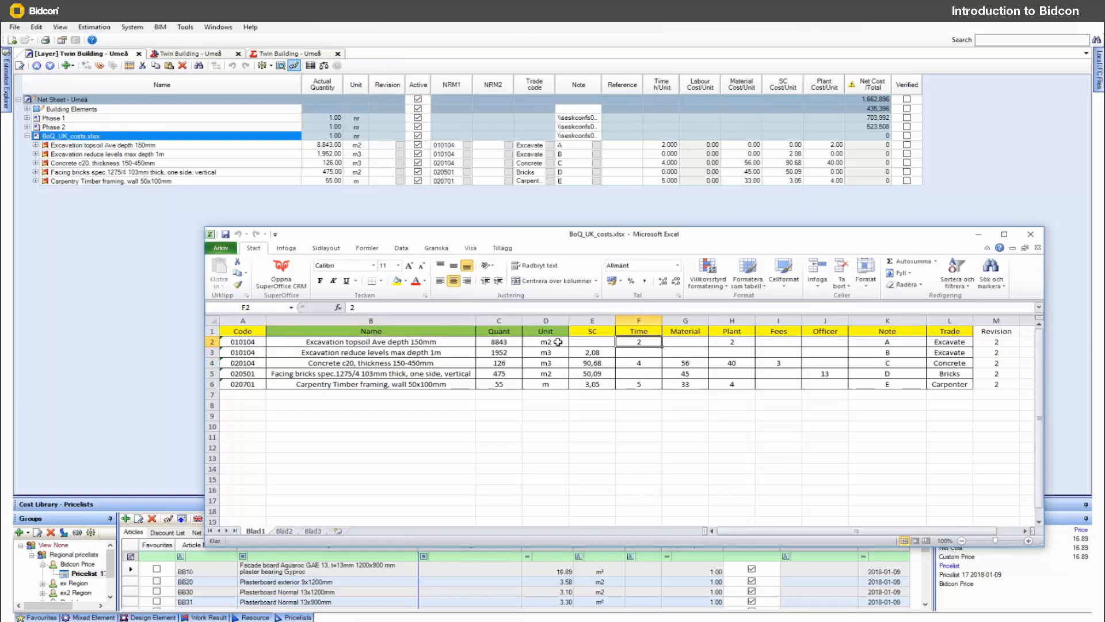
Examine the workbook's Trade and Revision columns, and close BoQ_UK_costs.xlsx
click(950, 321)
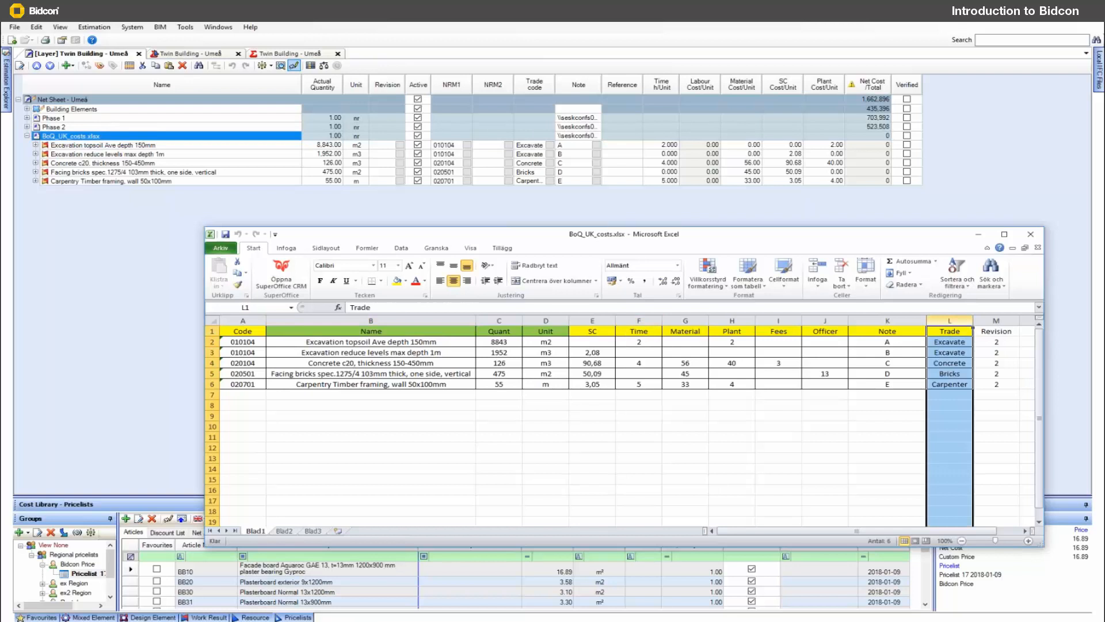
click(951, 352)
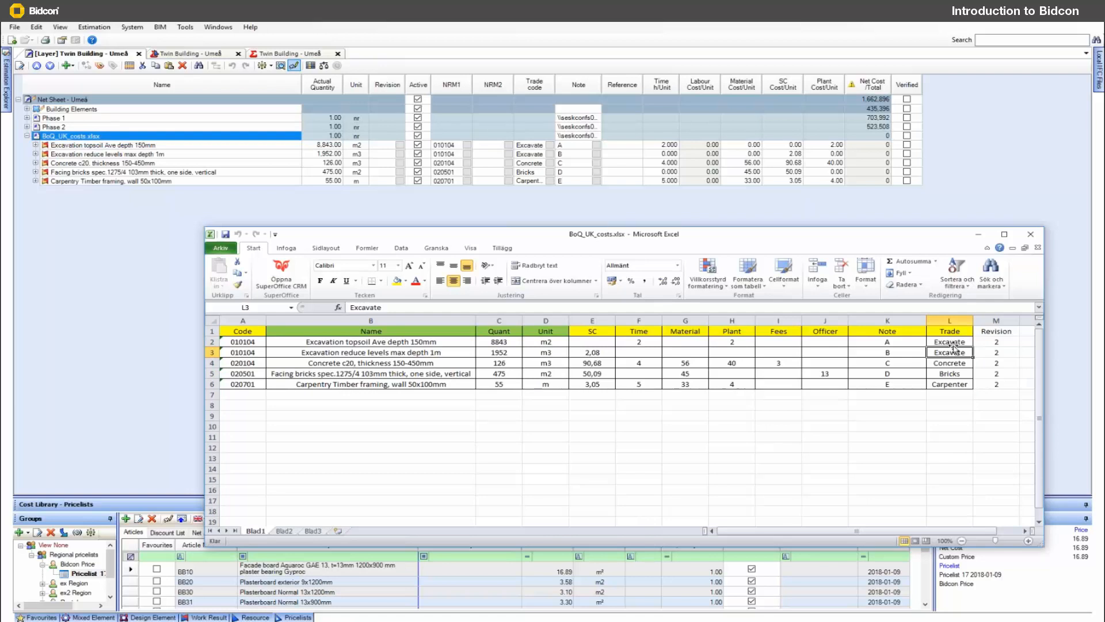
click(851, 417)
click(1009, 320)
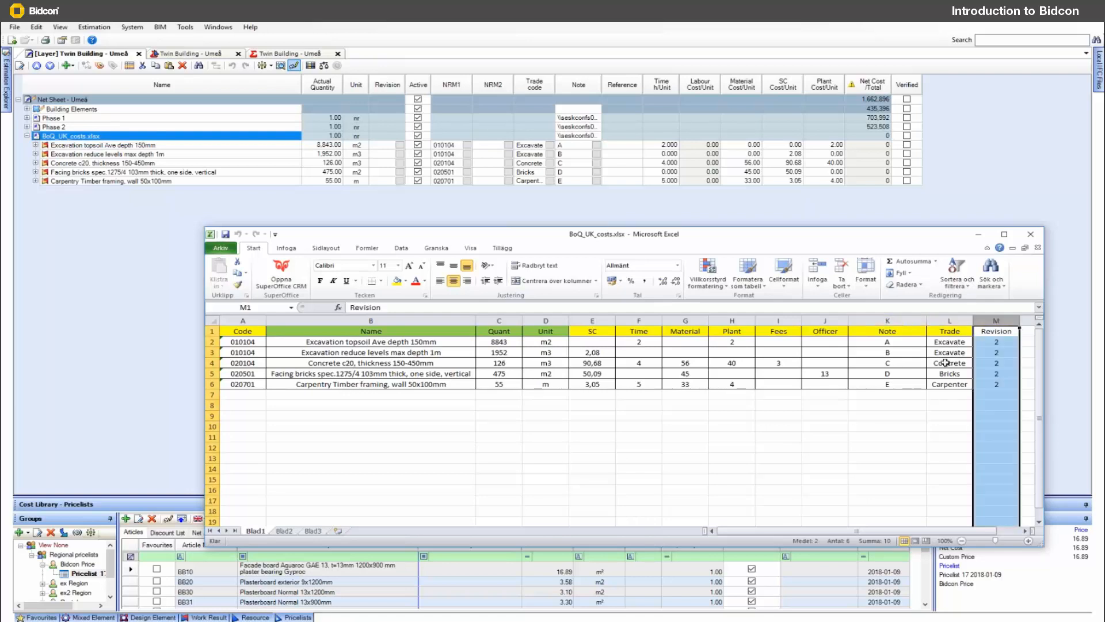
click(751, 405)
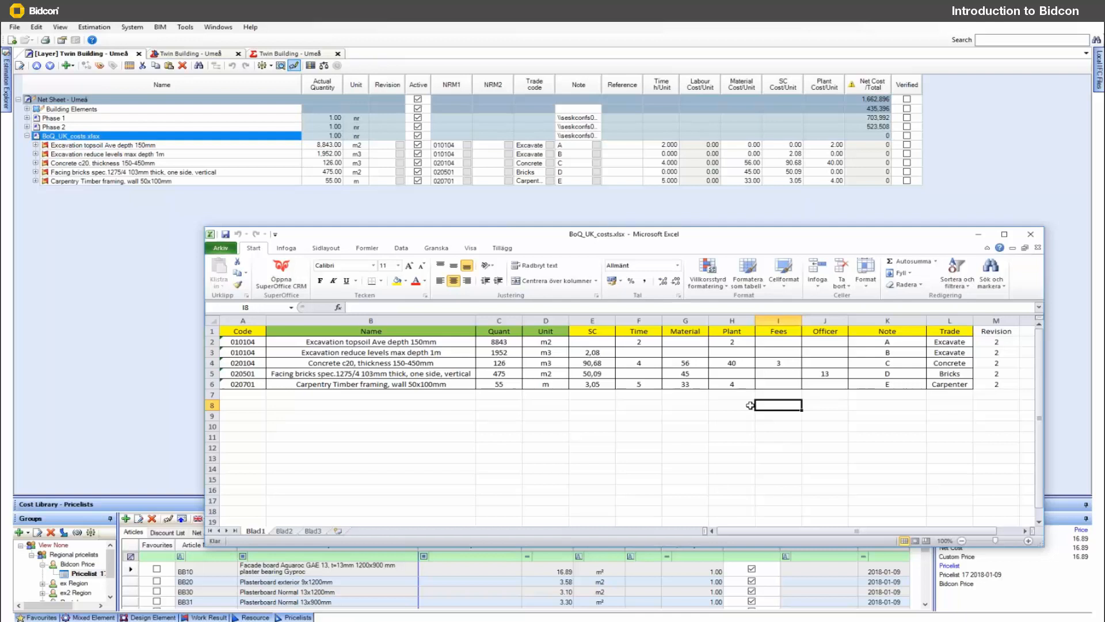
click(1036, 239)
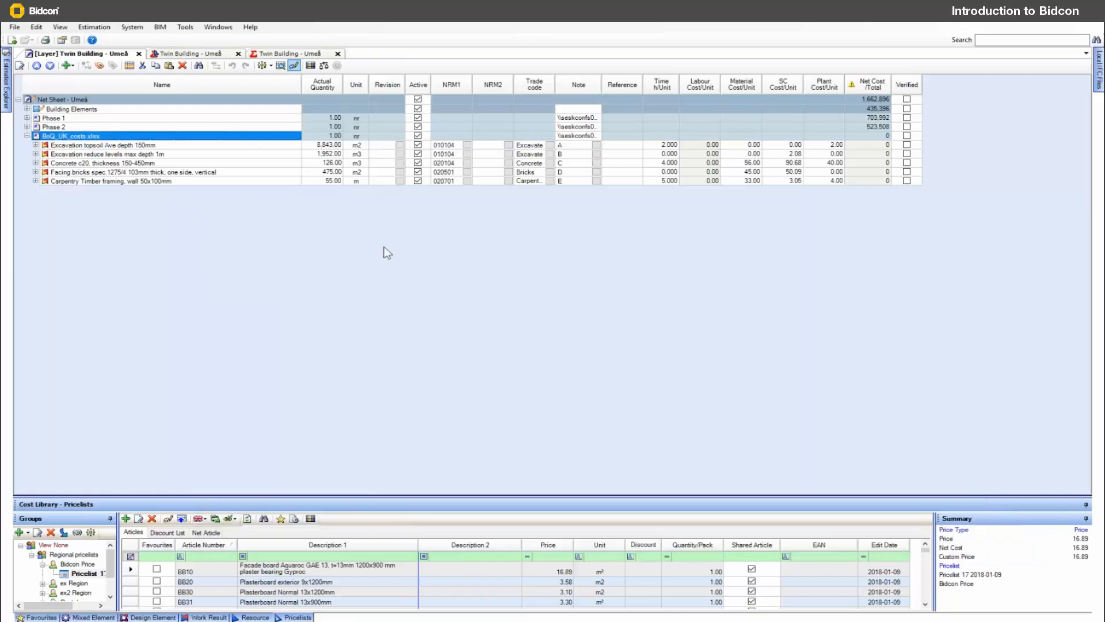
Check the names, NRM1 codes, trade codes and notes of the imported items in the net sheet
click(148, 144)
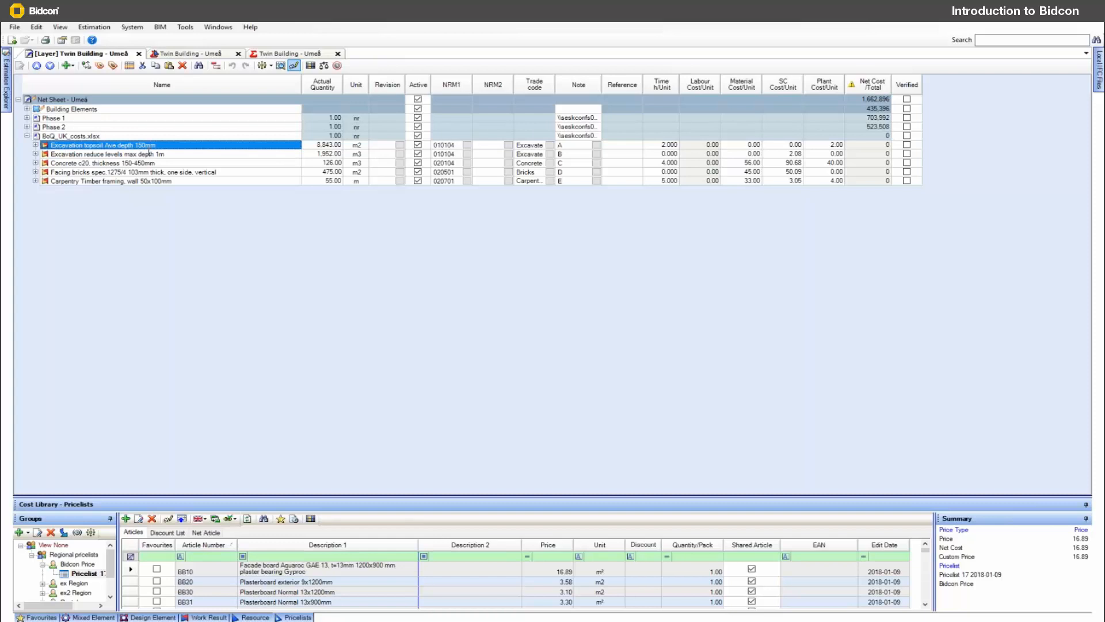
click(148, 153)
click(140, 181)
click(449, 144)
click(526, 144)
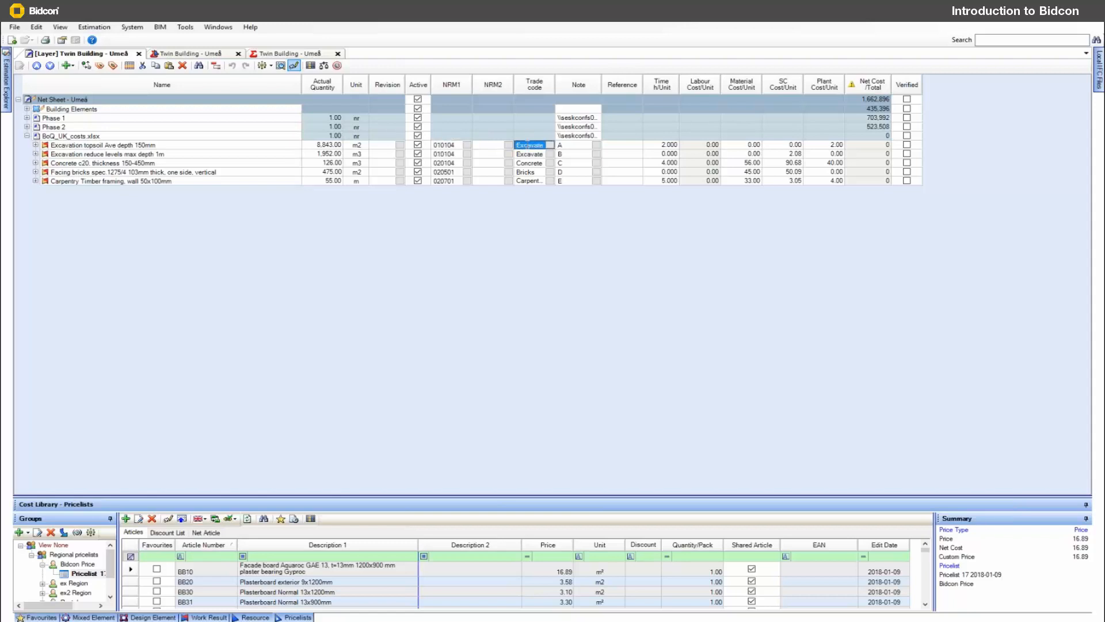
click(576, 153)
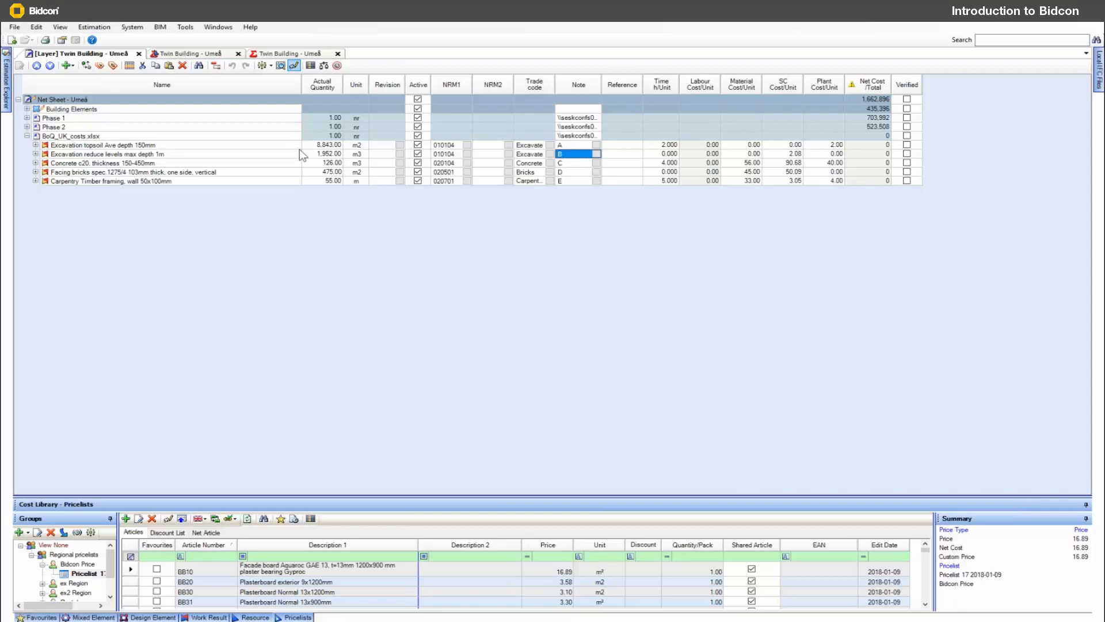
Assign manual cost to all five imported items under BoQ_UK_costs.xlsx, from Excavation topsoil to Carpentry Timber framing
drag(75, 145, 101, 172)
click(106, 145)
shift+click(103, 179)
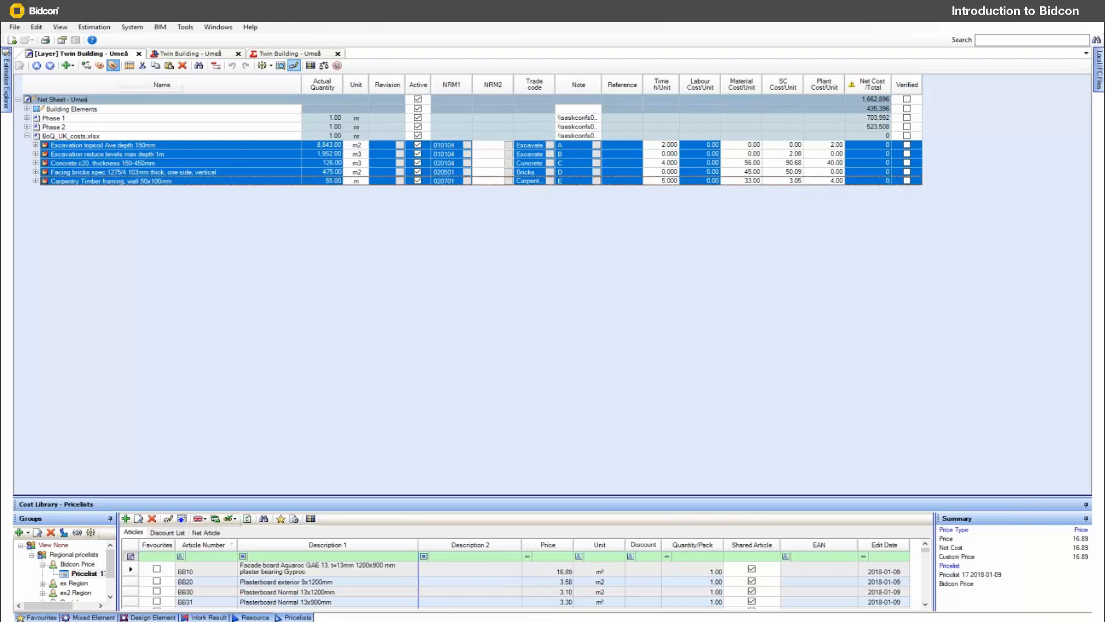
click(113, 65)
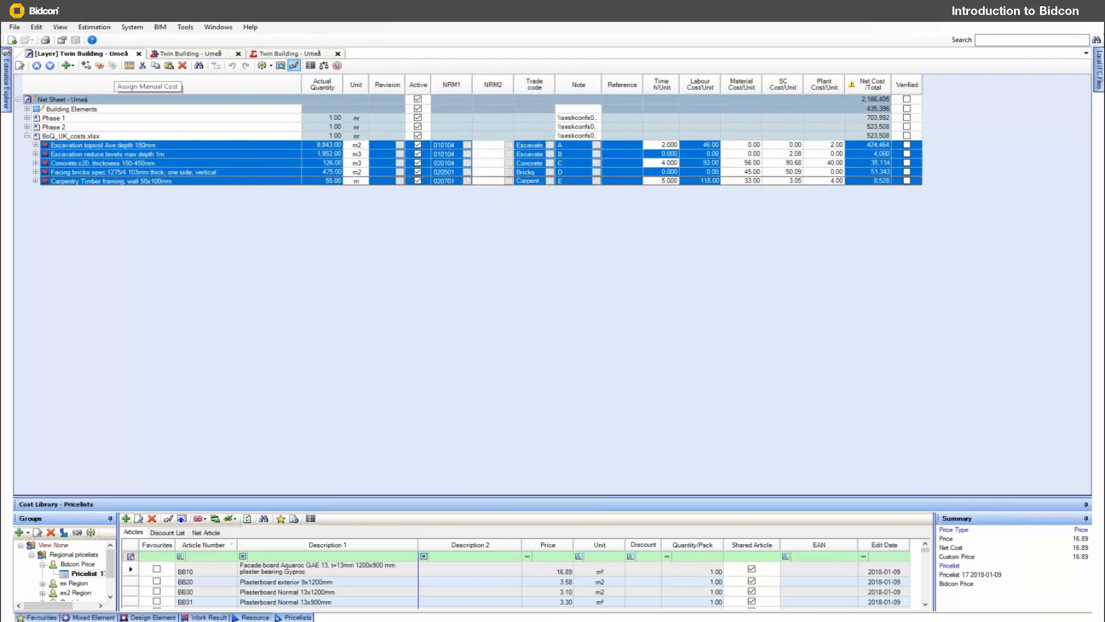
click(53, 118)
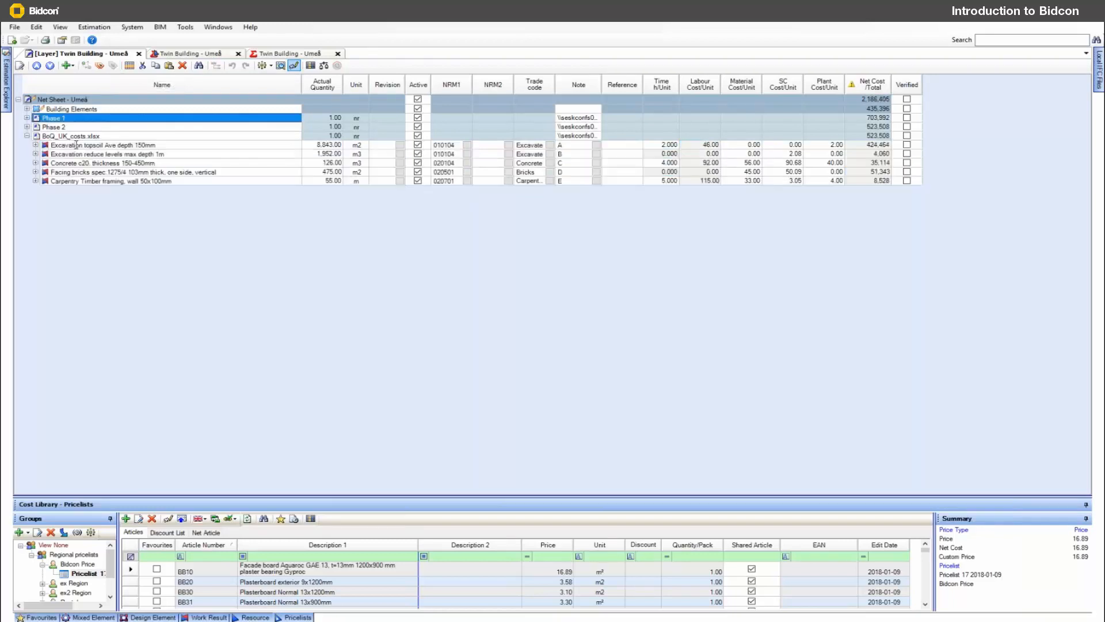
Expand Excavation topsoil Ave depth 150mm and examine its labour and plant resource rows, including factor, type, cost and unit
click(35, 145)
click(162, 165)
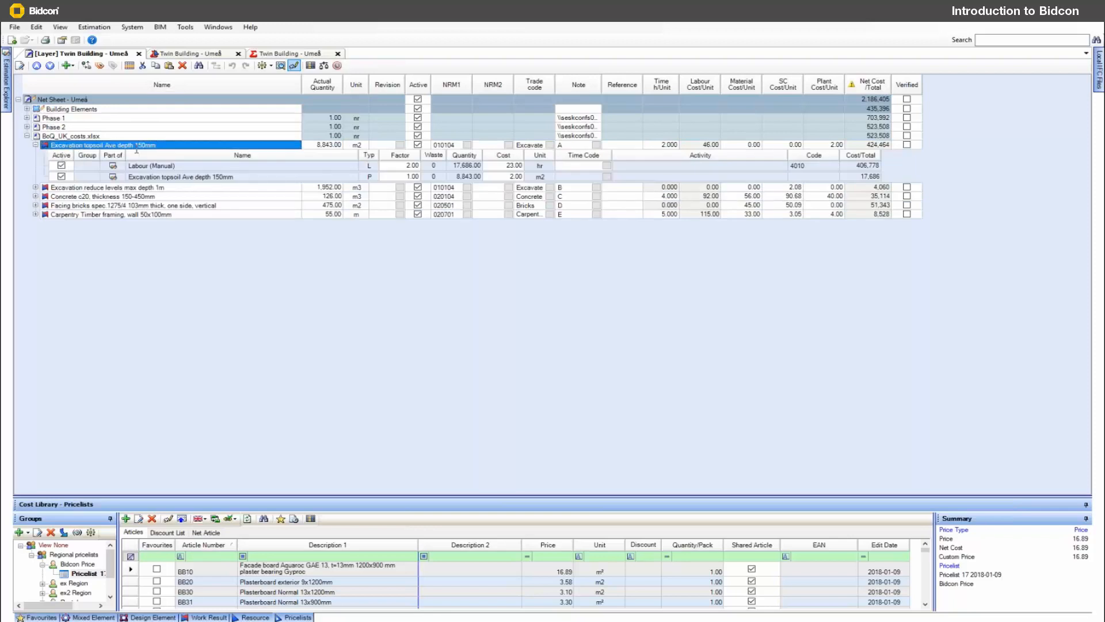
click(162, 166)
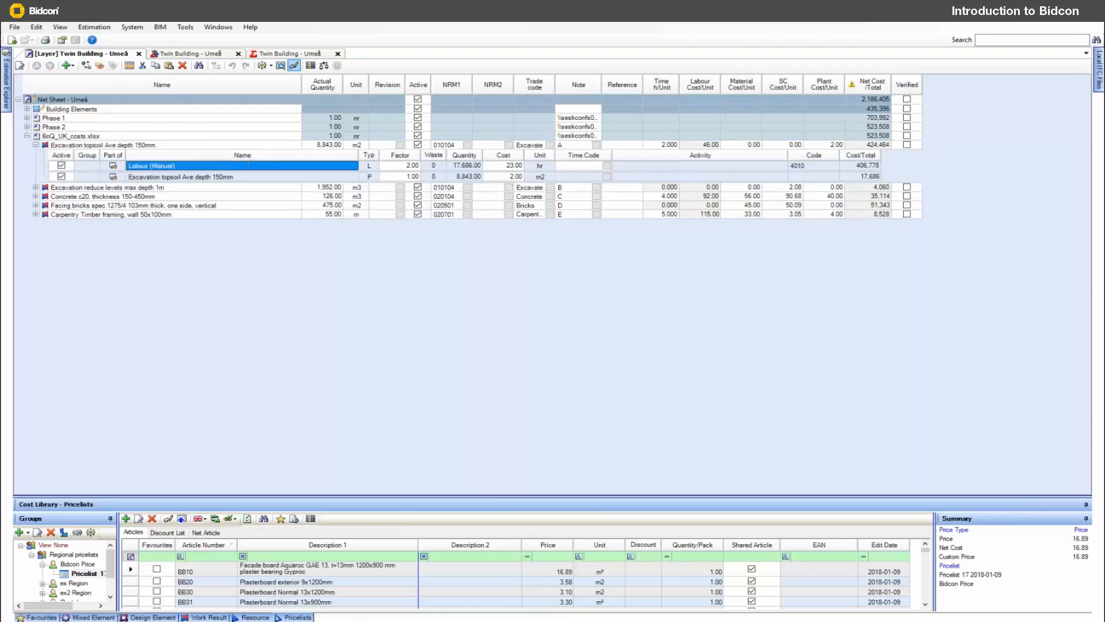
click(403, 166)
click(231, 176)
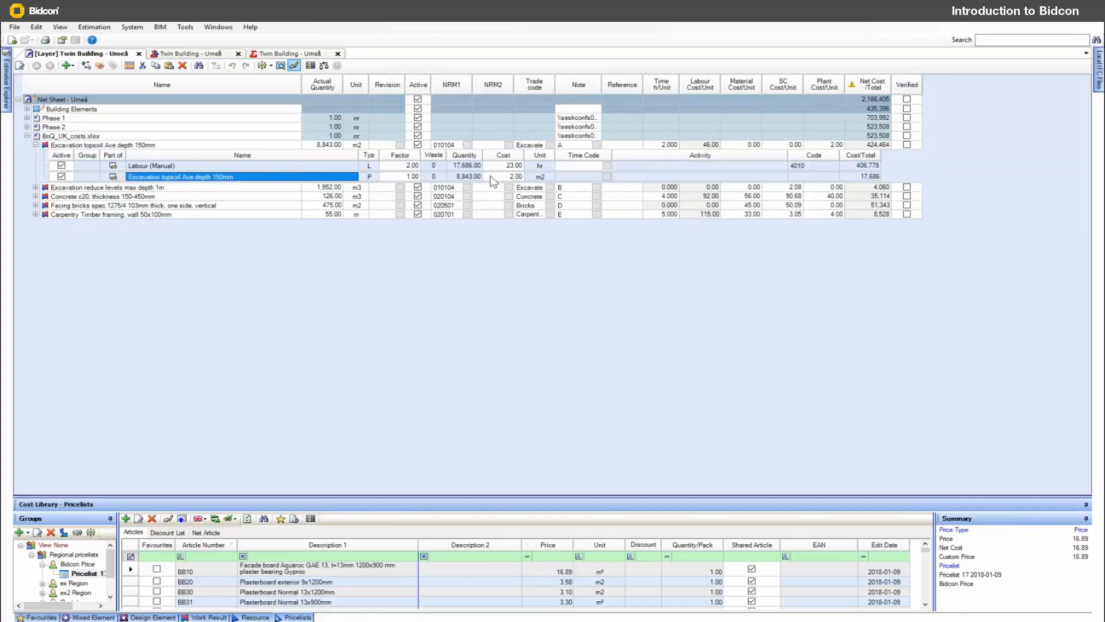
click(370, 176)
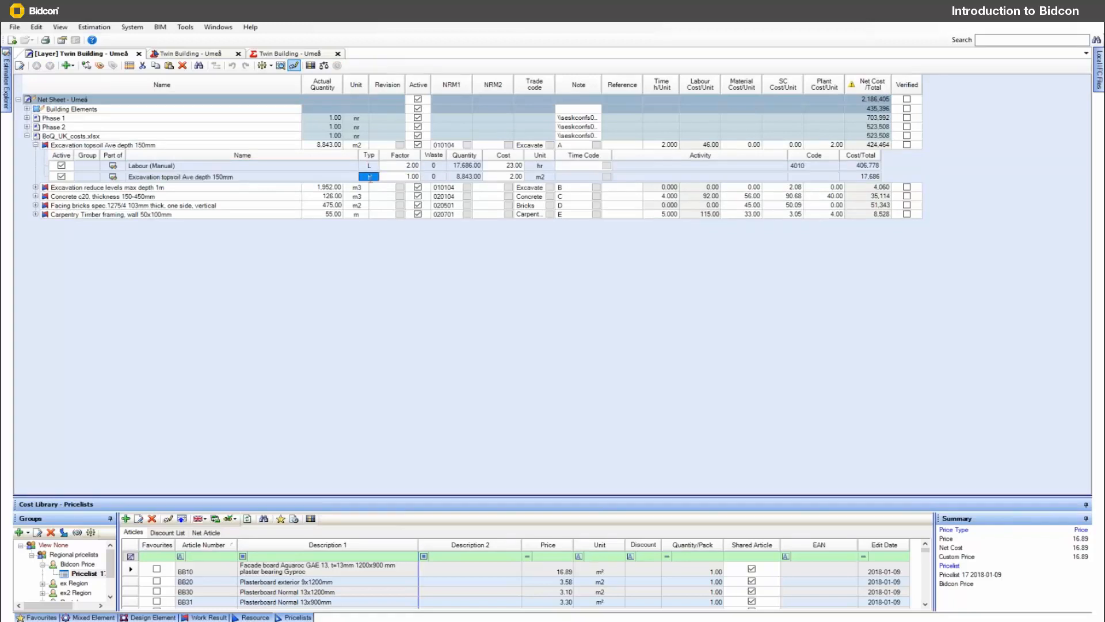
click(512, 177)
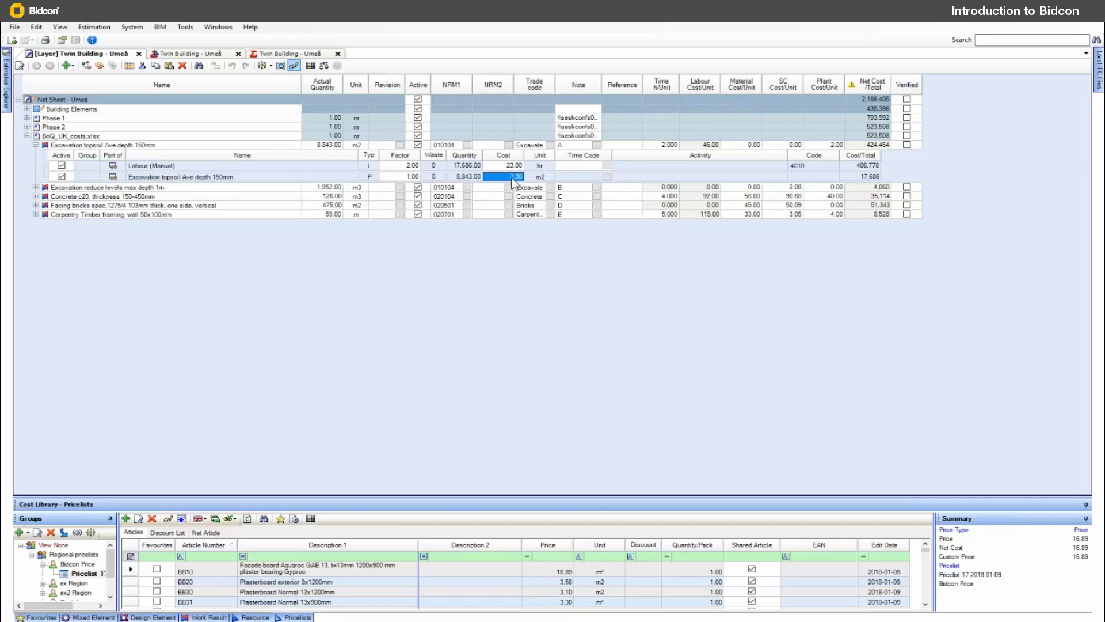
click(538, 177)
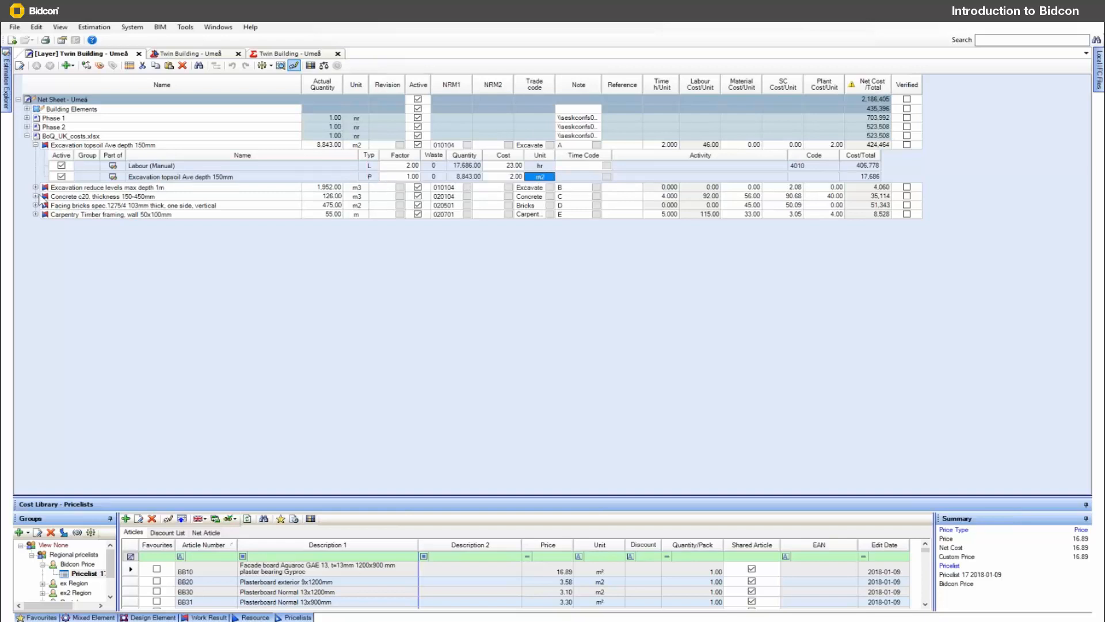
Expand Excavation reduce levels max depth 1m to check its resource type, and expand Concrete c20, thickness 150-450mm
click(35, 188)
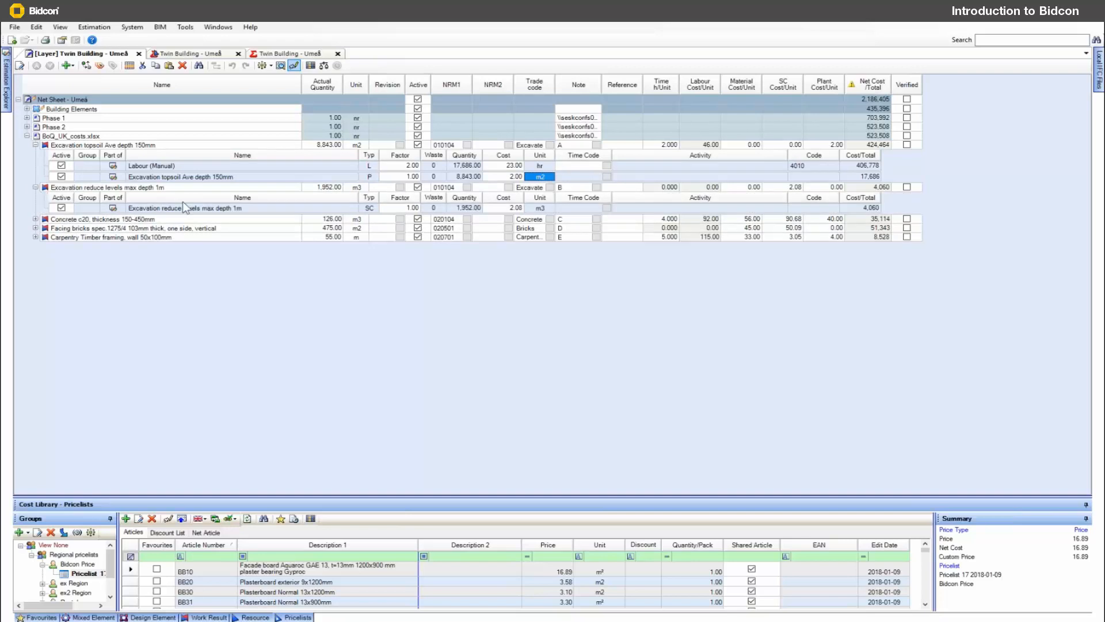
click(372, 208)
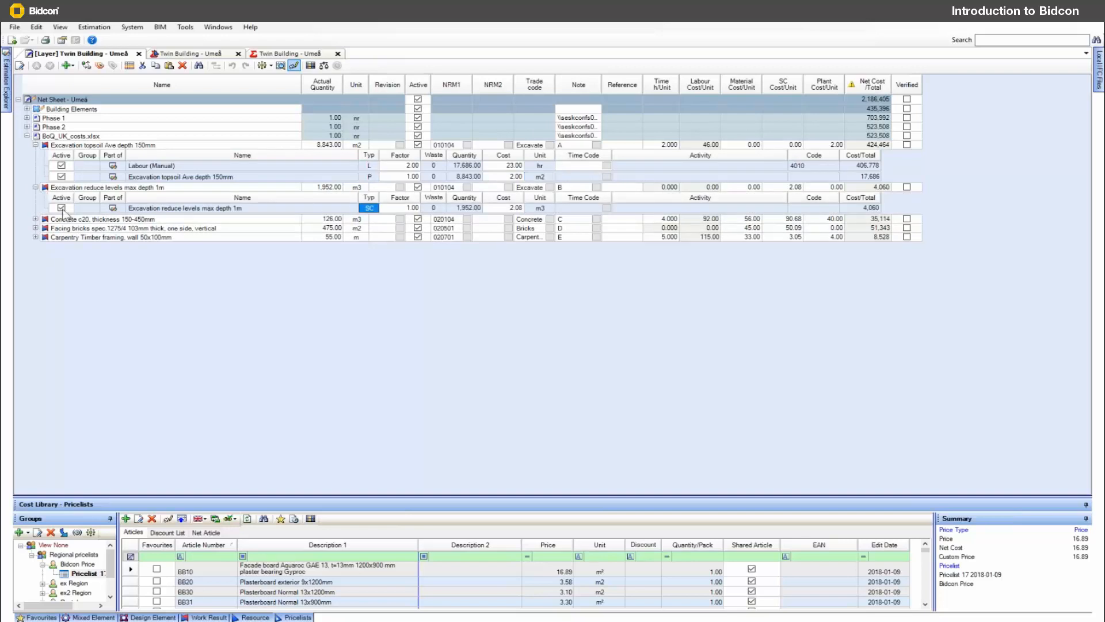
click(36, 220)
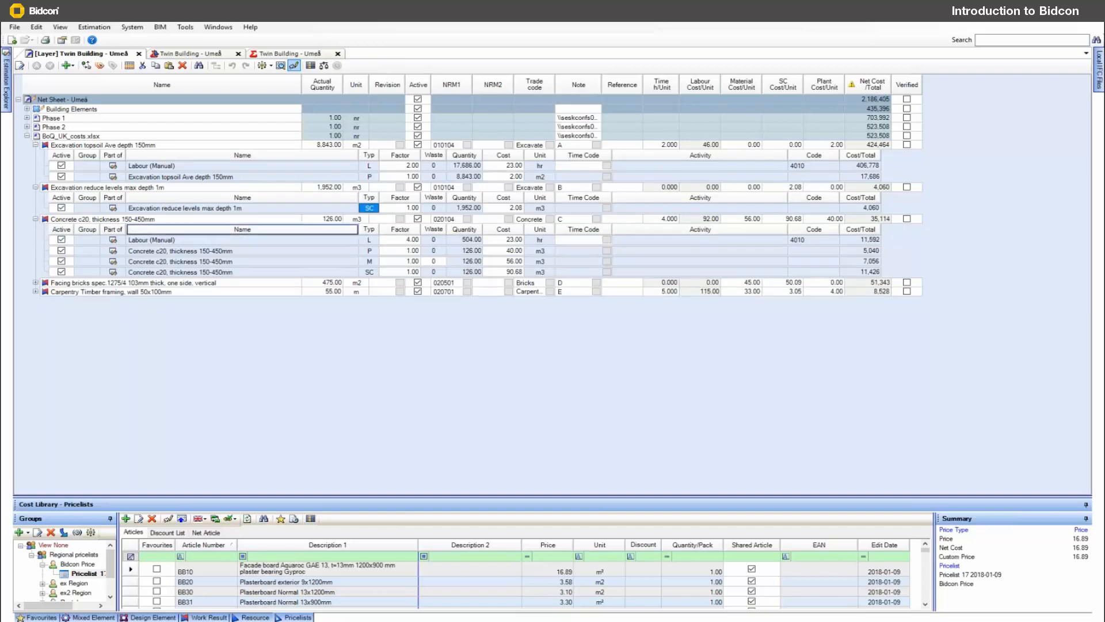
Examine the labour, plant, material and subcontractor resource rows of Concrete c20, thickness 150-450mm
click(179, 238)
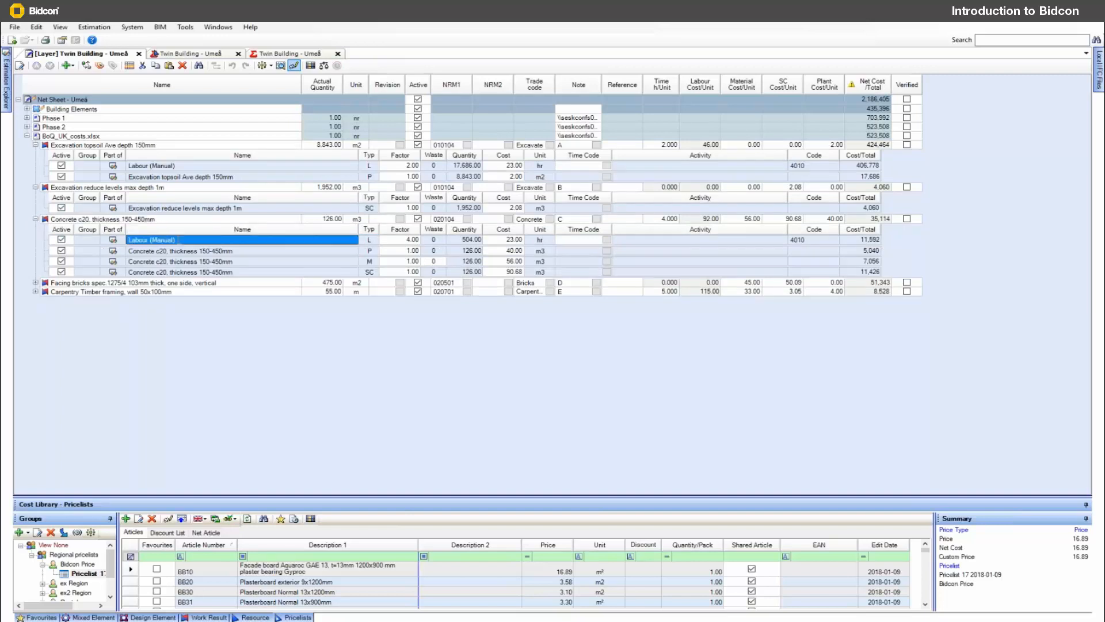
click(369, 250)
click(374, 261)
click(370, 272)
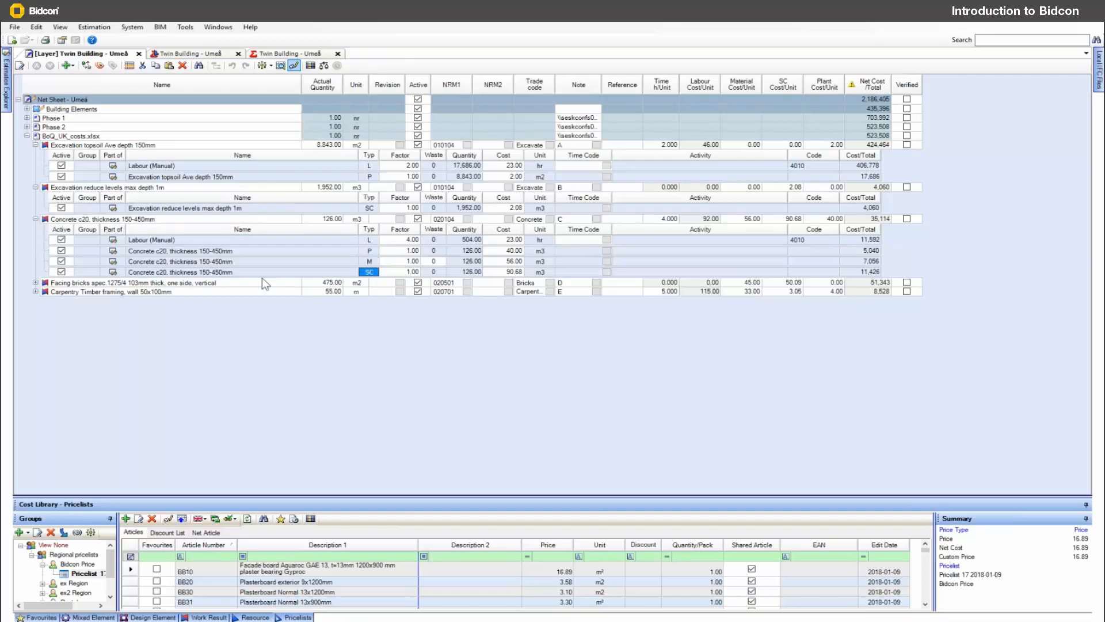
click(214, 272)
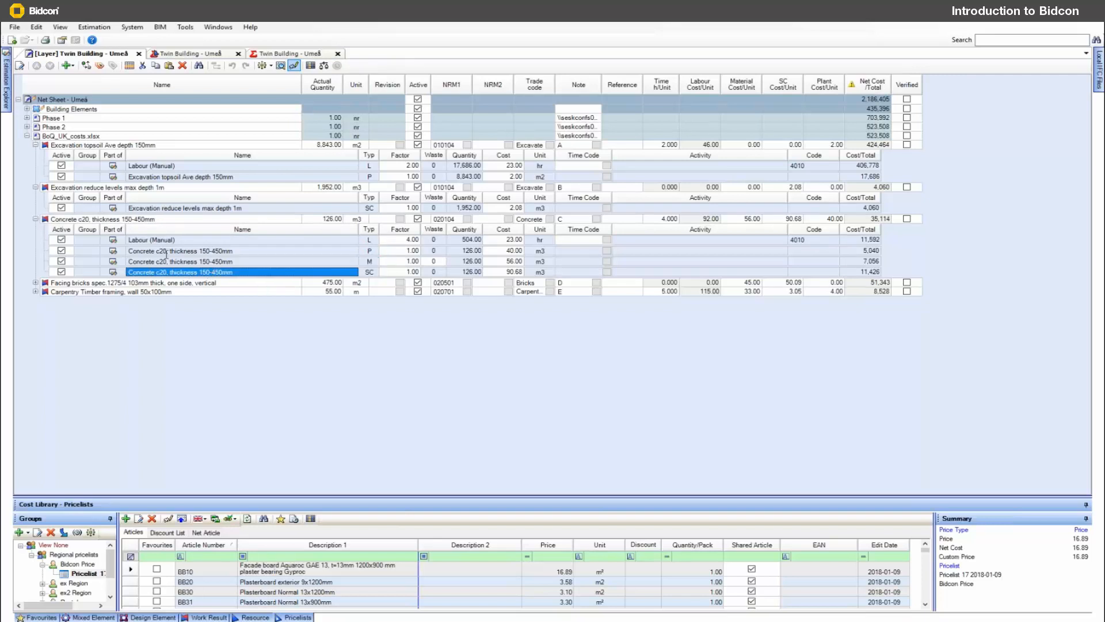
Collapse the expanded items and exchange Excavation topsoil Ave depth 150mm for the work result Zinc coated tile panels, dry fixed - Stratos profile
click(35, 218)
click(36, 187)
click(36, 144)
right_click(70, 145)
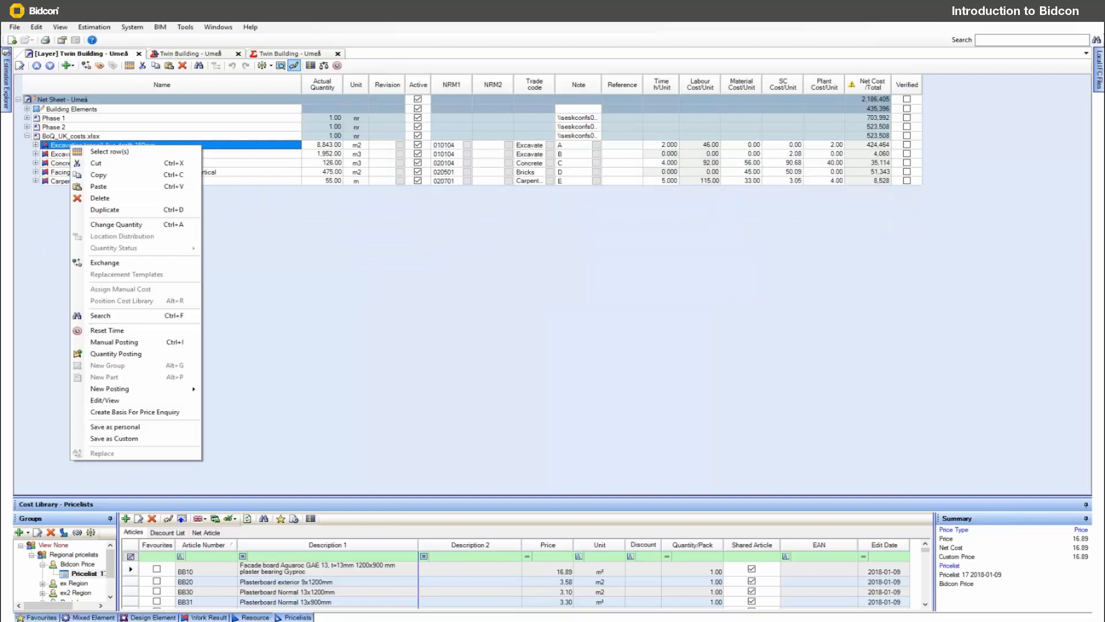
click(104, 263)
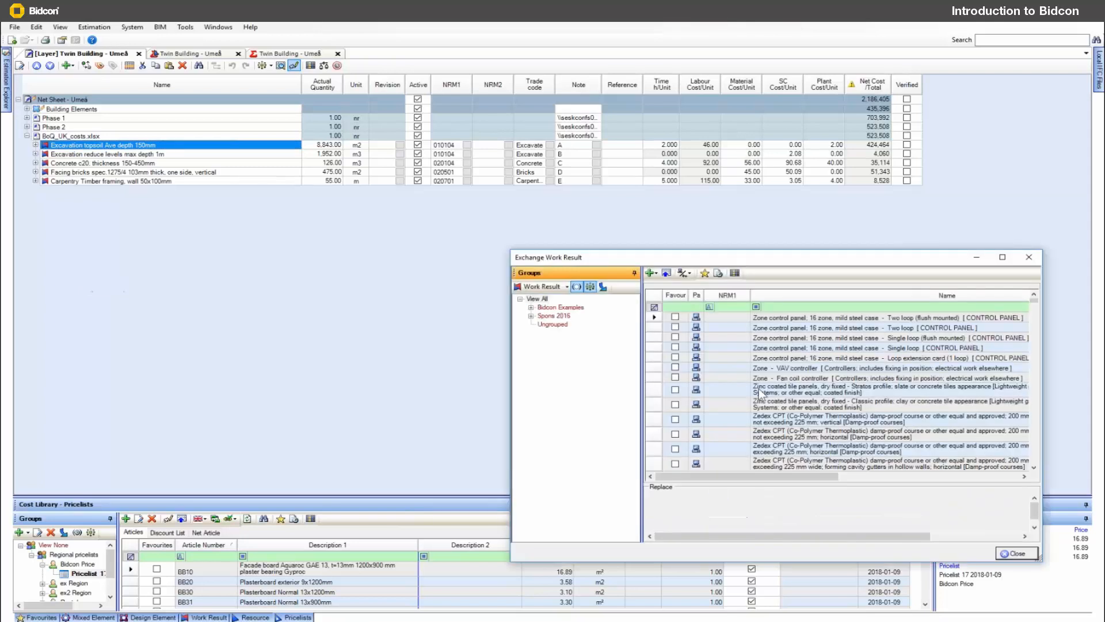
double_click(763, 393)
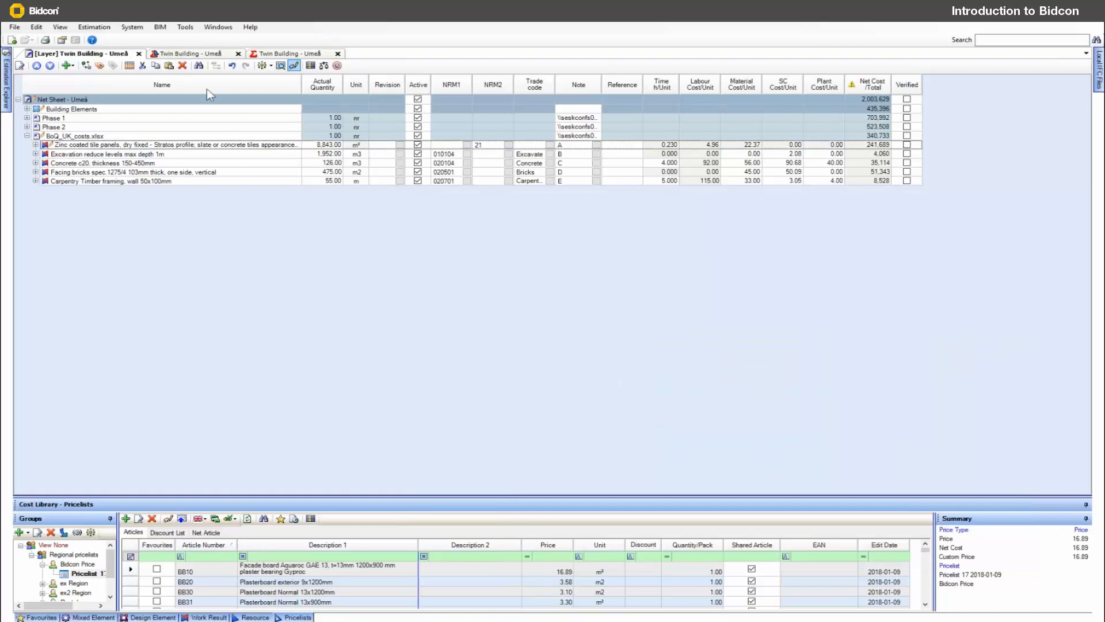
Undo the exchange of the topsoil excavation item and redo it
click(232, 66)
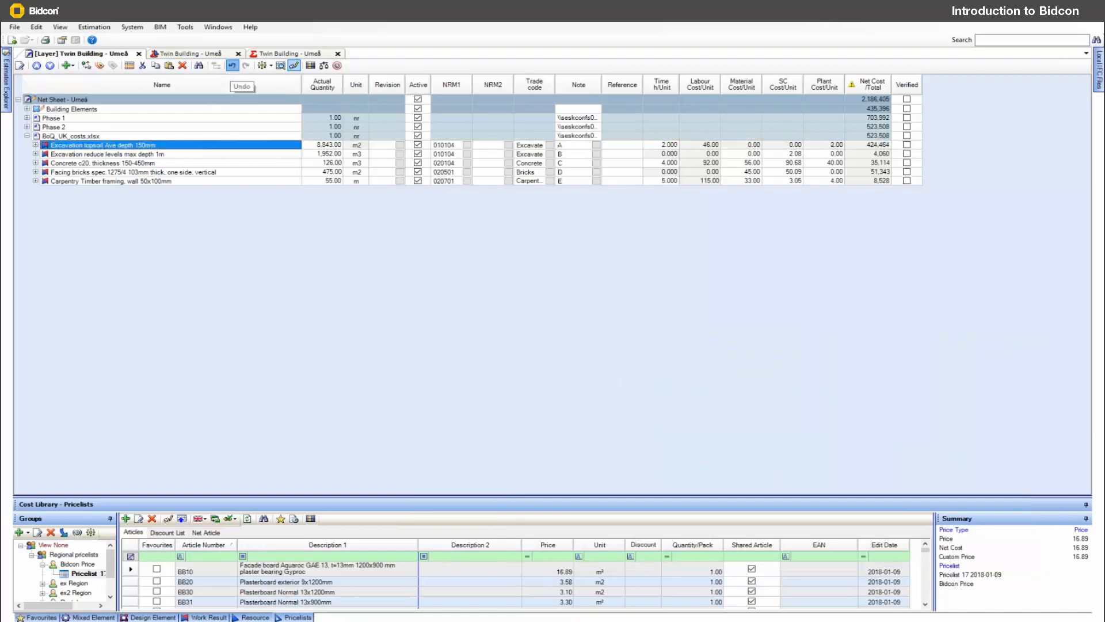
click(246, 66)
click(219, 163)
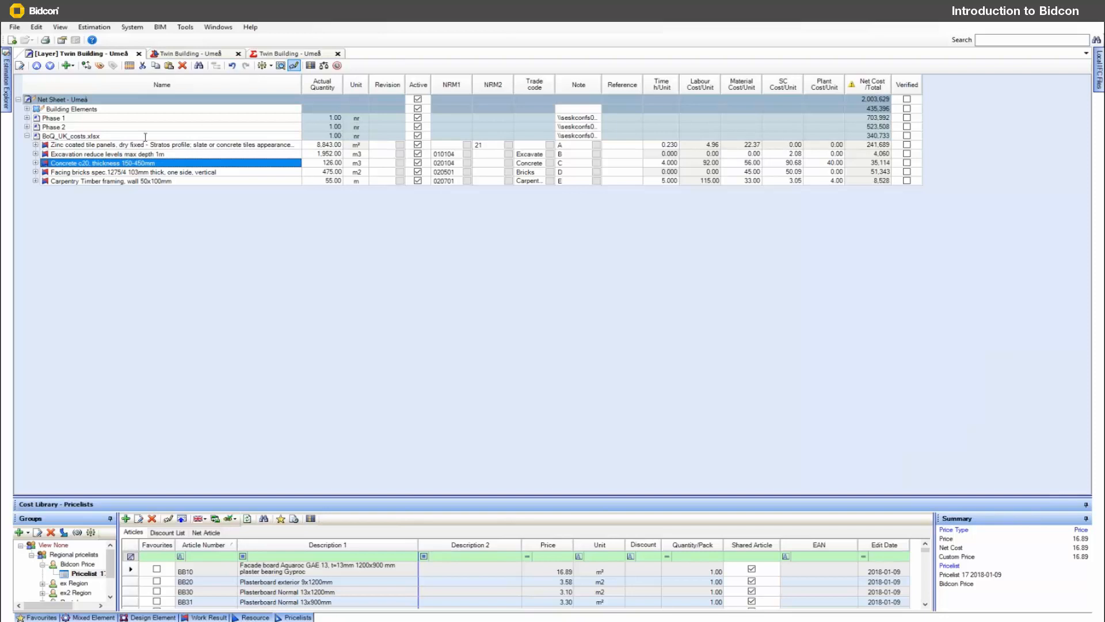
Delete Building Elements, Phase 1, Phase 2 and BoQ_UK_costs.xlsx from the net sheet
click(27, 135)
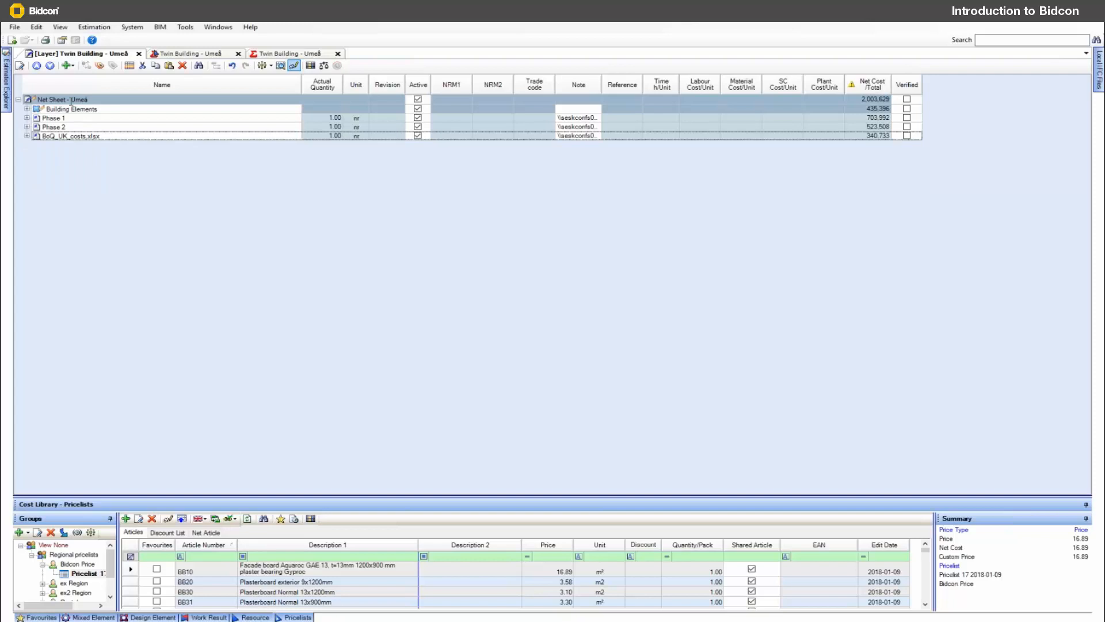
click(72, 109)
shift+click(69, 136)
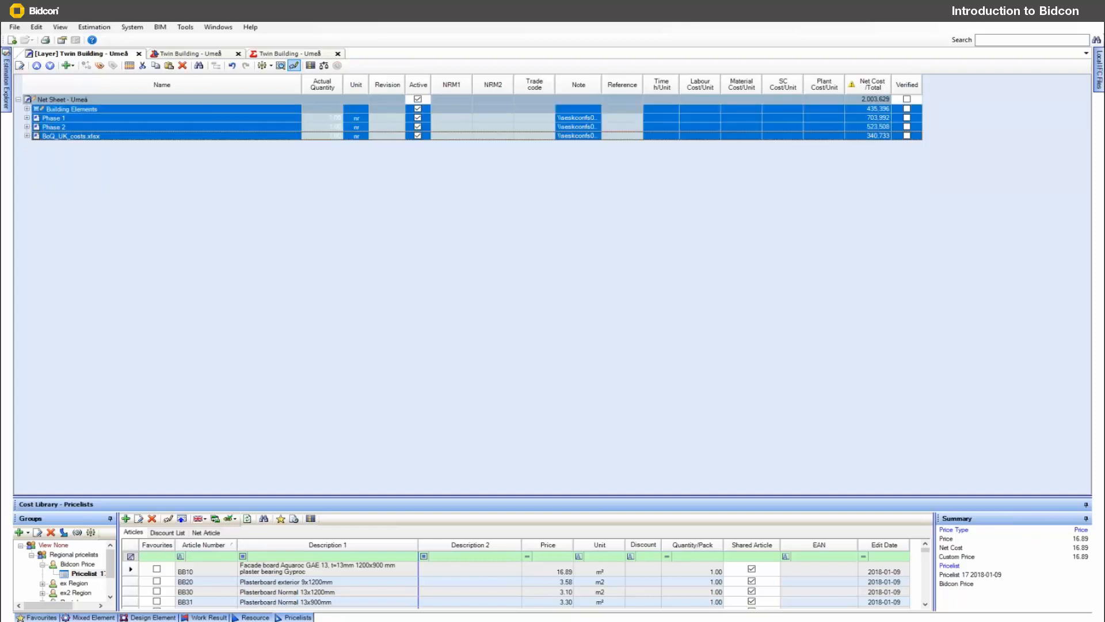
key(Delete)
key(Return)
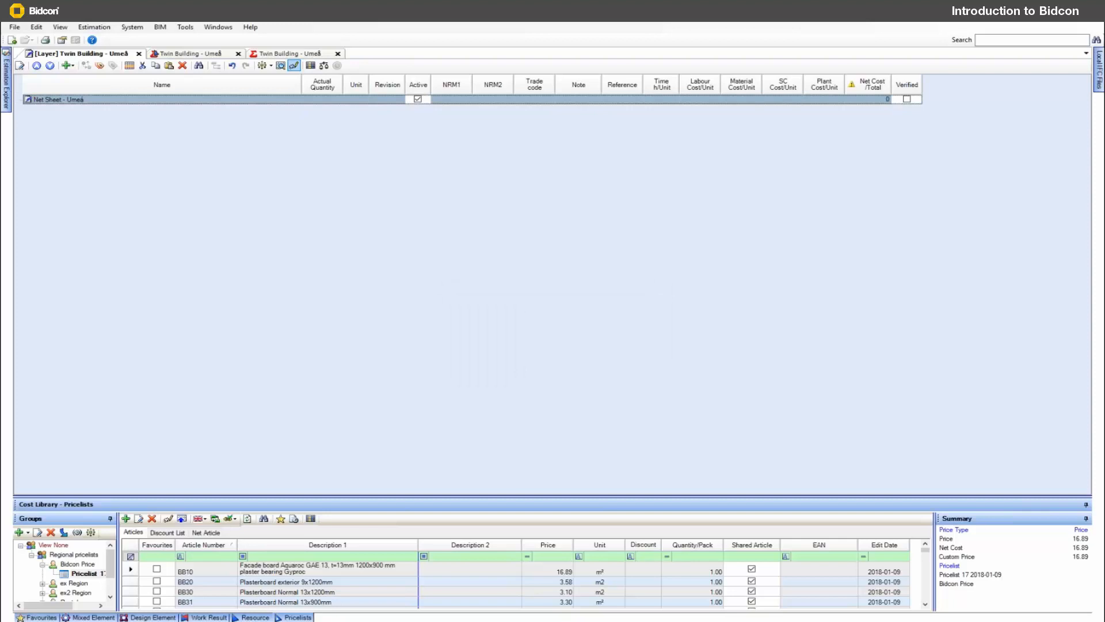
Create a new group named Phase 1 under the net sheet
right_click(74, 98)
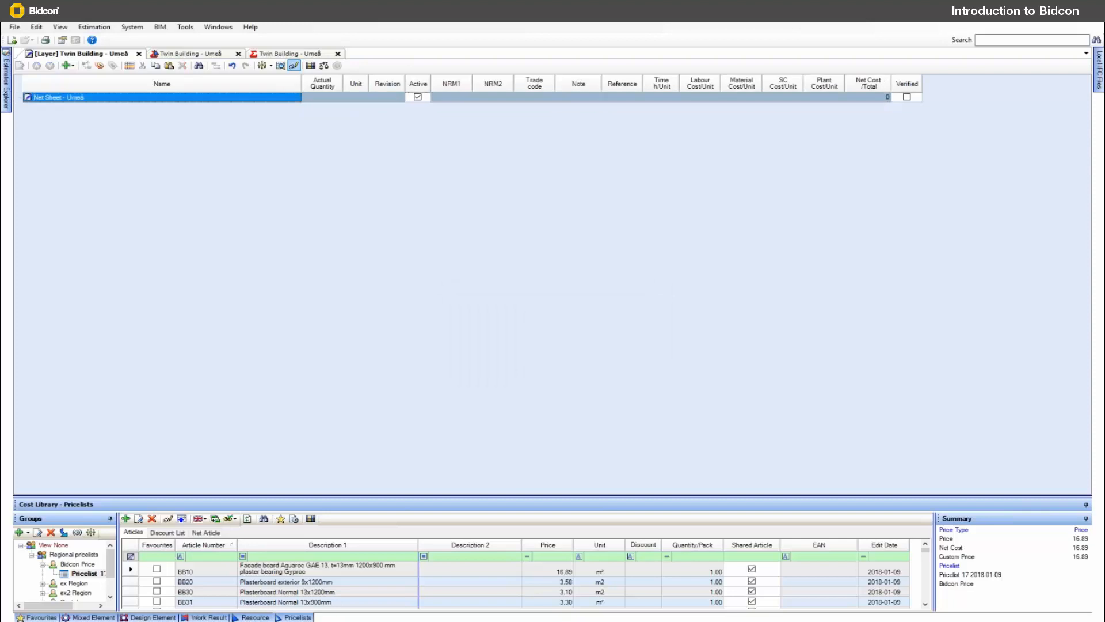
click(117, 319)
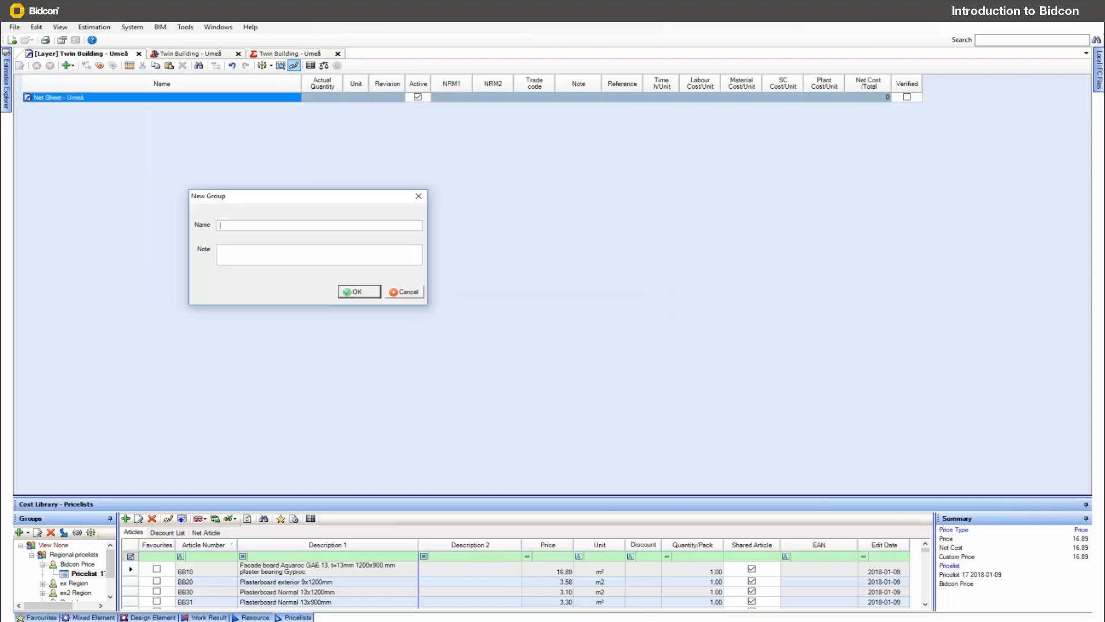
text(Phase 1)
key(Return)
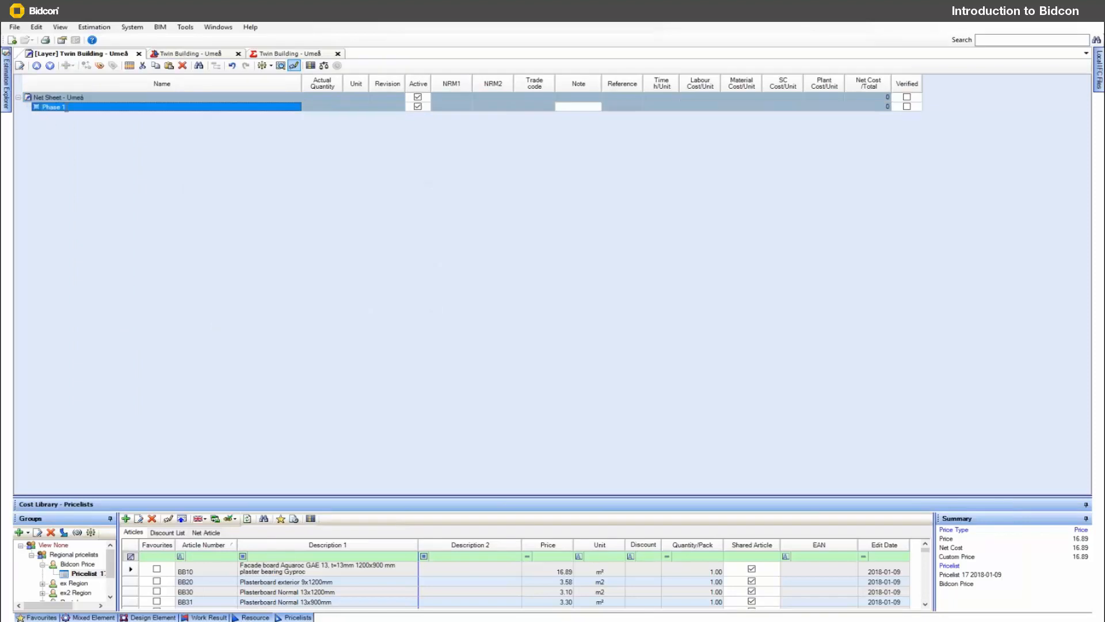
Add a new part named House 1 to the Phase 1 group
right_click(66, 108)
click(102, 340)
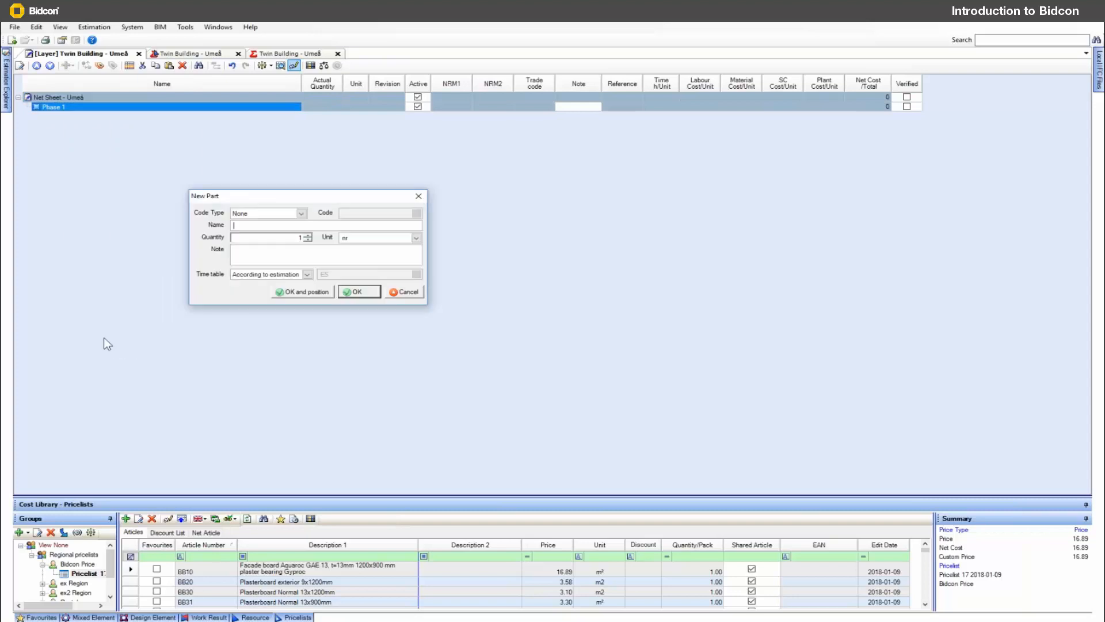
text(House)
key(Return)
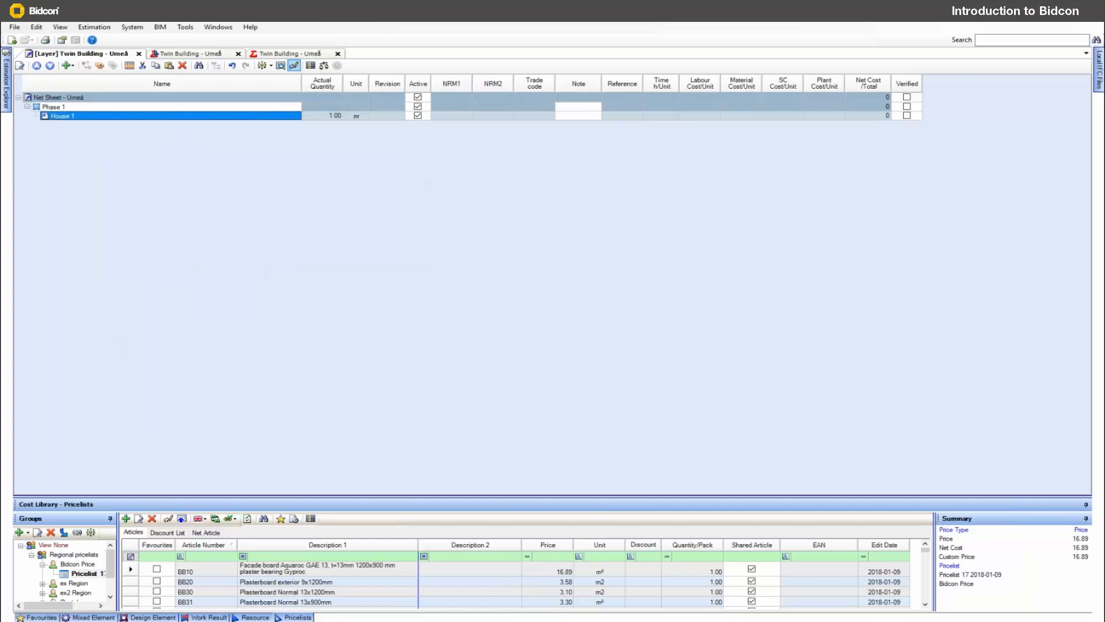
Enlarge the design element library and add 12 items of Window, fixed, wood/aluminum in brick fasade (1000x1300) to House 1
click(154, 617)
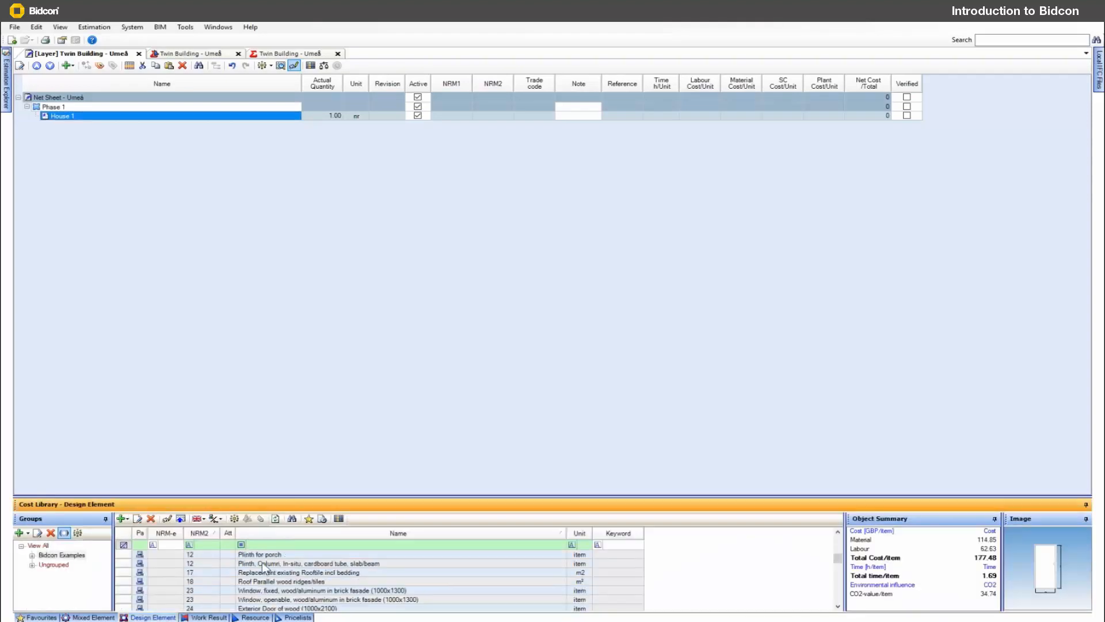
drag(288, 497, 328, 335)
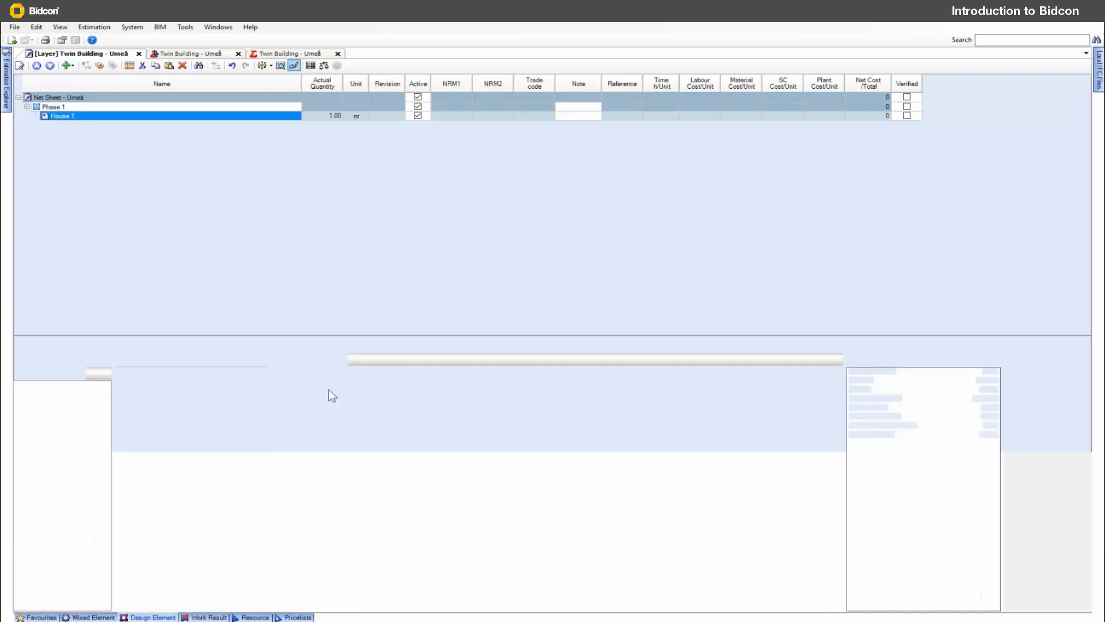
double_click(254, 431)
text(12)
key(Return)
Add 5 Exterior Door of wood (1000x2100) and 16 Interior Door, unclassified (900x2100) items to House 1
double_click(258, 449)
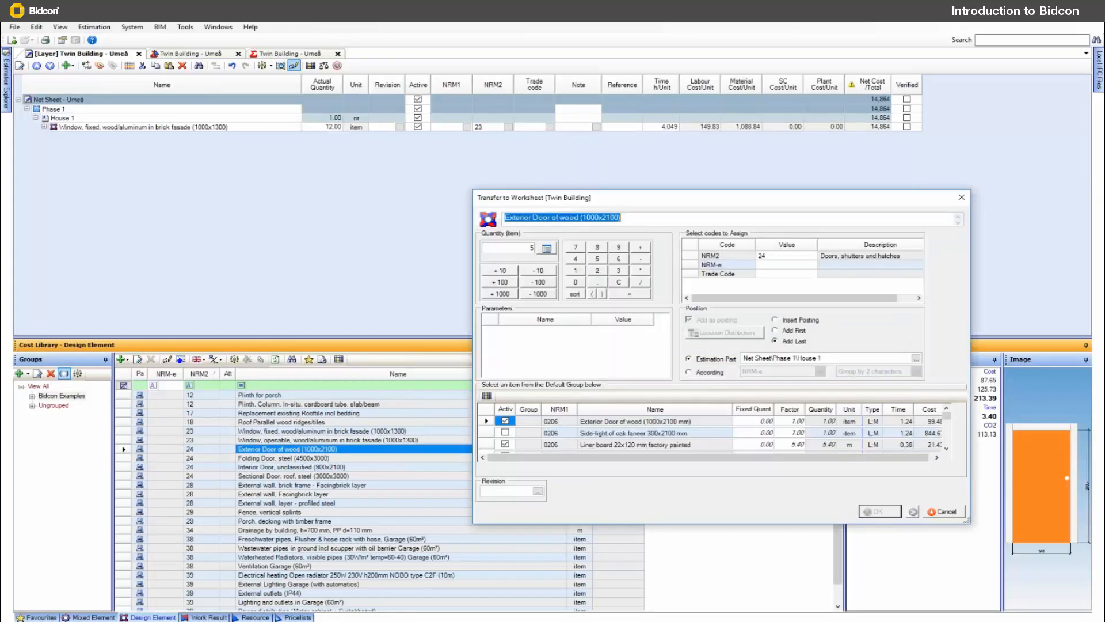
double_click(265, 466)
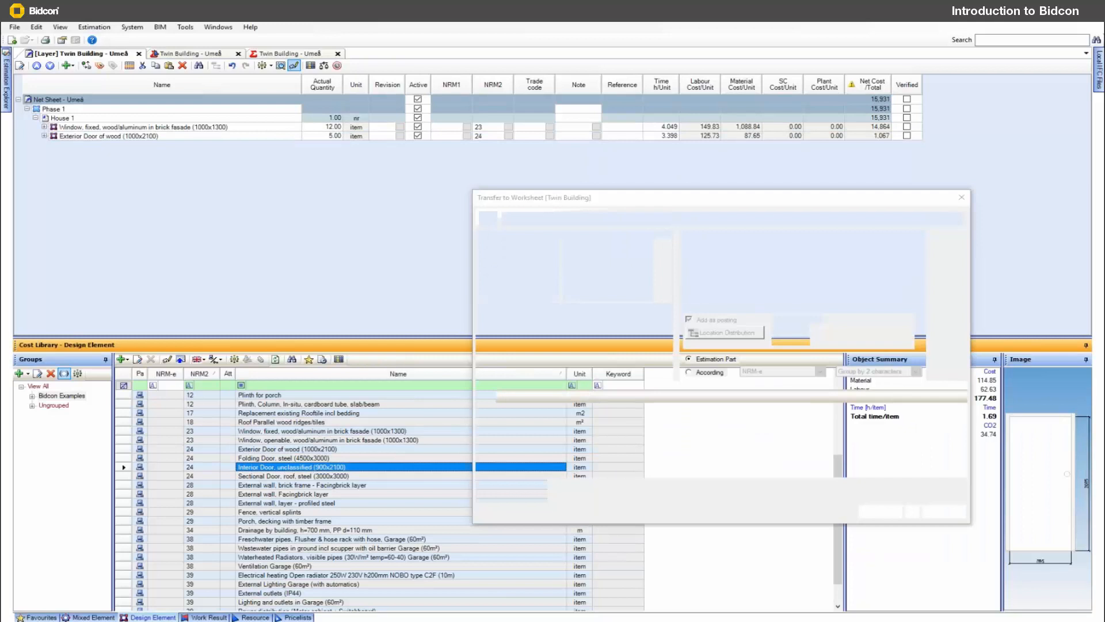
key(Return)
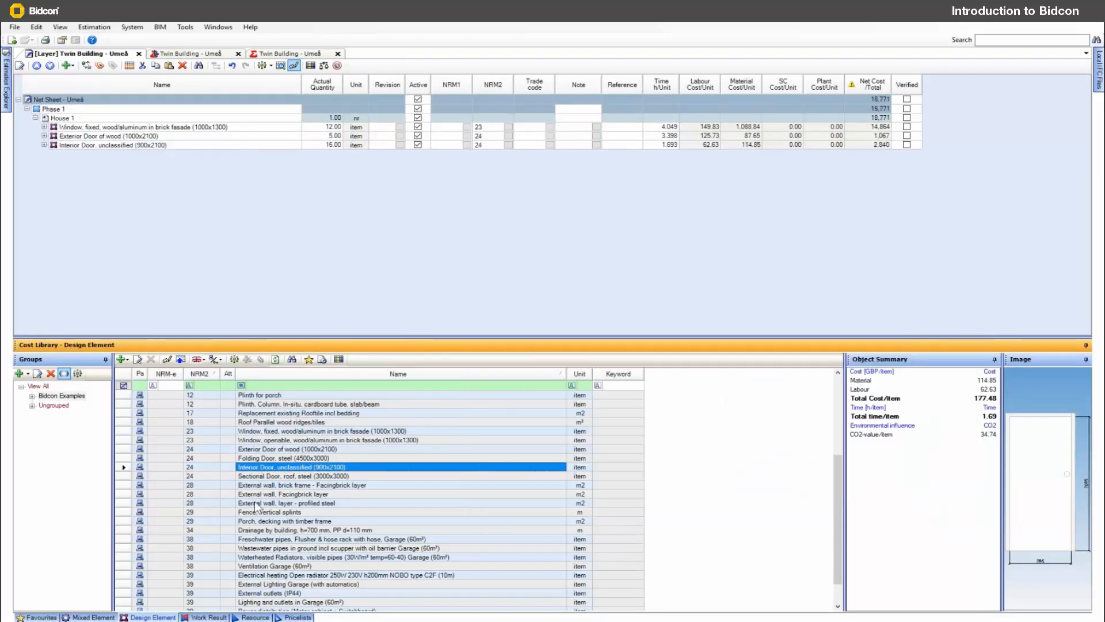
Add 89 m2 of External wall, Facingbrick layer to House 1
double_click(257, 495)
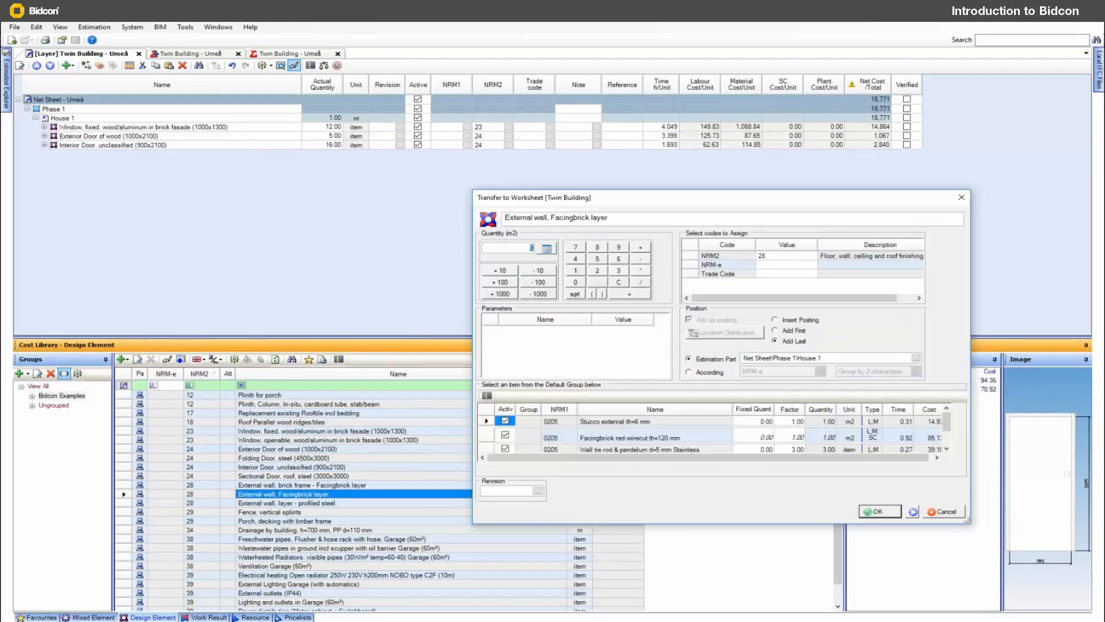
text(89)
key(Return)
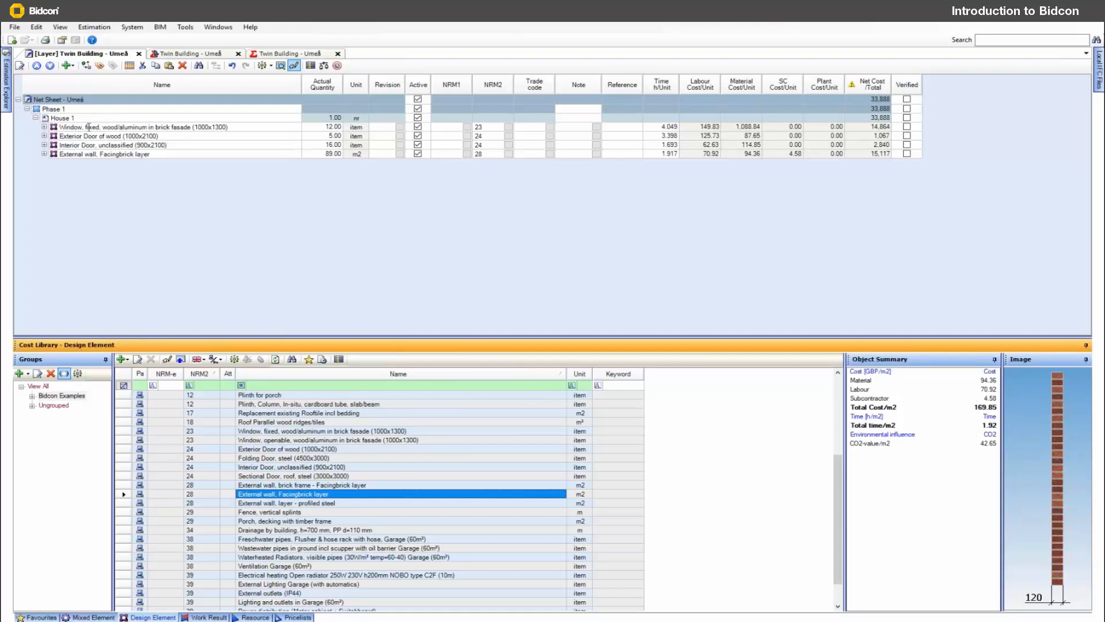
Check the fixed window's contents and the total net costs of the window and the external wall in House 1
click(45, 127)
click(44, 127)
click(866, 127)
click(870, 154)
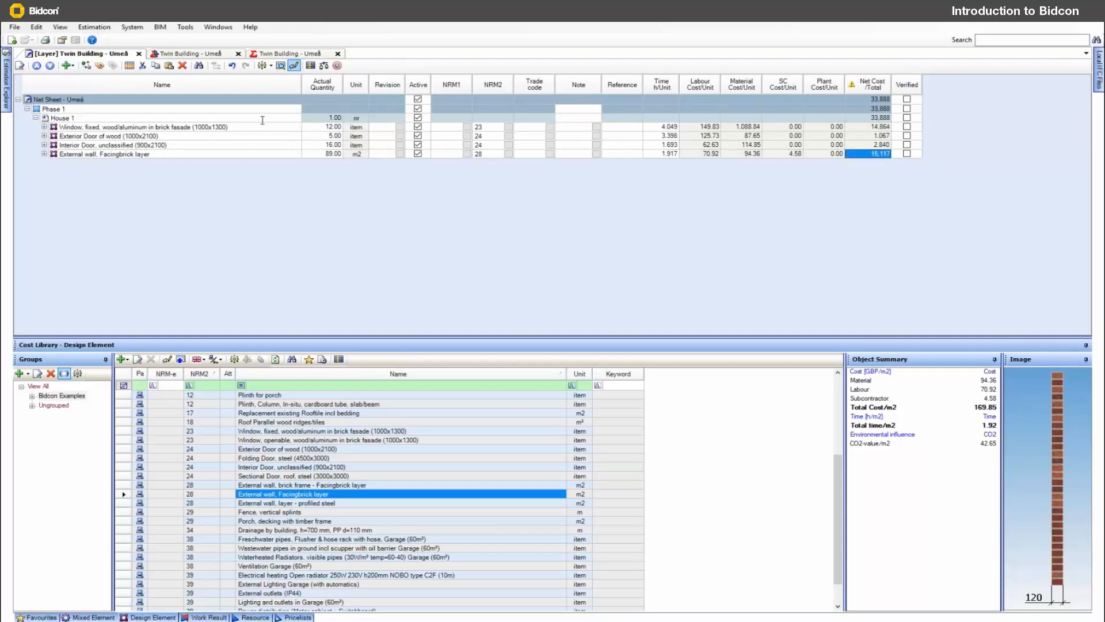
Copy House 1 with its contents within Phase 1 and name the copy House 2
click(73, 119)
right_click(73, 118)
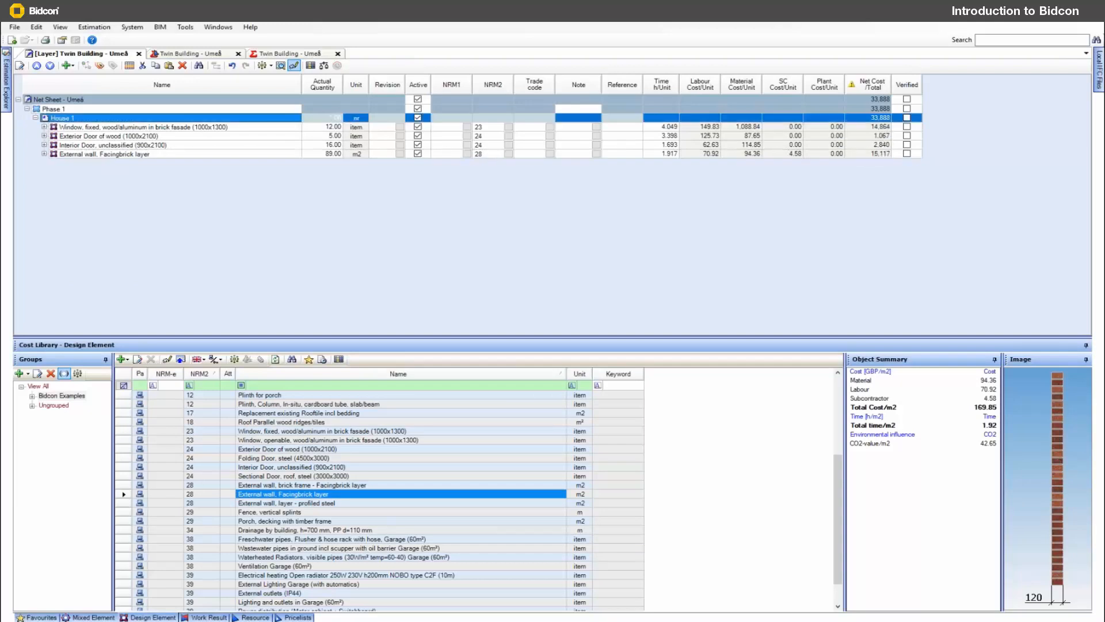
key(ctrl+v)
click(78, 164)
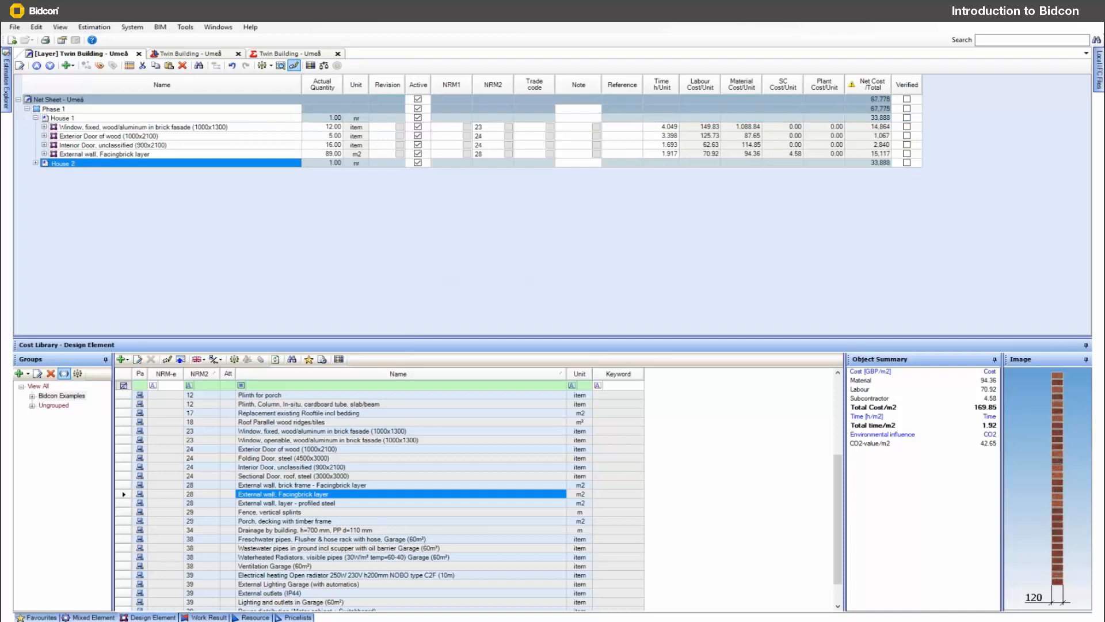
Copy the Phase 1 group into the net sheet and name the copy Phase 2
click(65, 109)
key(ctrl+c)
click(90, 99)
key(ctrl+v)
click(76, 173)
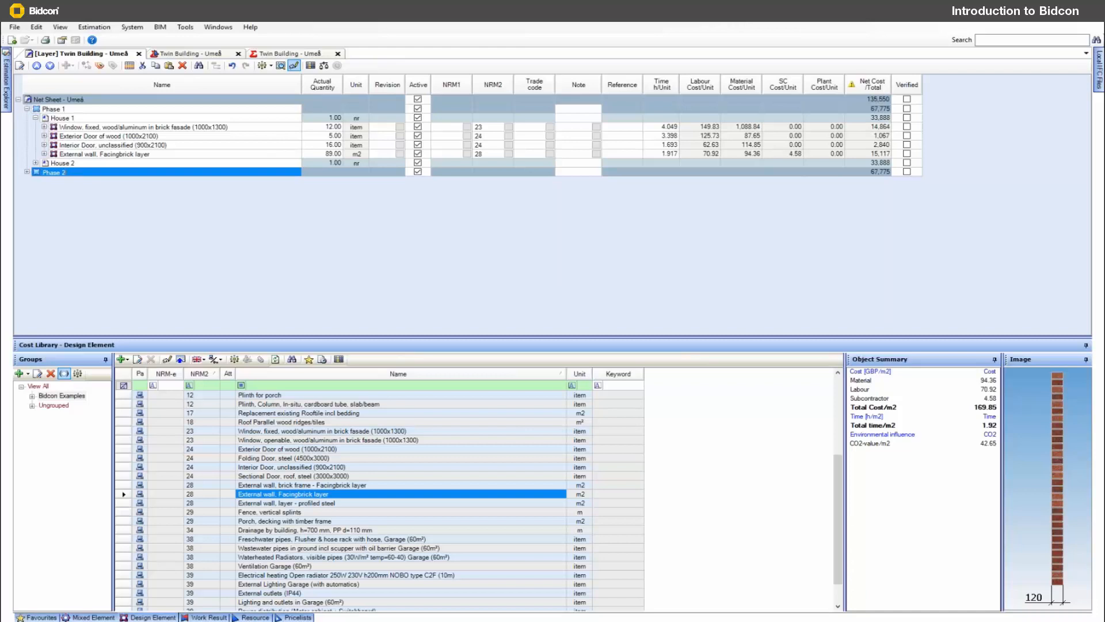
Expand Phase 2 with House 1 and House 2 to review the copied items
click(26, 172)
click(35, 181)
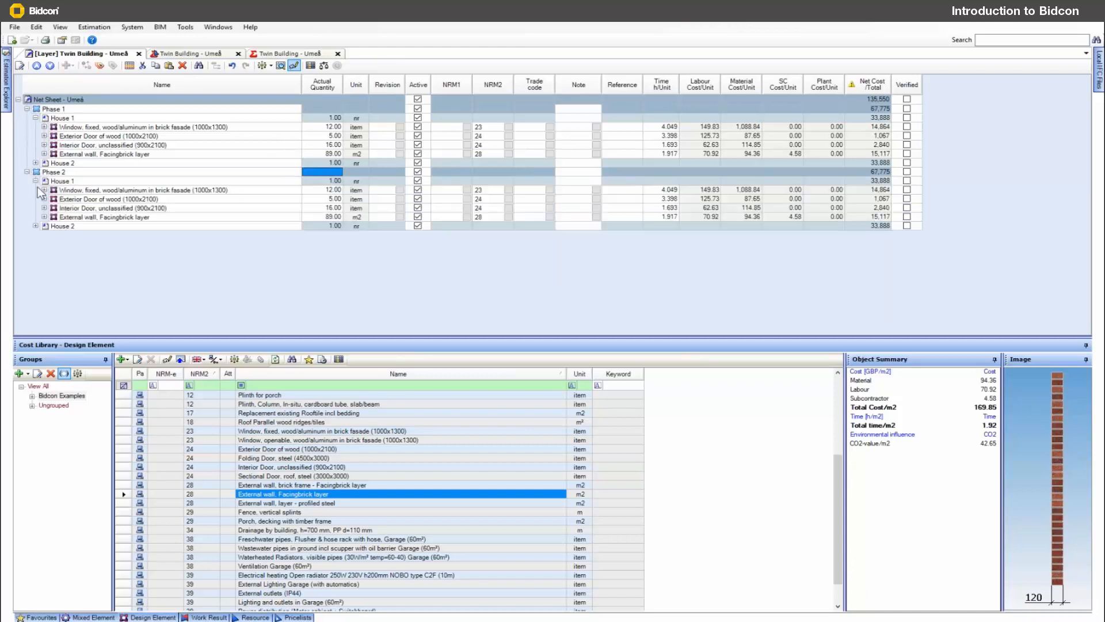
click(36, 225)
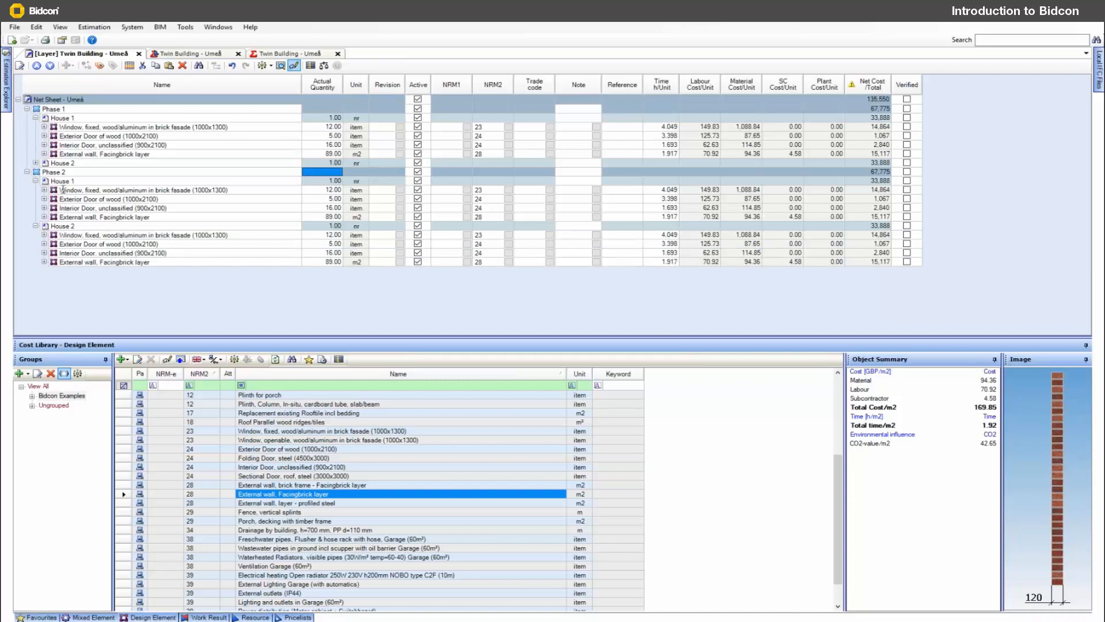
Examine the work results and design element details of the fixed window in Phase 2's House 1, and expand Phase 1's House 2
click(44, 190)
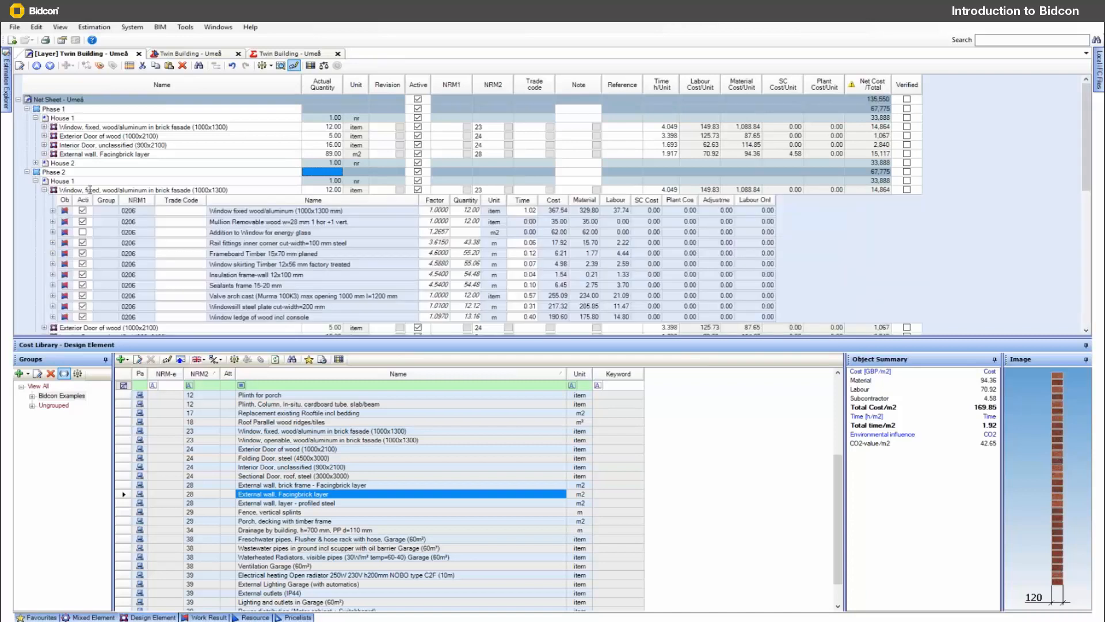
double_click(54, 190)
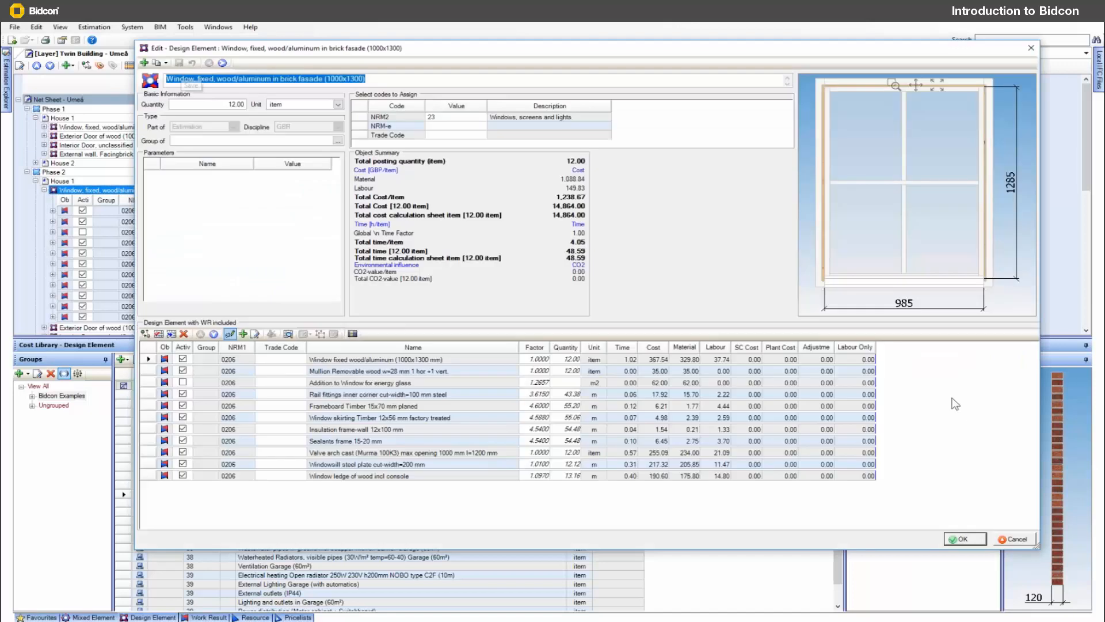
click(1027, 541)
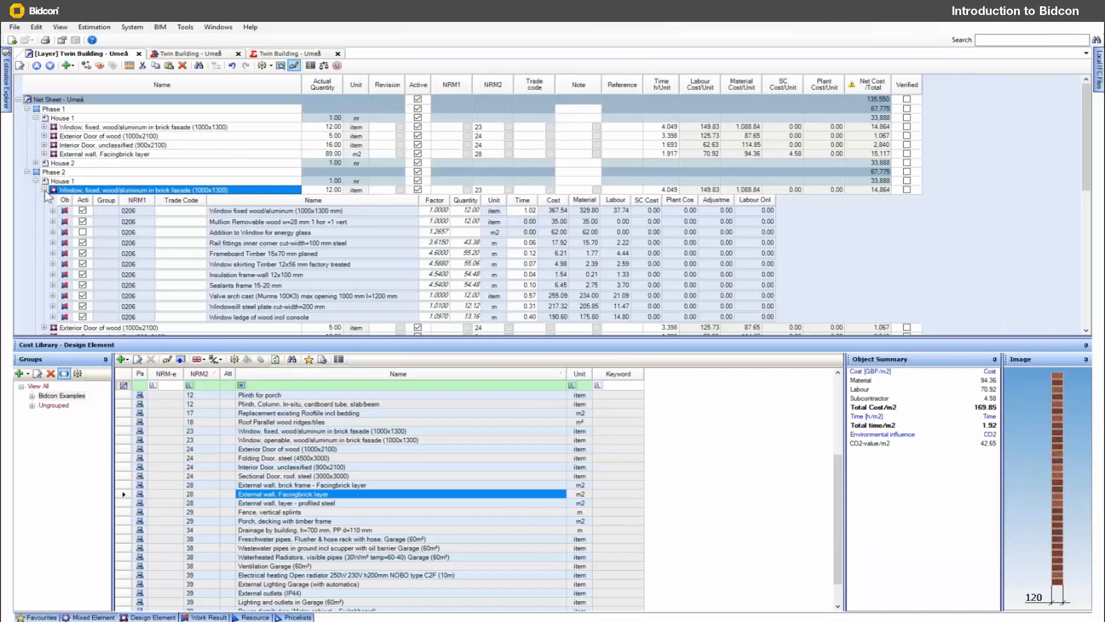
click(45, 190)
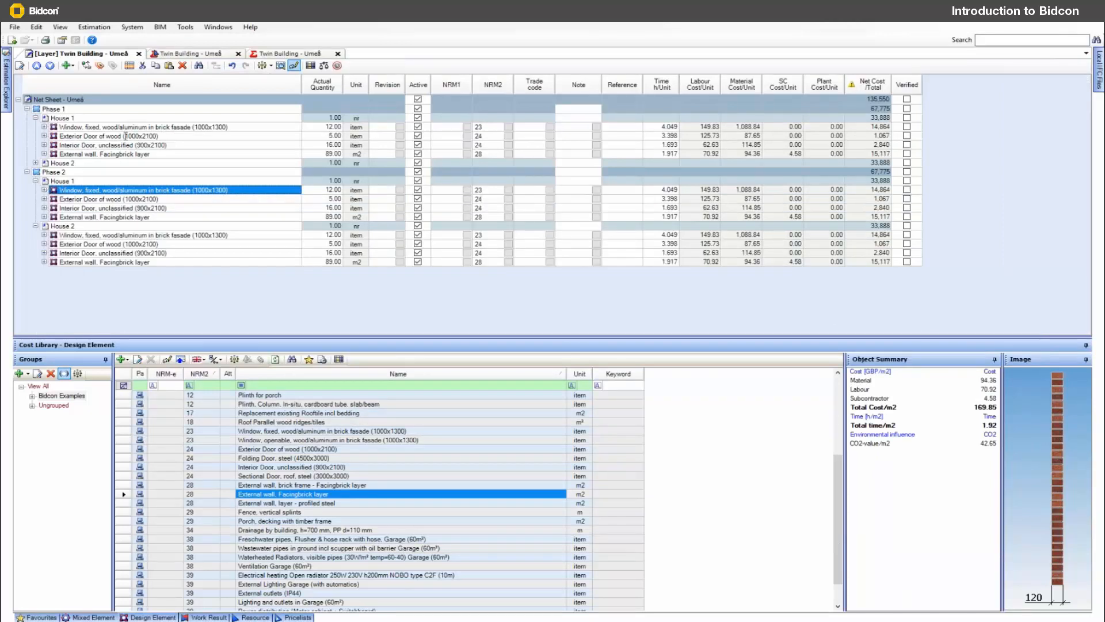
click(36, 164)
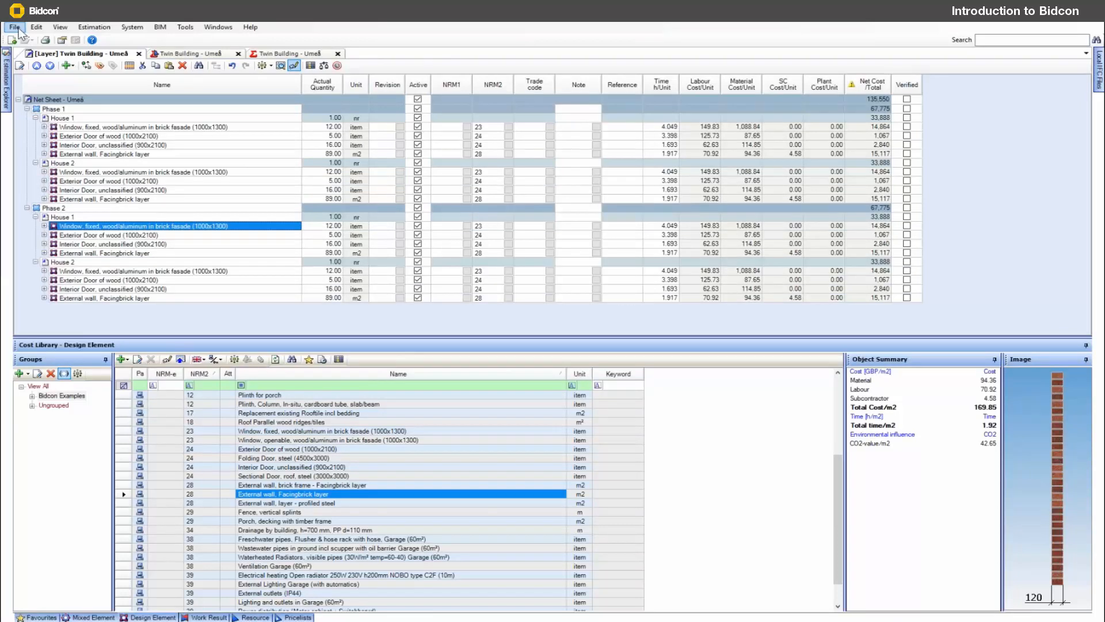
Save the estimation as a template named strange house template
click(19, 28)
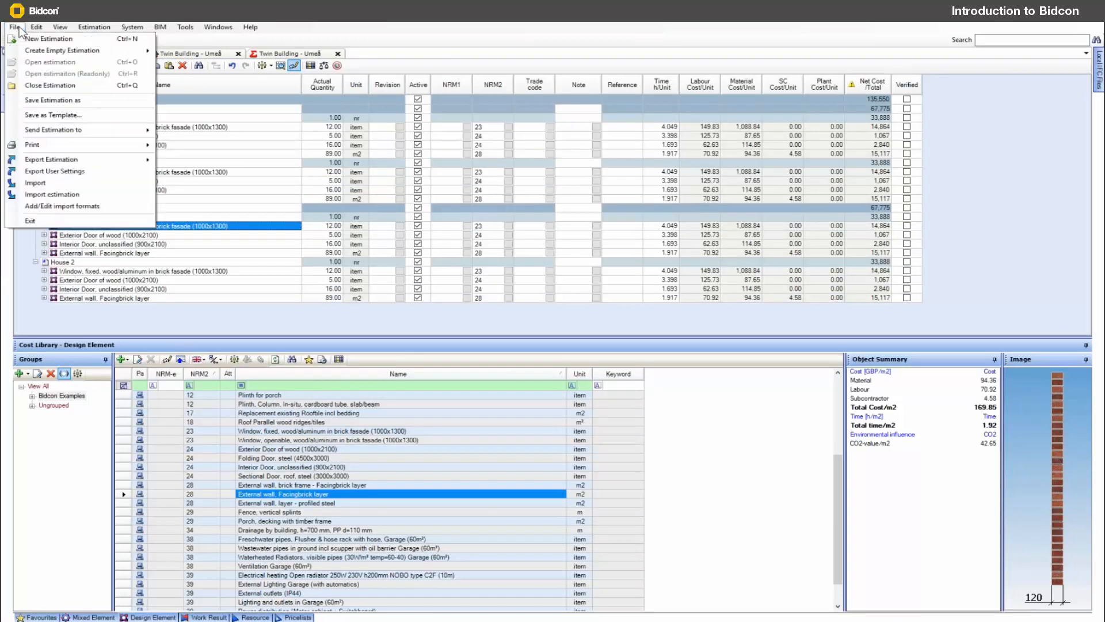
click(71, 116)
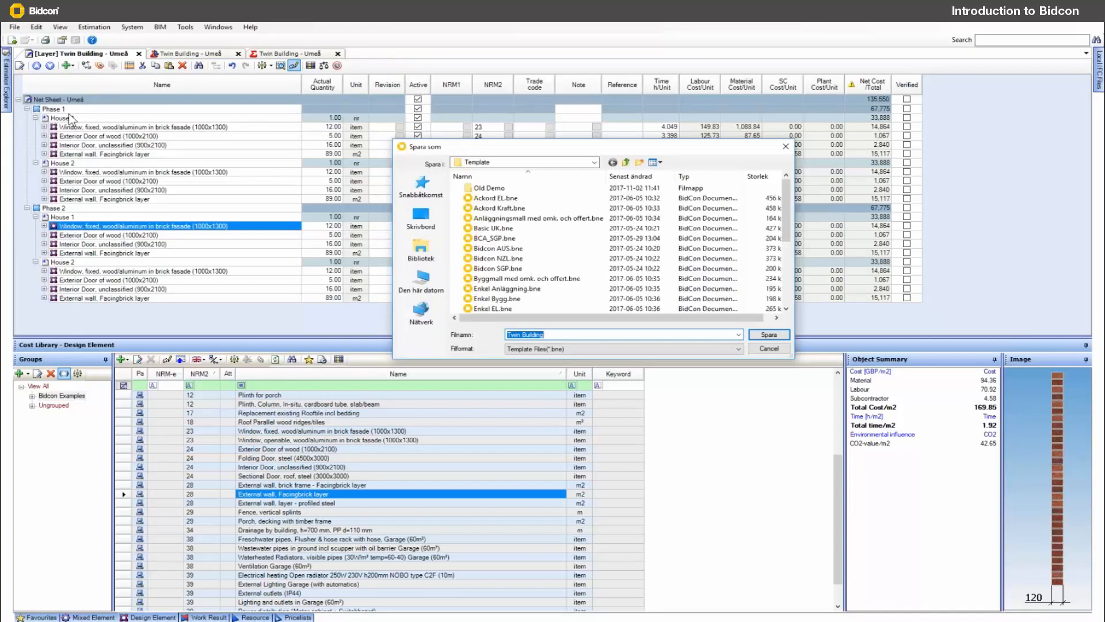
text(strange house template)
key(Return)
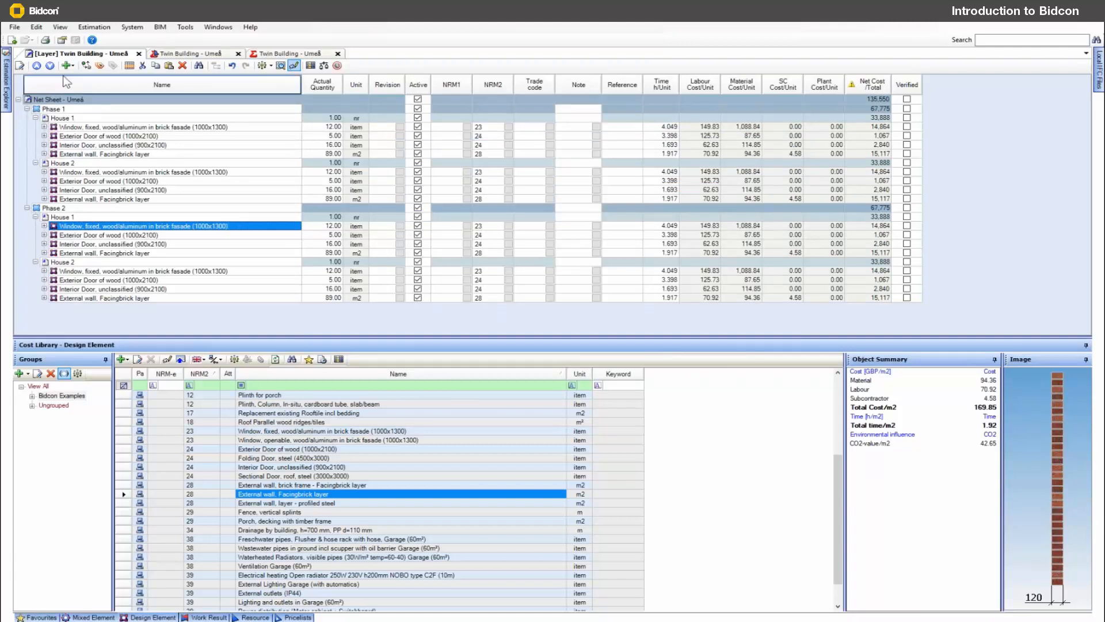
Create a new estimation from strange house template.bne, closing all open estimations and keeping the default estimation properties
click(15, 28)
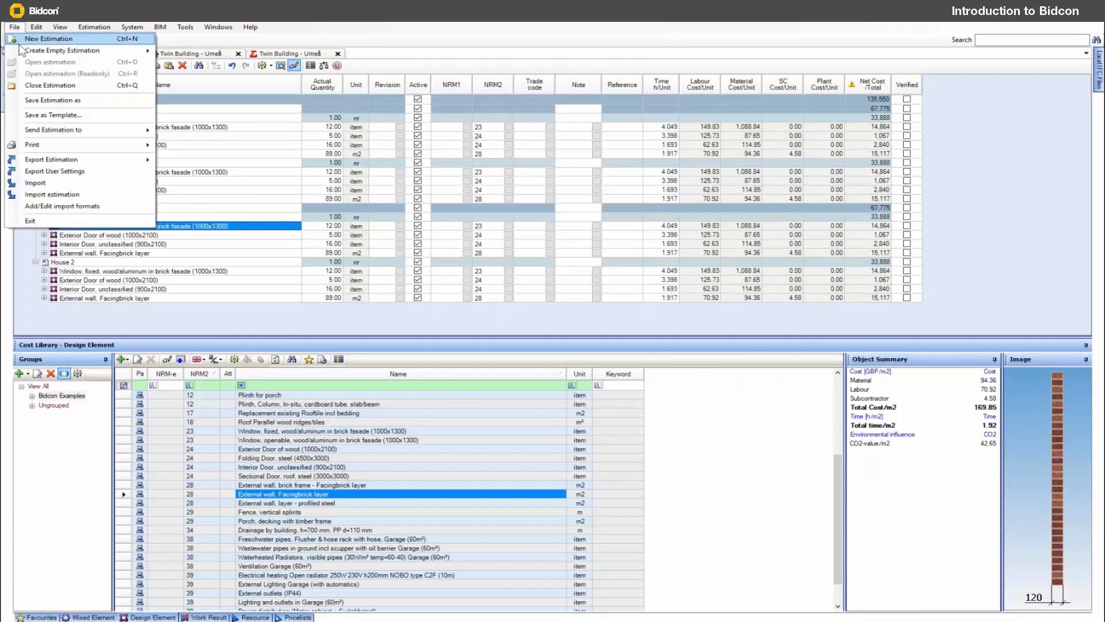
click(33, 40)
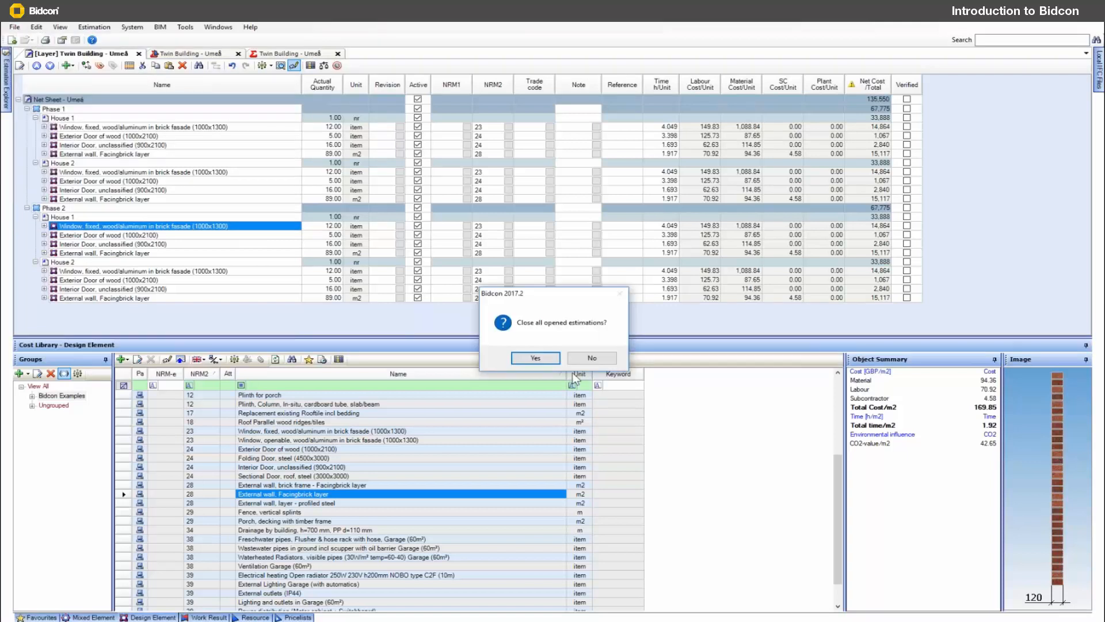
click(534, 361)
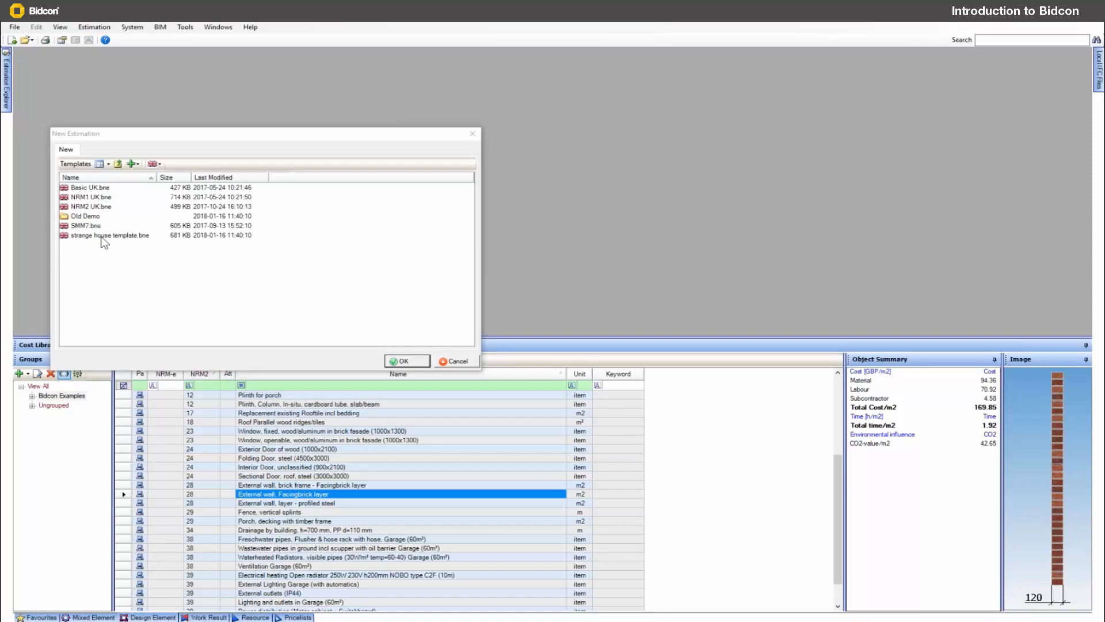
click(103, 236)
click(406, 361)
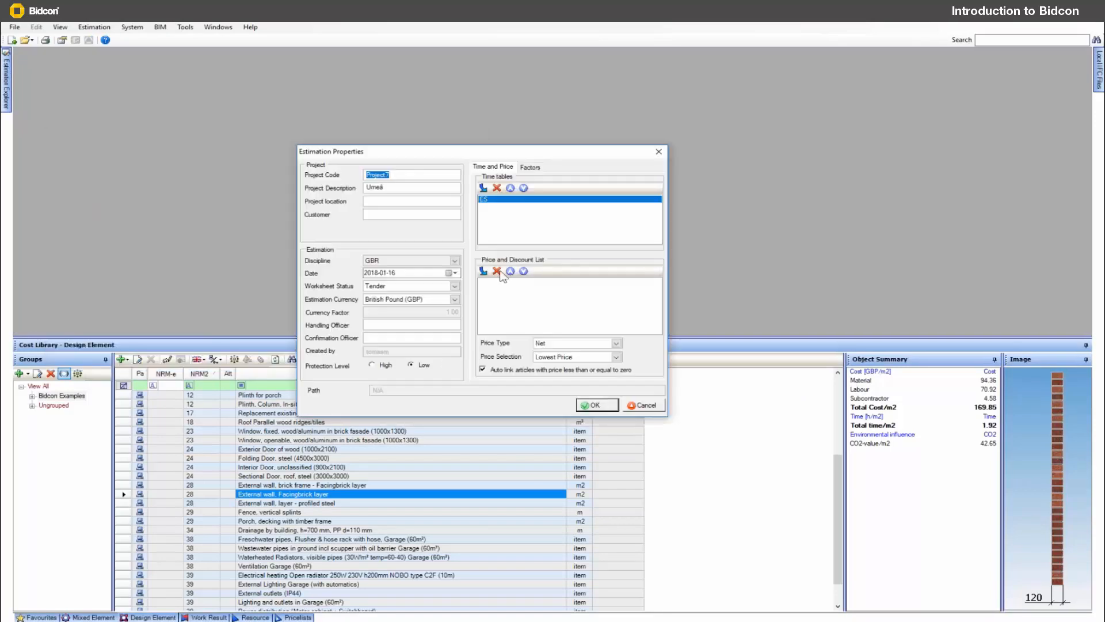
key(Return)
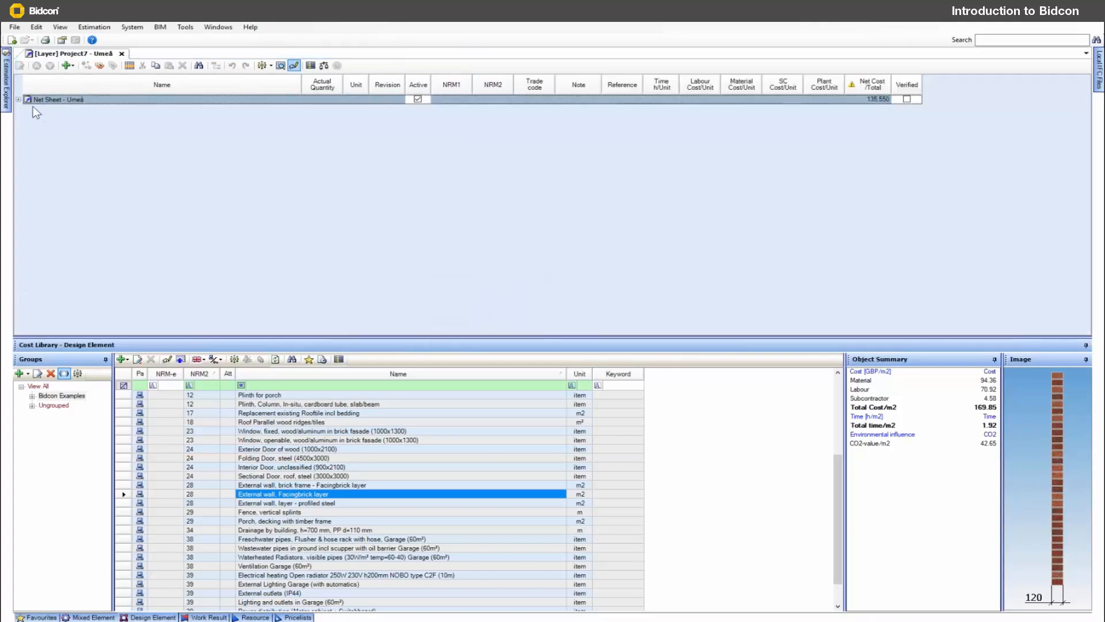
Expand the net sheet and set Phase 1 House 1 quantities to 8 windows, 2 exterior doors and 6 interior doors
click(267, 68)
click(274, 90)
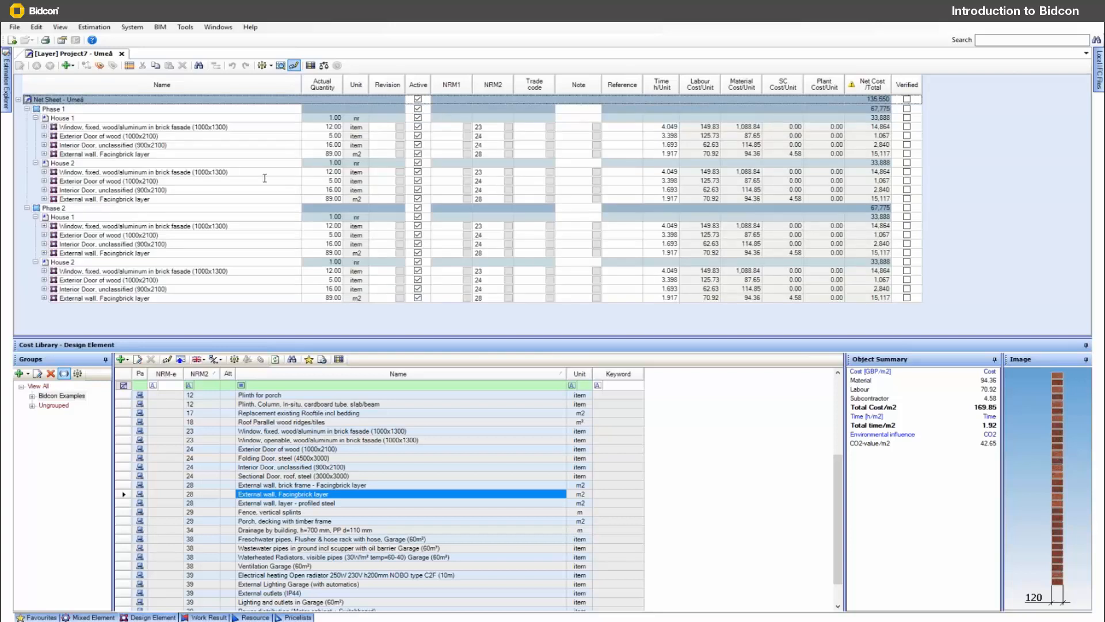
click(334, 129)
text(8)
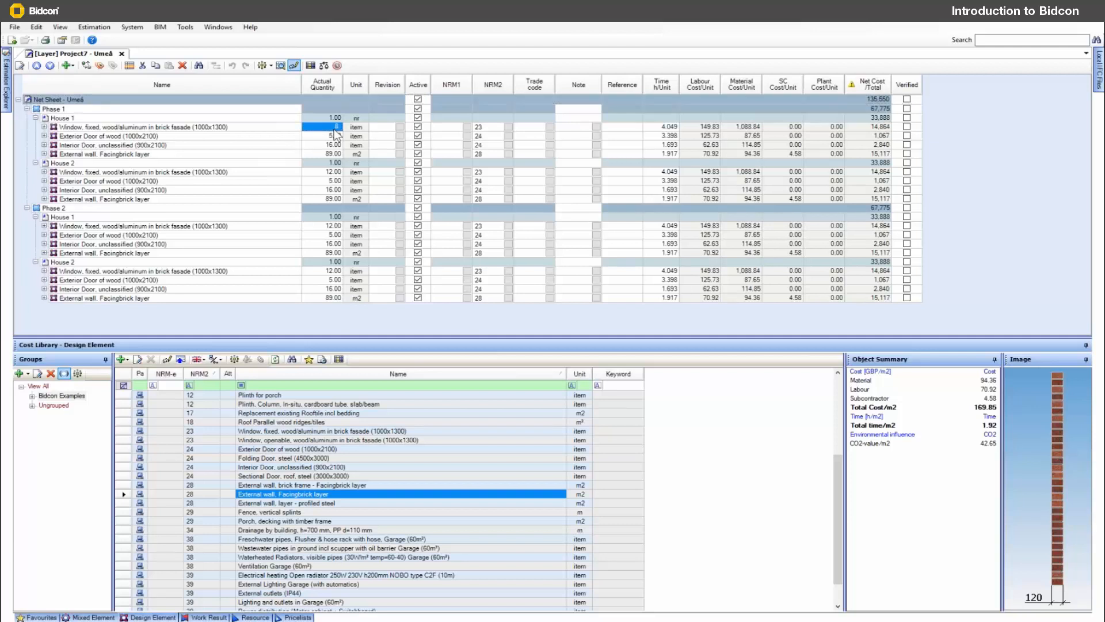
click(337, 136)
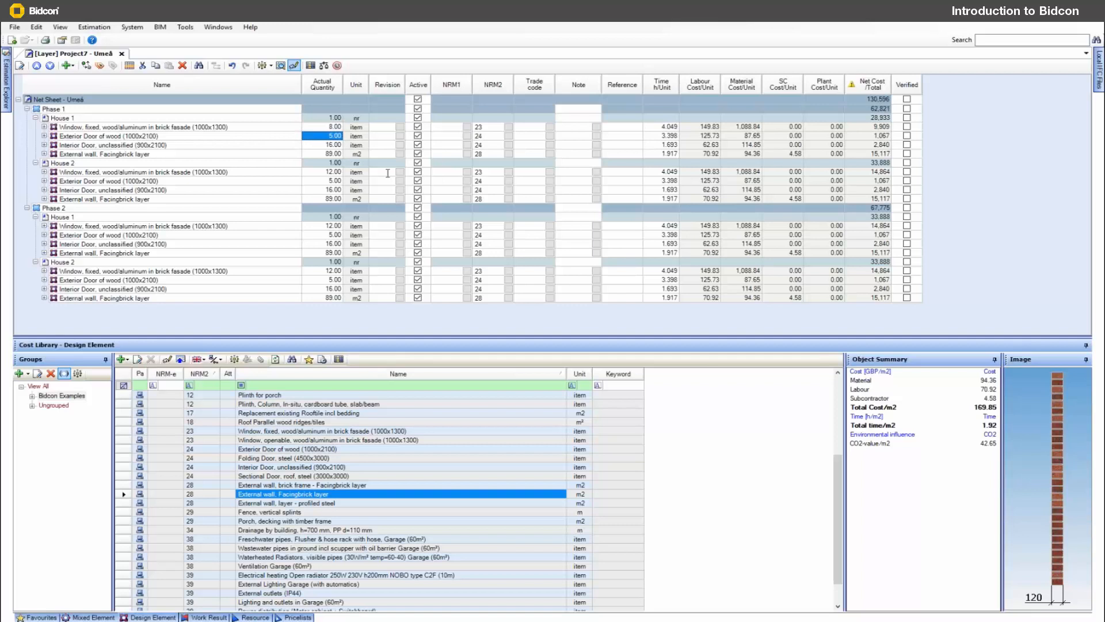
text(2)
key(Return)
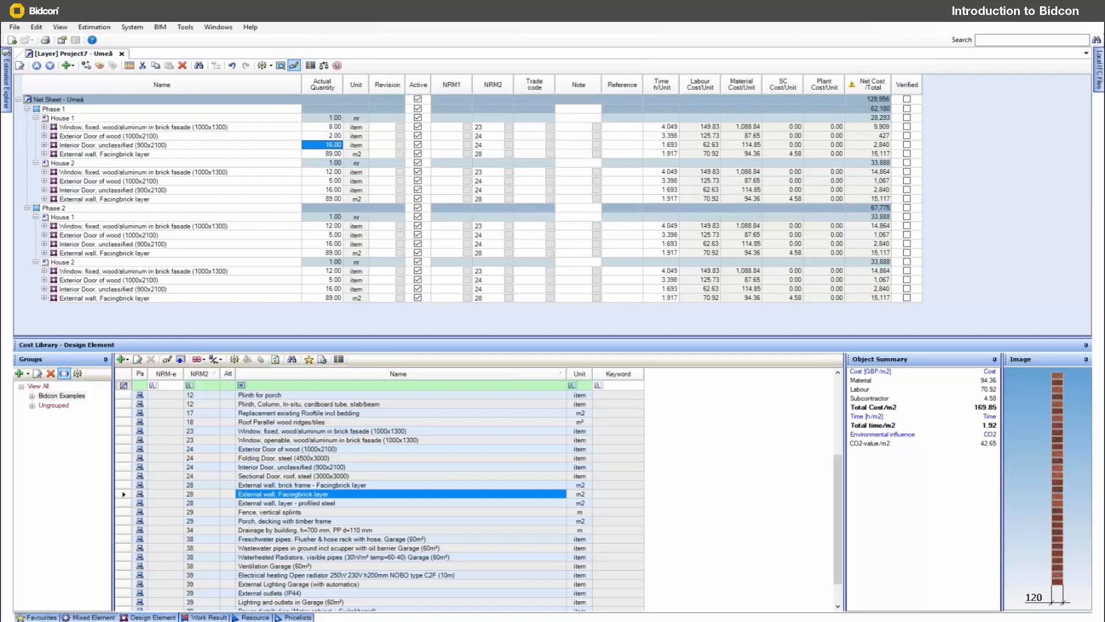
text(6)
key(Return)
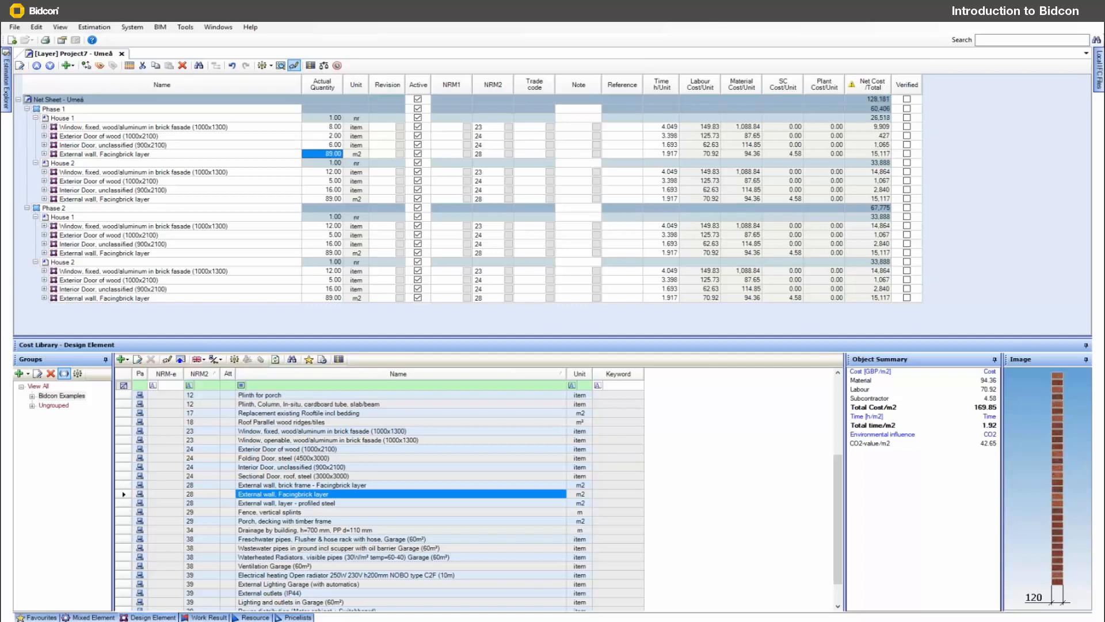
Deactivate the facing brick external wall in Phase 1's House 1 and the whole of Phase 1's House 2
click(418, 154)
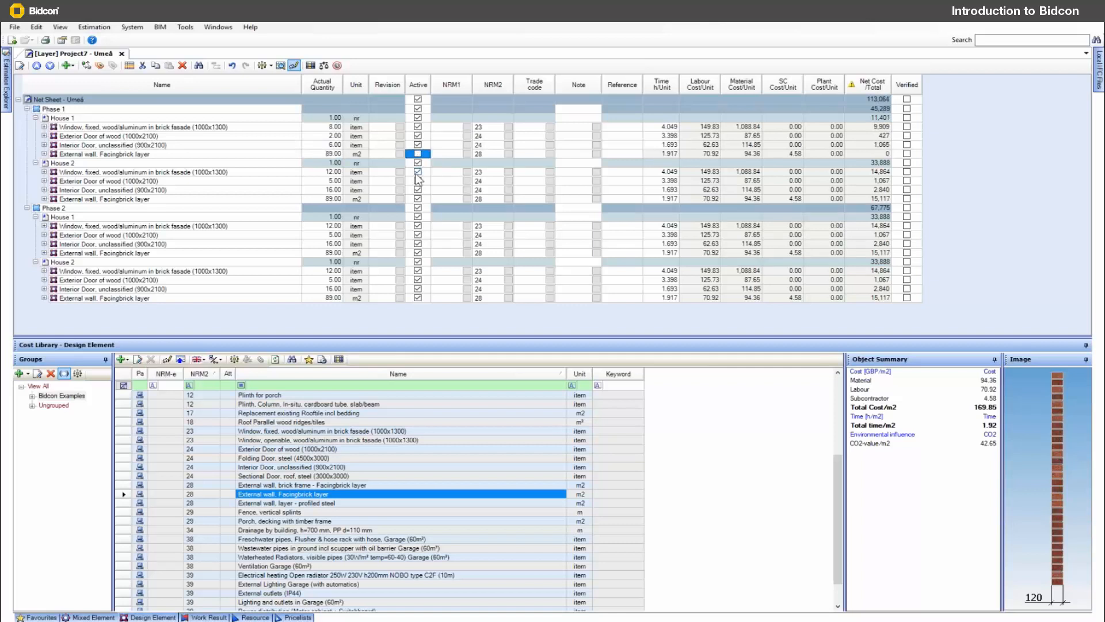
click(418, 163)
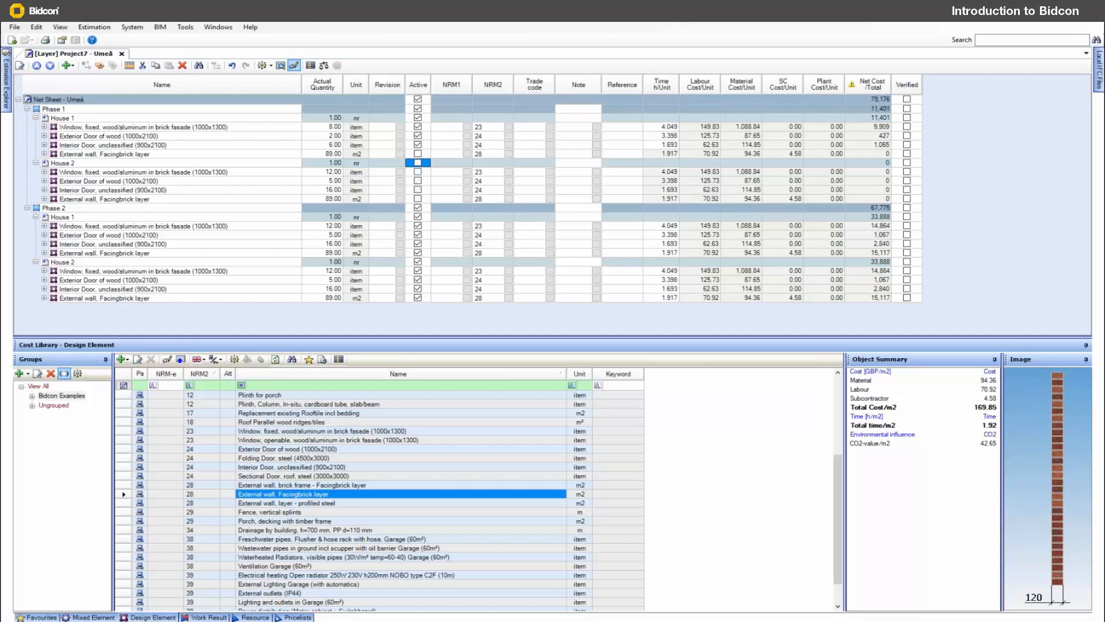
click(881, 163)
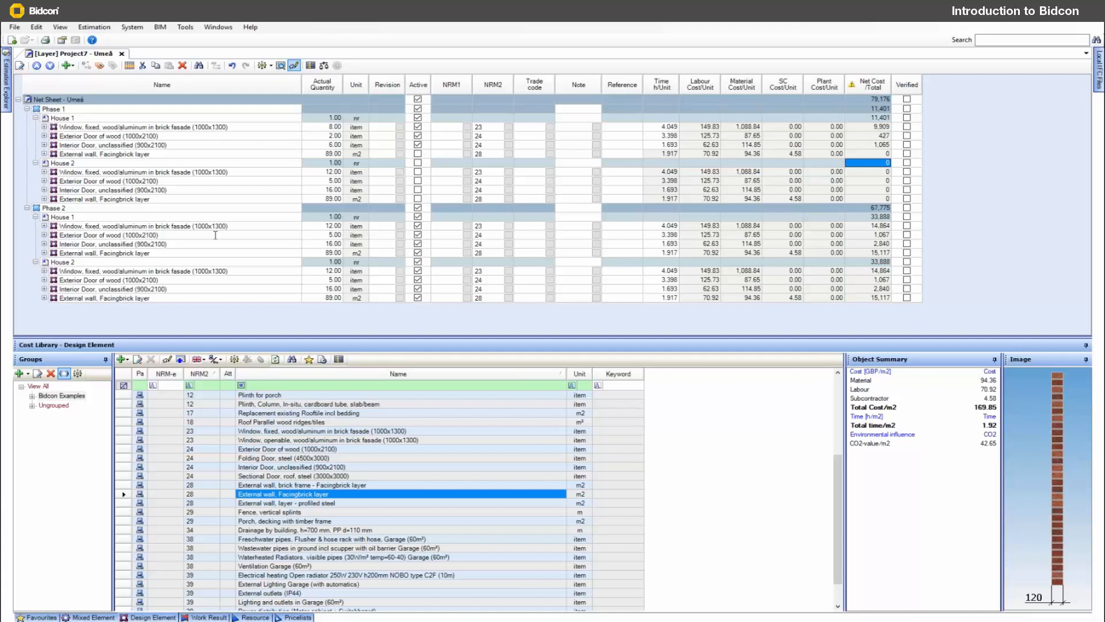
Try deleting the Phase 2 group from the net sheet, undo the deletion and expand the restored group
click(59, 208)
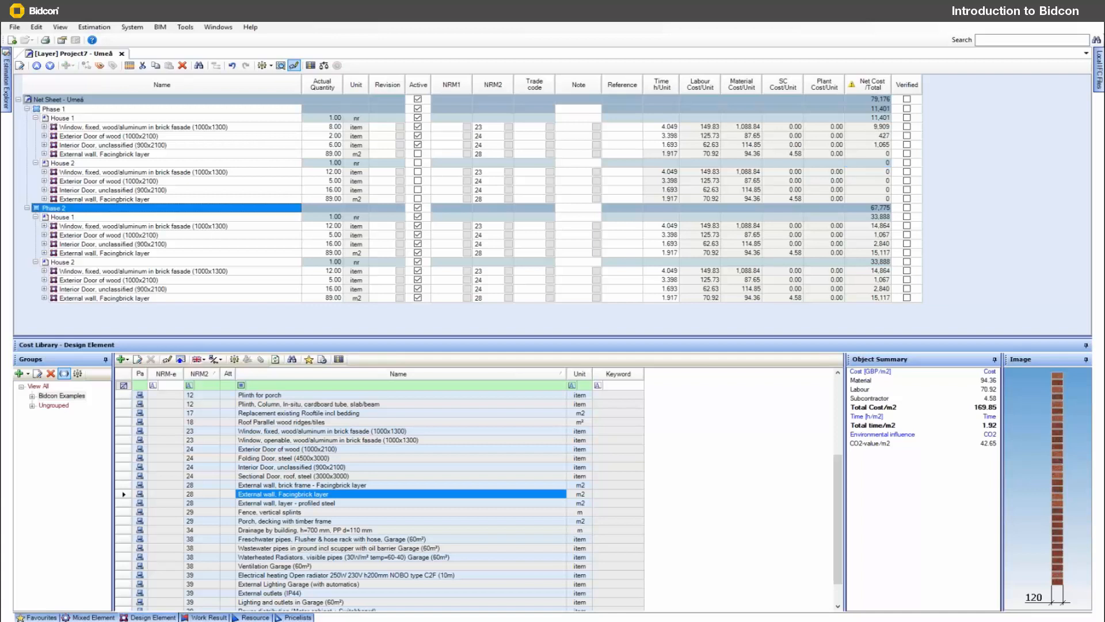
key(Delete)
key(Return)
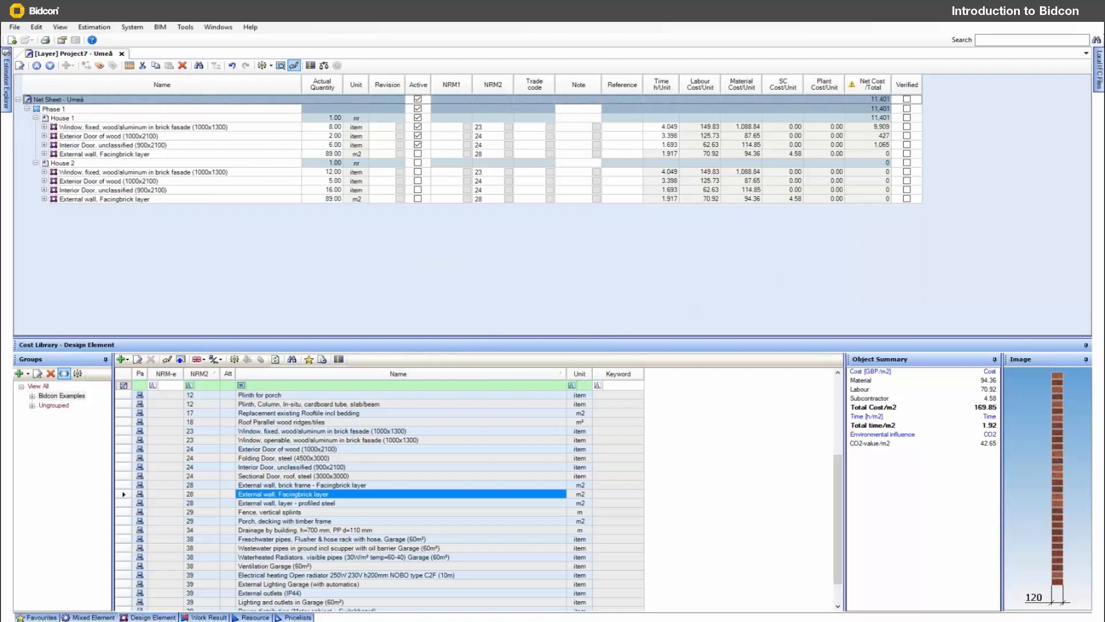
click(232, 65)
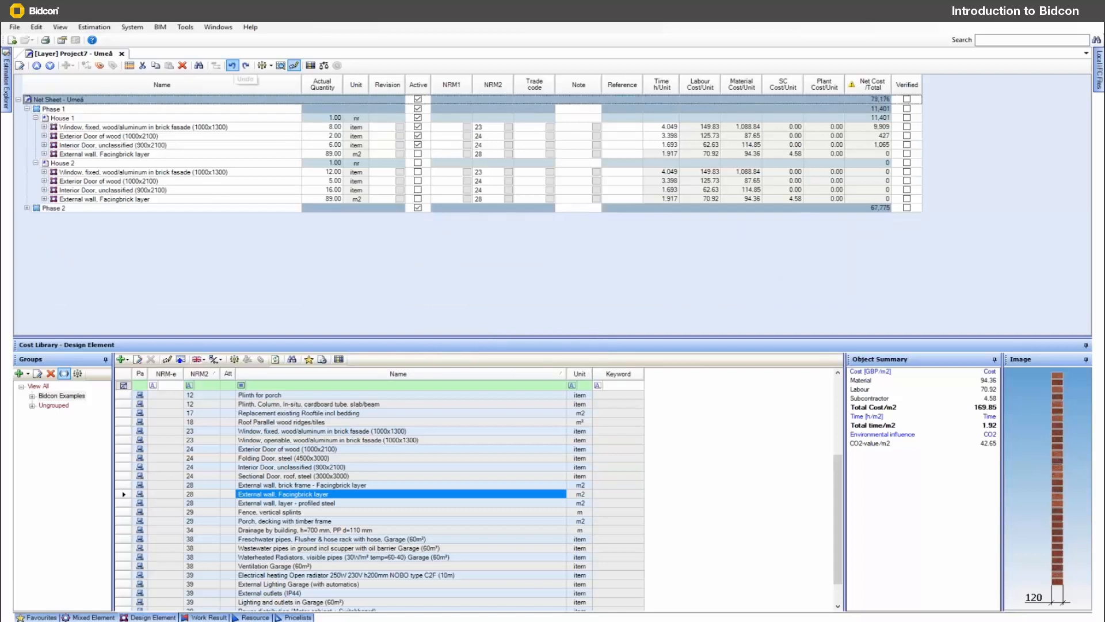
click(27, 208)
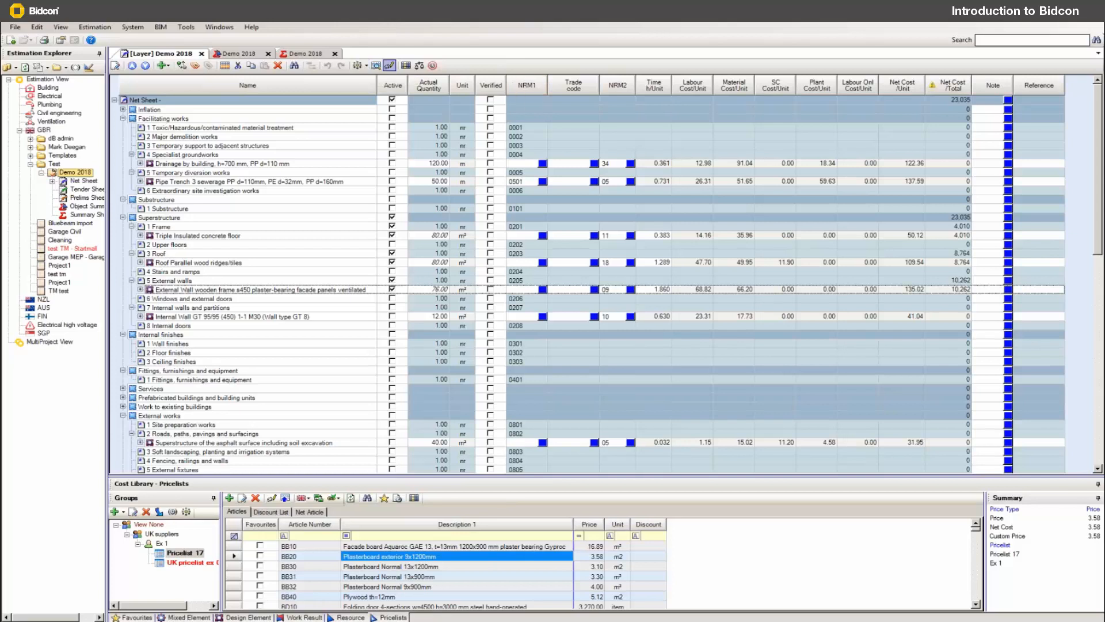
In the Demo 2018 net sheet, examine the Facilitating works headings, their NRM1 codes and the drainage item's quantity
click(524, 154)
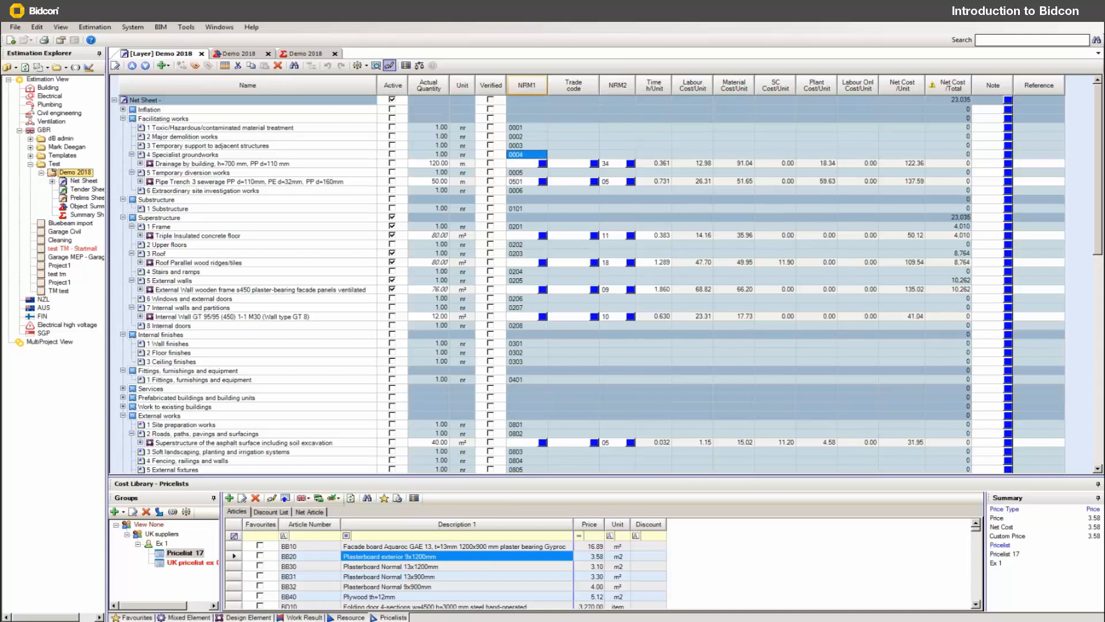
click(174, 127)
click(175, 137)
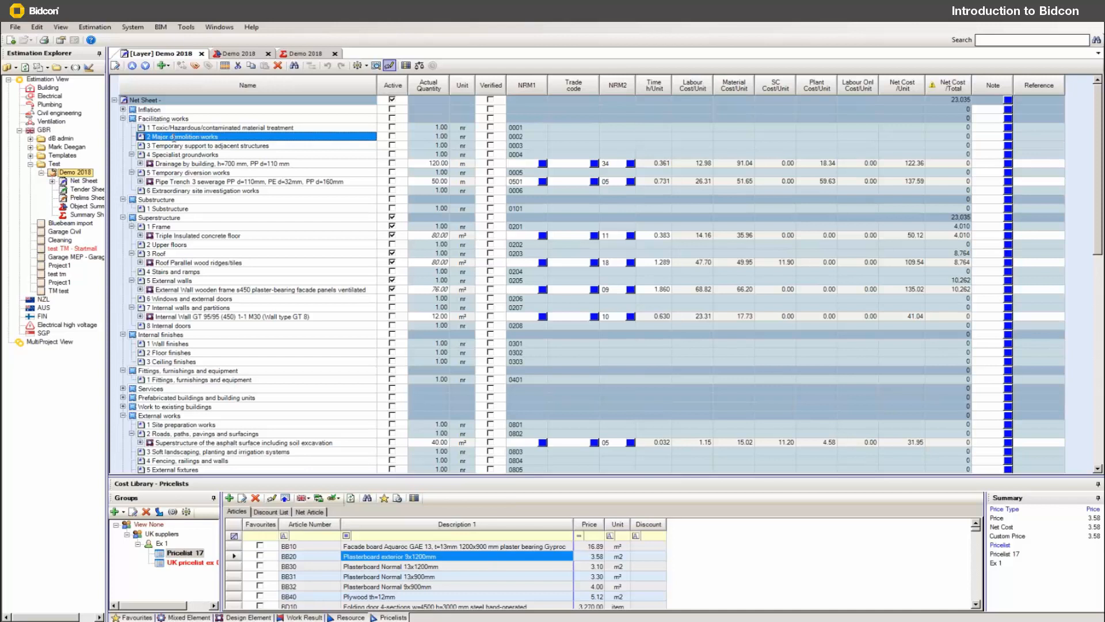
click(175, 156)
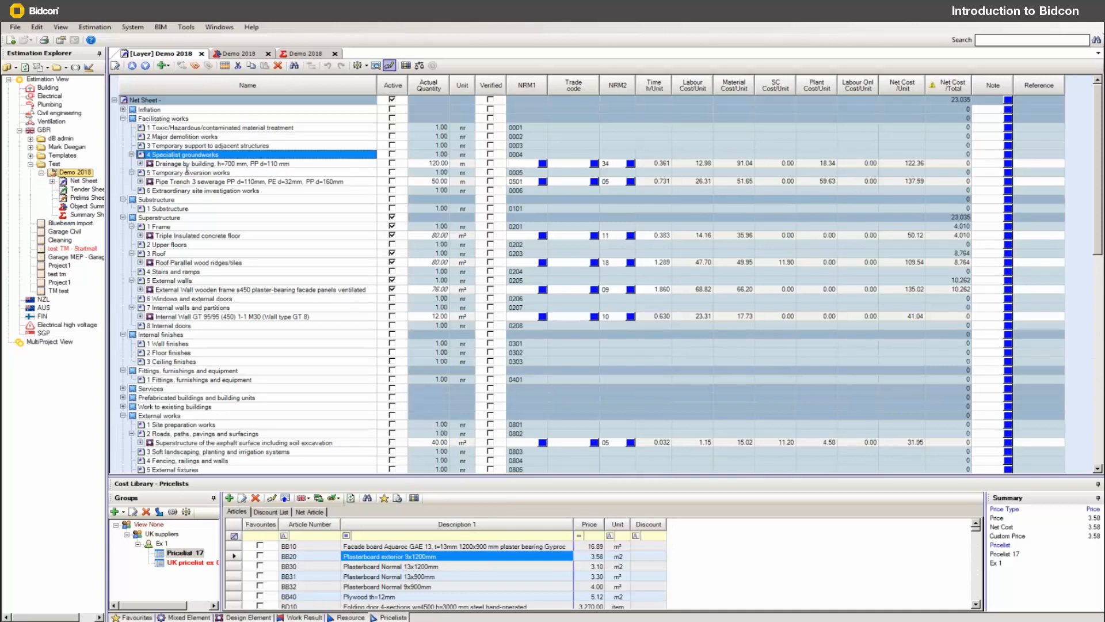
click(186, 165)
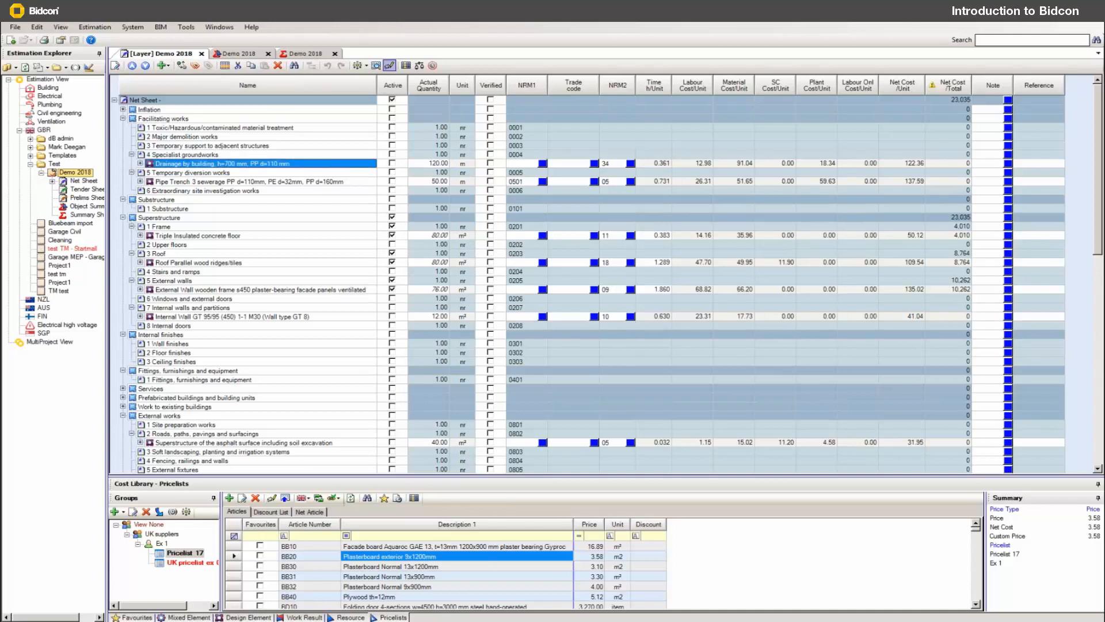
click(431, 164)
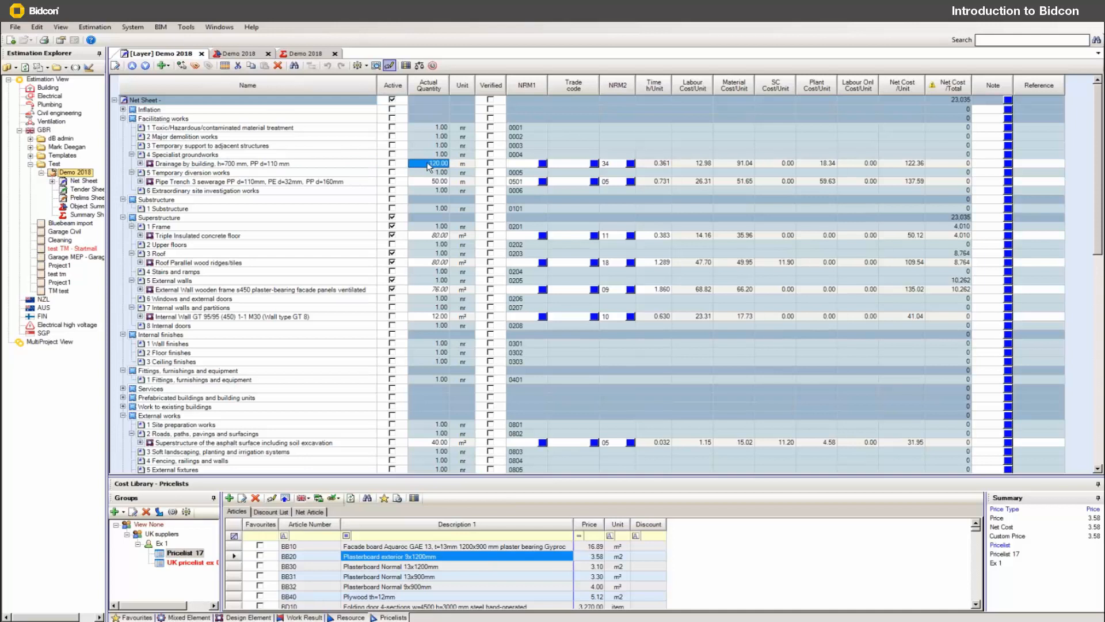
Activate the Drainage by building item under Specialist groundworks and check its net cost
click(392, 165)
click(951, 167)
click(392, 164)
click(392, 164)
Open the Drainage by building design element and inspect its 3D model
click(207, 164)
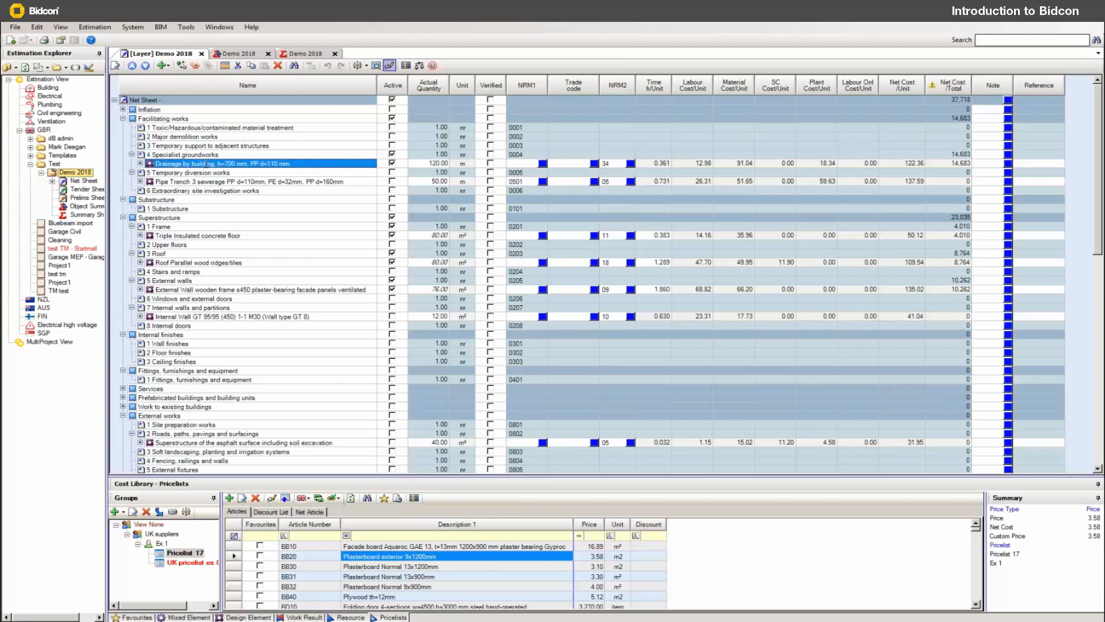
double_click(207, 164)
drag(689, 158, 724, 101)
click(662, 220)
click(650, 191)
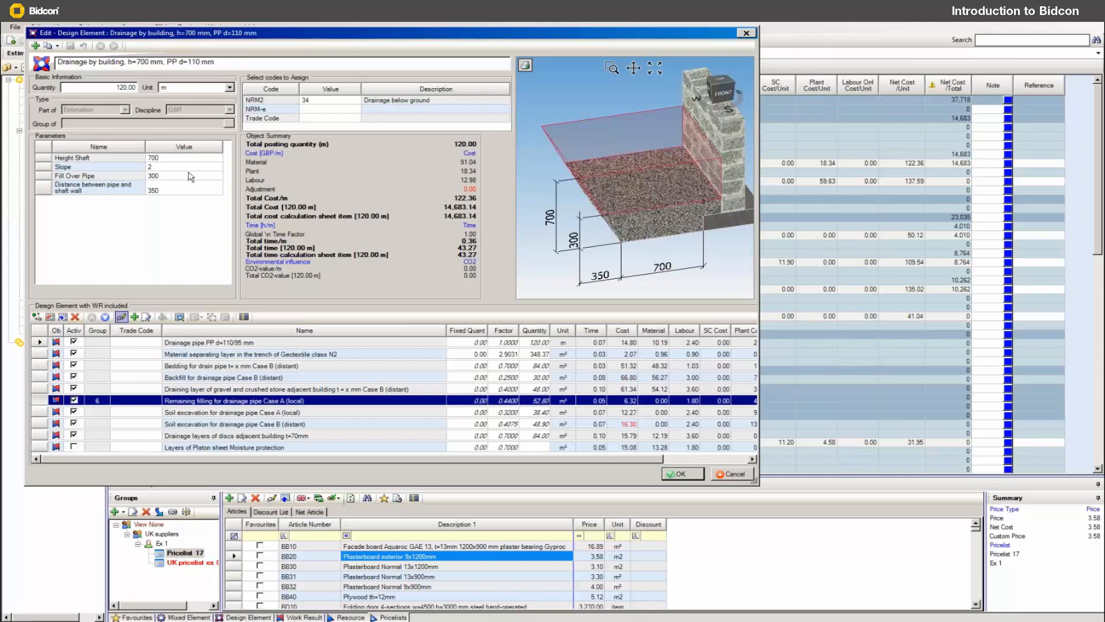
Try a Height Shaft of 500 in the drainage element's parameters, and close the element without saving
click(171, 161)
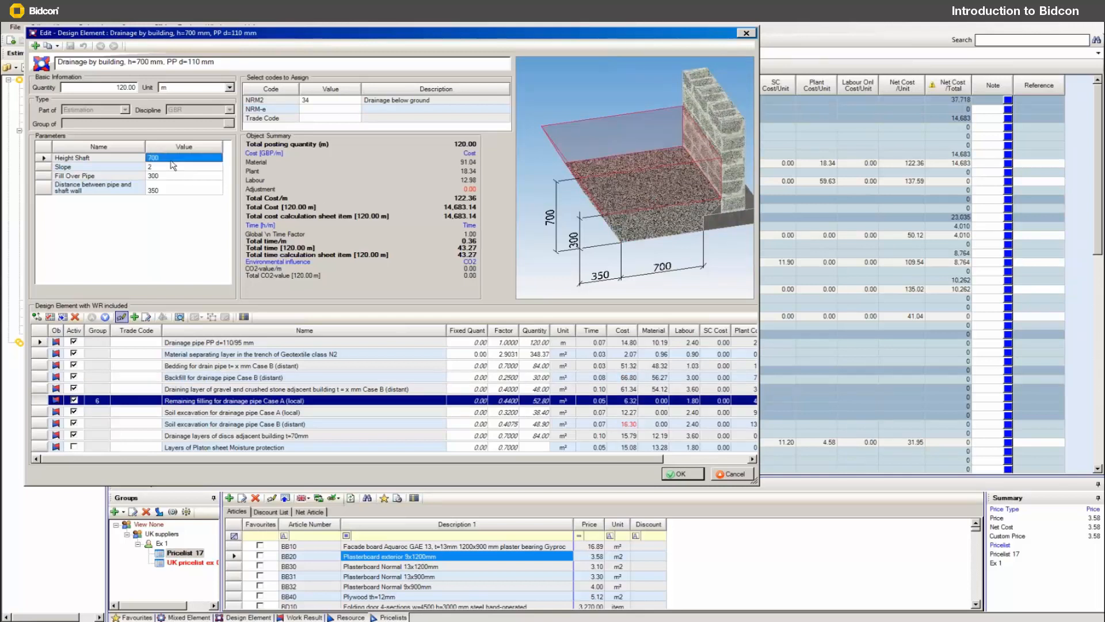
text(500)
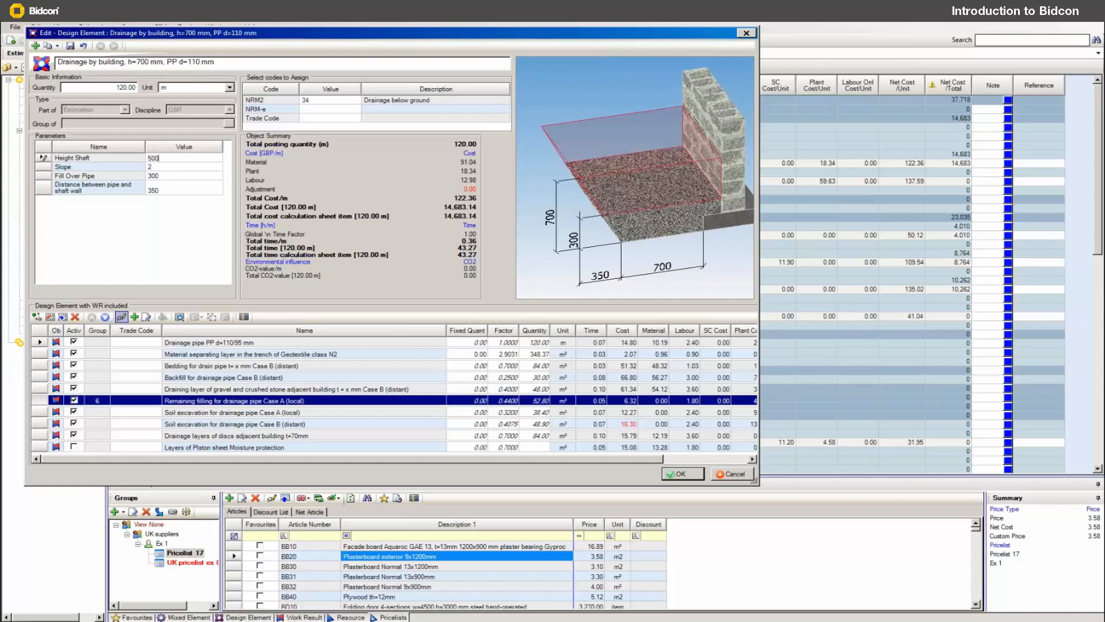
key(Return)
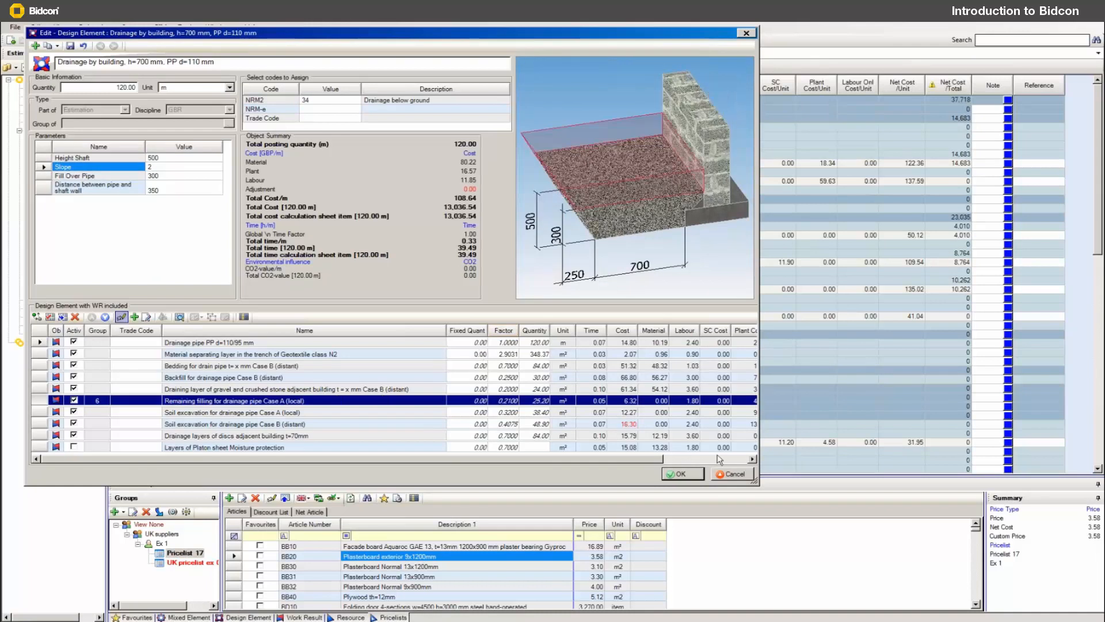
click(734, 473)
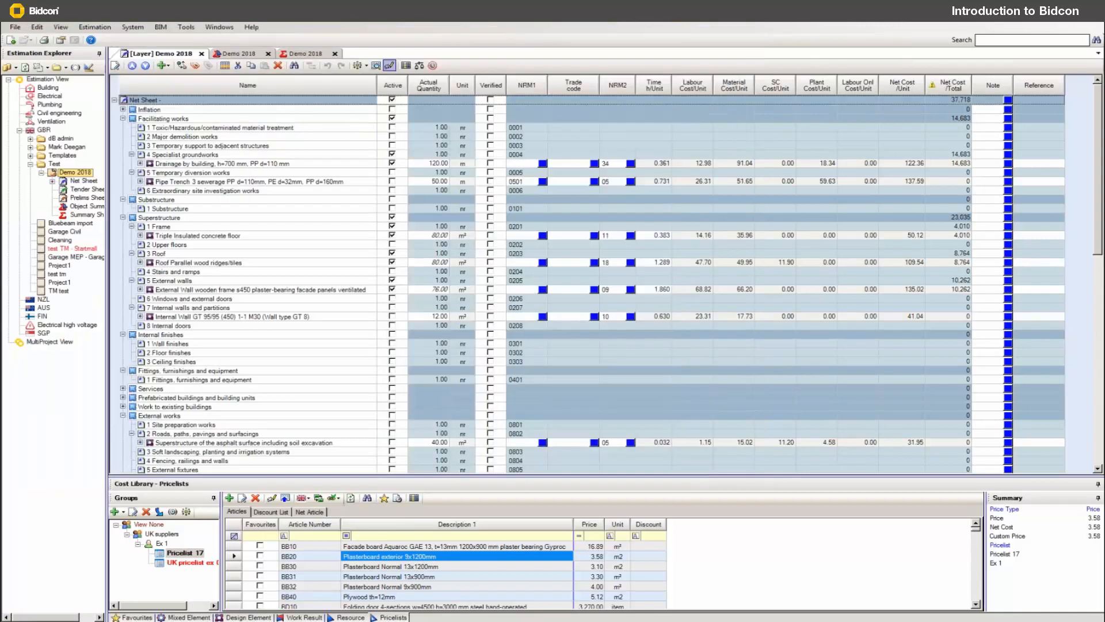
Activate the Pipe Trench 3 sewerage item under Temporary diversion works and set its quantity to 65 m
click(435, 164)
click(434, 182)
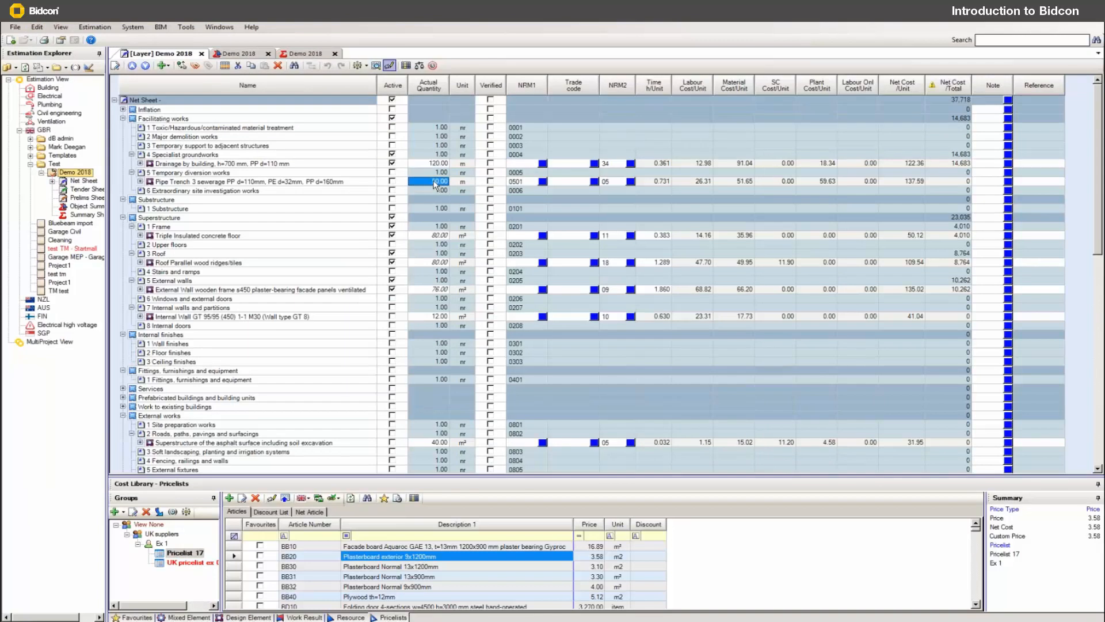
click(436, 165)
click(441, 183)
text(0.)
click(653, 217)
click(349, 181)
click(392, 181)
click(431, 182)
text(6.)
key(Return)
click(953, 181)
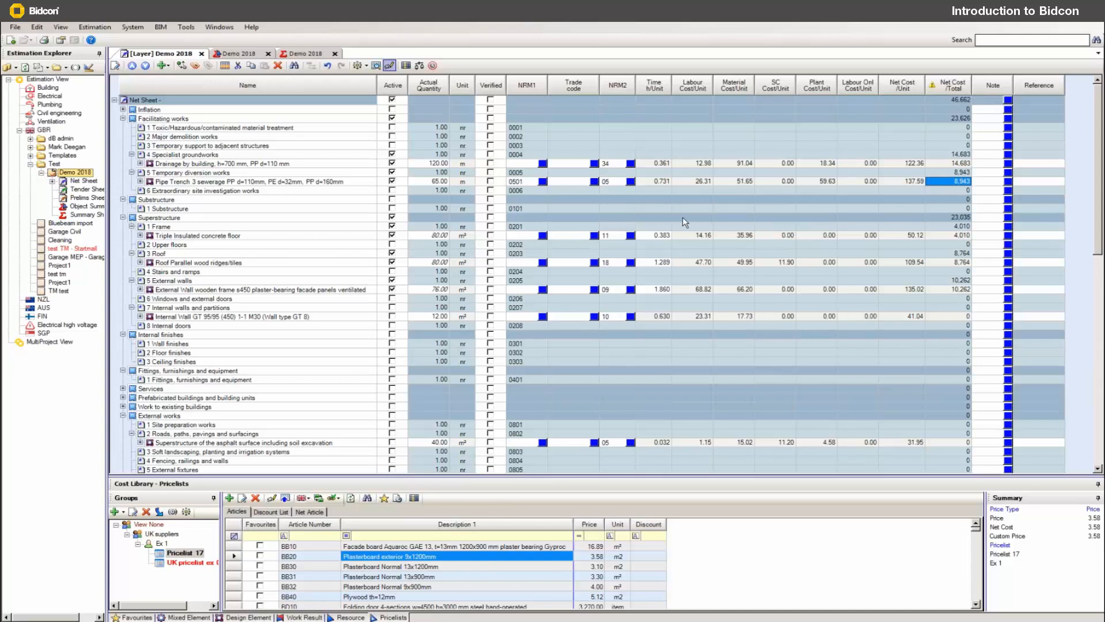
Check the quantity formulas behind the concrete floor, external wall and roof items
mouse_move(439, 239)
mouse_move(437, 297)
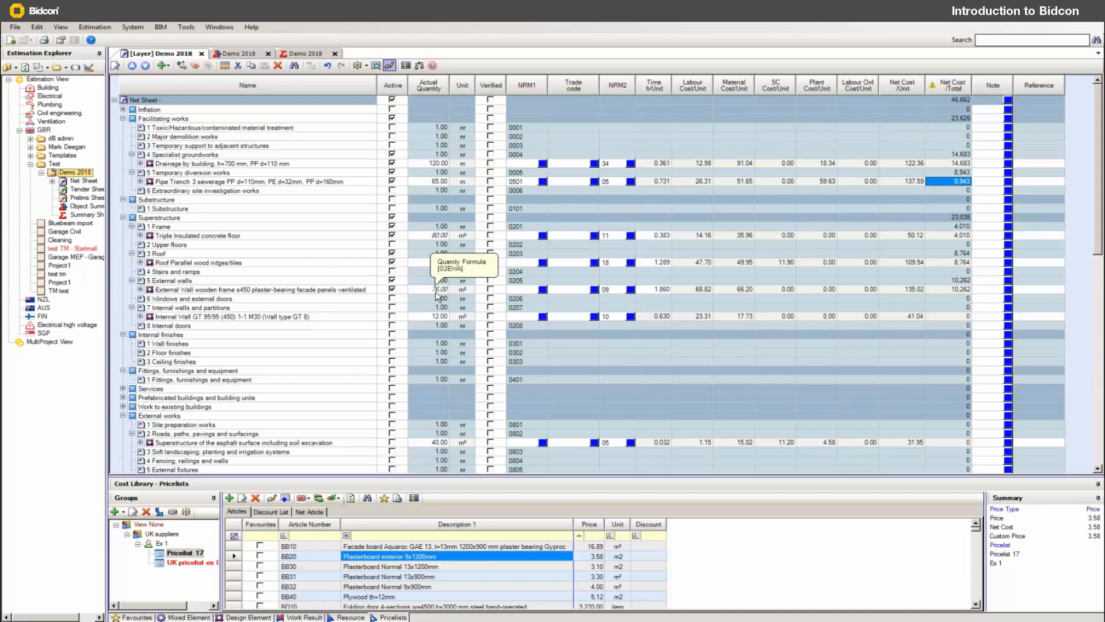
mouse_move(438, 268)
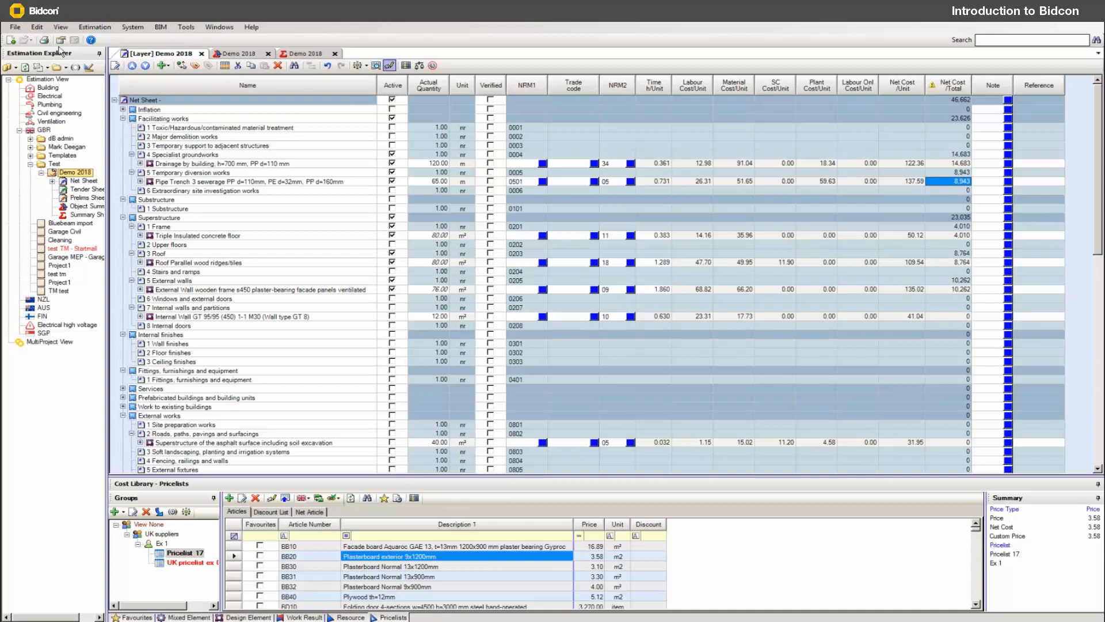
Set the estimation's dynamic properties to 111 for Ground Internal Floor Area and 123 for External Wall Area
click(116, 65)
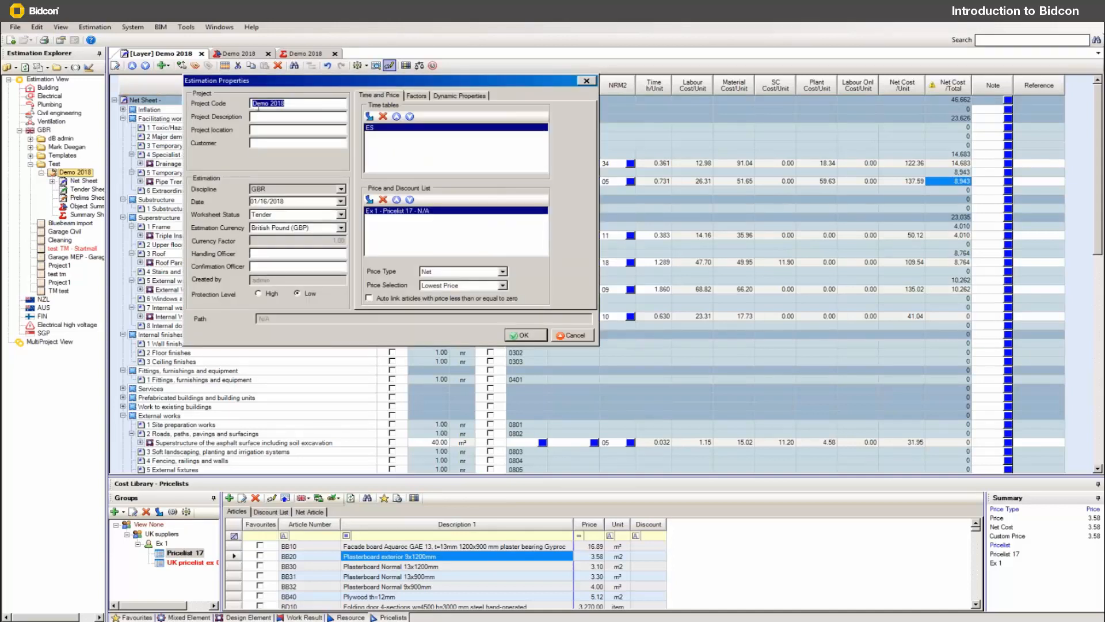
click(464, 96)
click(449, 147)
click(563, 148)
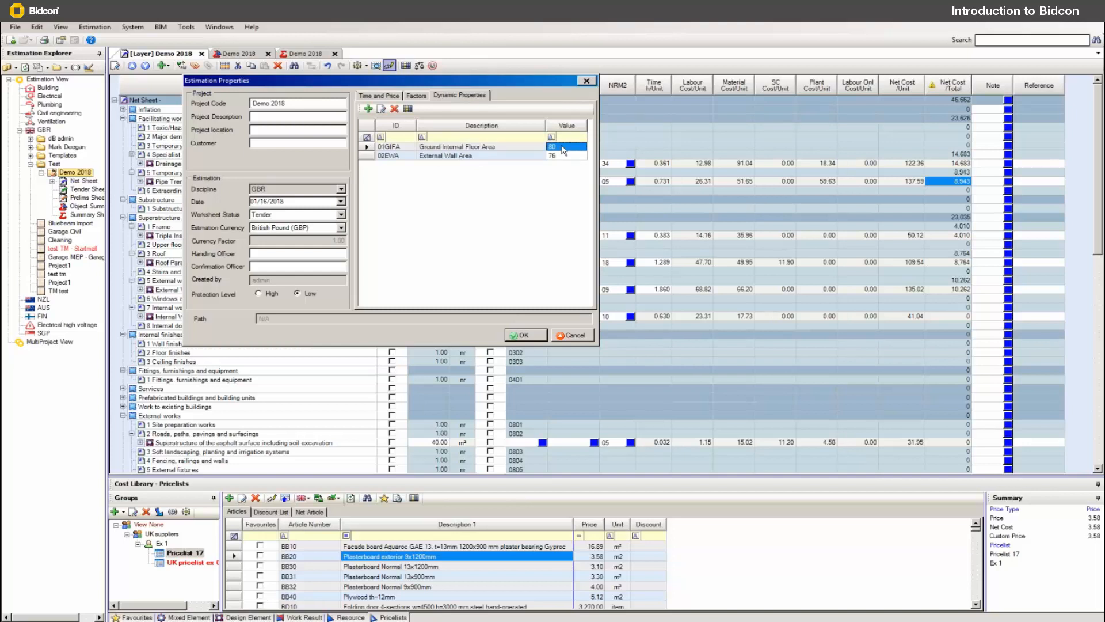
text(111)
click(566, 155)
text(123)
click(521, 335)
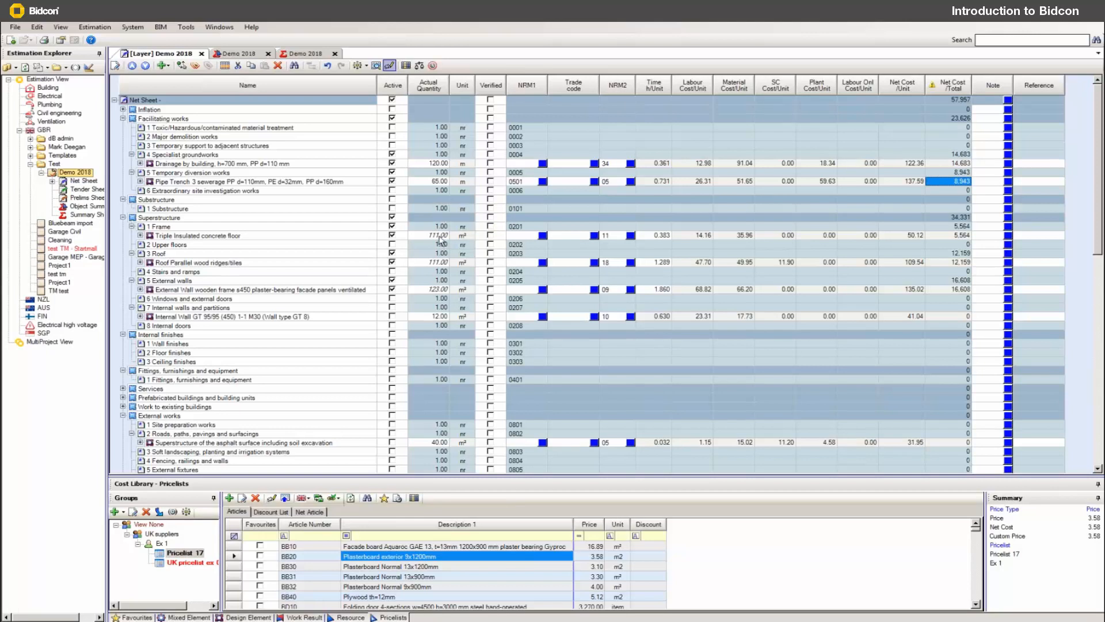
Change the quantity formula of the Roof Parallel wood ridges/tiles item to 1.1*[01GIFA]
click(269, 237)
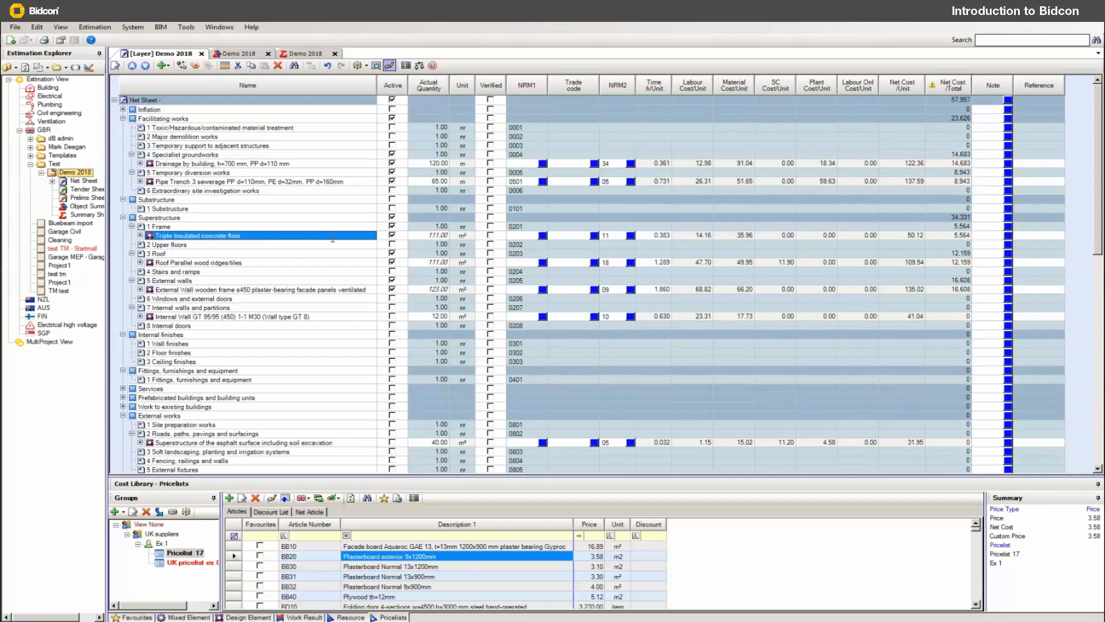
click(437, 266)
double_click(435, 263)
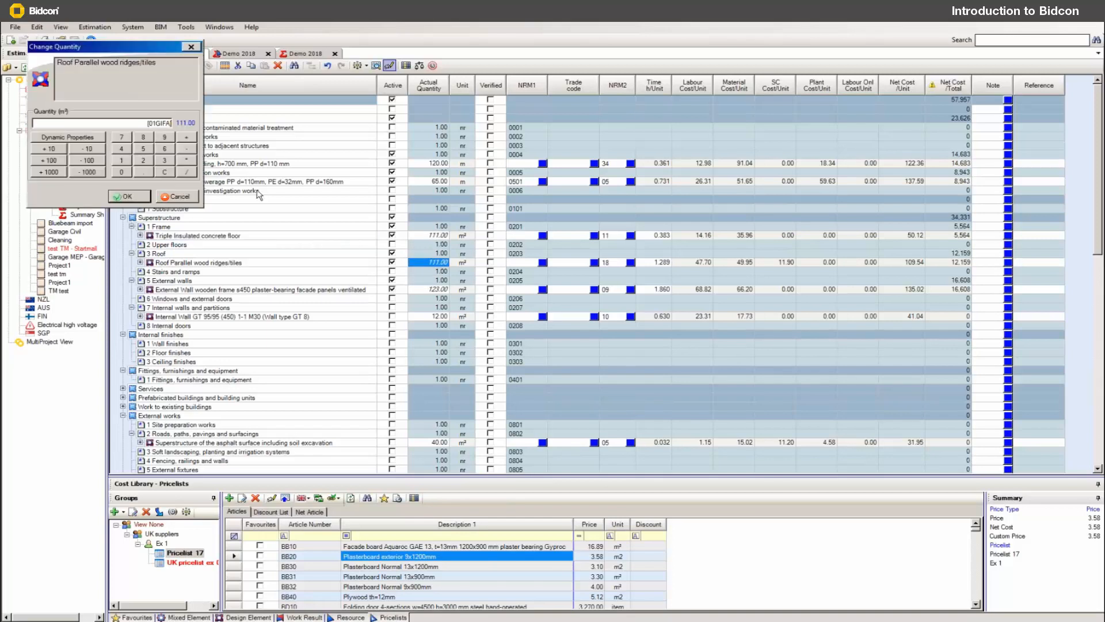
drag(146, 48, 392, 174)
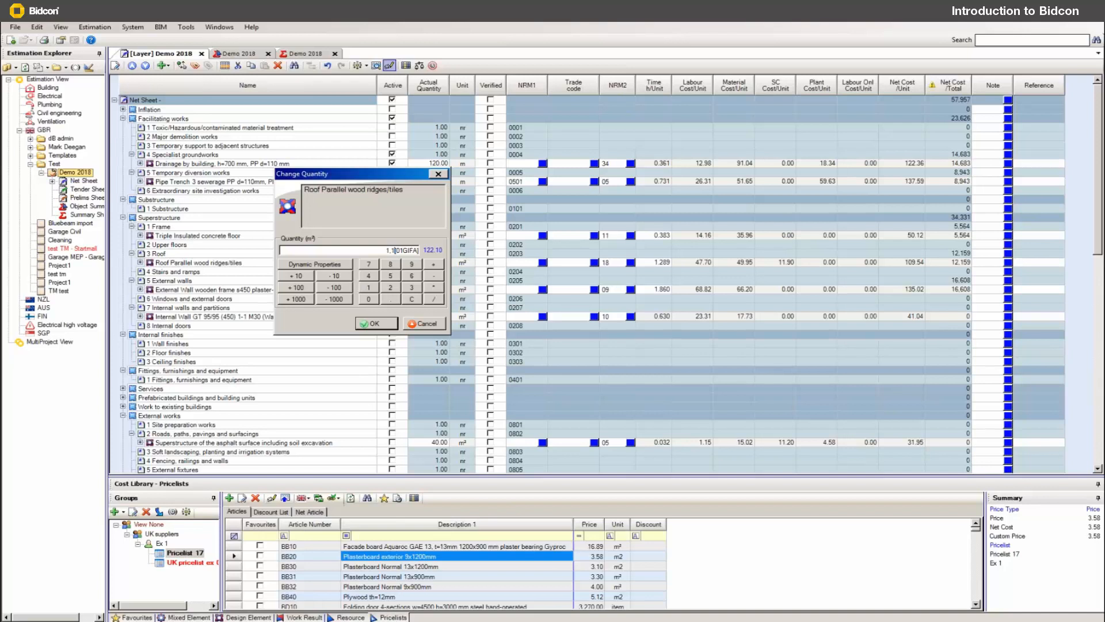
text(*)
click(374, 323)
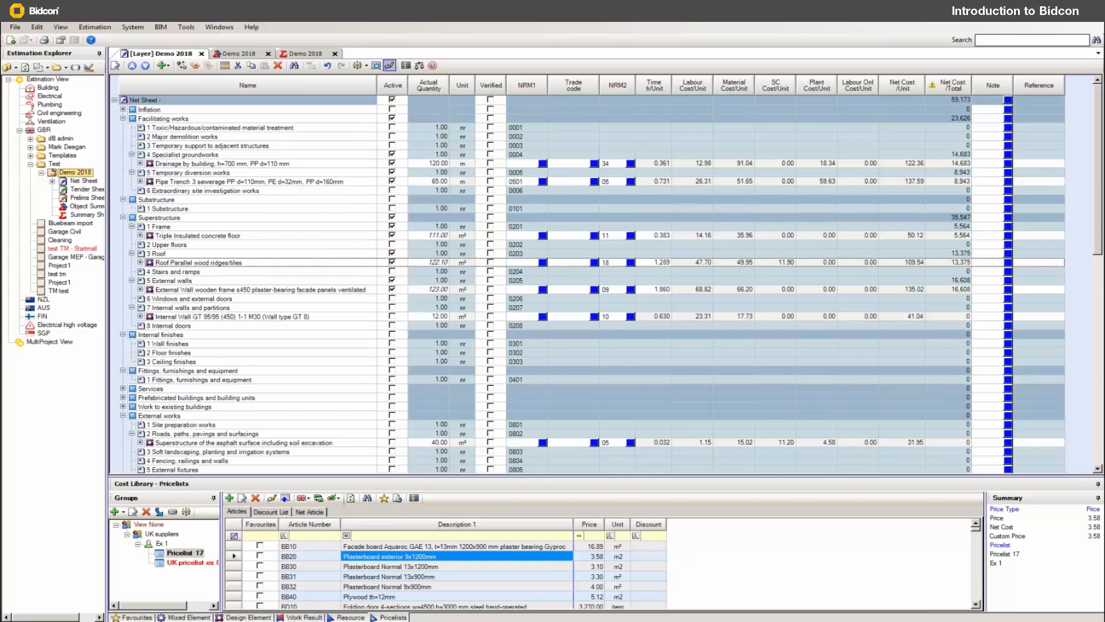
Inspect the roof design element's work results and the resource quantities inside Concrete Roof Tiles 2-hollowed std black
mouse_move(439, 267)
click(243, 263)
double_click(243, 263)
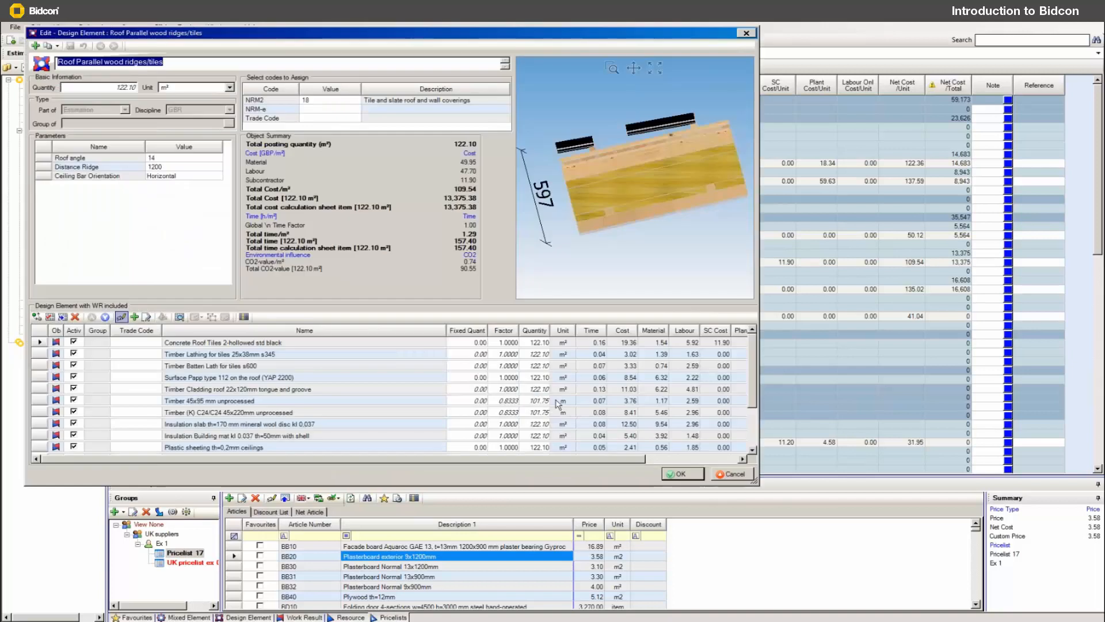
drag(757, 485, 946, 601)
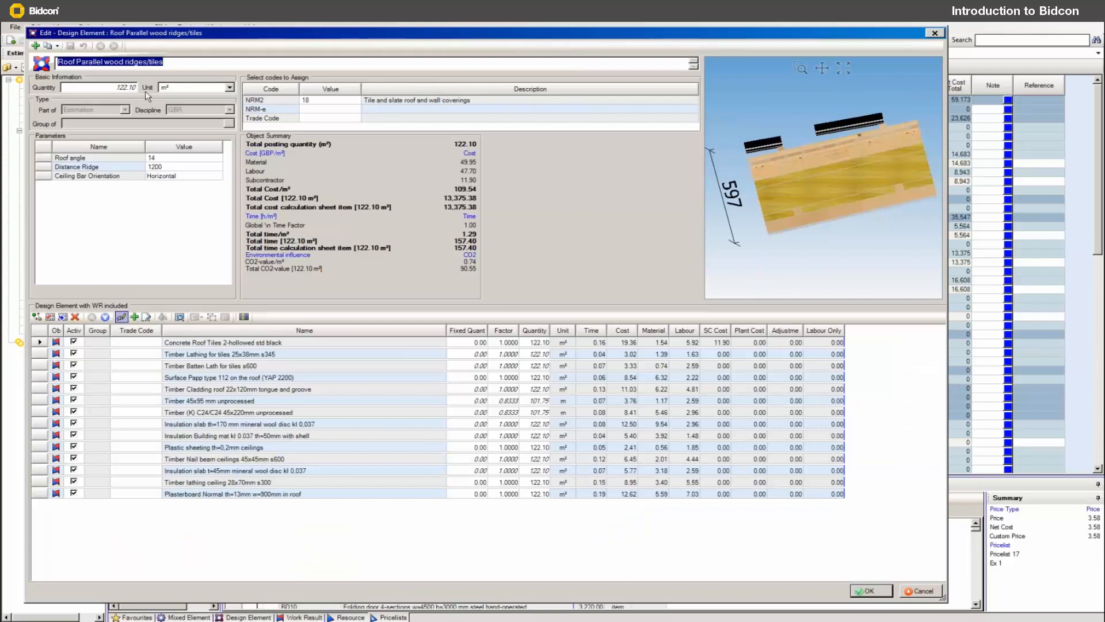
click(201, 342)
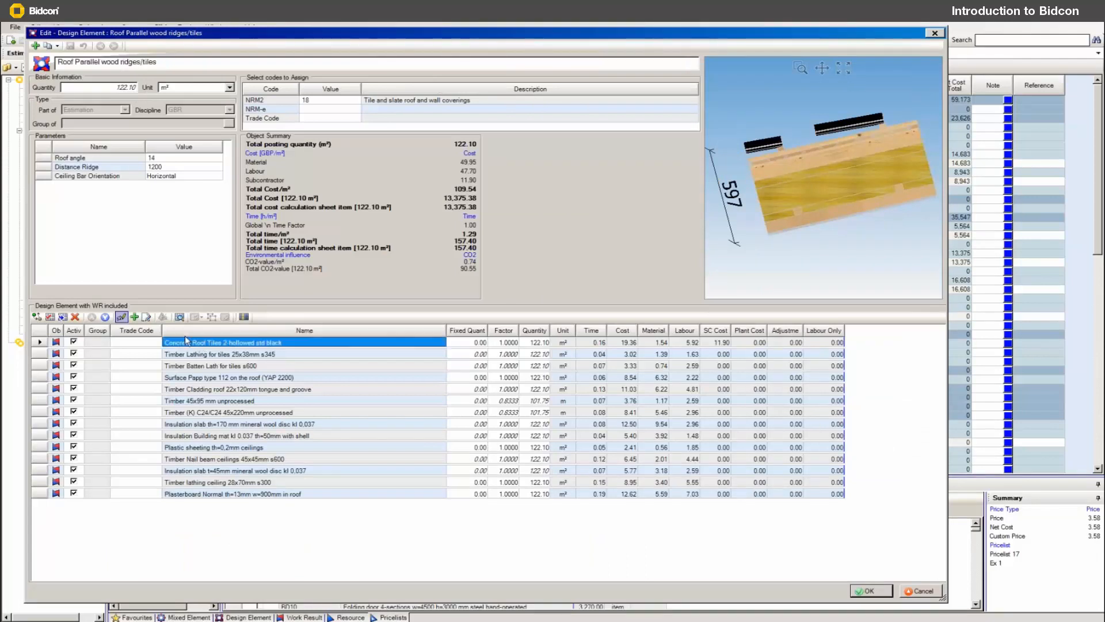
click(146, 317)
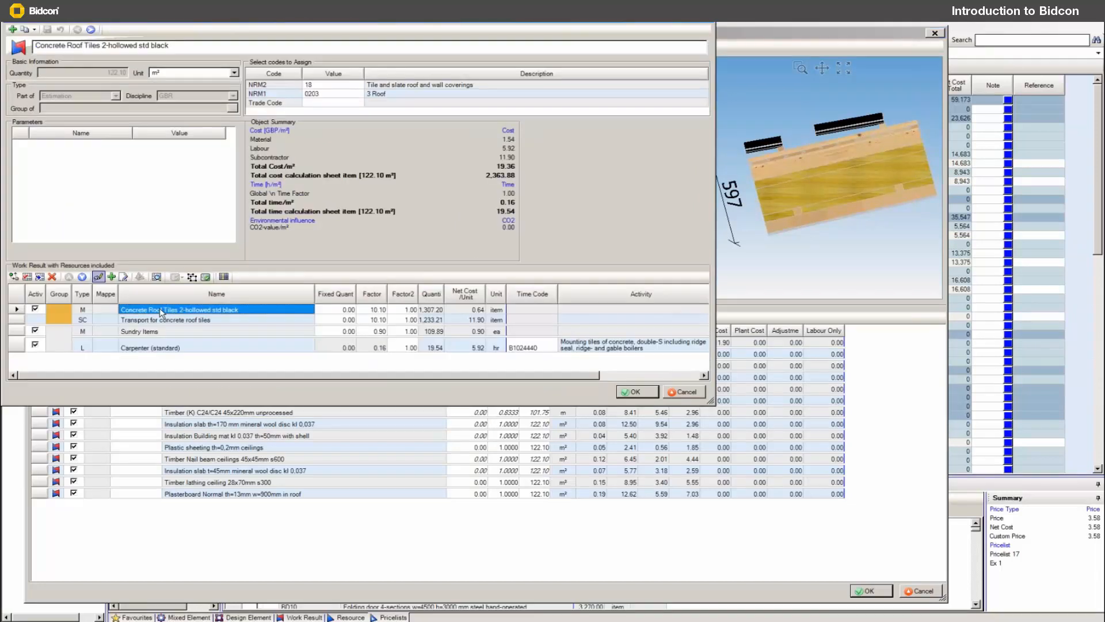
click(161, 321)
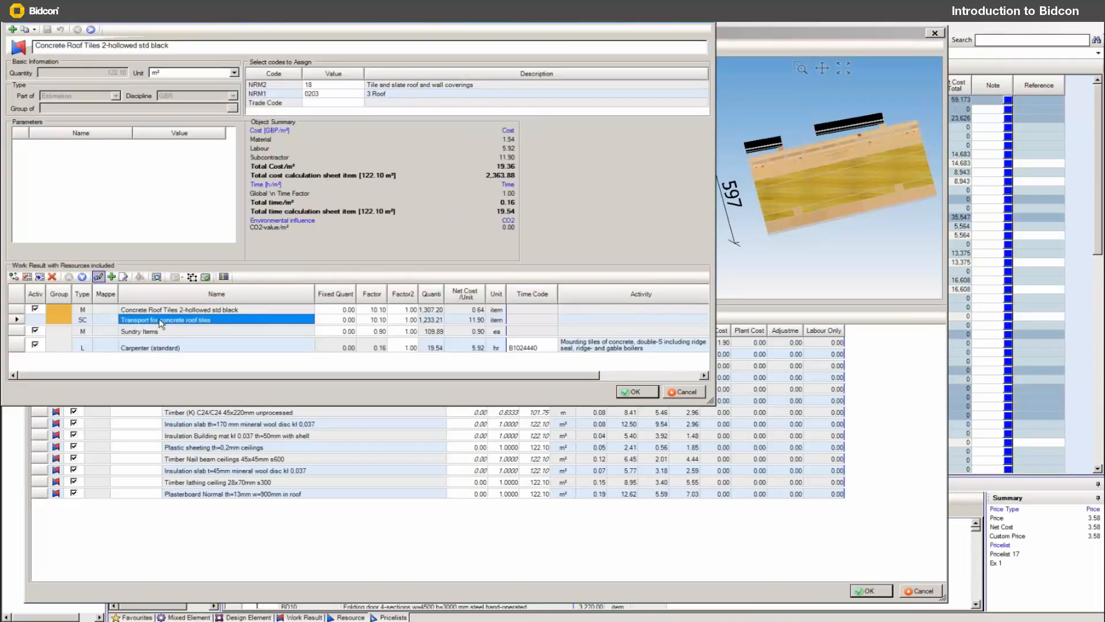
click(431, 311)
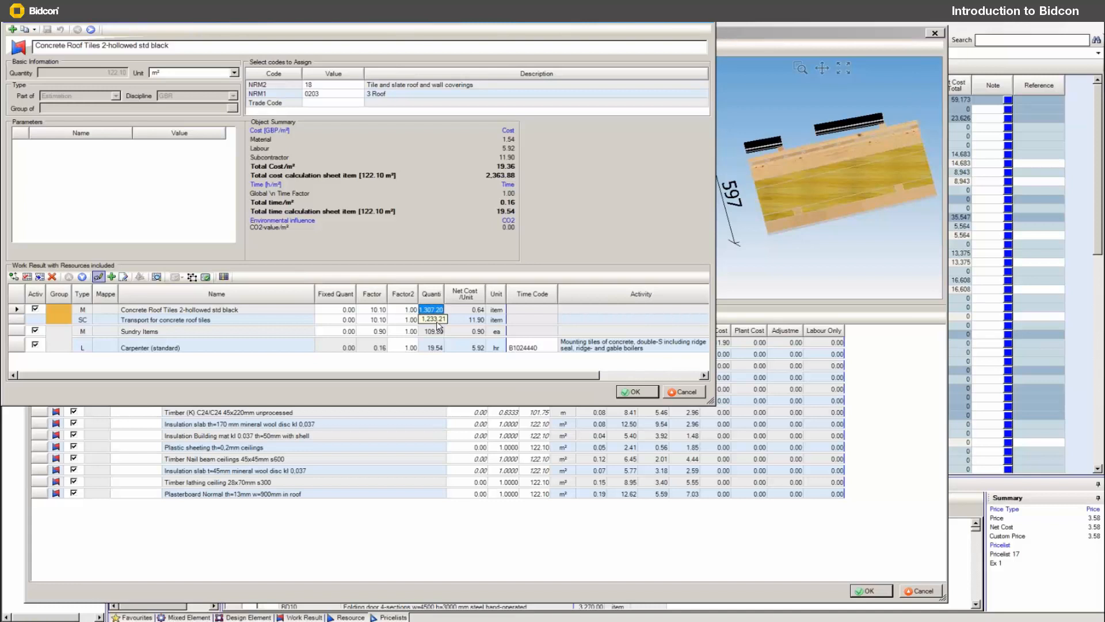
click(693, 393)
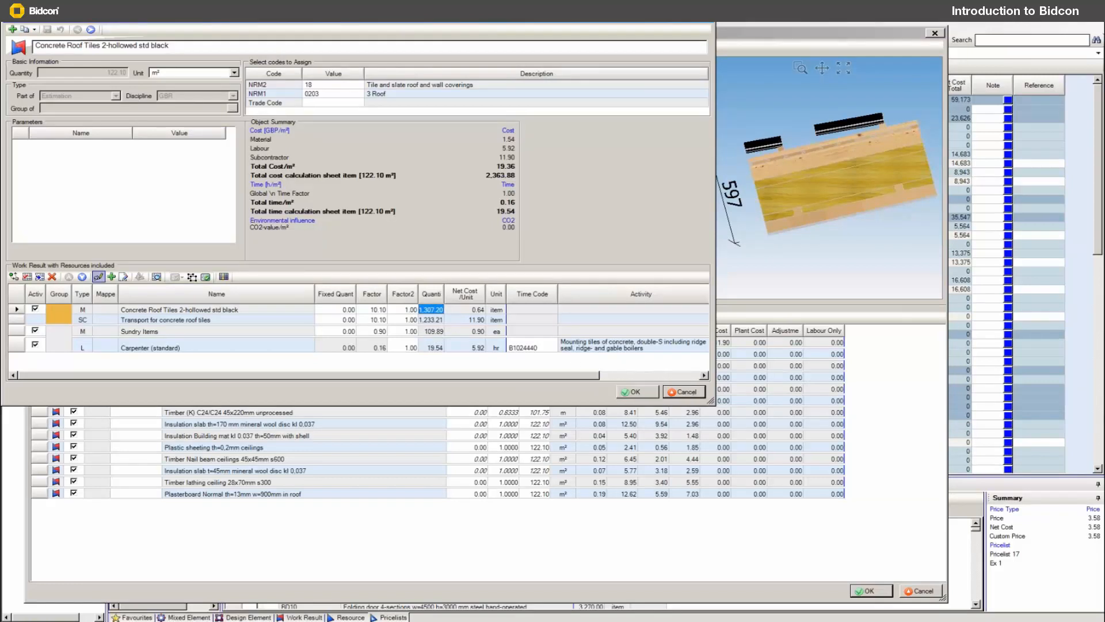
click(881, 592)
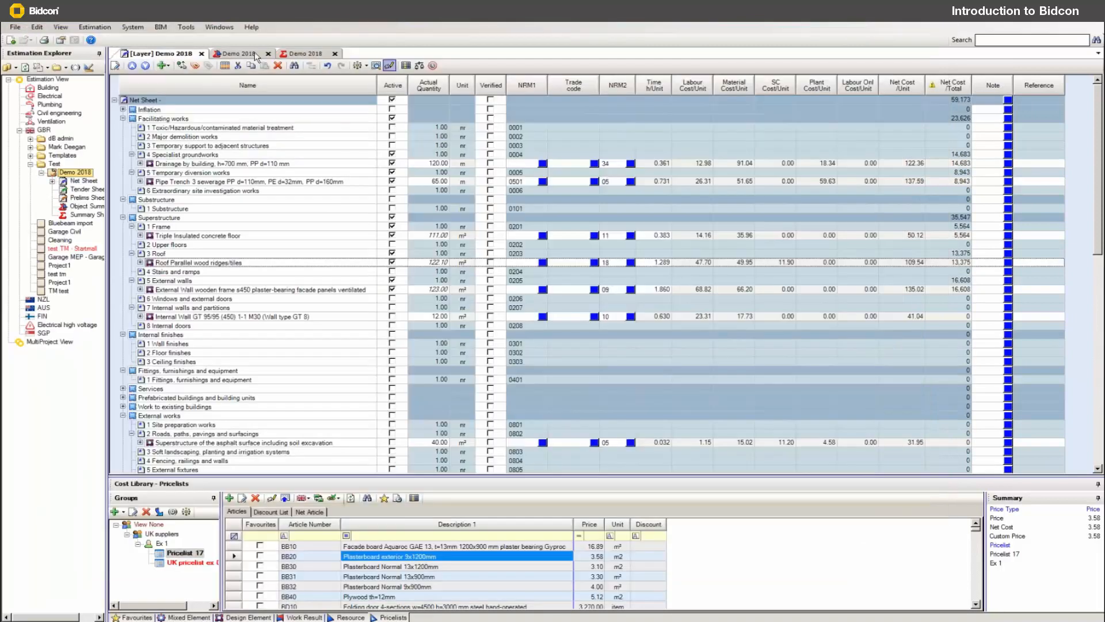
Filter the Demo 2018 object summary's resource names by "scr" and check the quantity of the 25x3,5mm galvanized drywall screws
click(256, 56)
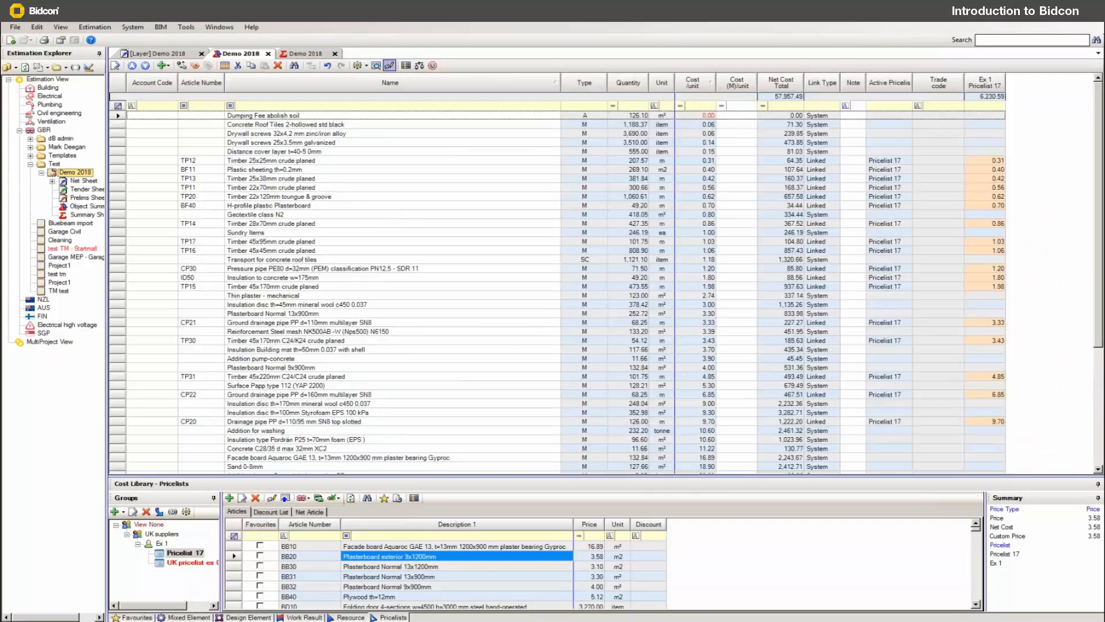
click(289, 107)
text(scr)
click(328, 126)
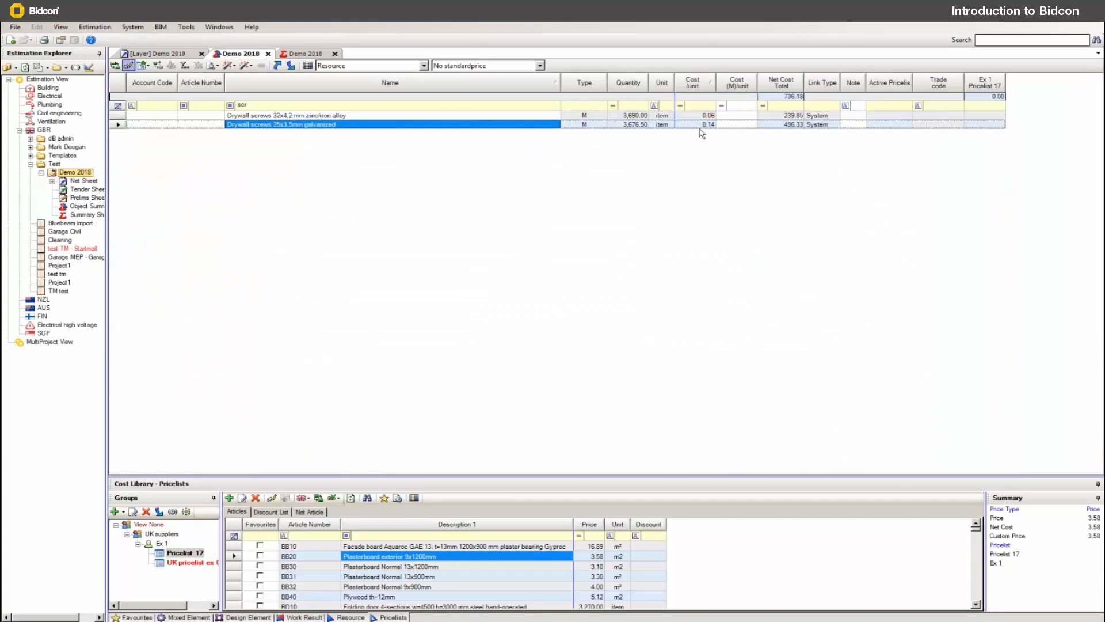
click(630, 124)
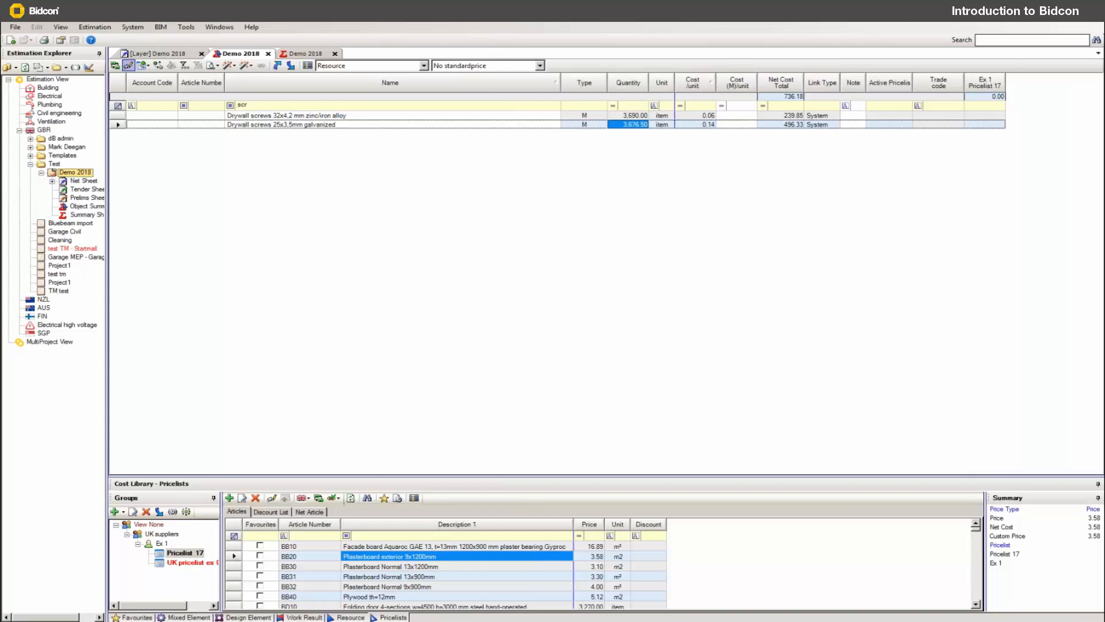
Add a dynamic property with ID 03ExArea and description External Area to the Demo 2018 estimation properties
click(155, 55)
click(61, 40)
click(470, 97)
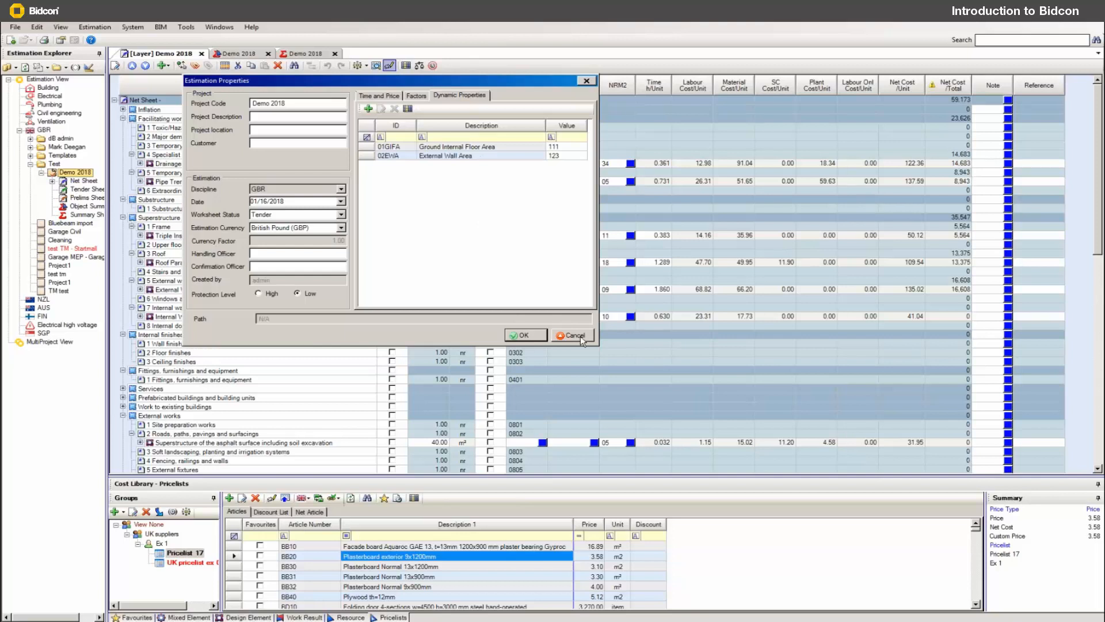
click(517, 155)
click(516, 147)
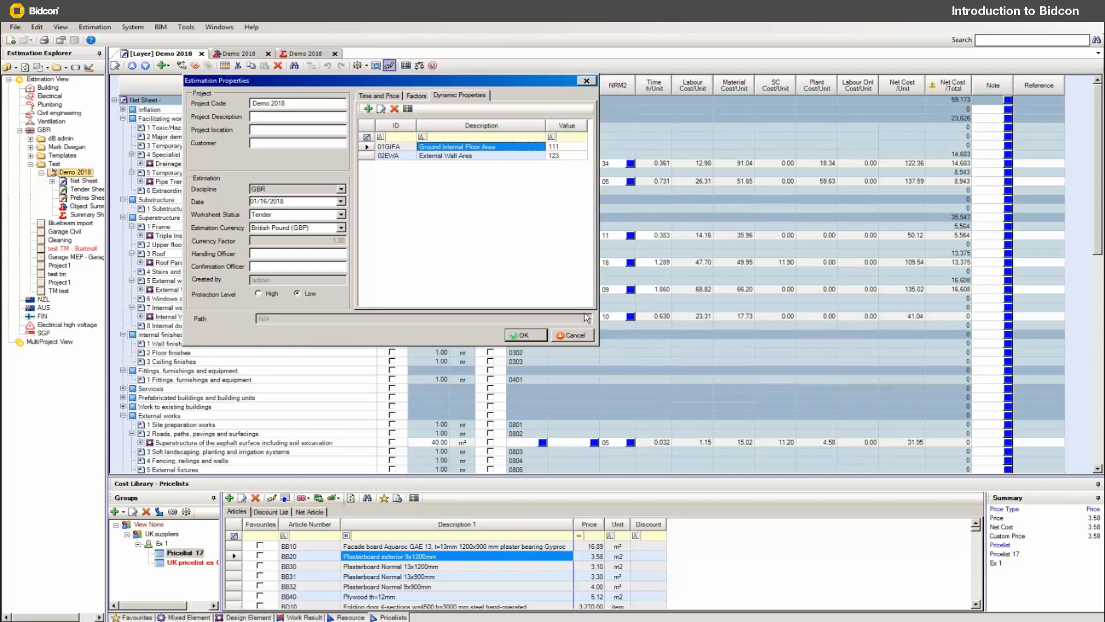
click(435, 156)
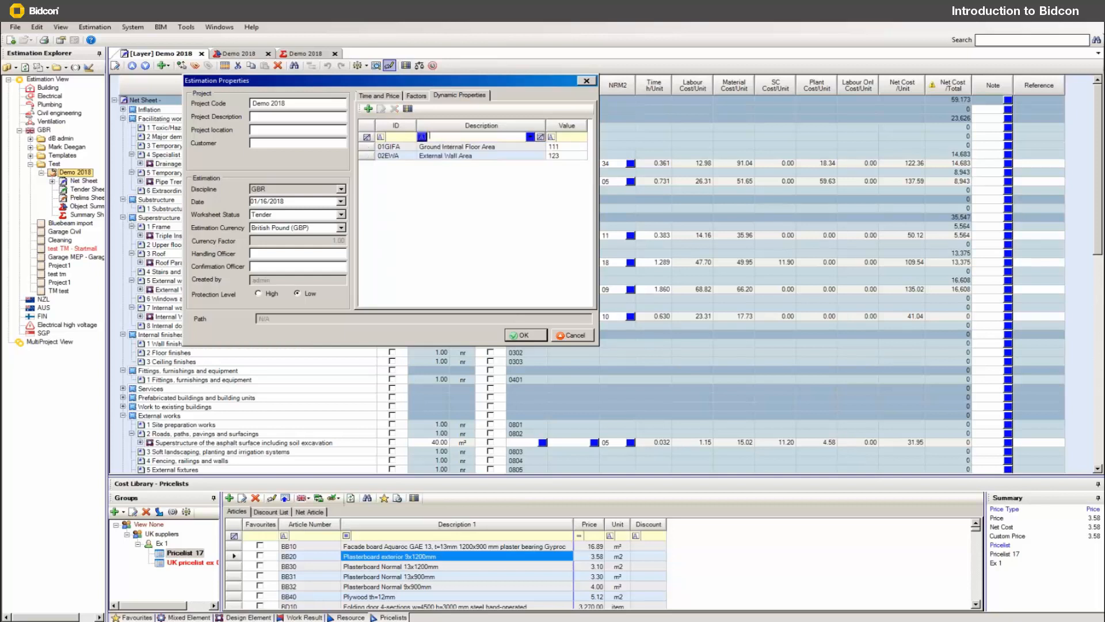
click(369, 109)
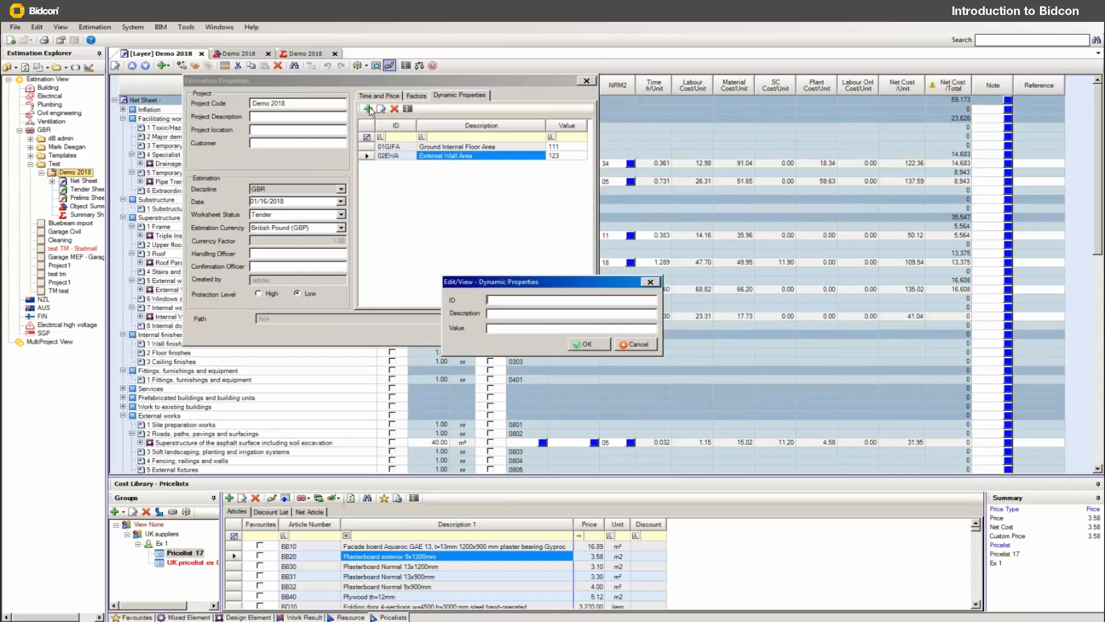
text(03)
text(ExArea)
text(Extern)
text(al Area)
click(586, 344)
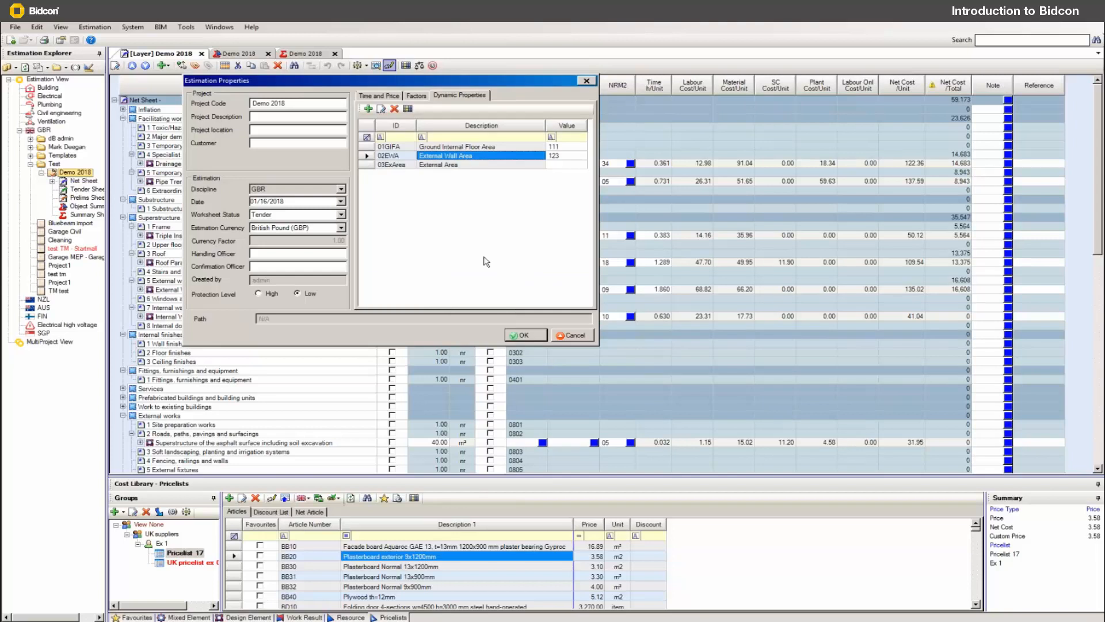
Set the External Area dynamic property's value to 5500 and save the estimation properties
click(397, 165)
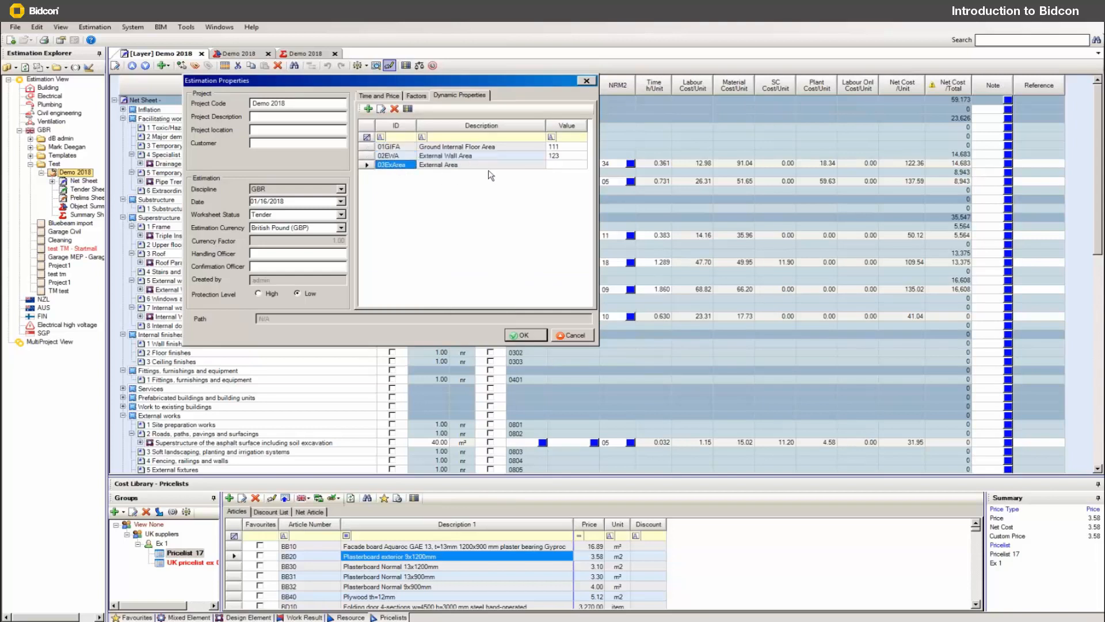
click(557, 165)
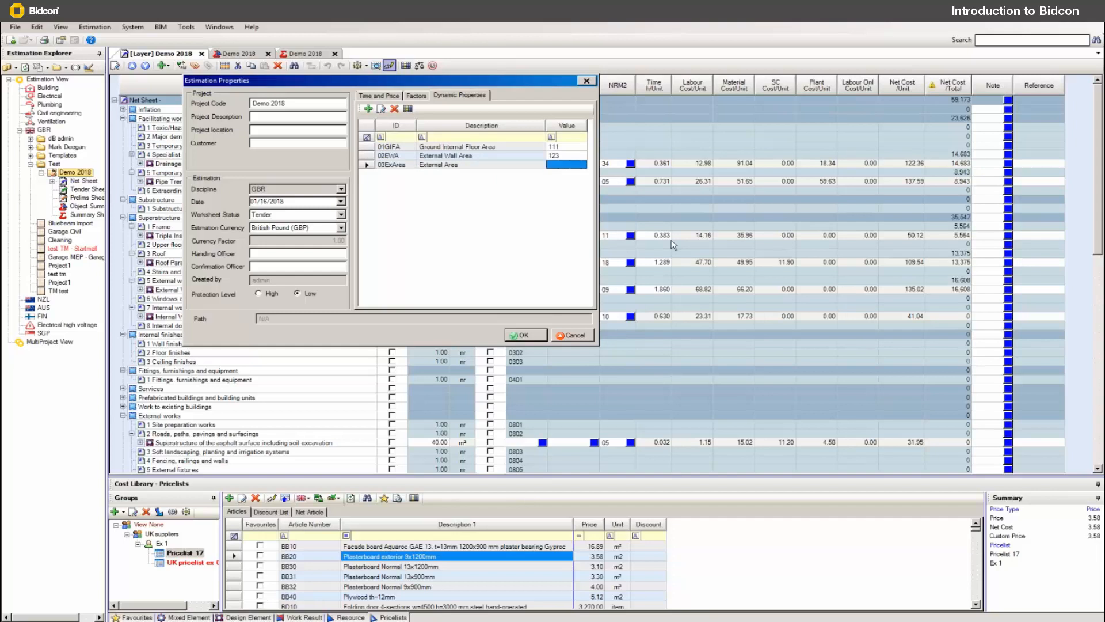
text(5500)
click(521, 335)
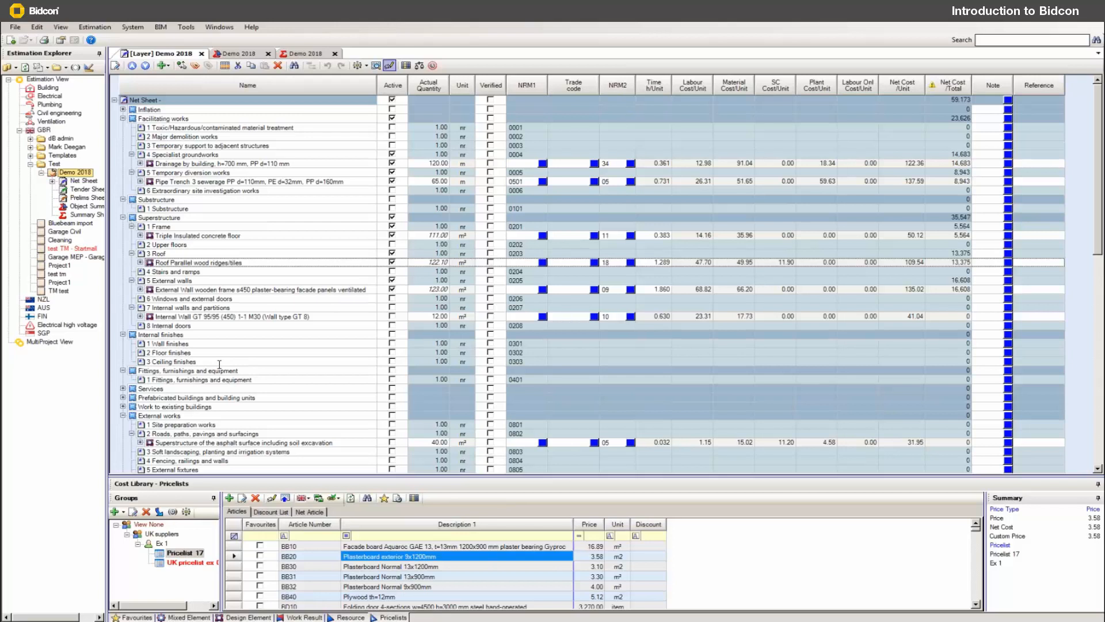
Replace the quantity of the asphalt surface superstructure item under External works with the dynamic property [03ExArea]
click(444, 444)
double_click(444, 446)
click(330, 264)
click(323, 298)
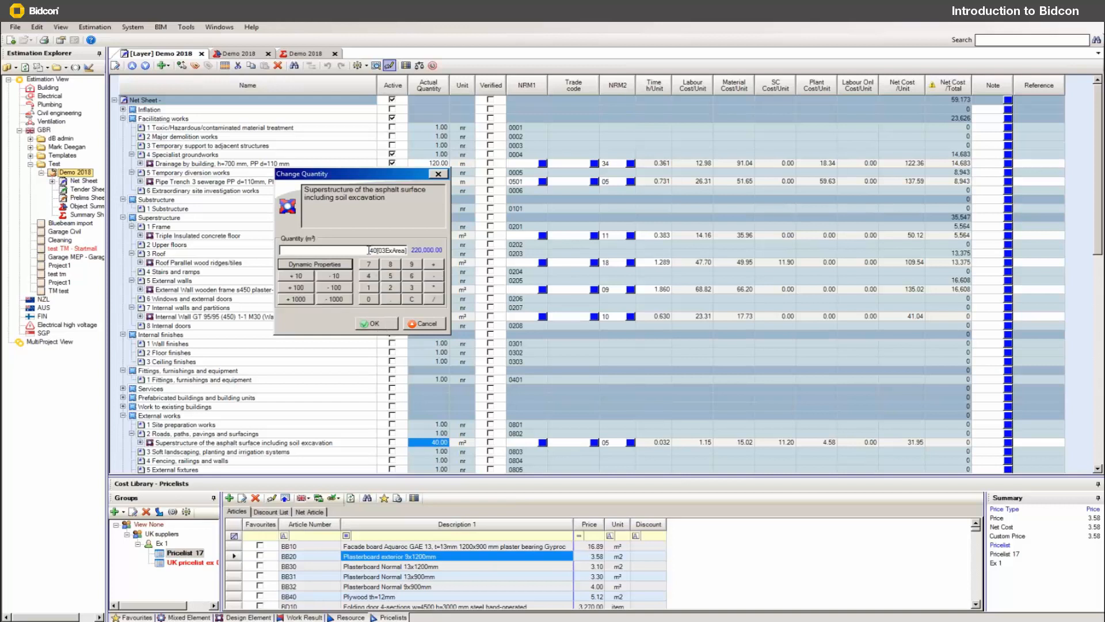
key(Delete)
key(Delete)
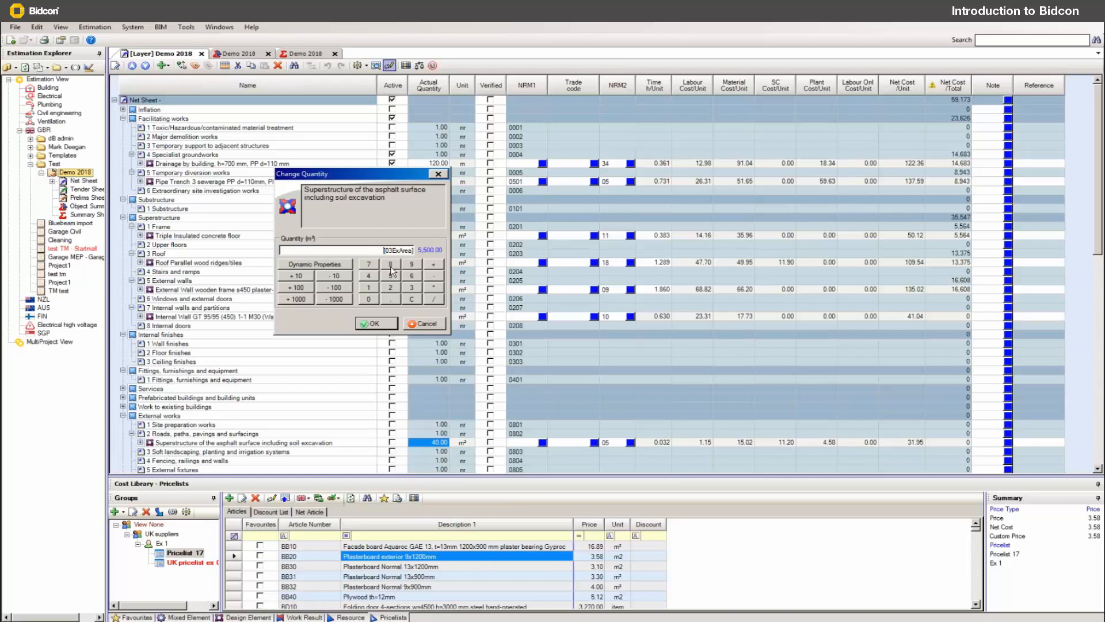
click(374, 324)
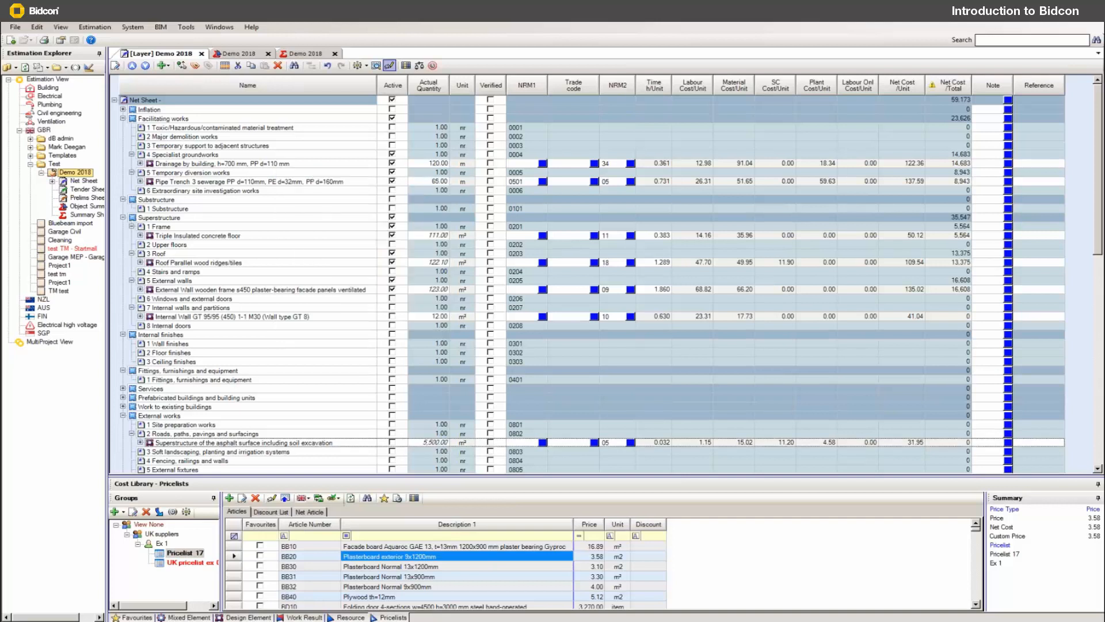
Activate all the inactive work results in the asphalt surface superstructure design element, from the asphalt-gravel support layer to the local soil excavation, and save it
click(174, 443)
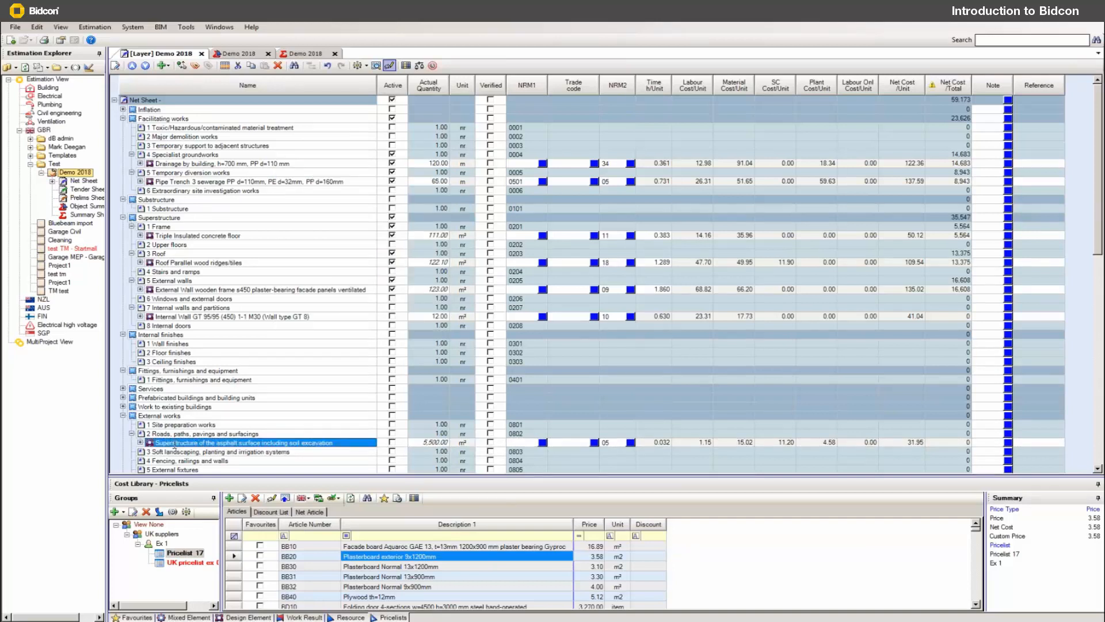
double_click(175, 443)
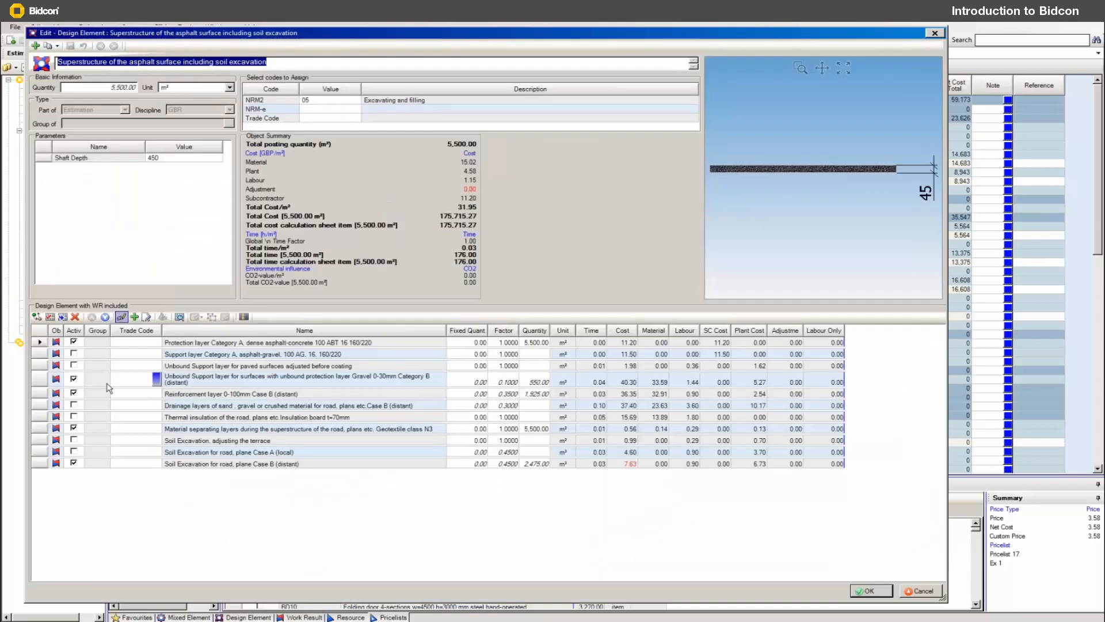
click(74, 354)
click(74, 365)
click(74, 405)
click(73, 417)
click(74, 440)
click(74, 452)
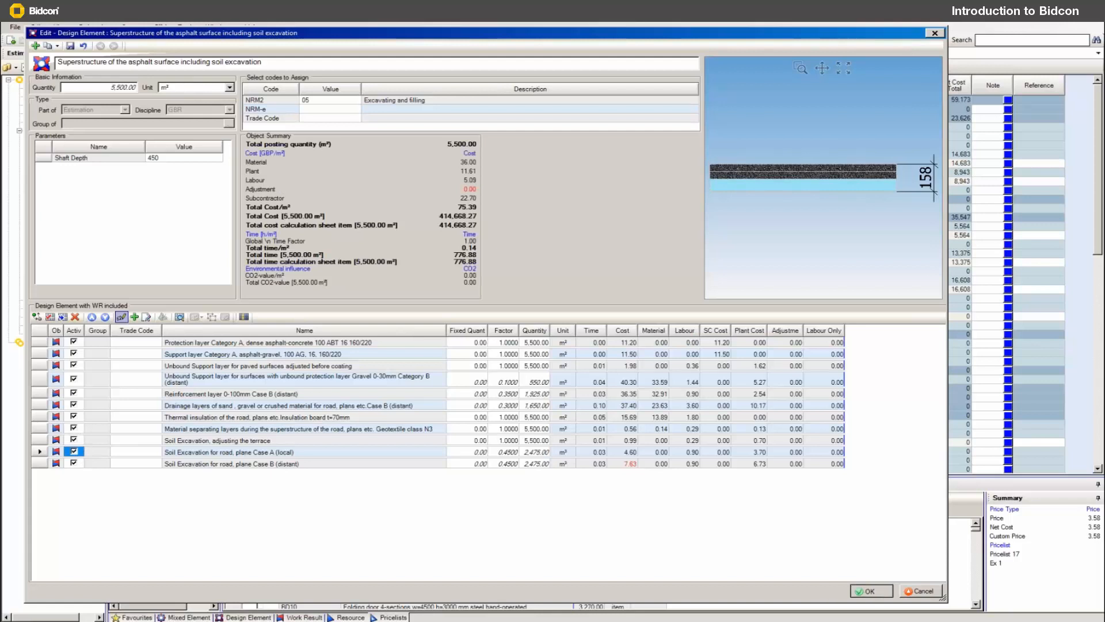
key(Return)
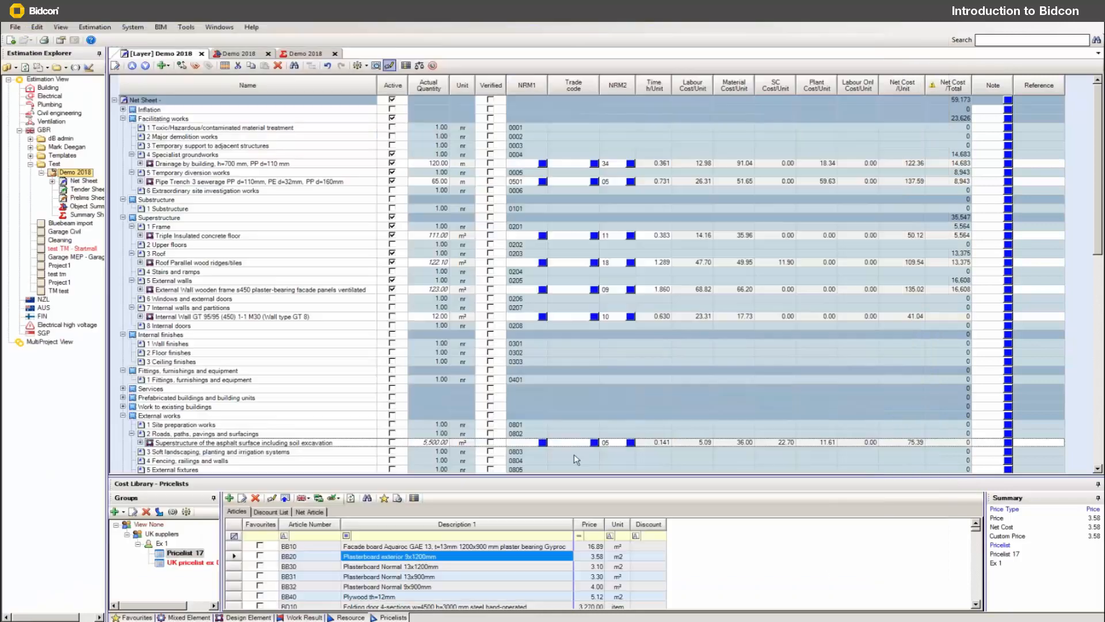